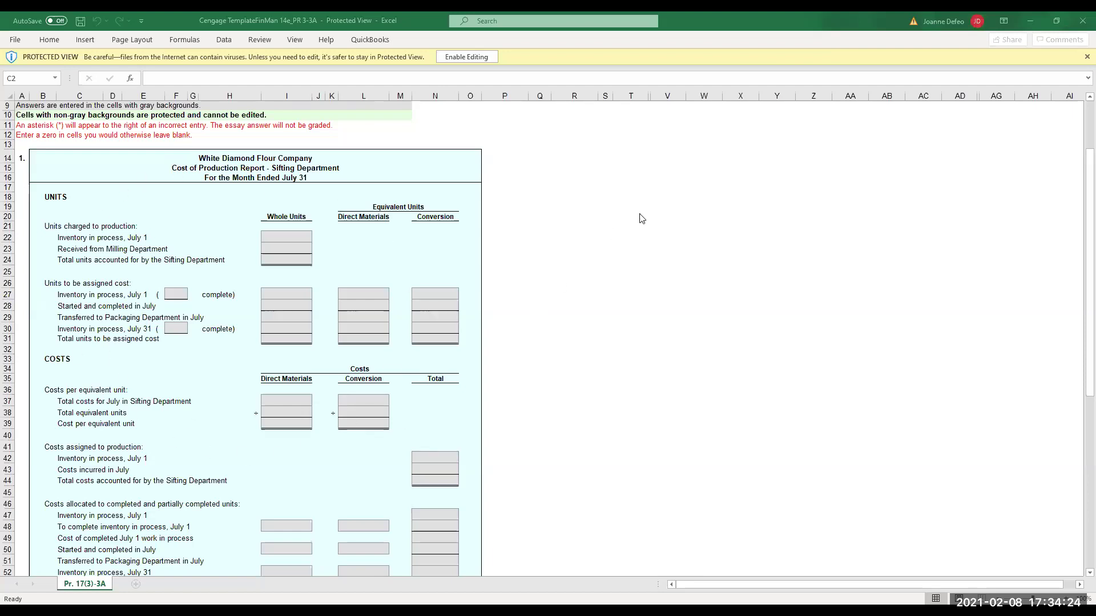
left_click(299, 237)
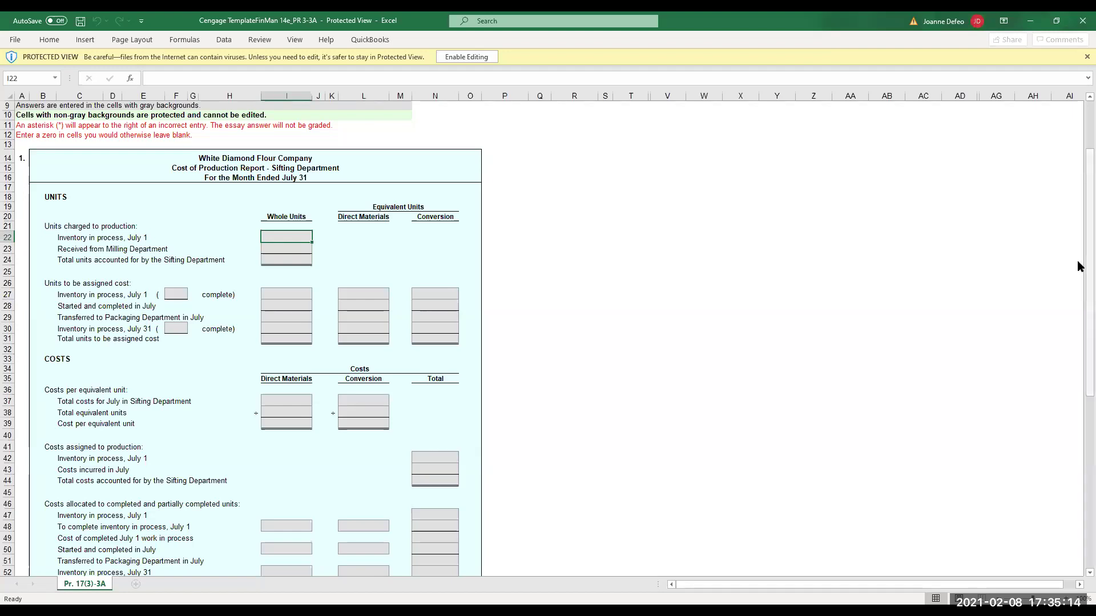
scroll(1079, 296, "down", 2)
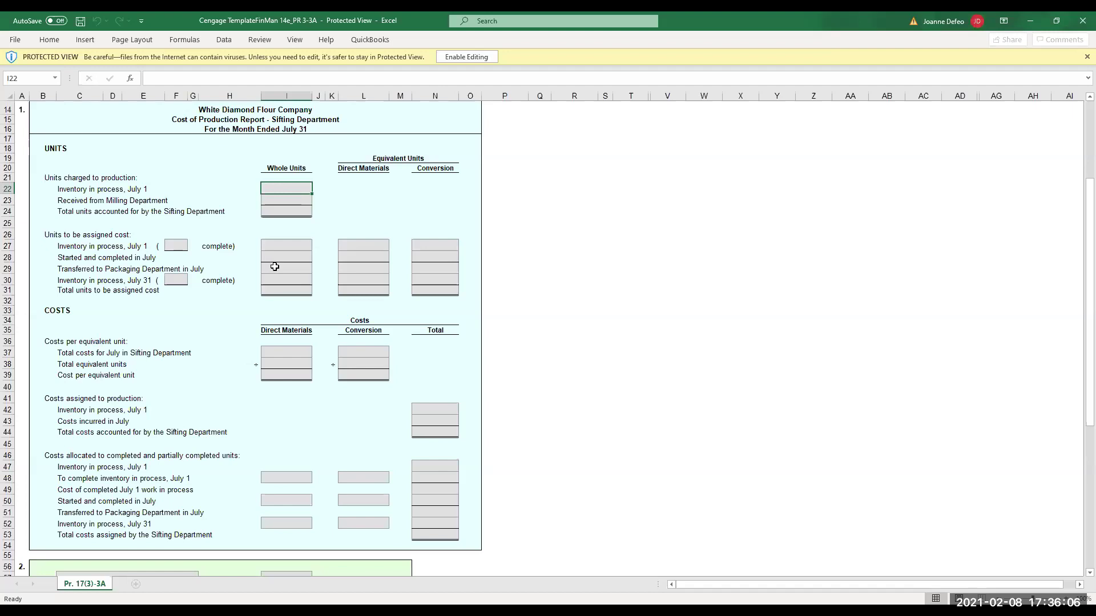
left_click(425, 269)
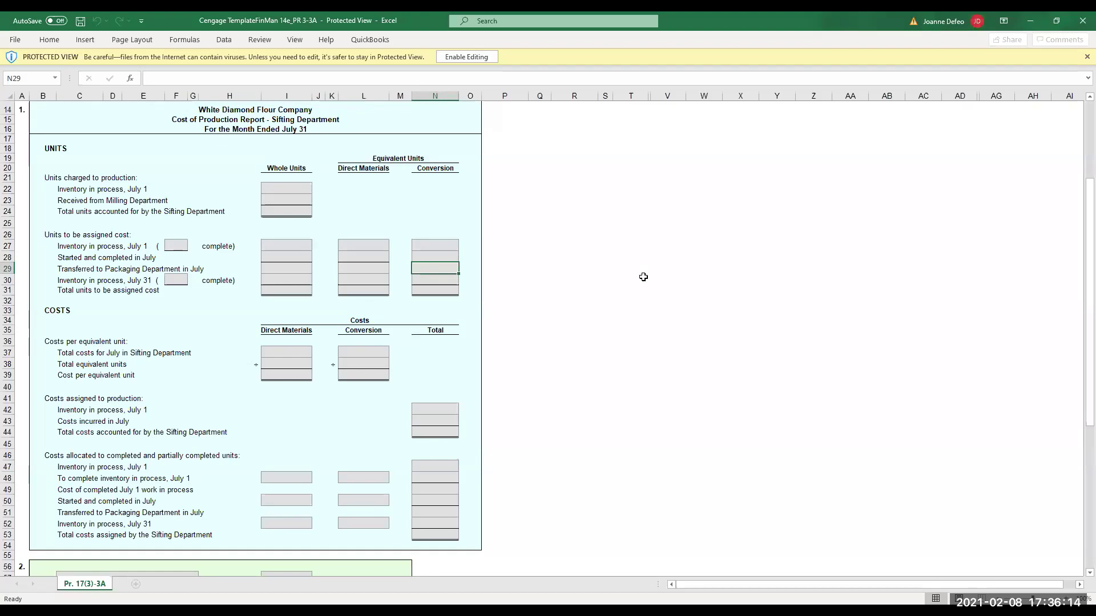
key("Left")
key("Up")
key("Up")
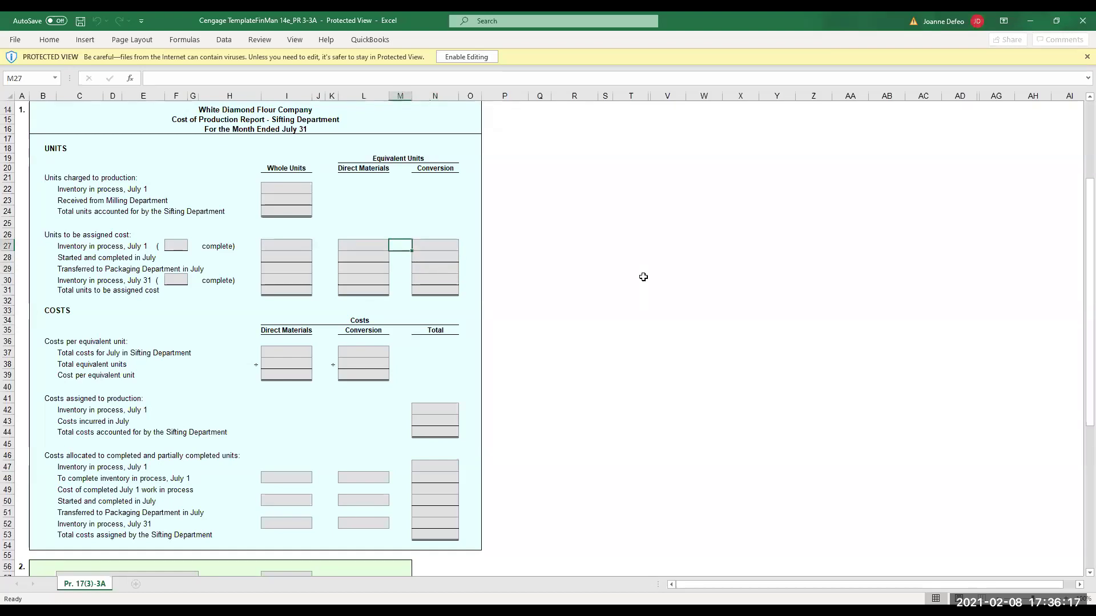
Enable editing for the workbook opened in Protected View.
left_click(438, 268)
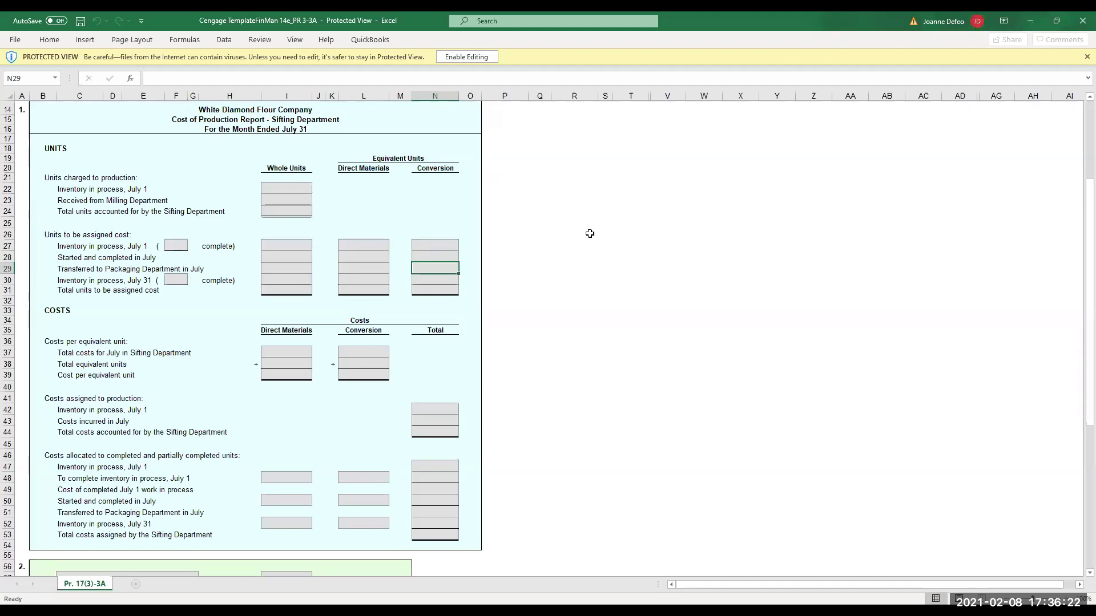
left_click(488, 56)
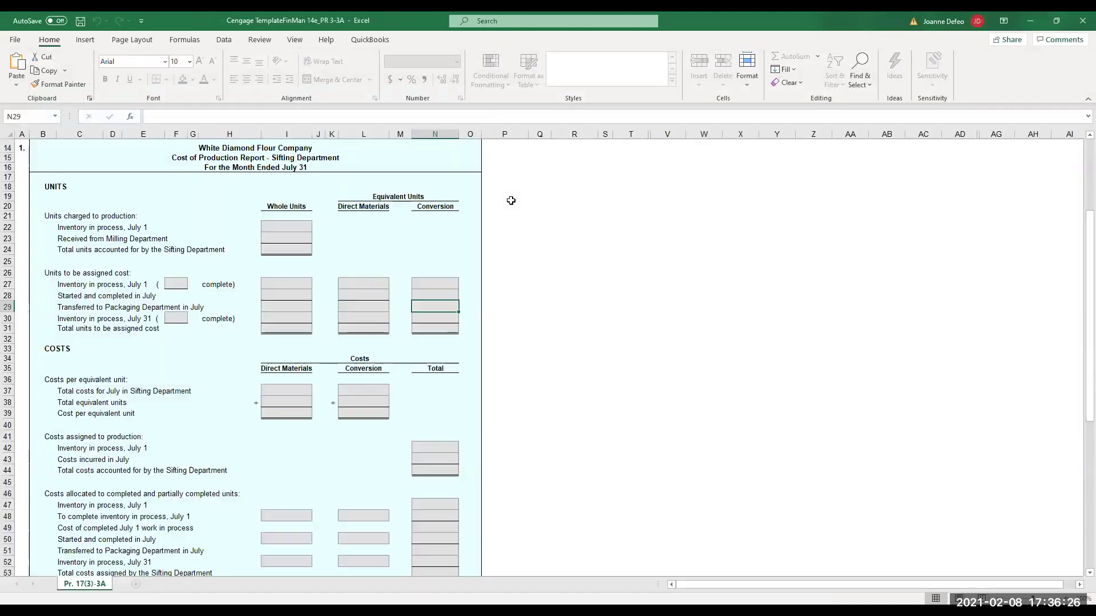
Enter 40153 as the Conversion equivalent units for Transferred to Packaging Department in July, cell N29.
left_click(432, 306)
type("40153")
key("Return")
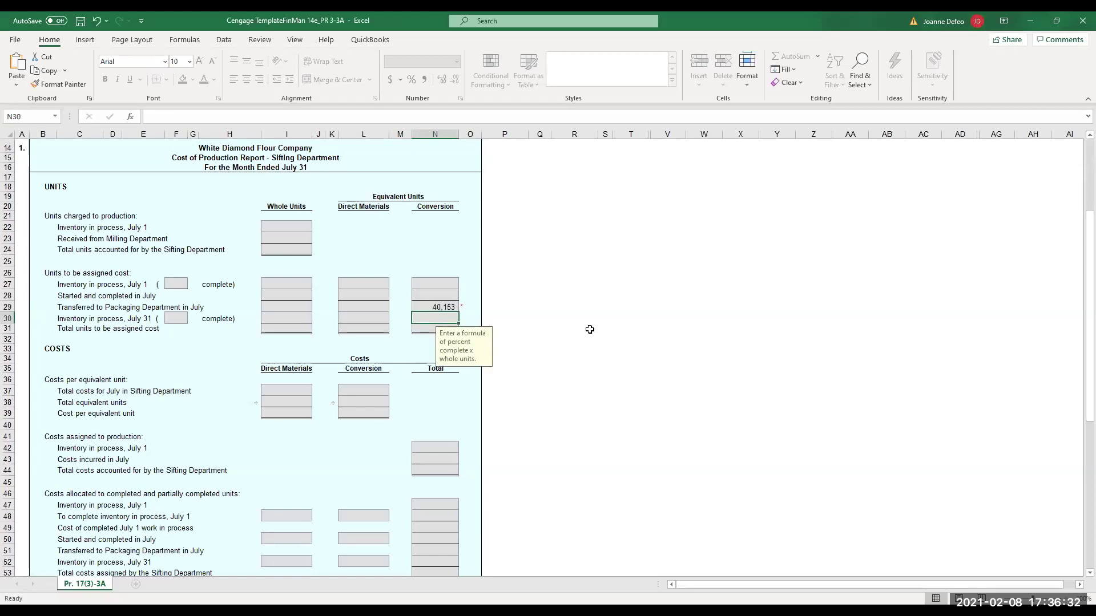
Correct the Conversion entry for Transferred to Packaging Department in July, cell N29, to 40183.
left_click(453, 306)
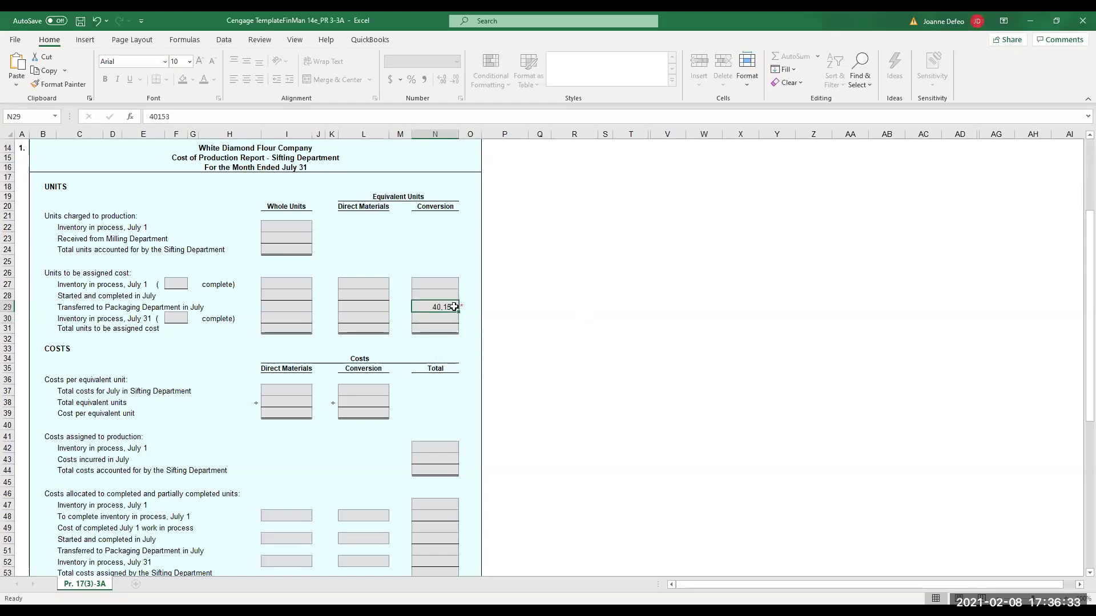
left_click(163, 117)
key("BackSpace")
type("40183")
key("BackSpace")
key("BackSpace")
key("BackSpace")
key("BackSpace")
key("BackSpace")
key("BackSpace")
key("BackSpace")
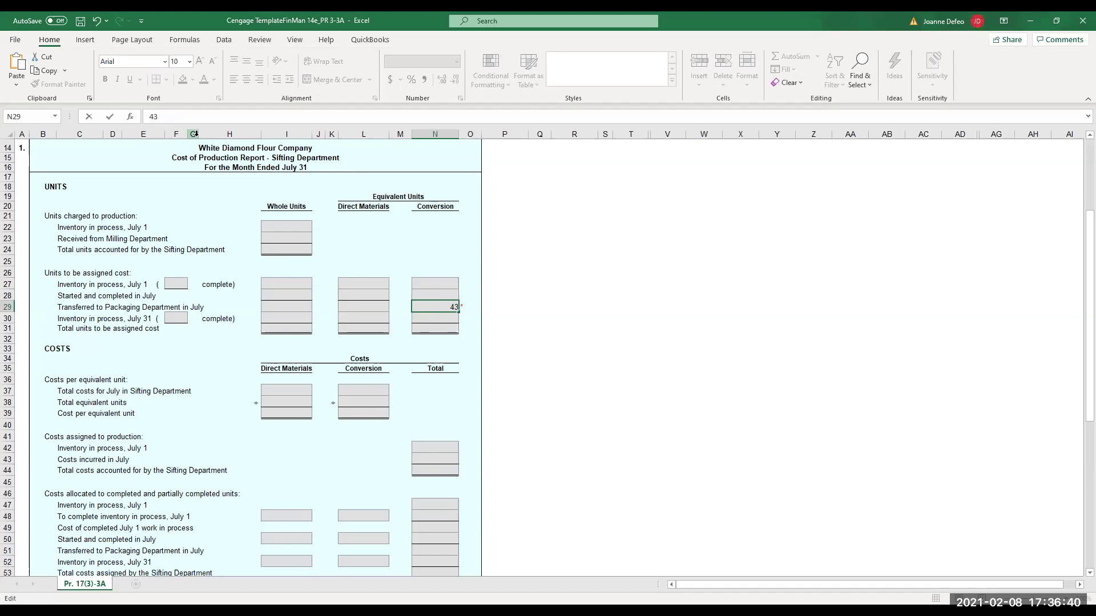
key("BackSpace")
type("0183")
key("BackSpace")
key("BackSpace")
key("BackSpace")
key("BackSpace")
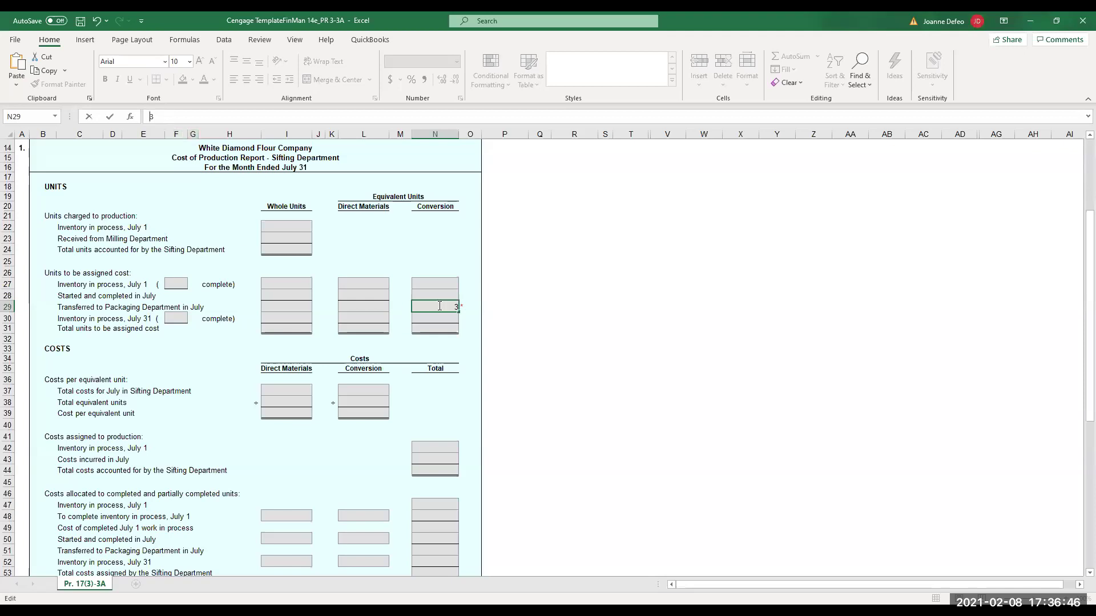
type("40,183")
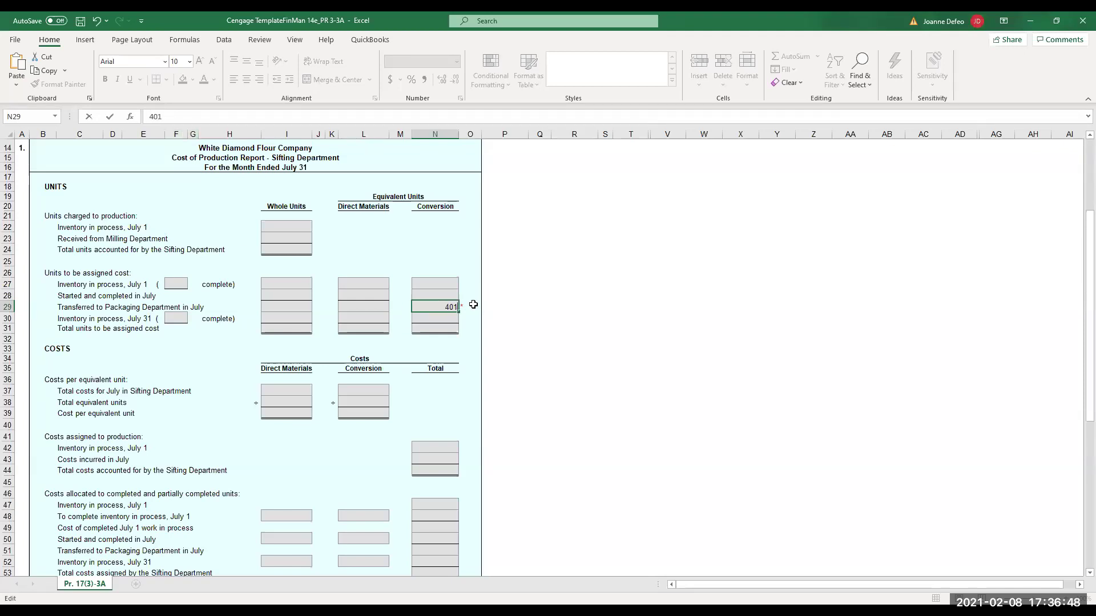
key("Return")
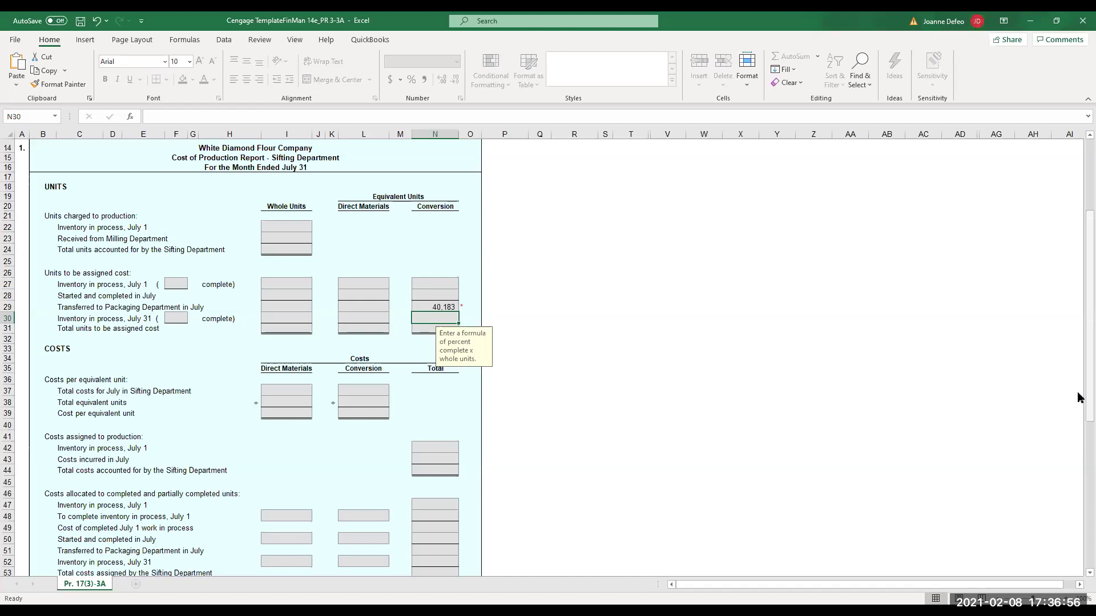
Enter 40183 as the total cost Transferred to Packaging Department in July, cell N51.
scroll(1079, 398, "down", 4)
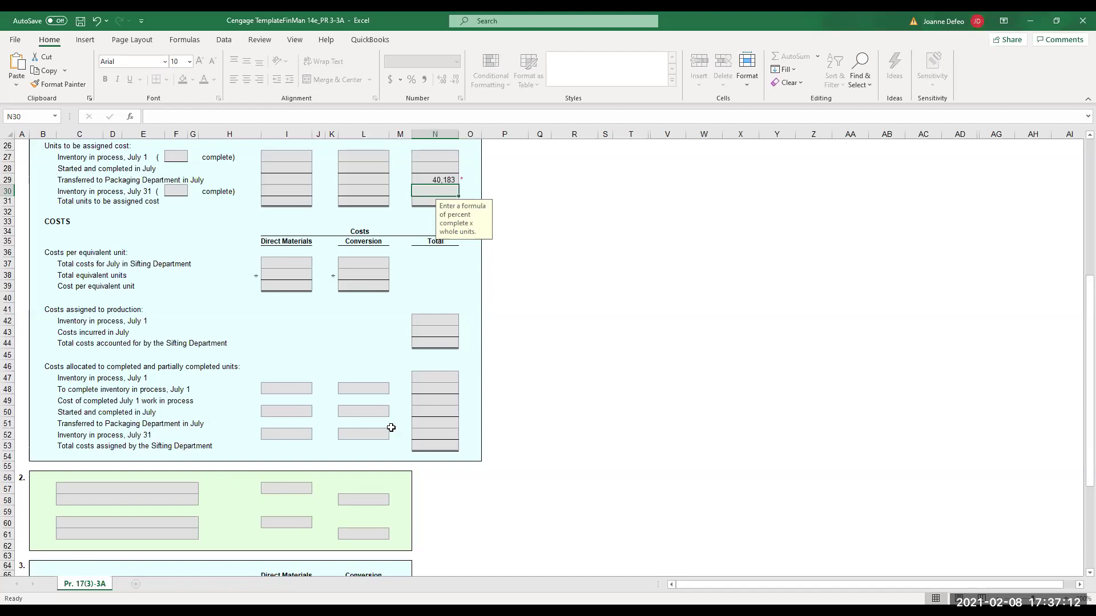
left_click(427, 422)
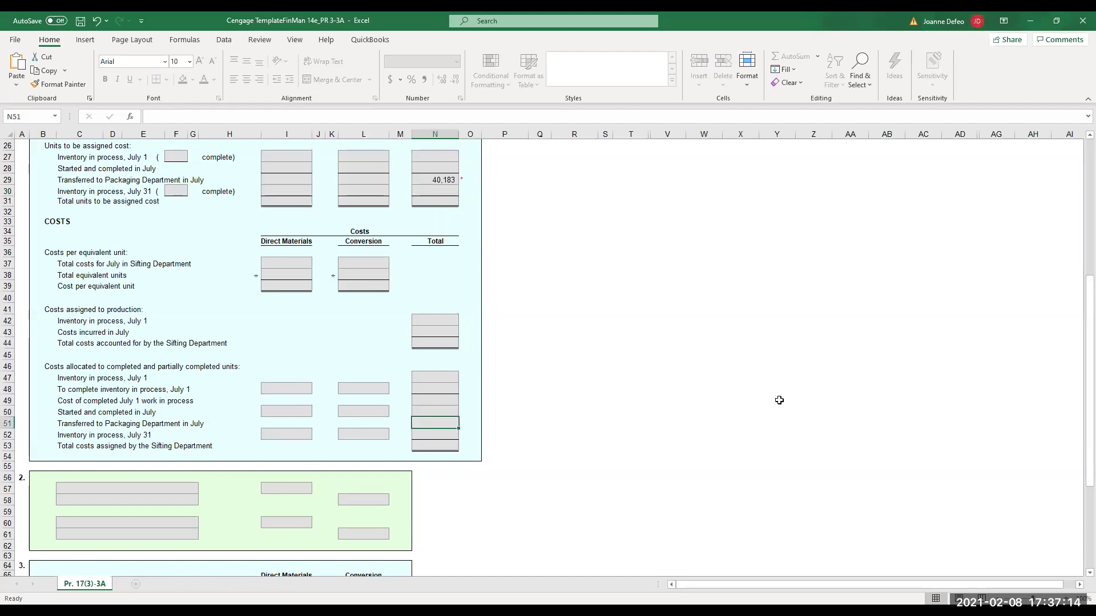
type("40183")
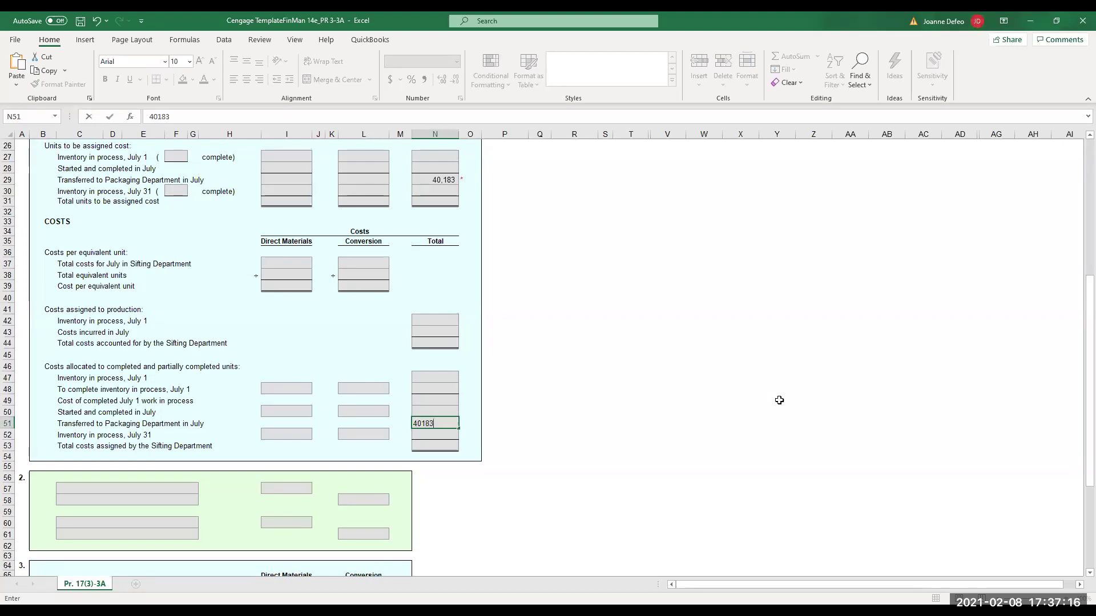
key("Return")
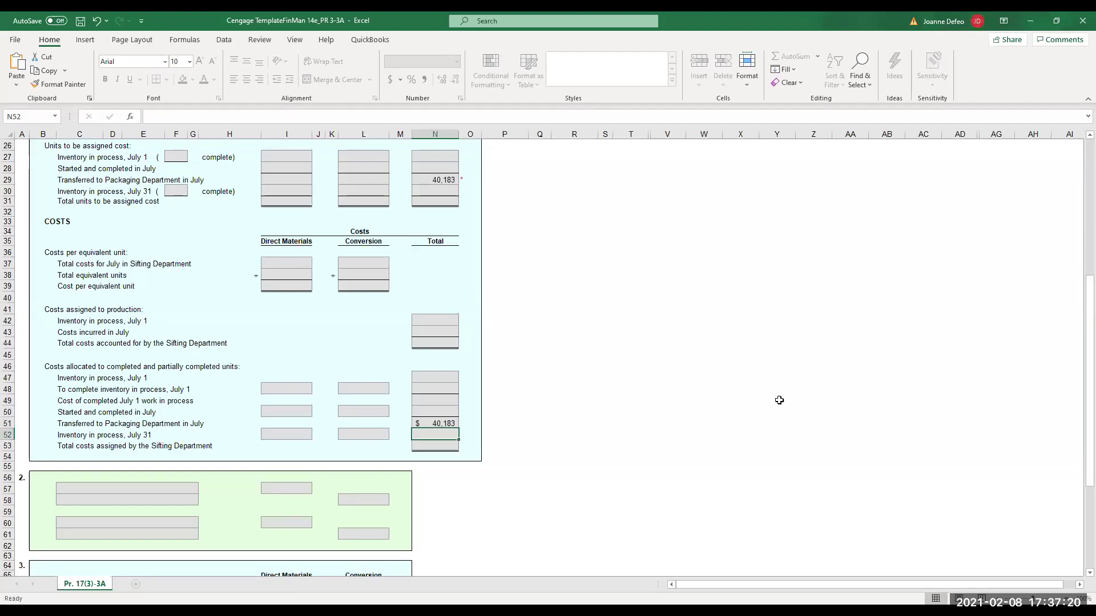
Clear the misplaced Conversion entry for Transferred to Packaging Department in July, cell N29.
left_click(443, 180)
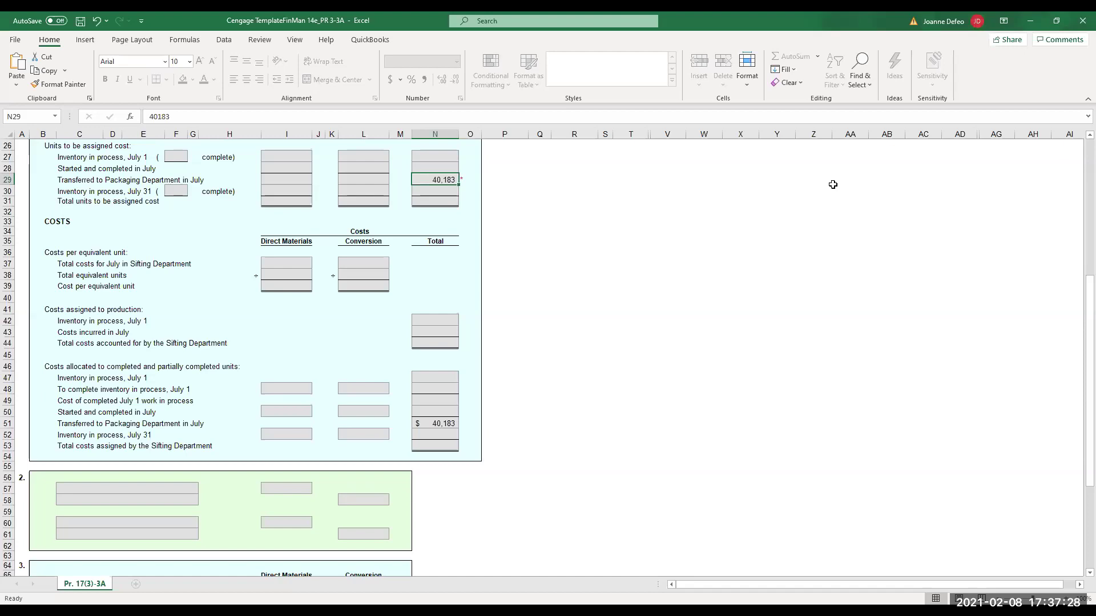
key("Delete")
left_click(435, 422)
right_click(436, 422)
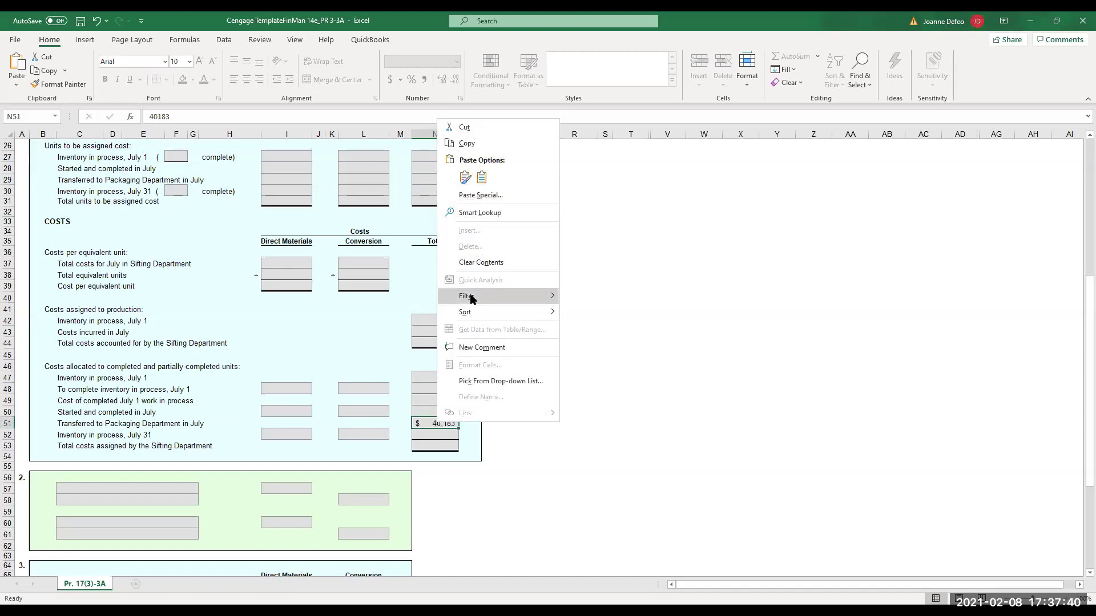
left_click(665, 210)
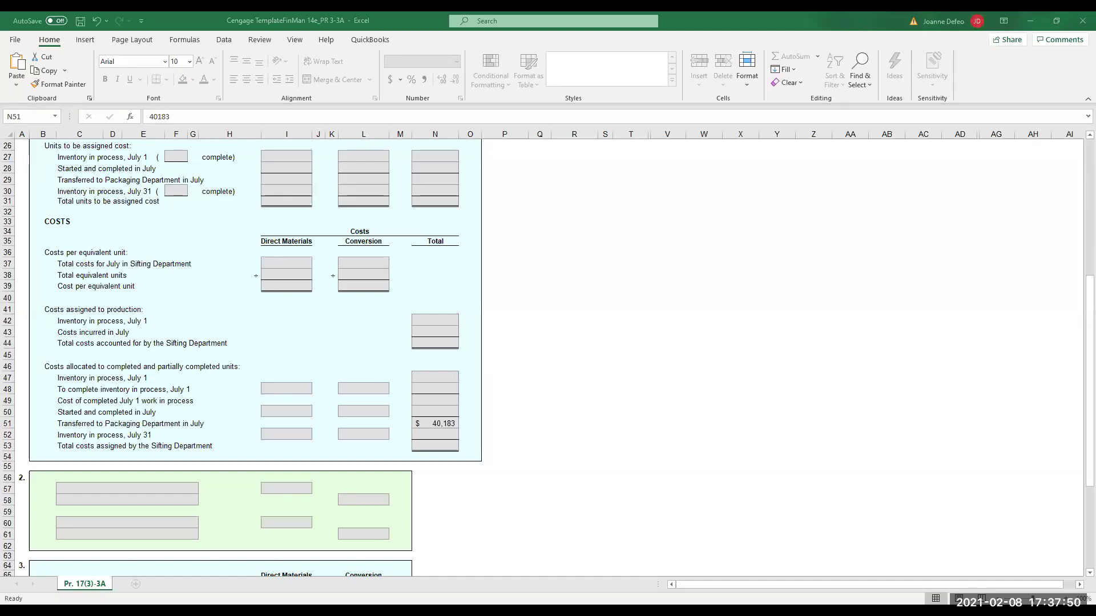
Consult Problem 3-3A in the Word document and enter 900 whole units for Inventory in process, July 1, in cell I22.
key("alt+Tab")
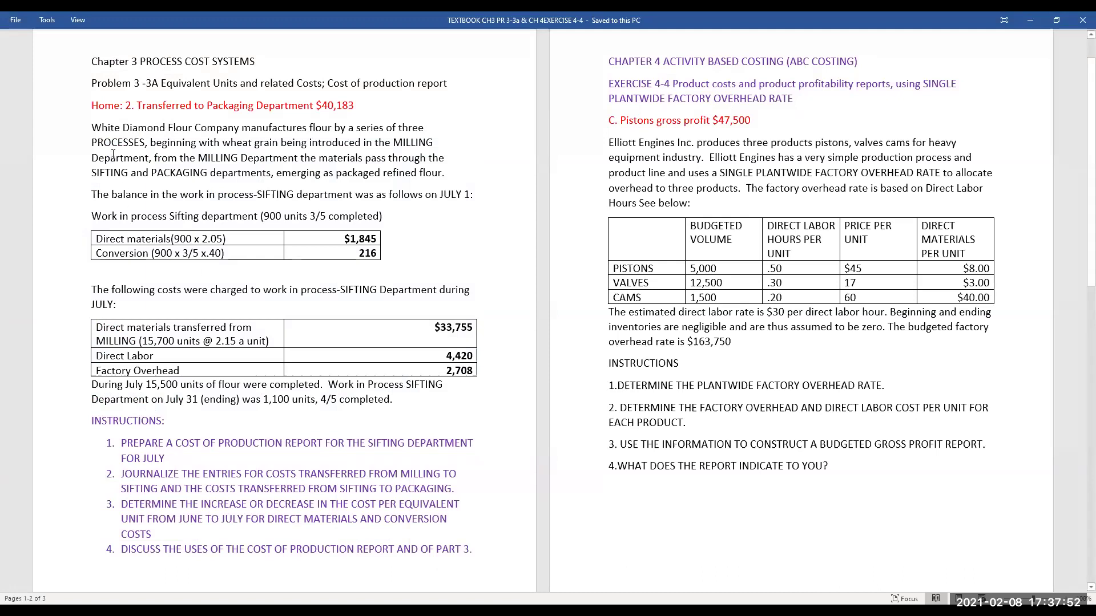
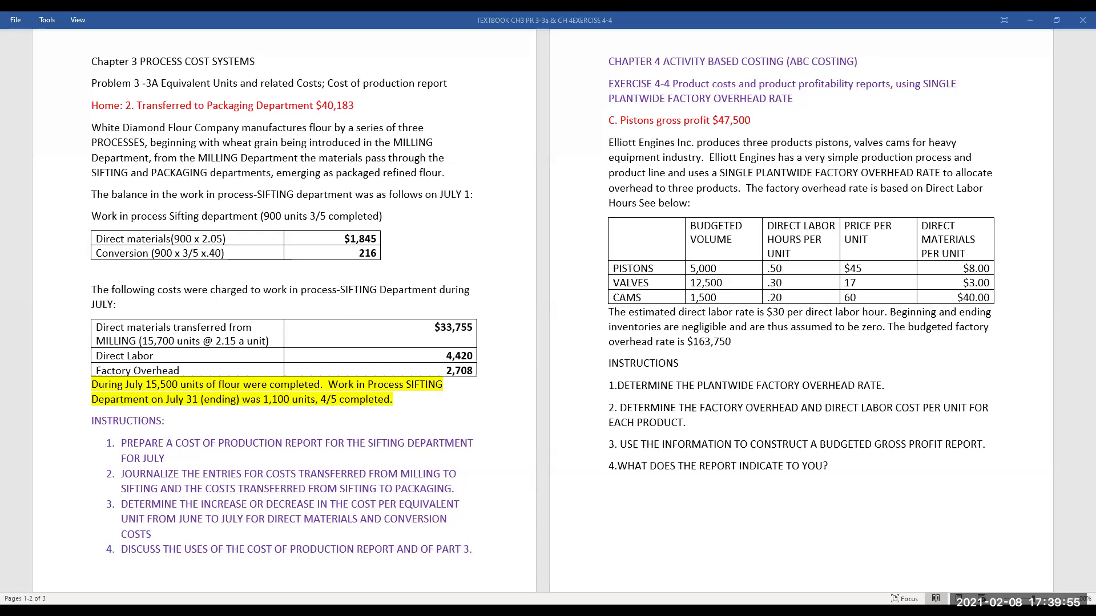
key("alt+Tab")
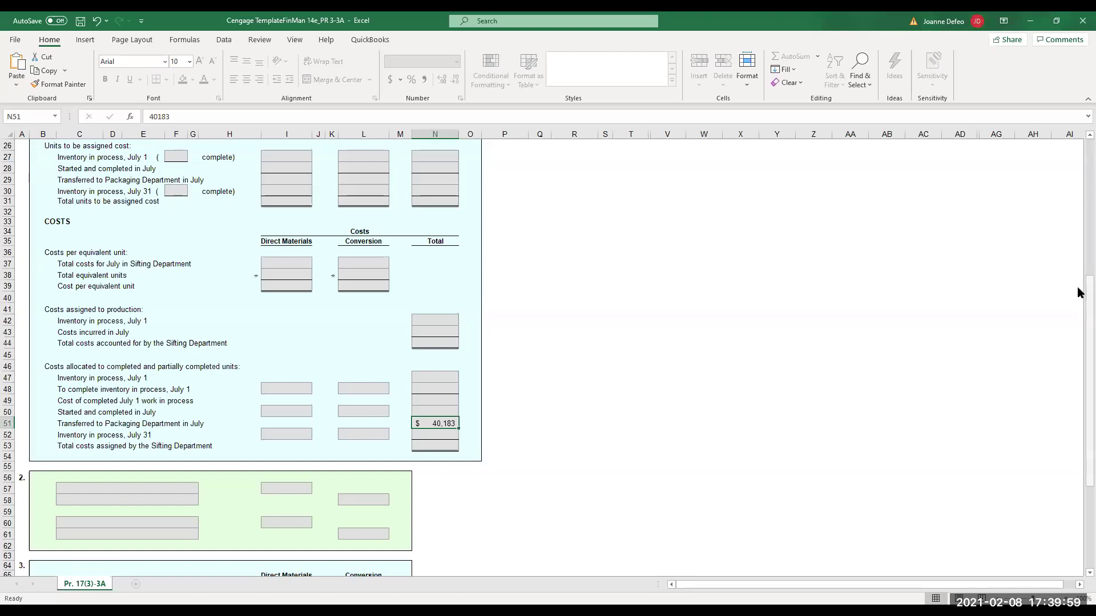
scroll(165, 345, "up", 8)
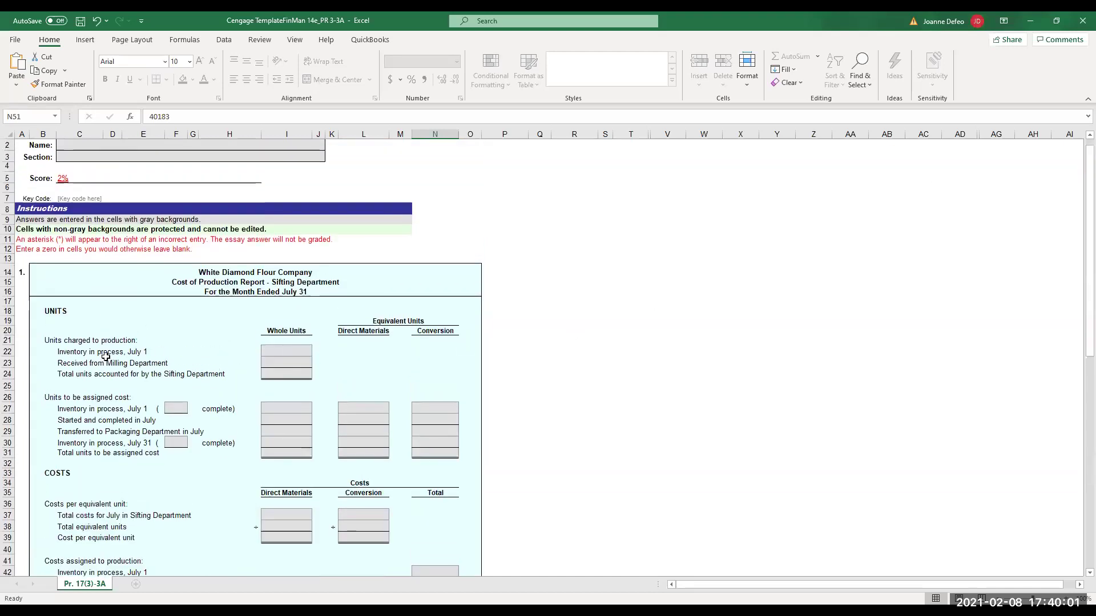
left_click(277, 351)
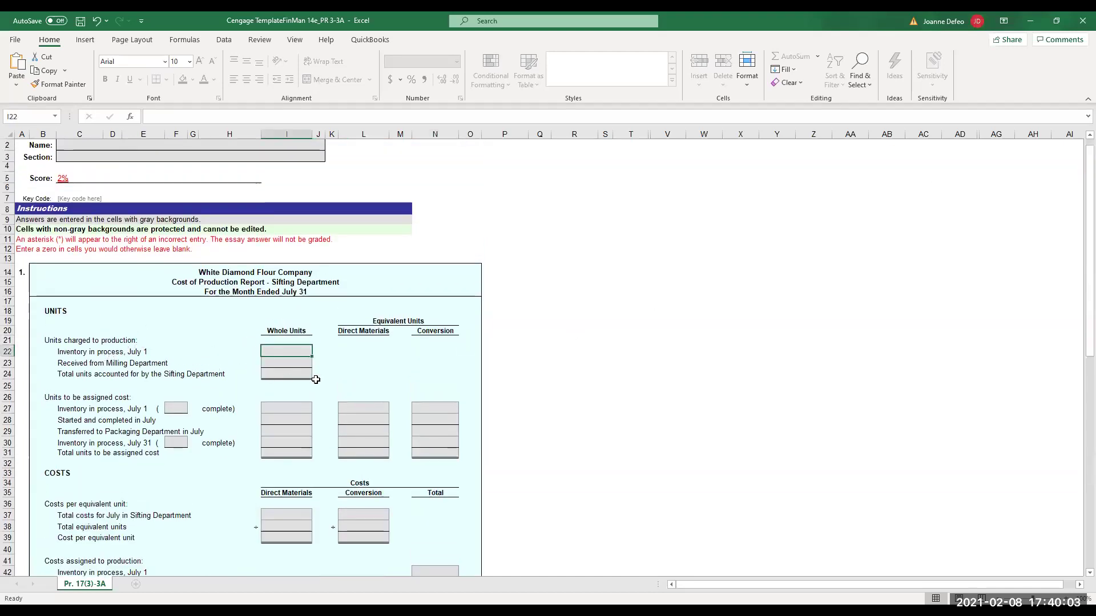
type("900")
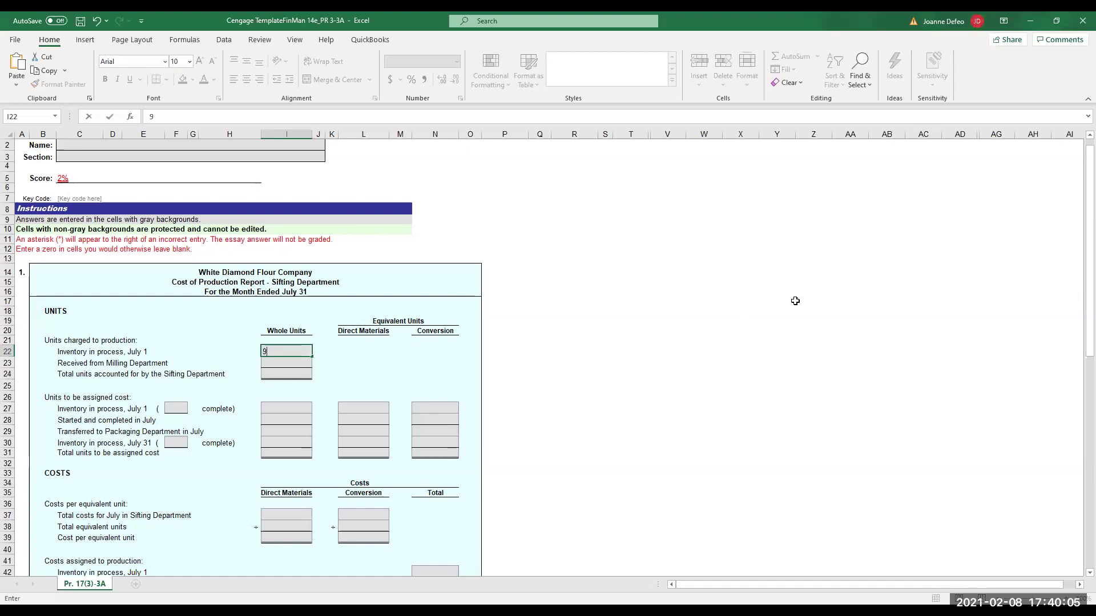
key("Return")
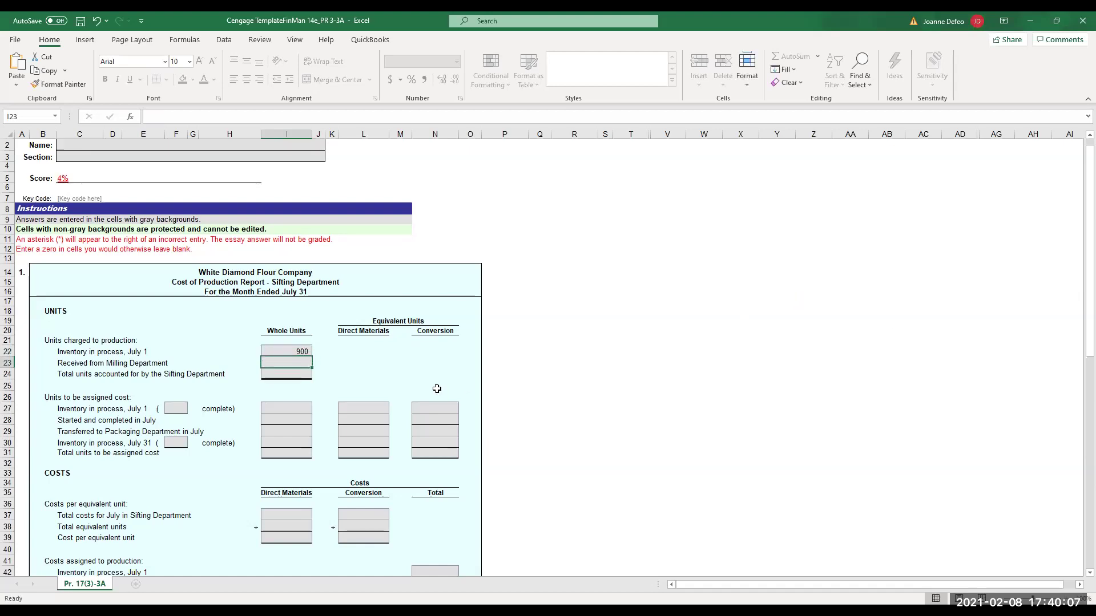
Try 1000 as the whole units for Inventory in process, July 1, and restore the entry to 900.
left_click(288, 353)
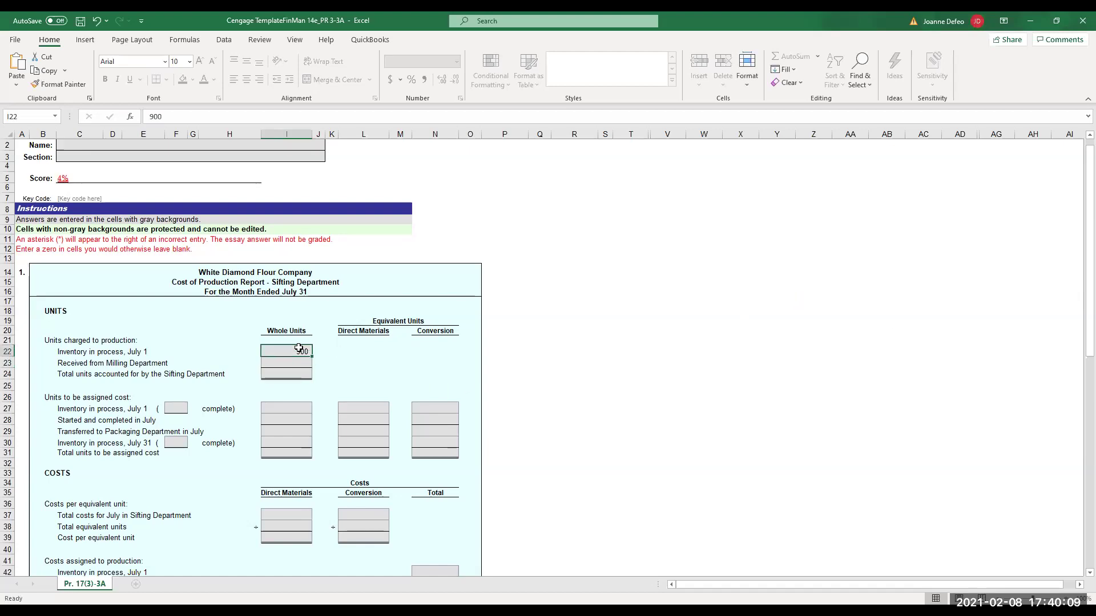
type("1000")
key("Return")
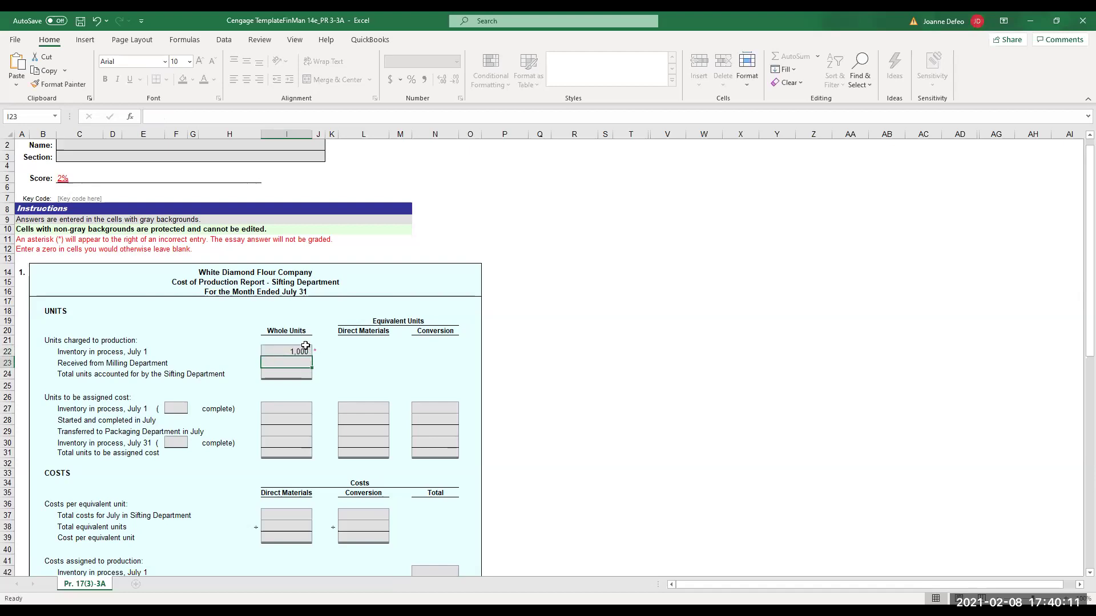
left_click(311, 351)
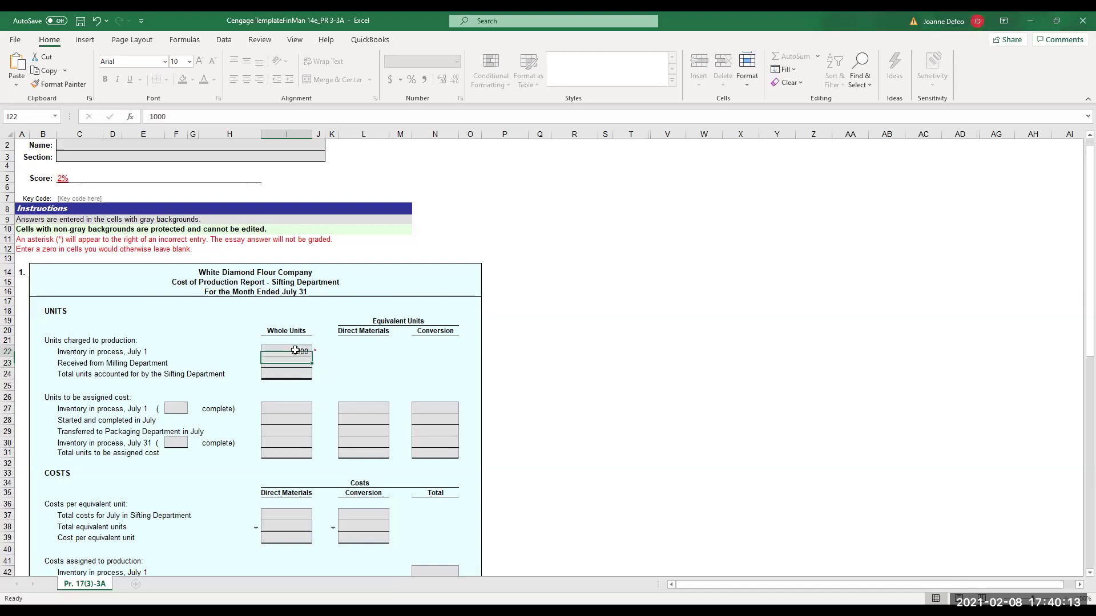
type("900")
key("Return")
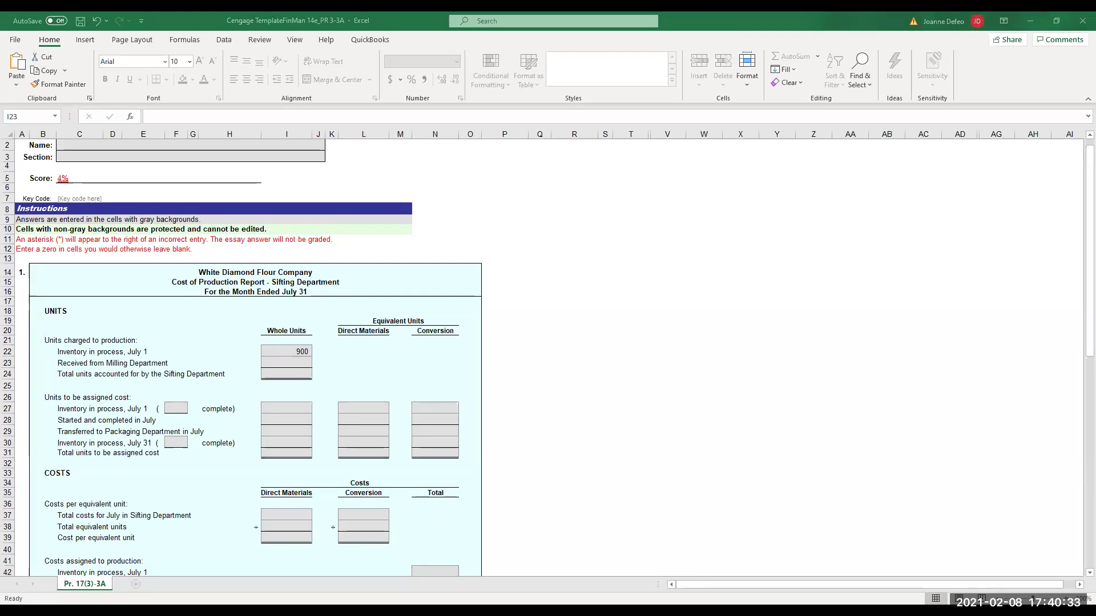
Consult the Word problem text again and enter 33,755 as the Direct Materials total costs for July in Sifting Department, cell I37.
key("alt+Tab")
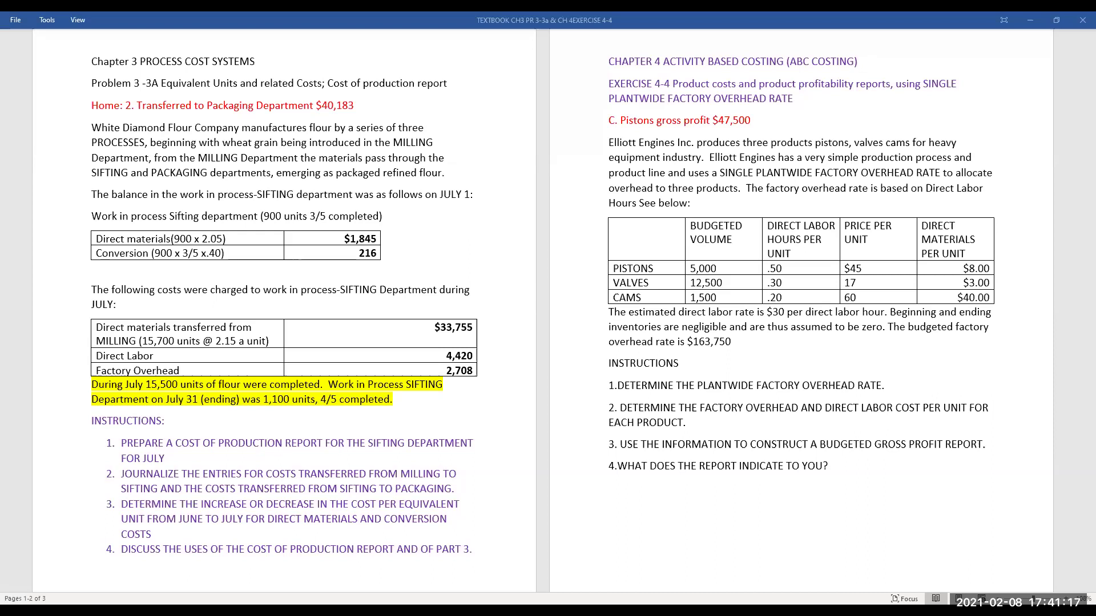
key("alt+Tab")
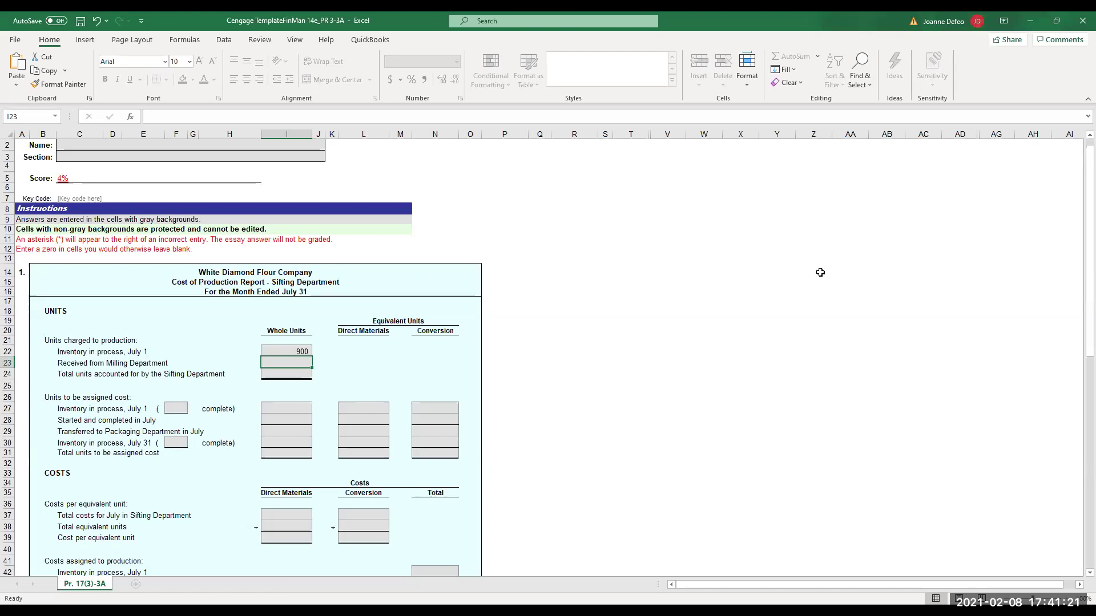
left_click_drag(1077, 284, 1078, 360)
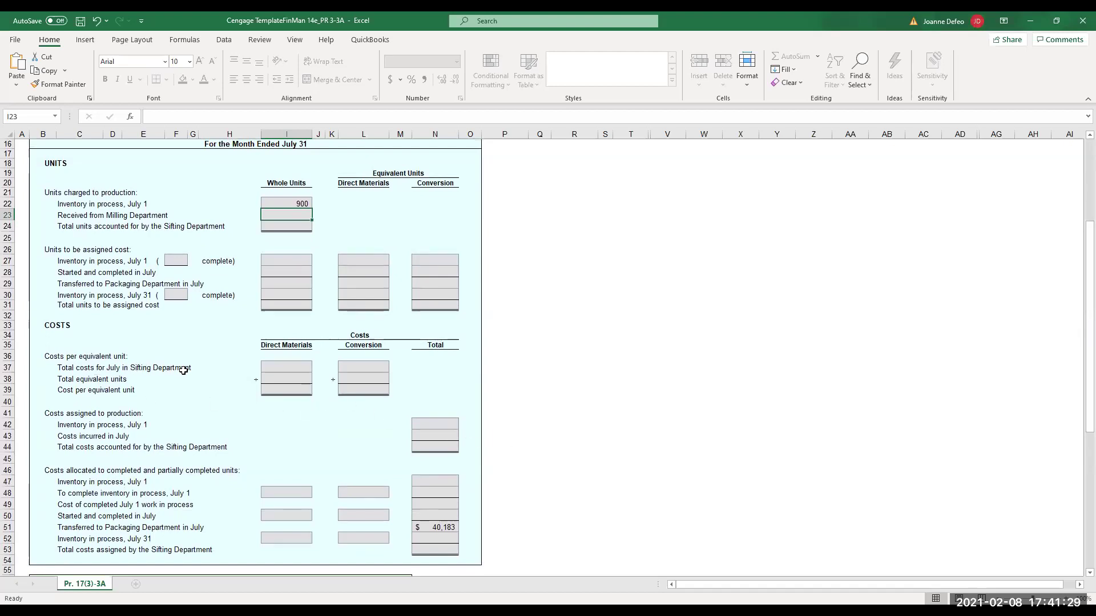
left_click(269, 368)
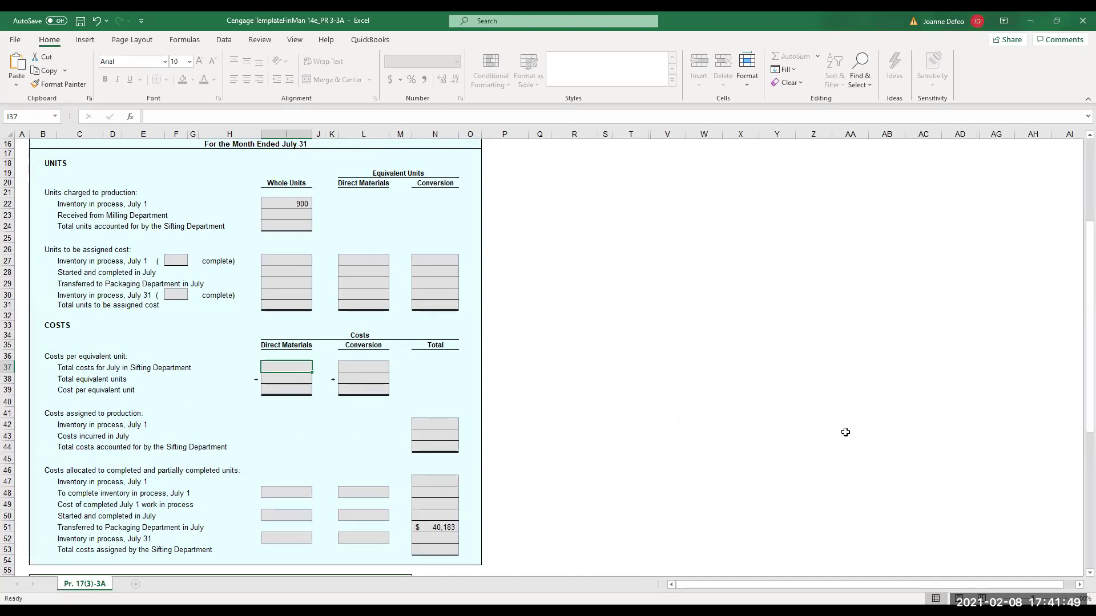
type("33,7")
type("55")
key("Return")
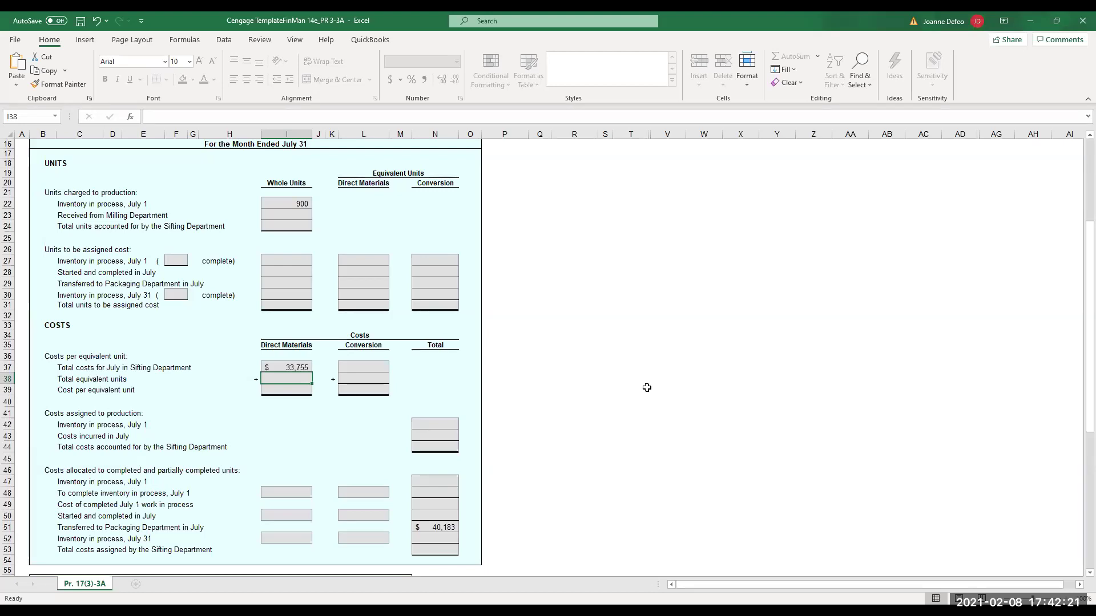
Enter 15700 as the Direct Materials total equivalent units in I38 and calculate the cost per equivalent unit in I39 with =33755/15700.
type("15700")
key("Return")
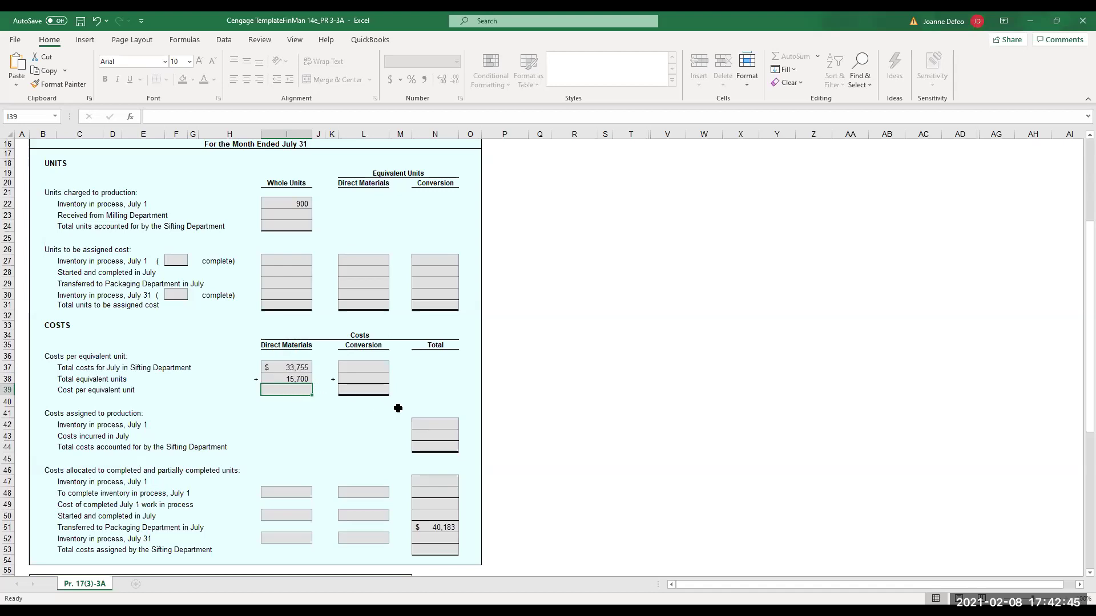
type("=")
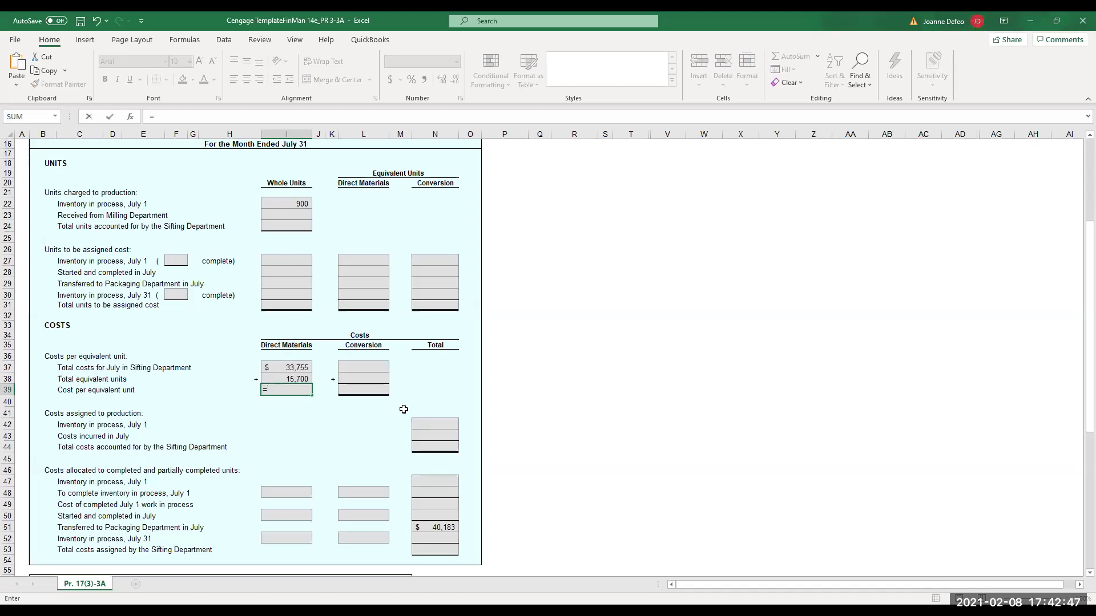
type("33755/15700")
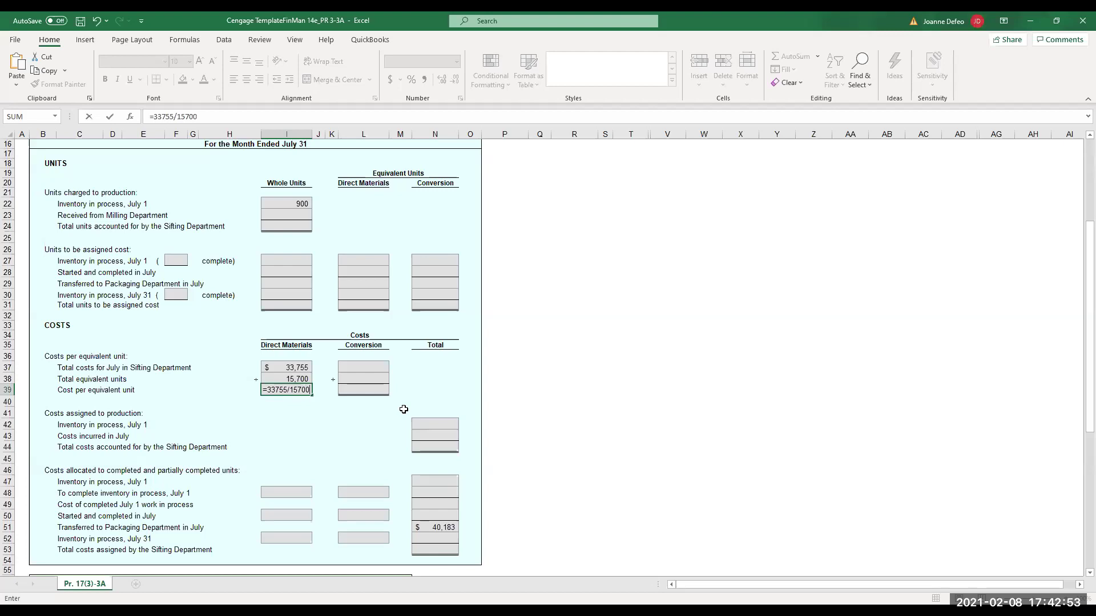
key("Return")
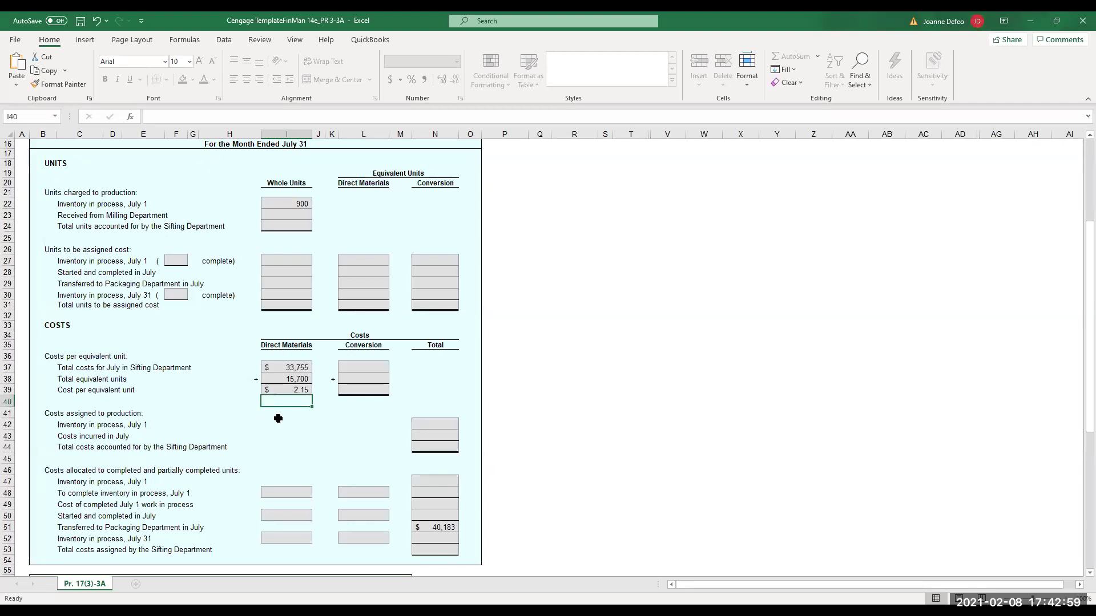
Try entering 33755/15700 without an equals sign as the Direct Materials cost per equivalent unit in I39, and review the template's incorrect-entry instructions.
left_click(283, 390)
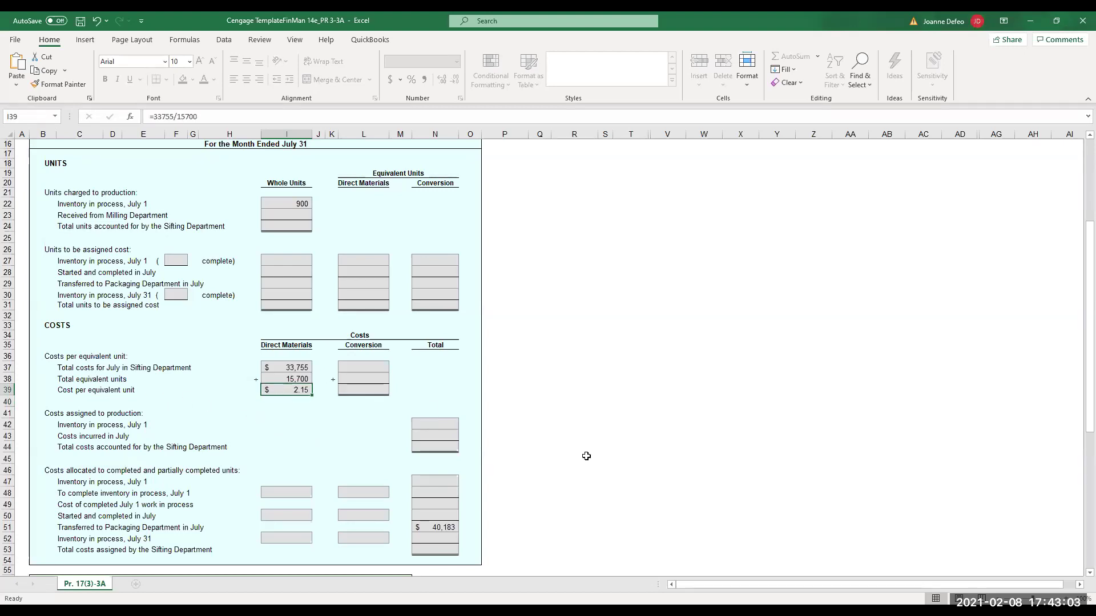
type("33755/15700")
key("Return")
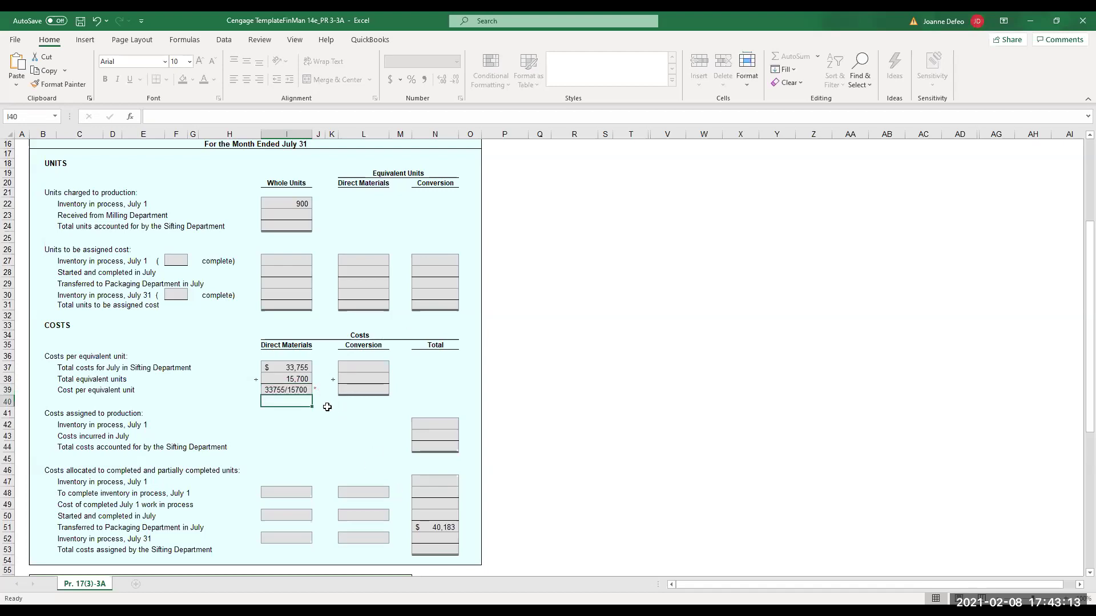
left_click(295, 390)
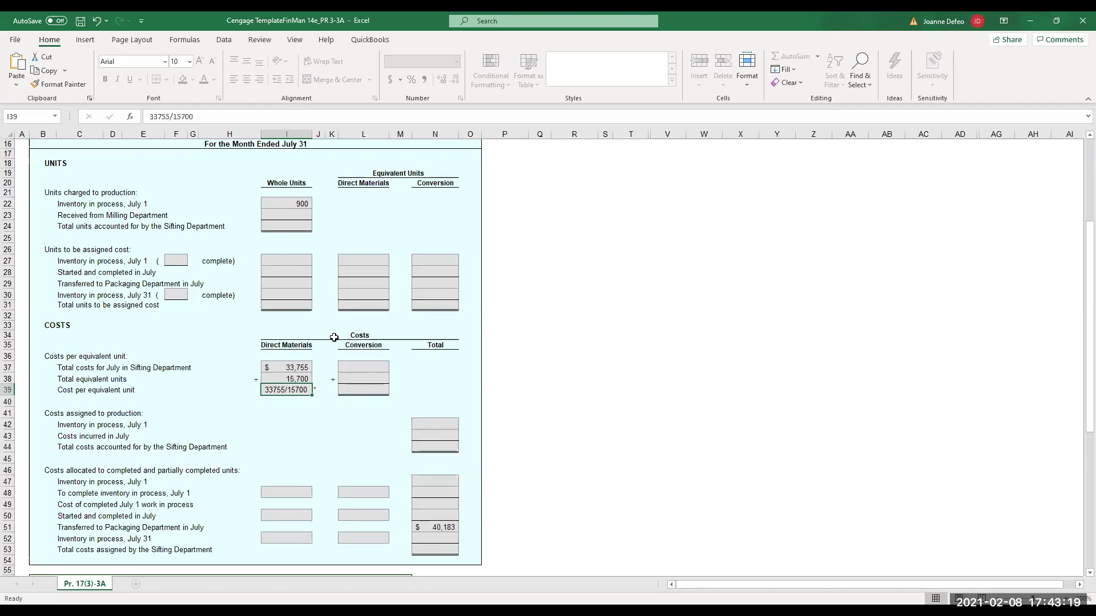
mouse_move(1089, 239)
left_mouse_down()
mouse_move(1090, 169)
mouse_move(1090, 240)
left_mouse_up()
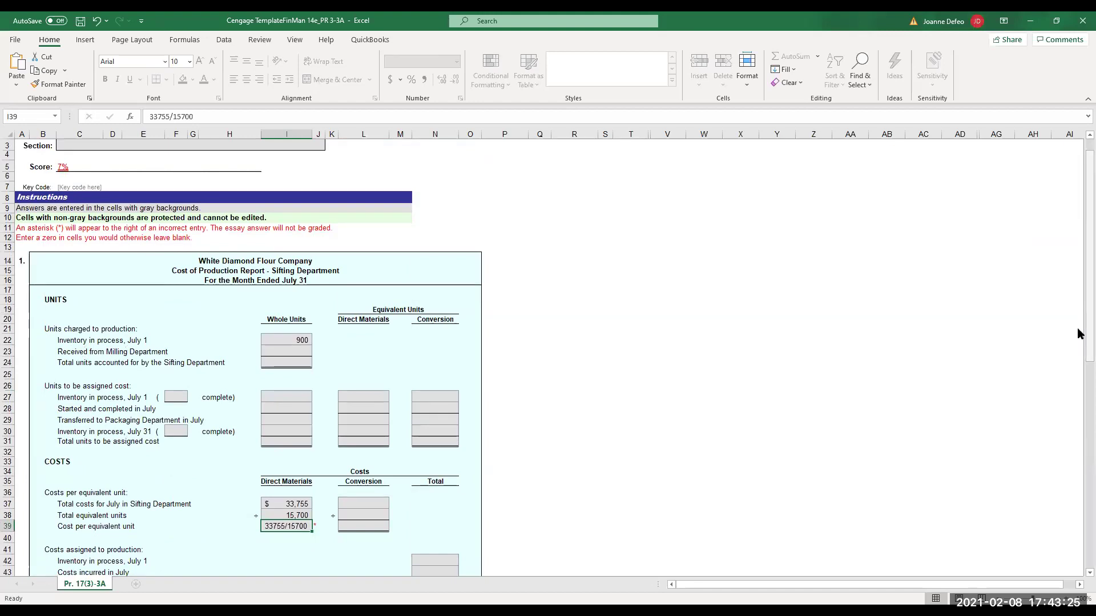
scroll(1078, 402, "down", 4)
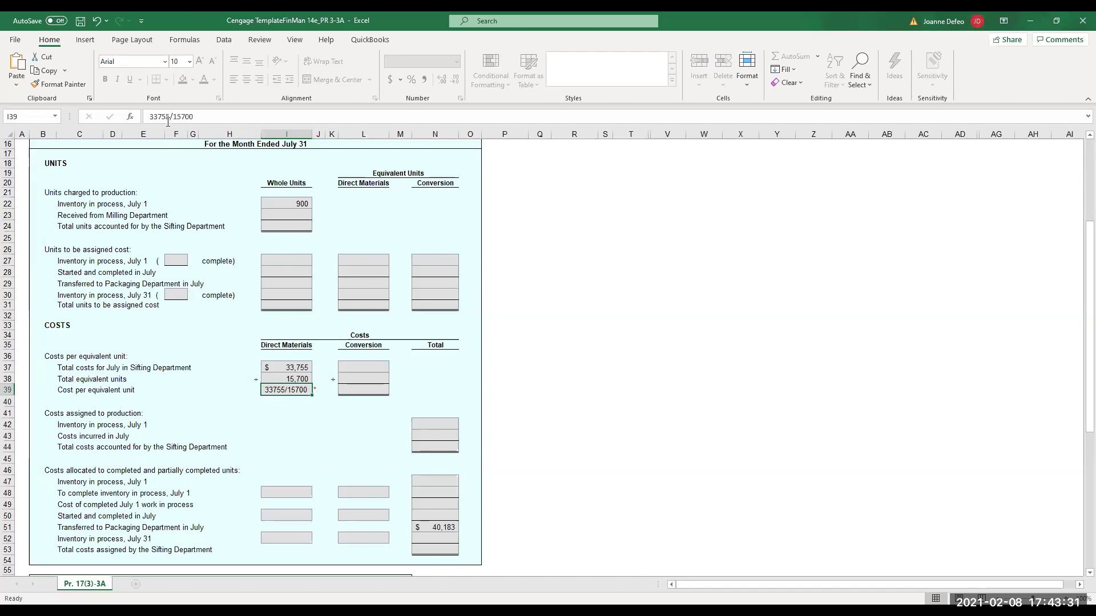
Add the missing equals sign to the Direct Materials cost per equivalent unit entry, making it =33755/15700.
left_click(150, 117)
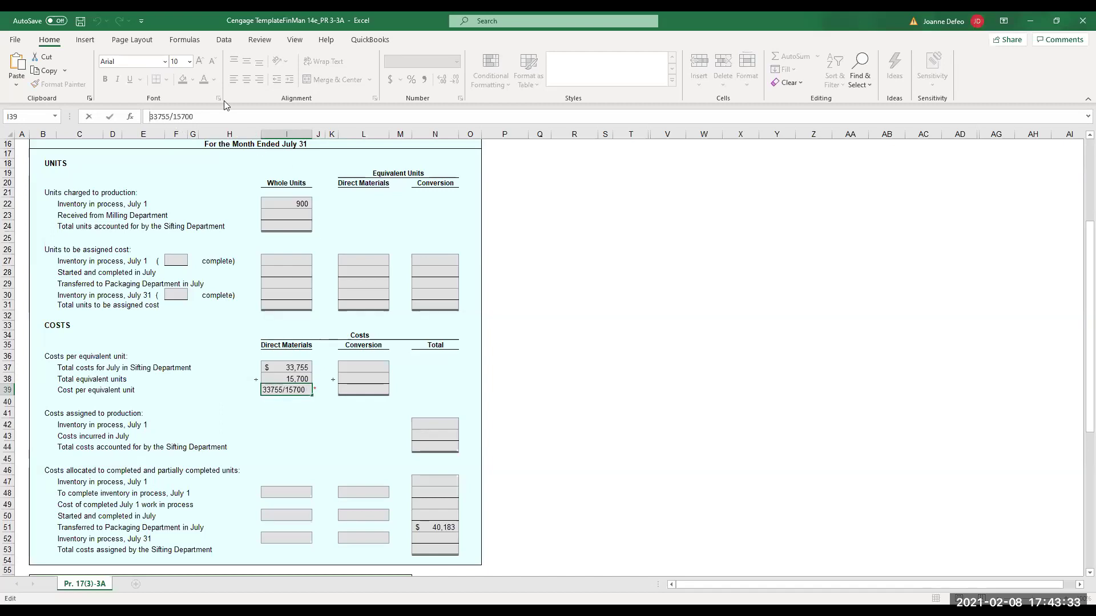
type("=")
key("Return")
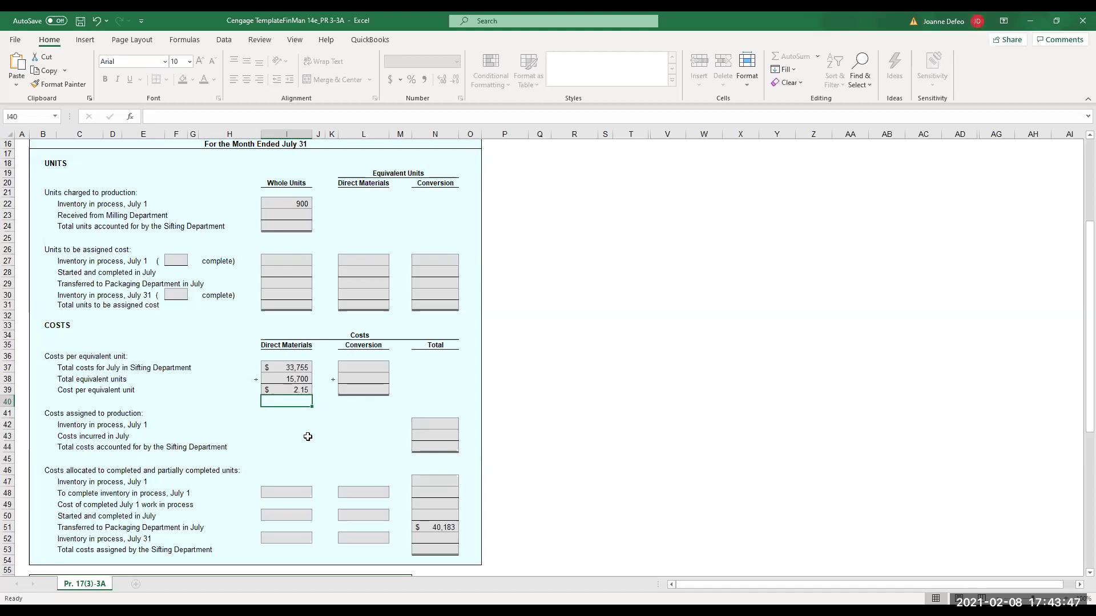
Replace the Direct Materials cost per equivalent unit formula in I39 with the plain value 2.15.
key("Up")
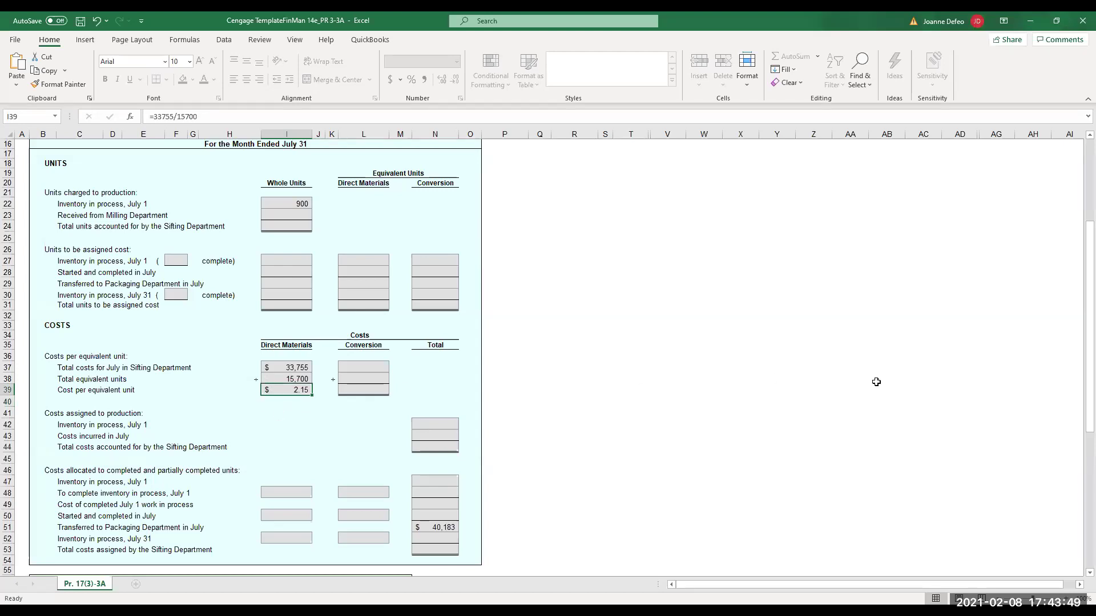
type("2.15")
key("Return")
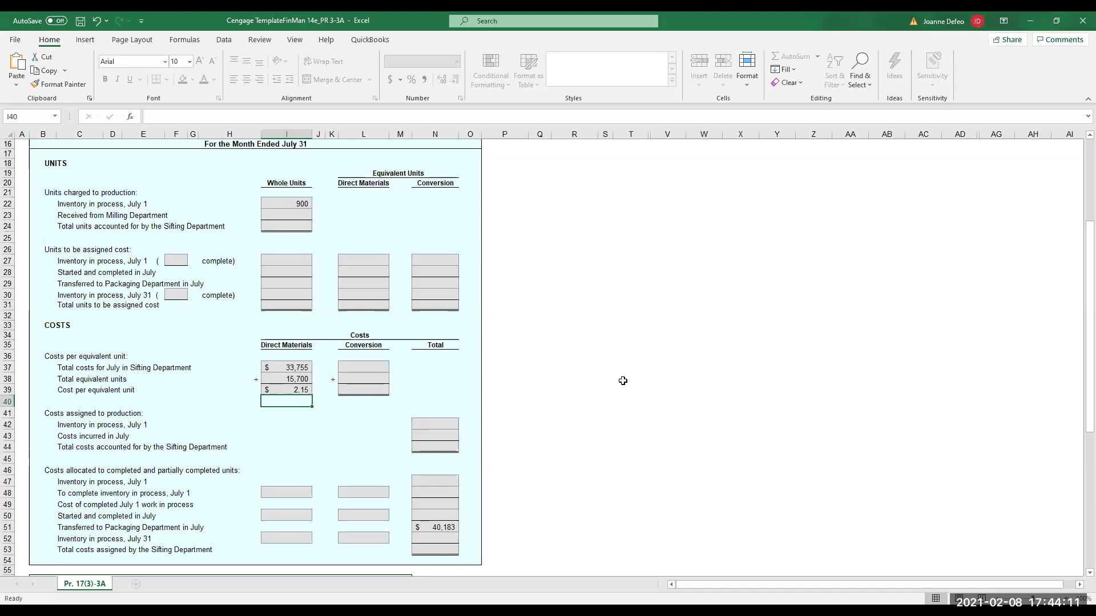
Enter 15,700 whole units Received from Milling Department in I23 and total the units accounted for in I24 with =+900+15700.
left_click(292, 212)
type("15,700")
key("Return")
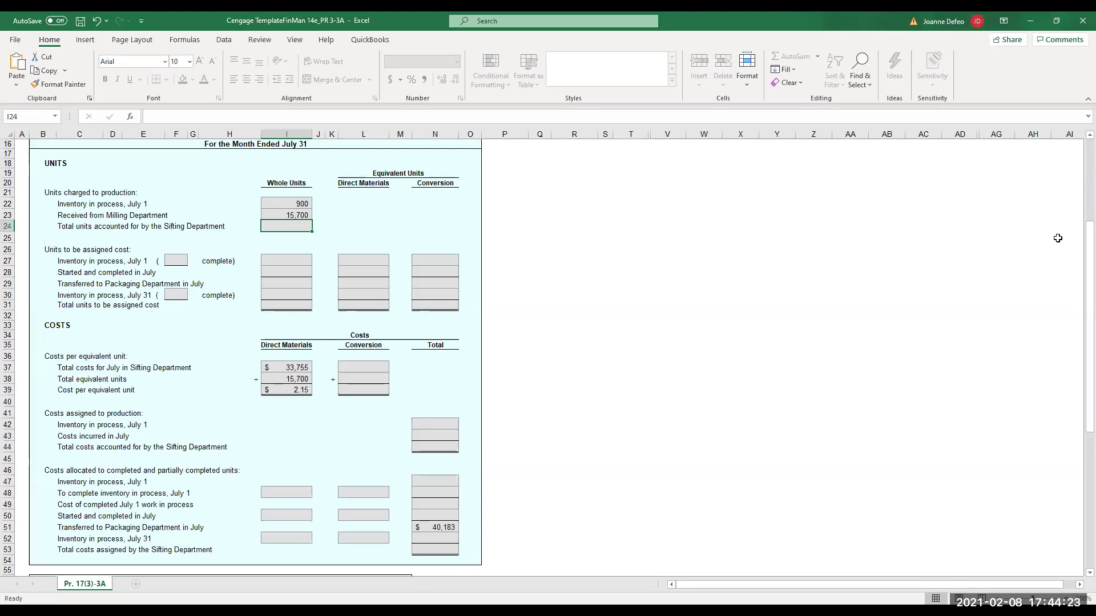
type("=+900+15700")
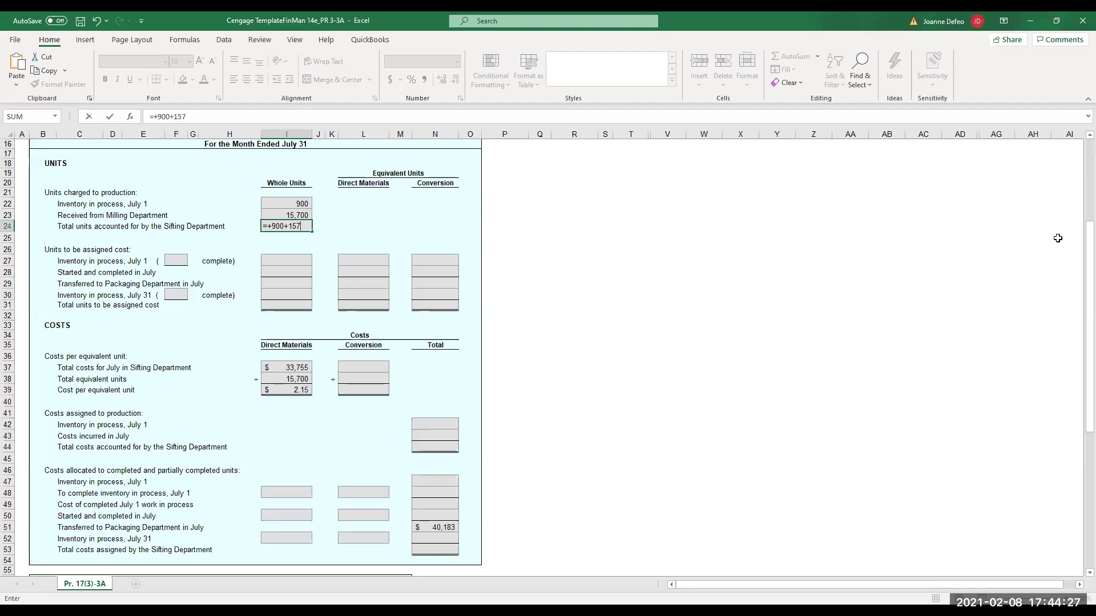
key("Return")
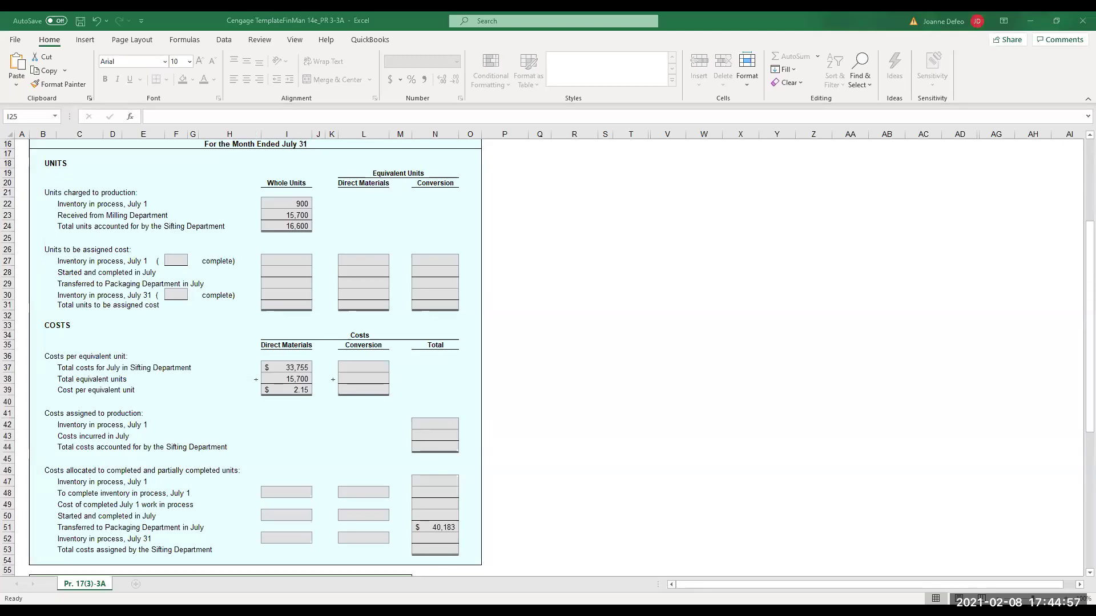
Switch to the Word problem document, leave its reading view, and add the note "3/5 equals 60%" below the July 1 Conversion row.
key("alt+Tab")
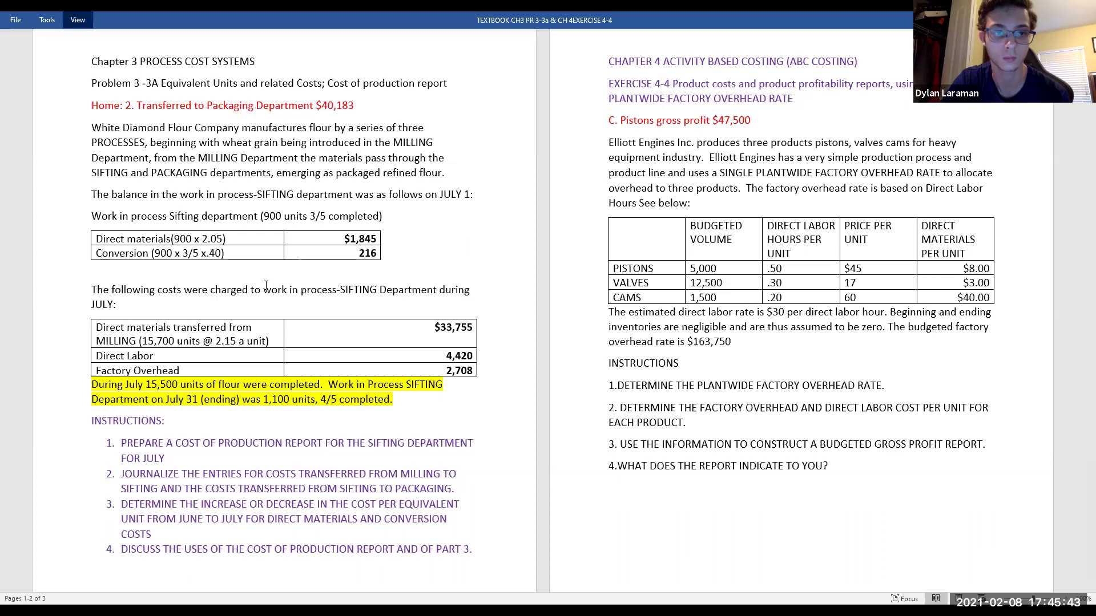
key("Escape")
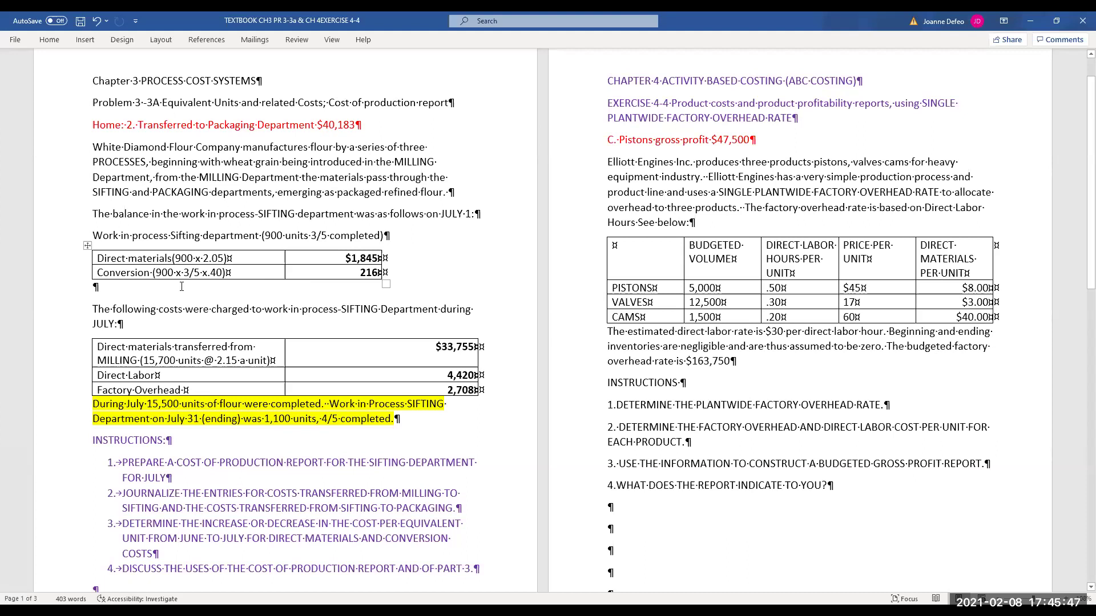
left_click(143, 286)
type("3/5")
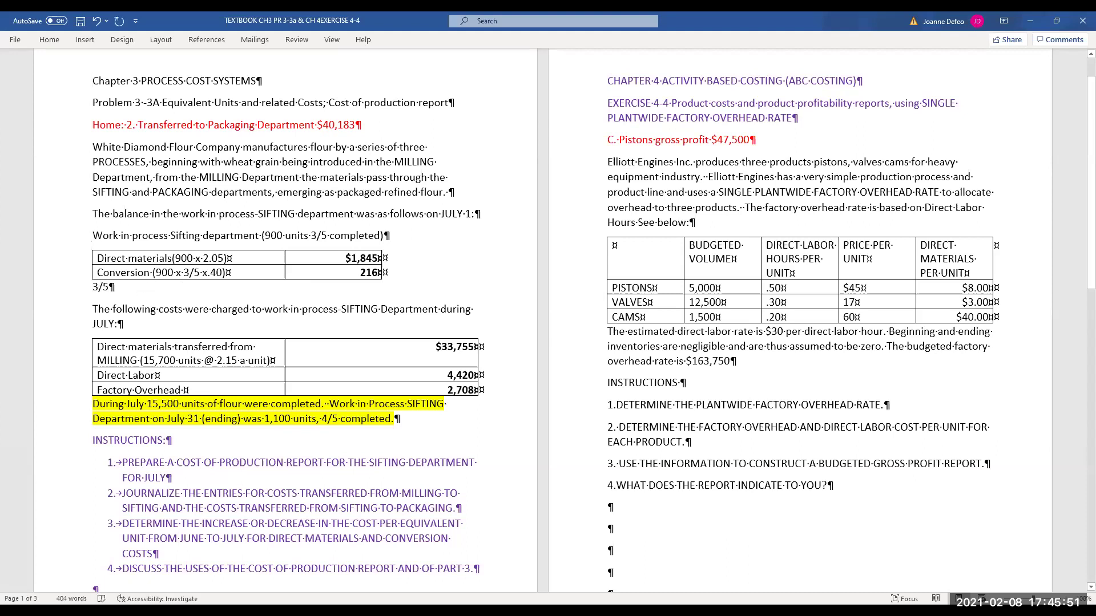
type(" equals 60%")
Add "80%" after "4/5 completed" in the highlighted sentence about the July 31 ending inventory.
left_click(397, 420)
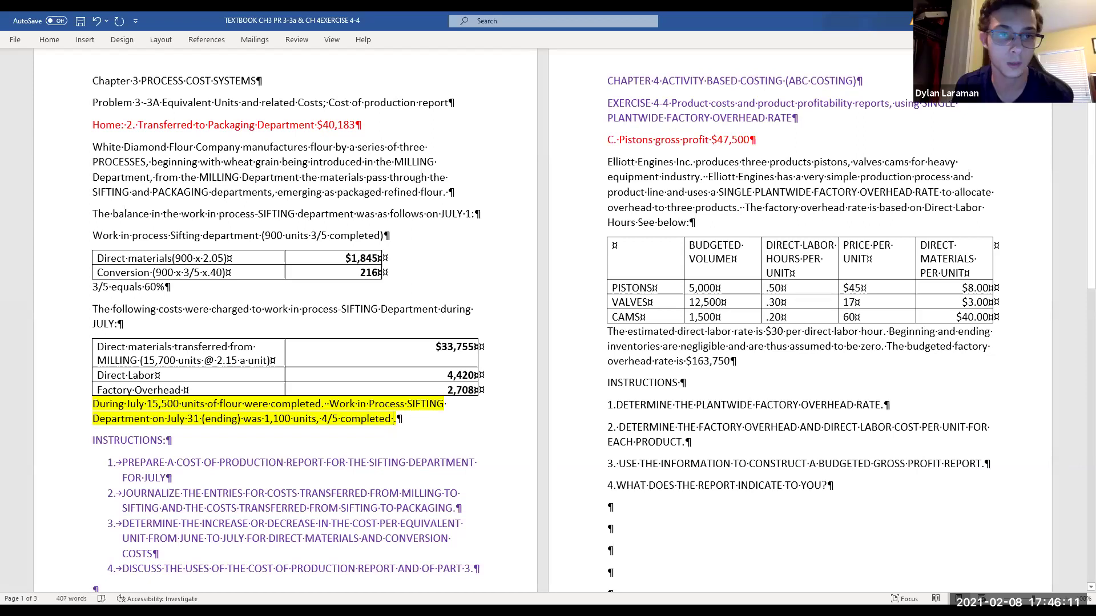
type("80")
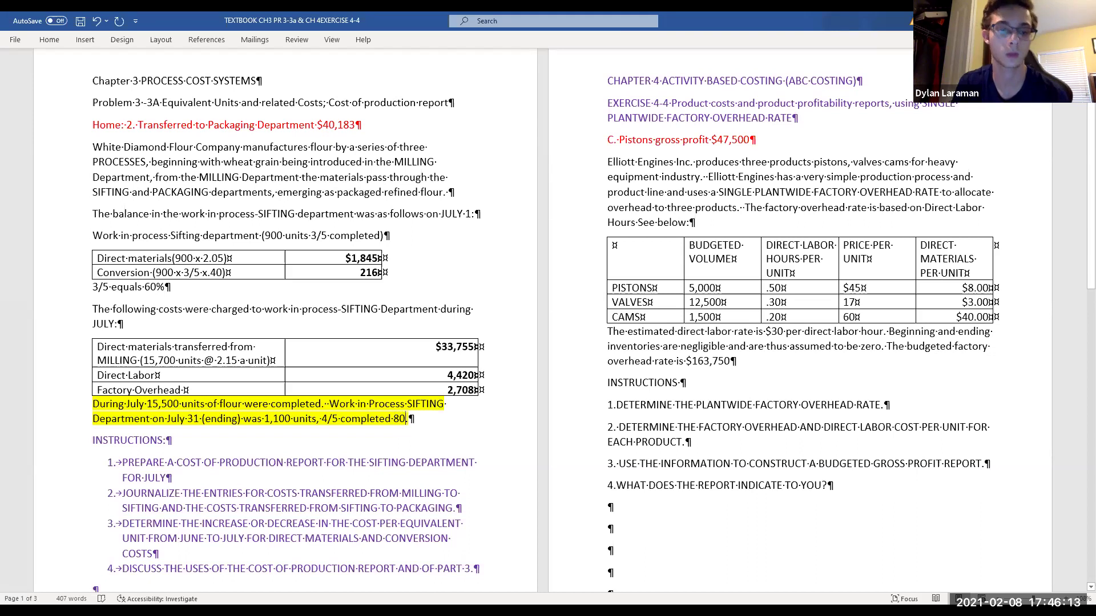
type("%")
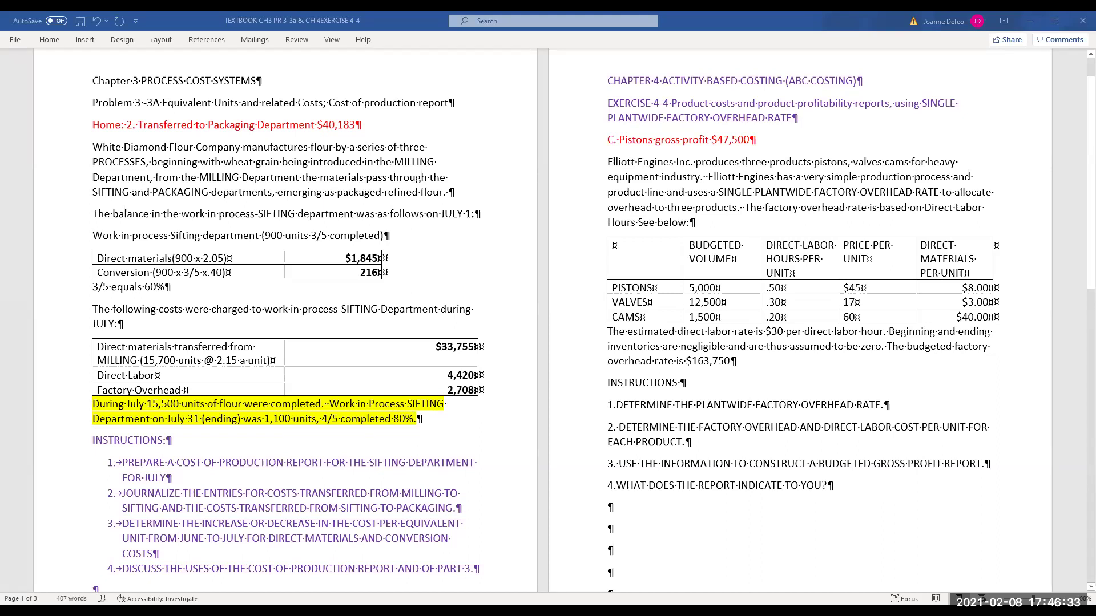
Return to the Excel template and enter =3/5 as the completion percentage for Inventory in process, July 1, in F27.
key("alt+Tab")
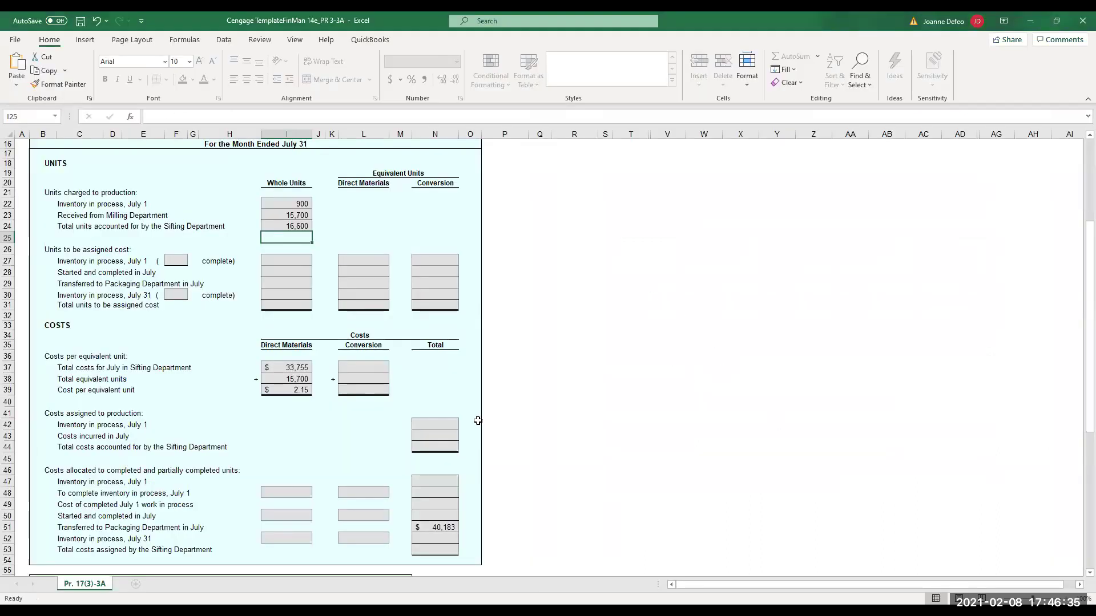
left_click(180, 261)
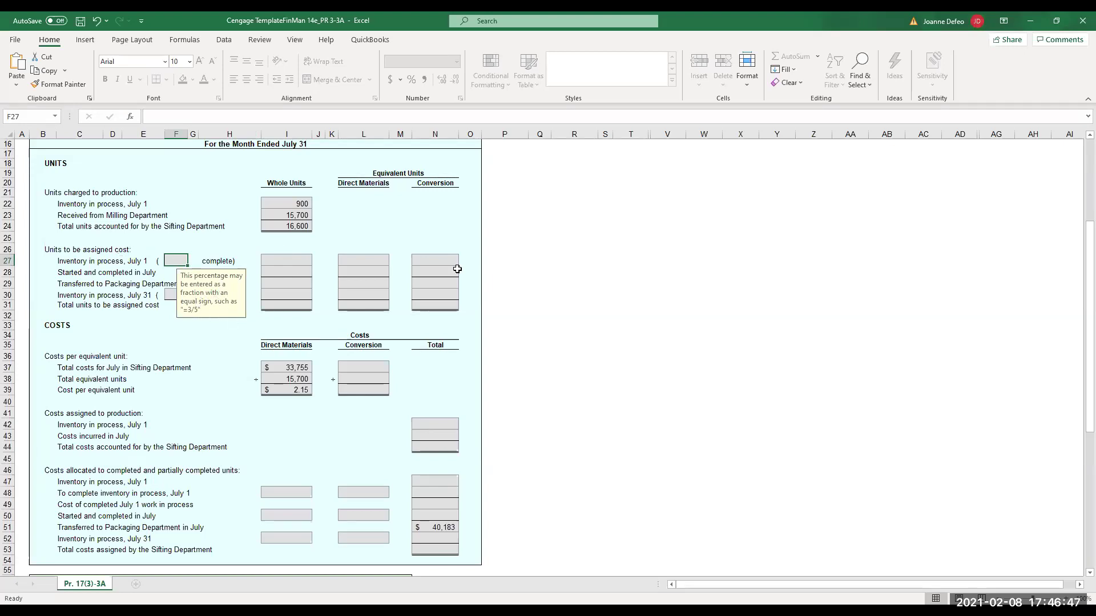
type("=")
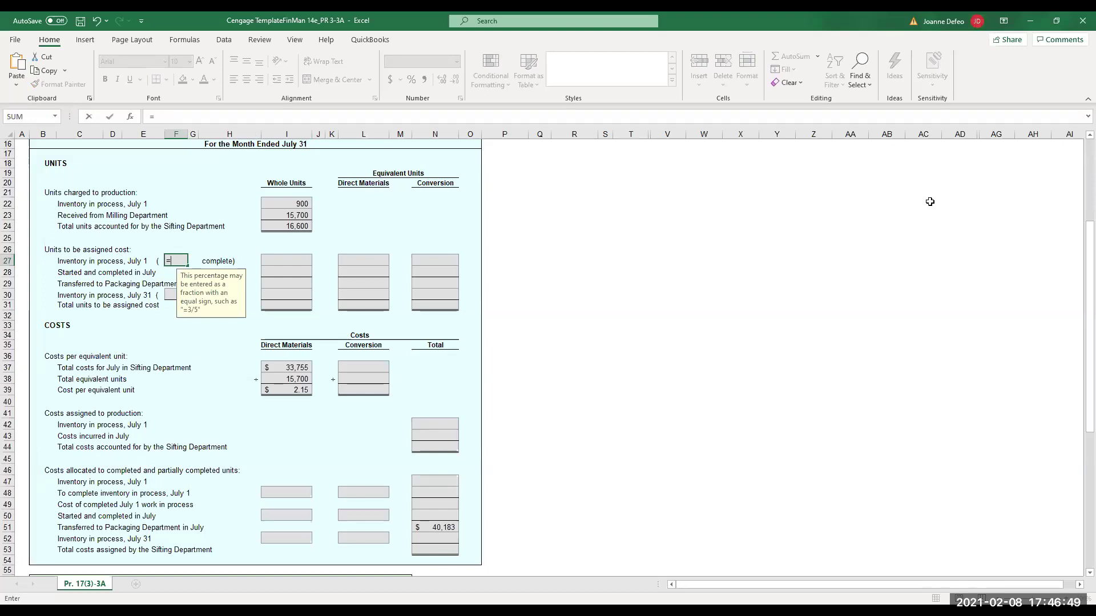
type("3/5")
key("Return")
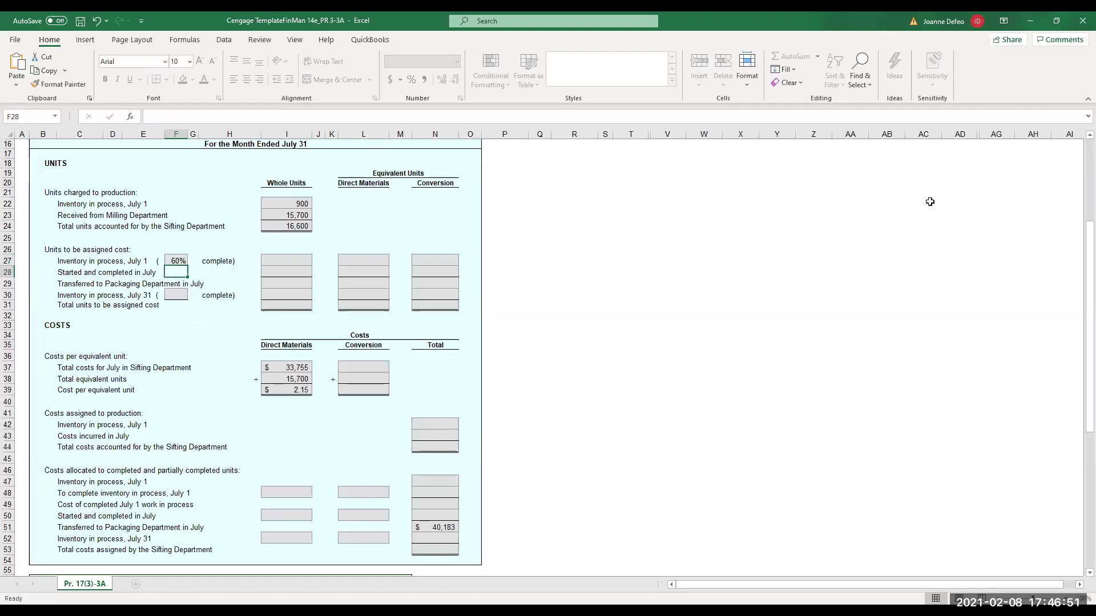
Enter 80% as the completion percentage for Inventory in process, July 31, in F30, and check both percentage entries.
left_click(174, 296)
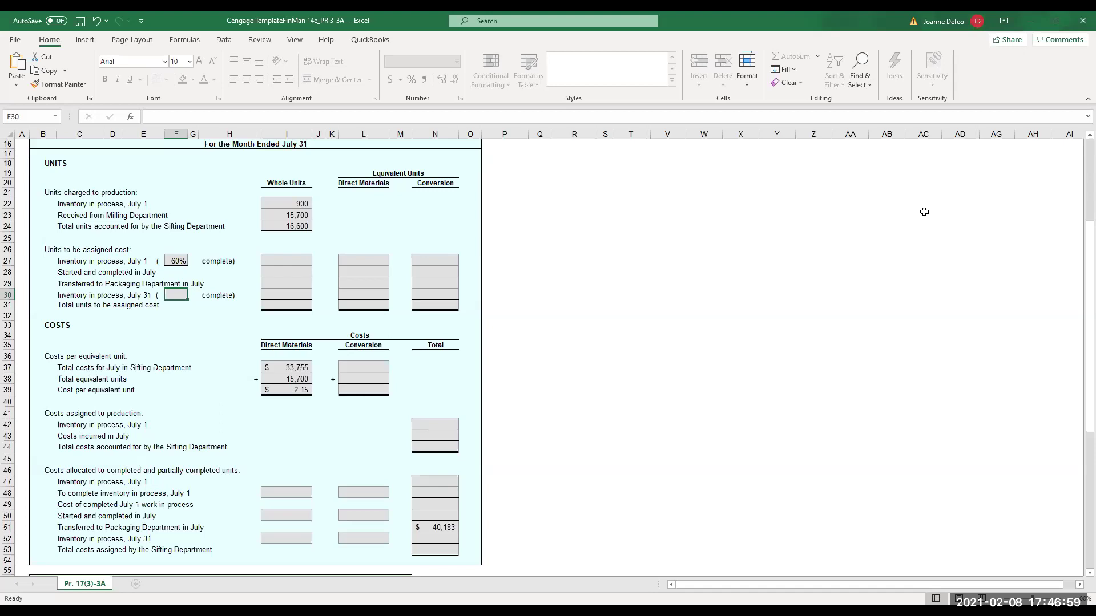
type("80")
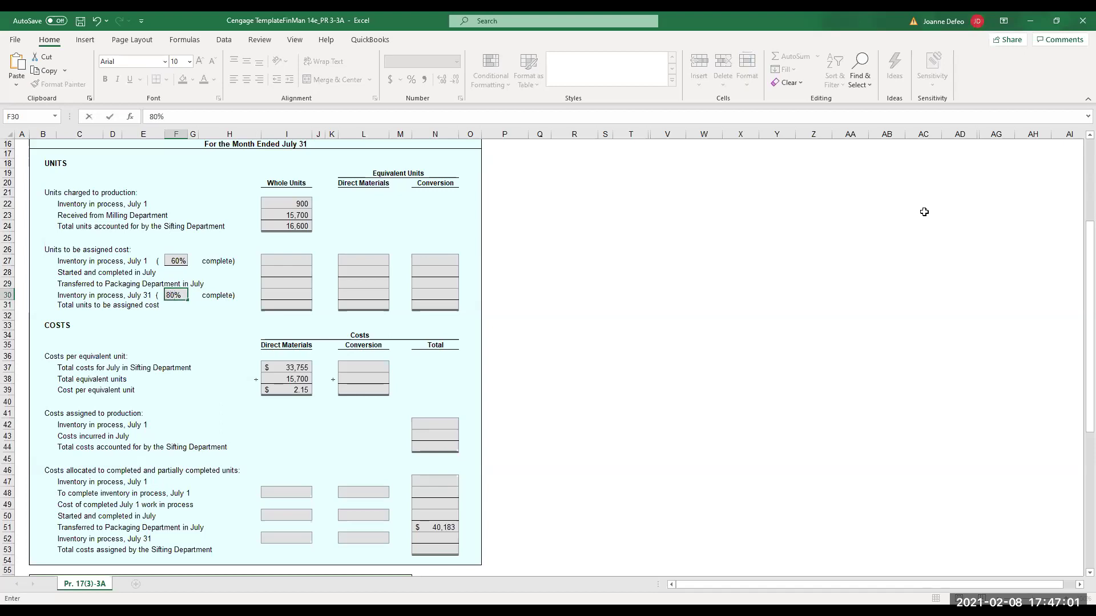
left_click(202, 334)
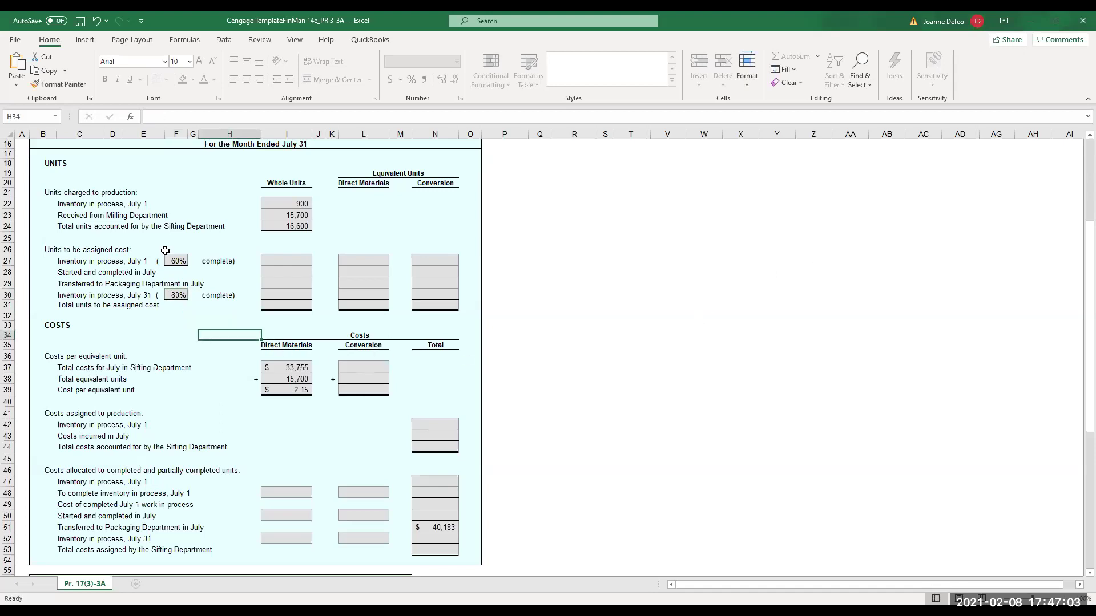
left_click(178, 262)
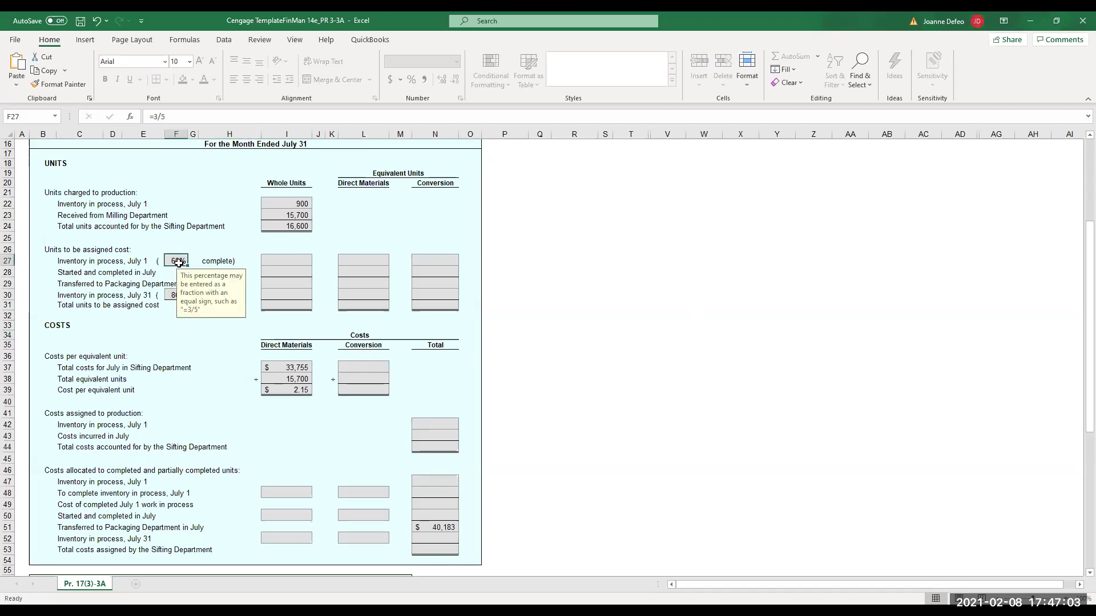
left_click(166, 294)
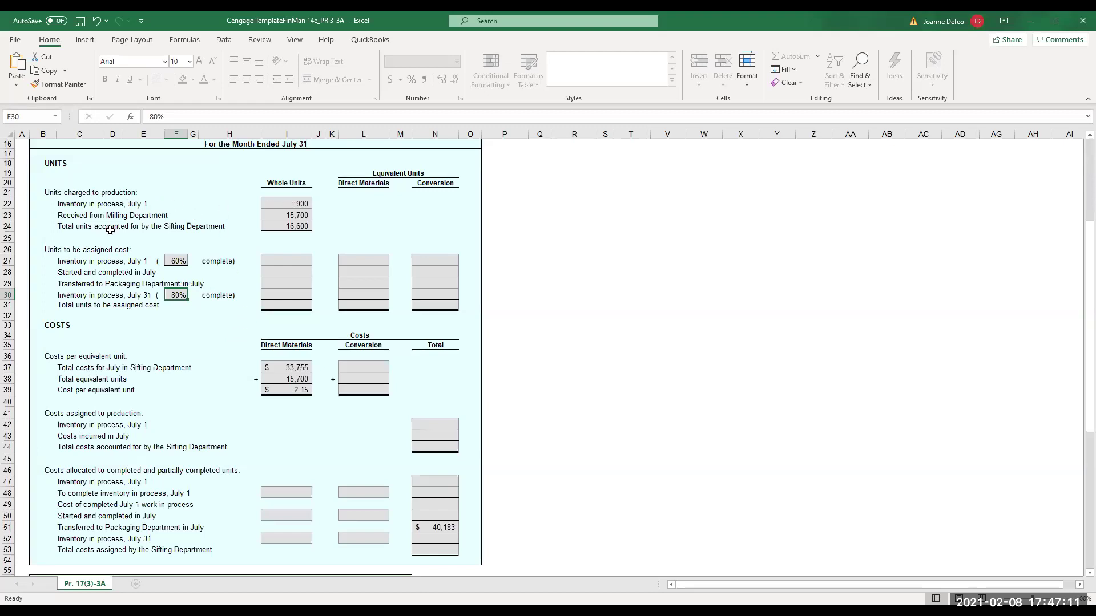
For Inventory in process, July 1, enter 900 whole units in I27 and 0 direct materials equivalent units in L27.
left_click(281, 261)
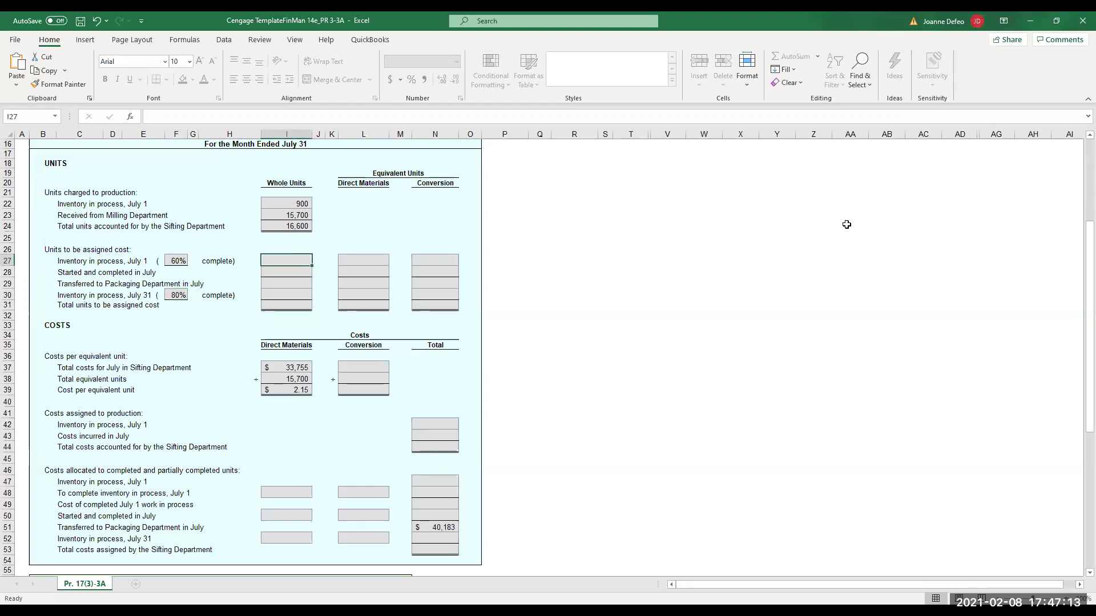
type("900")
key("Return")
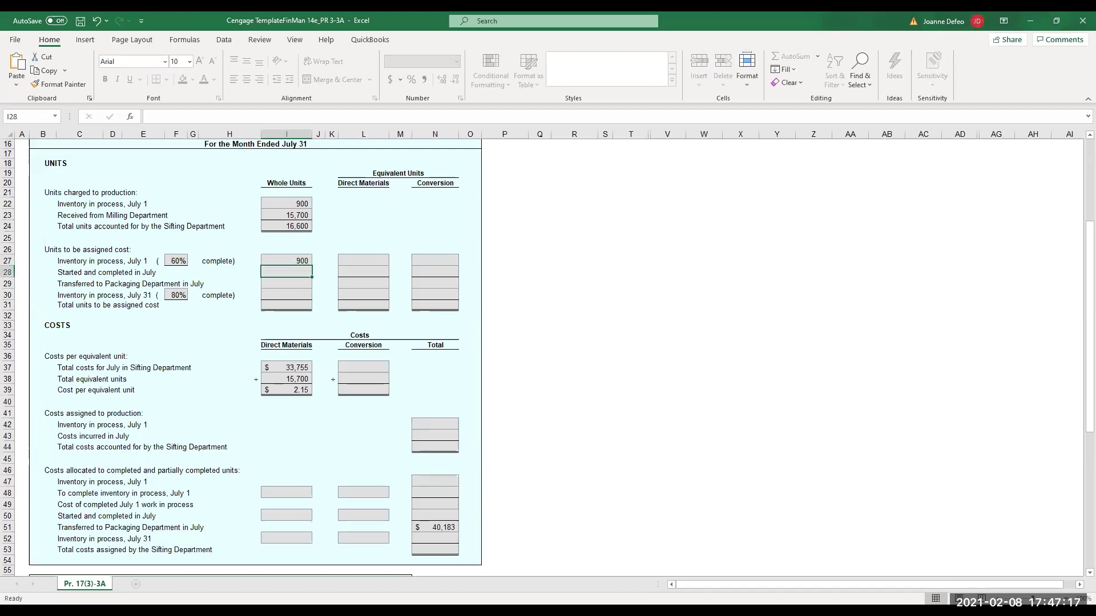
left_click(355, 259)
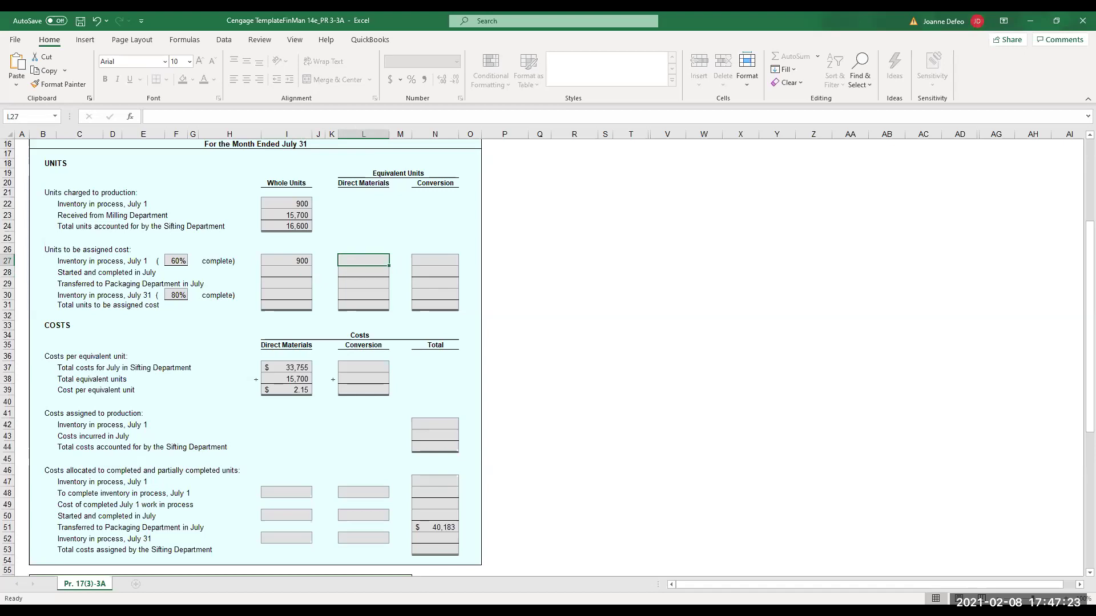
type("0")
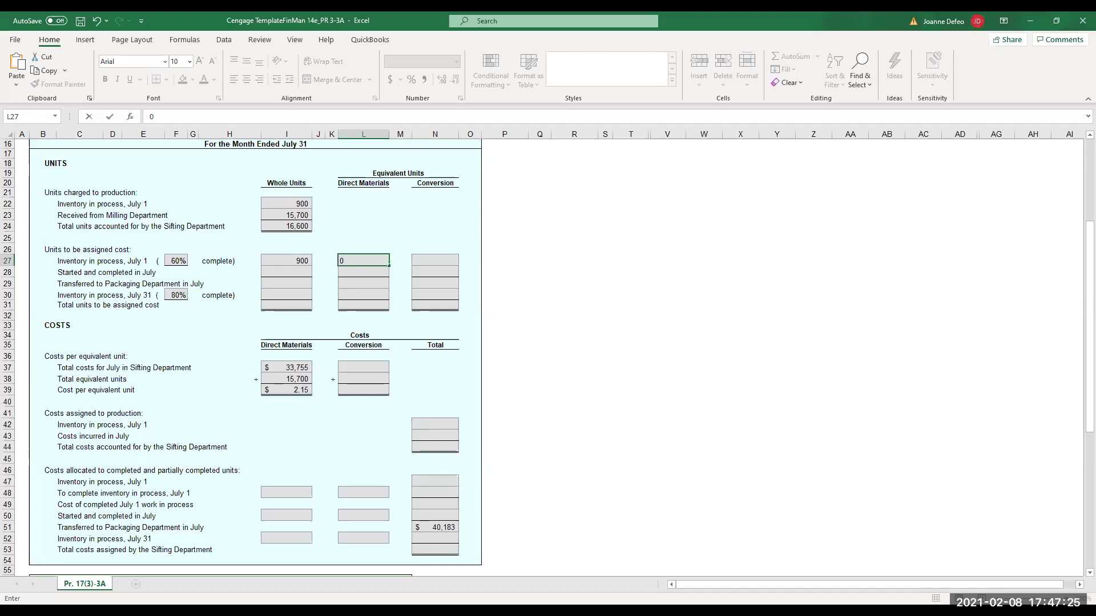
key("Return")
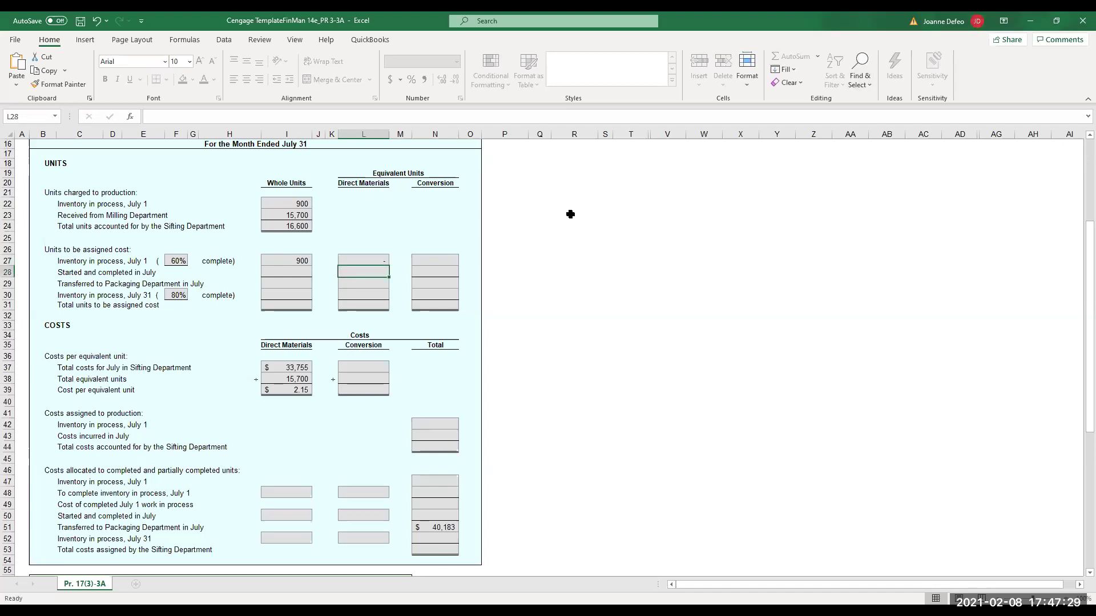
Try calculating the July 1 inventory's conversion equivalent units in N27 as F27*I27, and clear the cell.
left_click(446, 257)
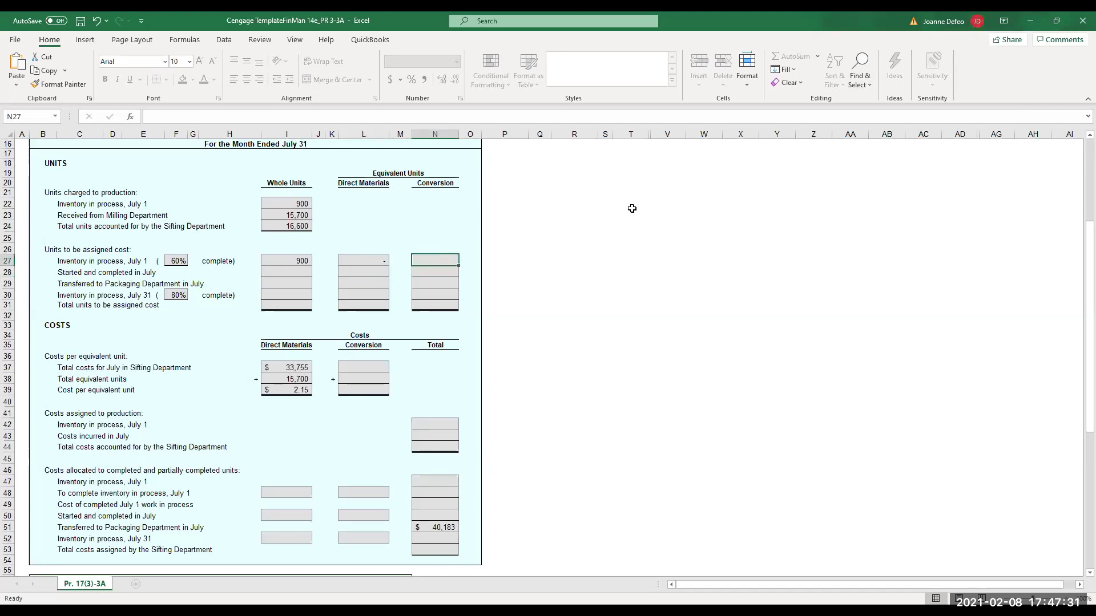
type("=+")
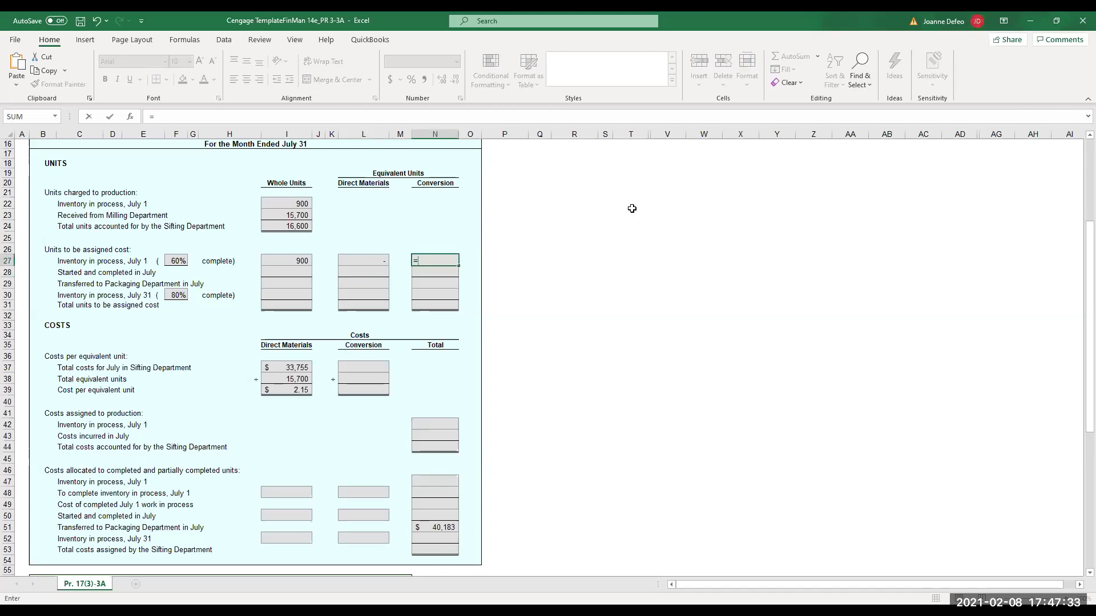
left_click(178, 260)
type("*")
left_click(285, 260)
key("Return")
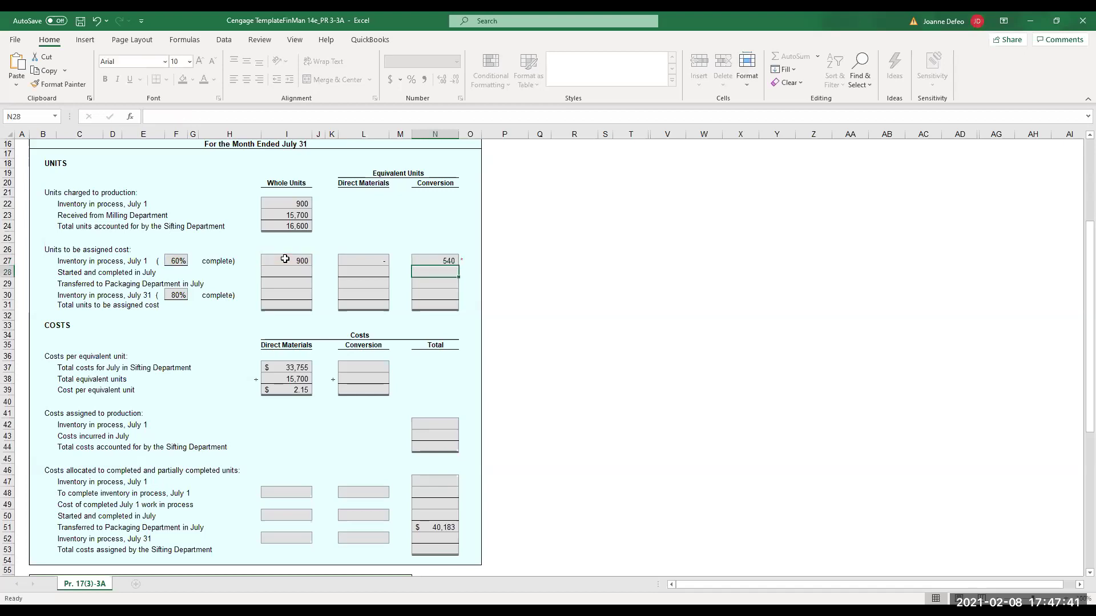
left_click(443, 257)
key("Delete")
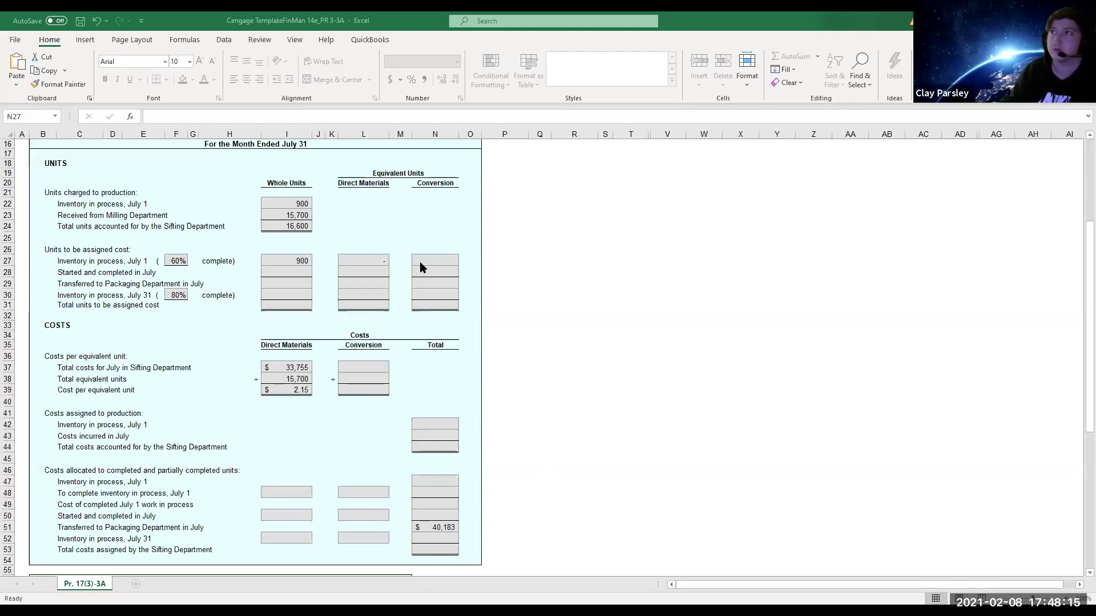
Enter =.40*I27 in N27 as the conversion equivalent units for Inventory in process, July 1, and check the formula.
left_click(362, 258)
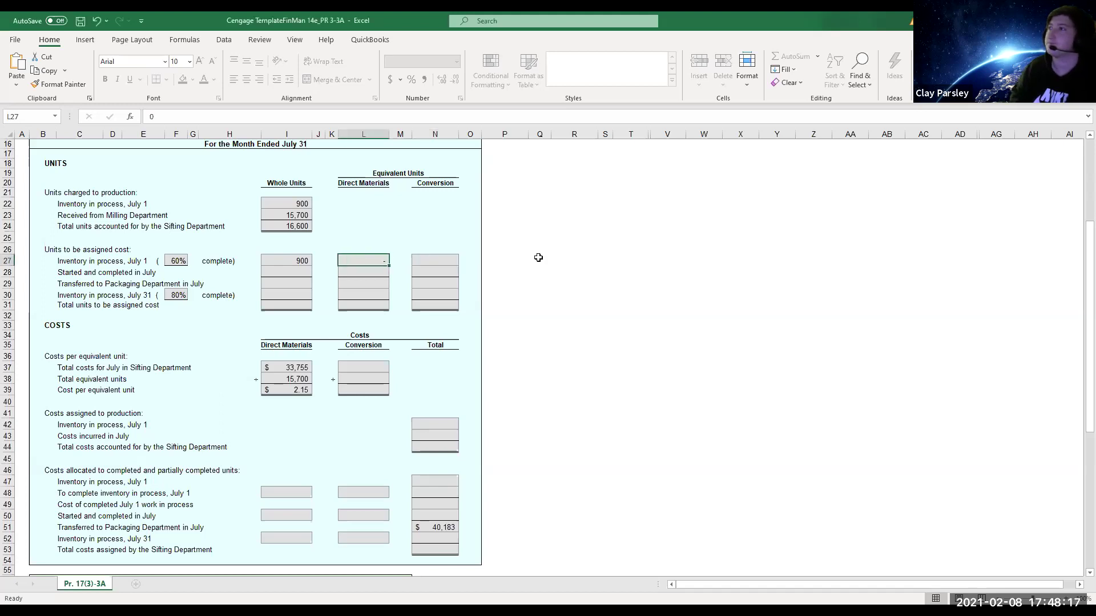
key("Return")
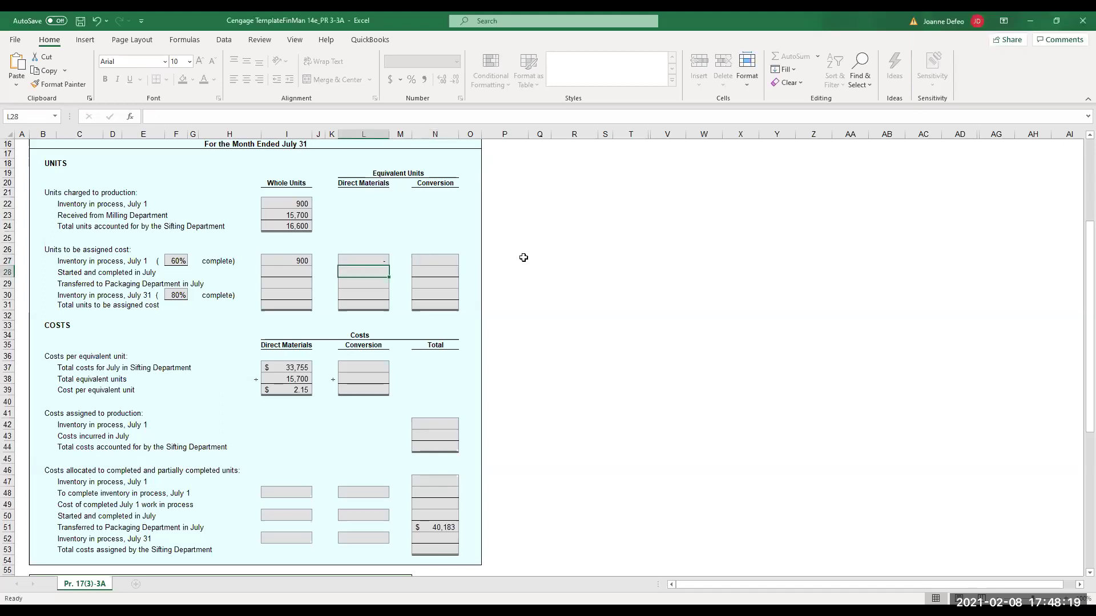
left_click(426, 264)
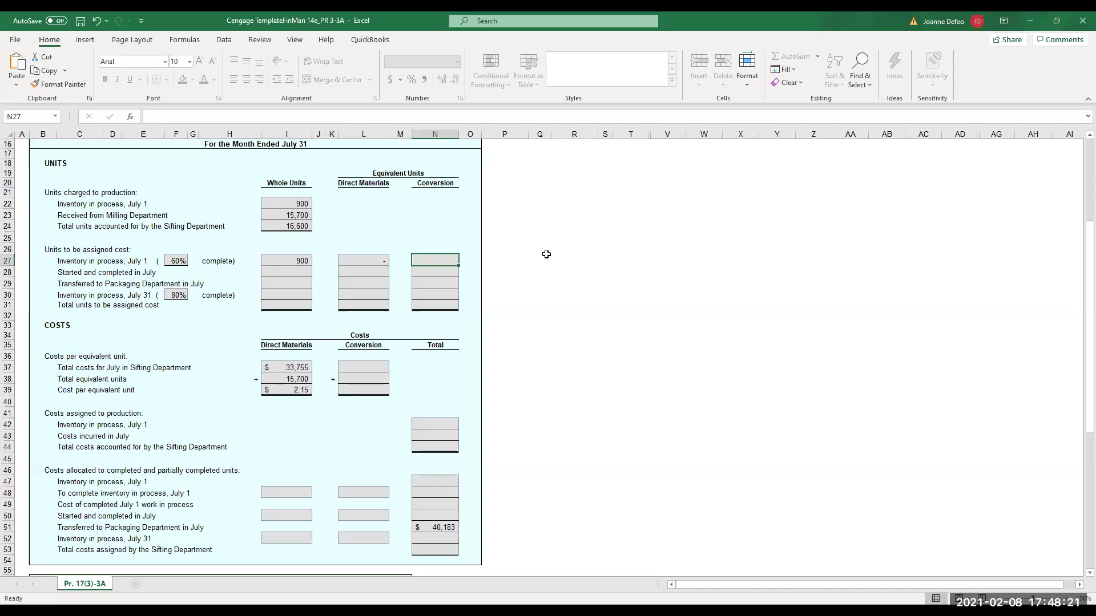
type("=.40")
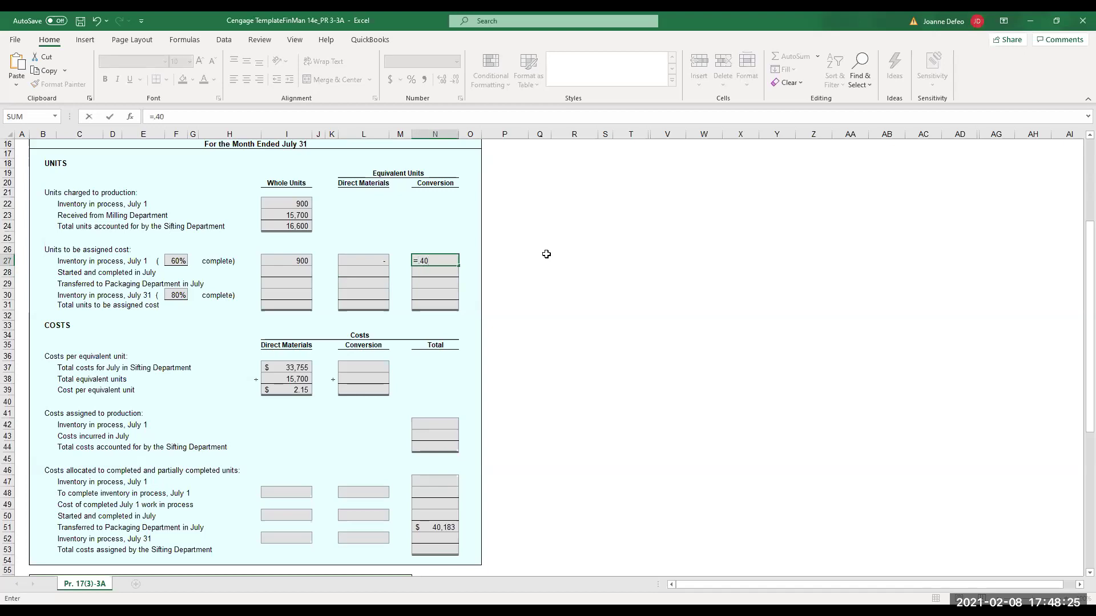
type("*")
left_click(305, 262)
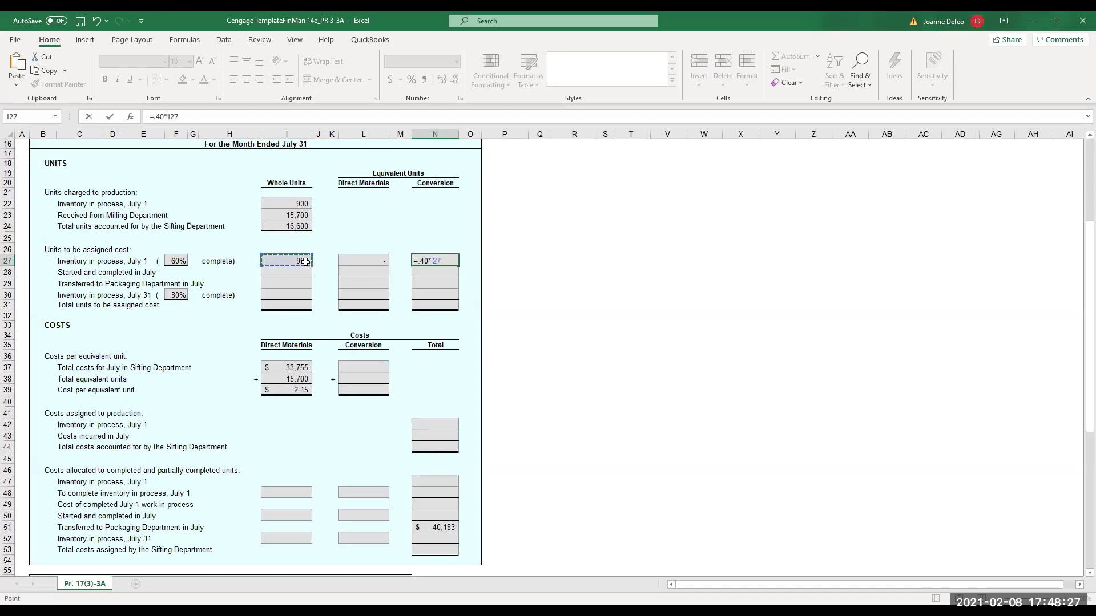
key("Return")
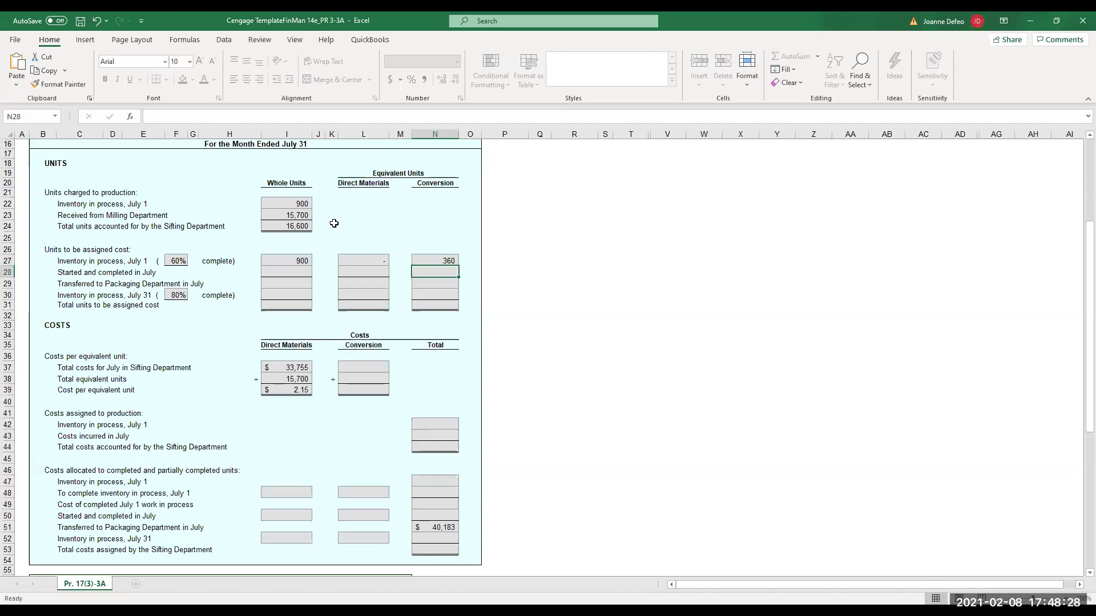
left_click(453, 260)
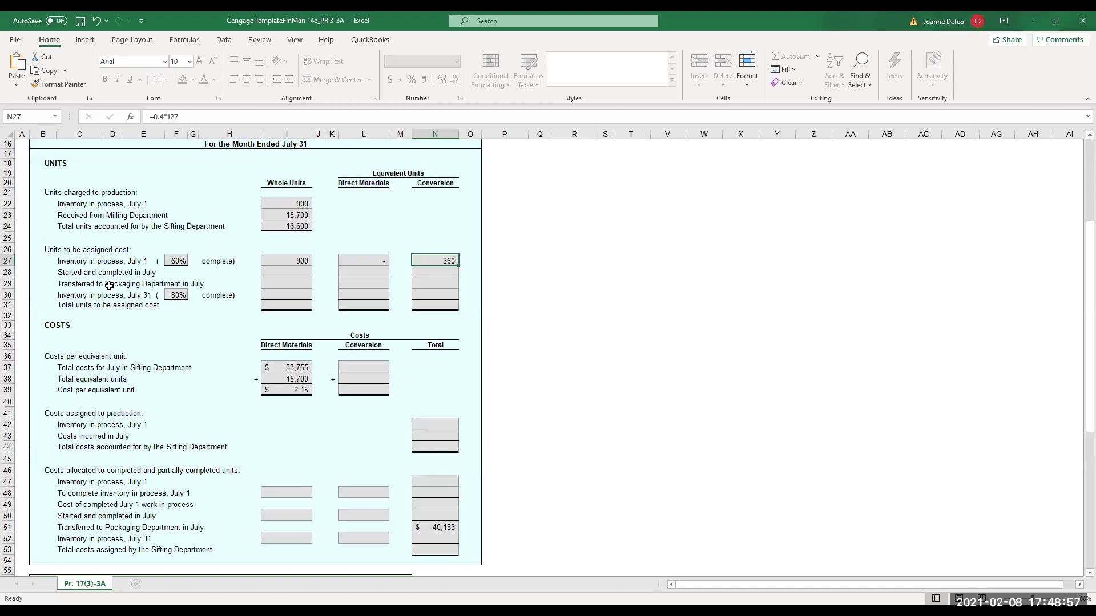
Enter 15500 whole units in I29 for Transferred to Packaging Department in July.
left_click(289, 283)
type("15")
key("Return")
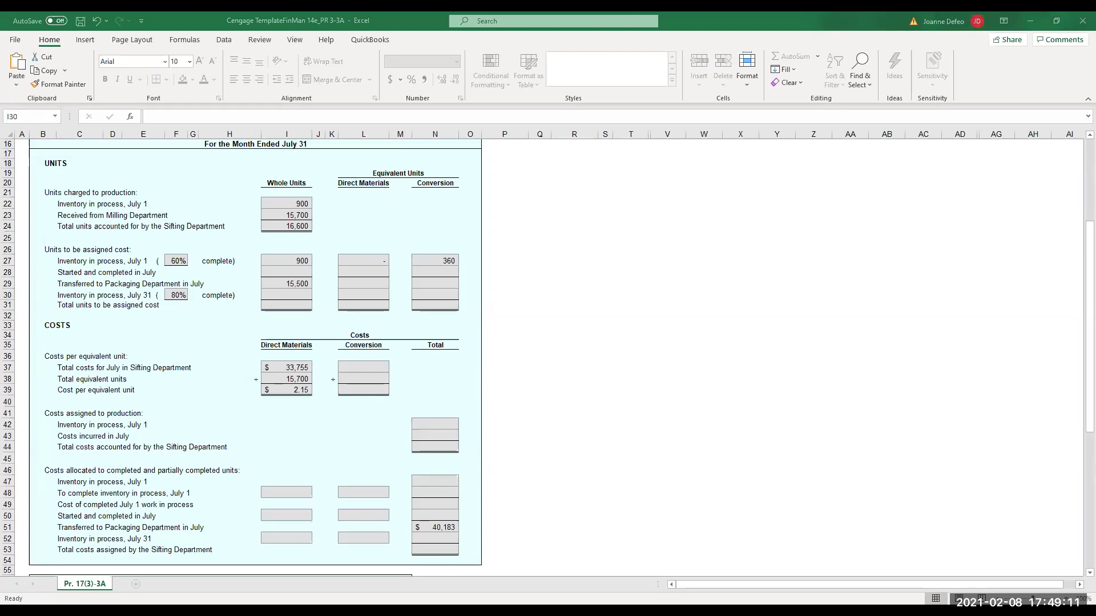
Review the unit data in the Word problem document, return to the Excel template, and enter 14600 whole units in I28 for Started and completed in July.
key("alt+Tab")
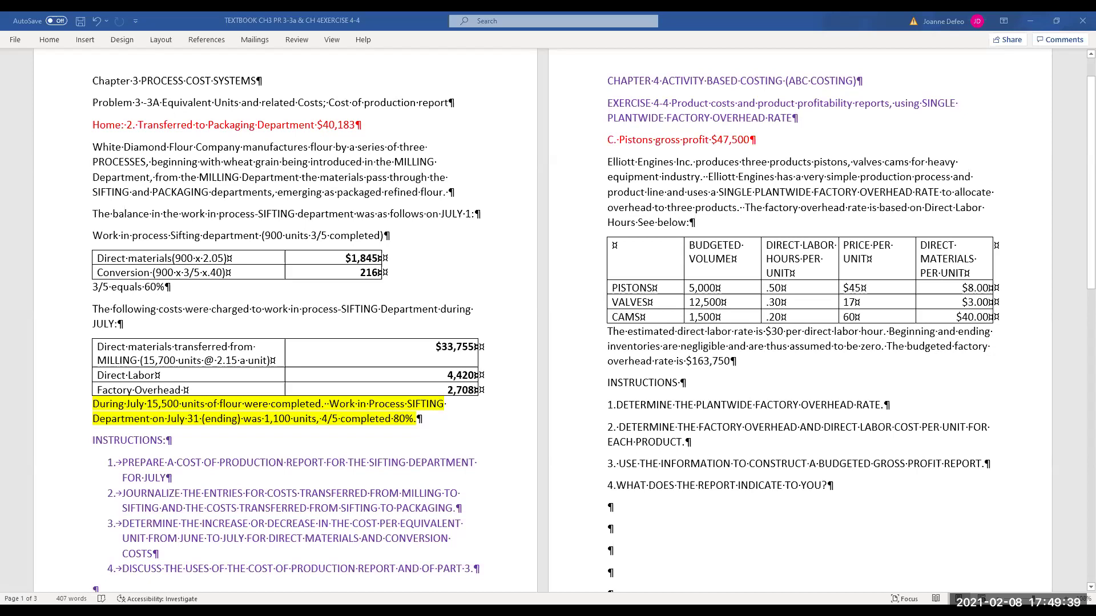
key("alt+Tab")
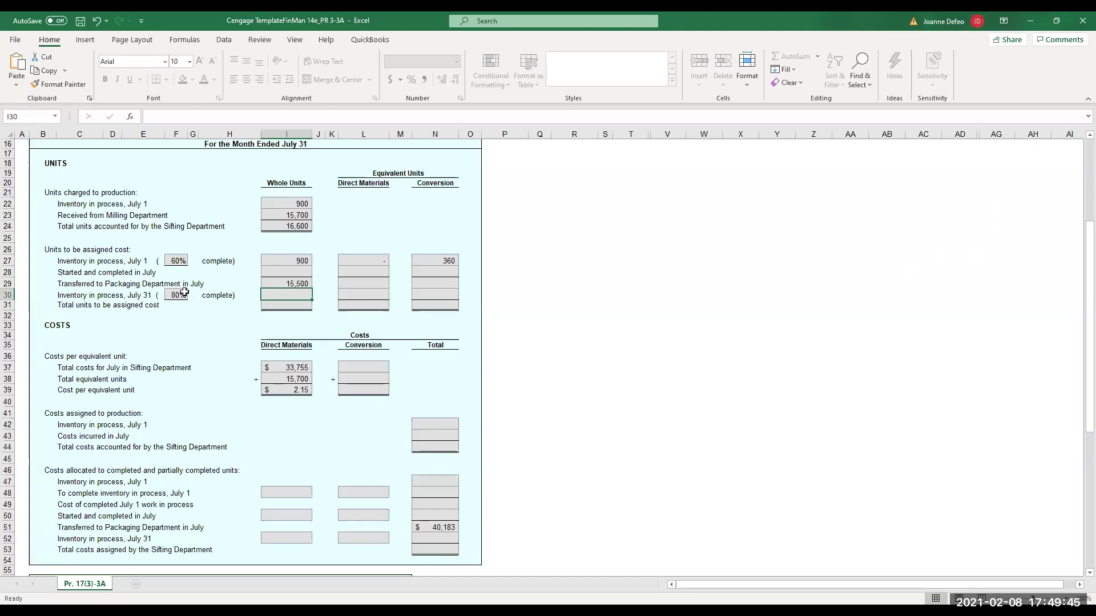
left_click(289, 258)
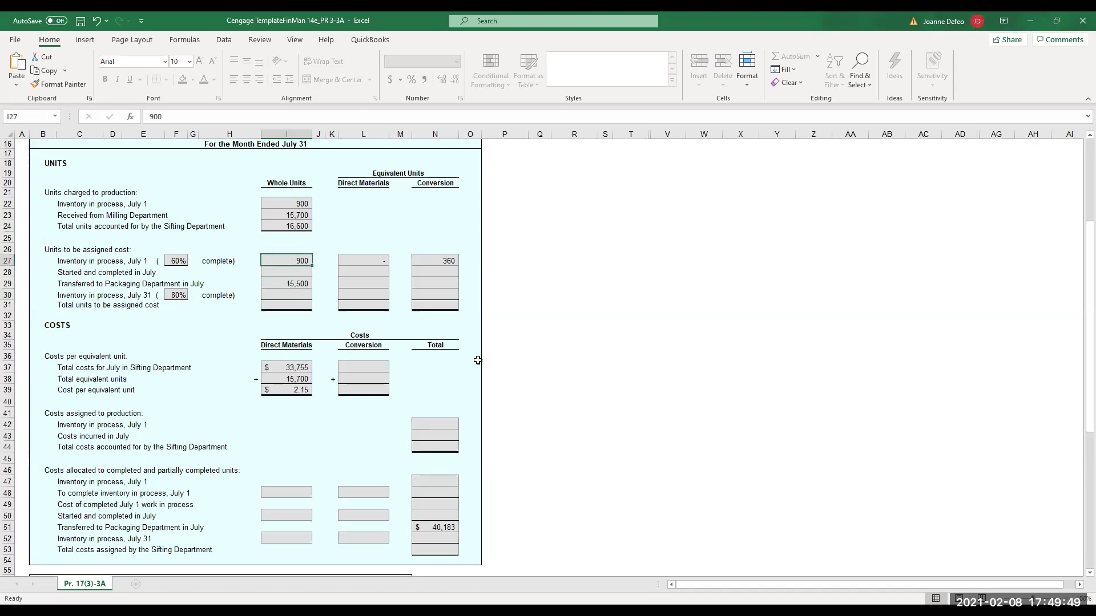
left_click(303, 272)
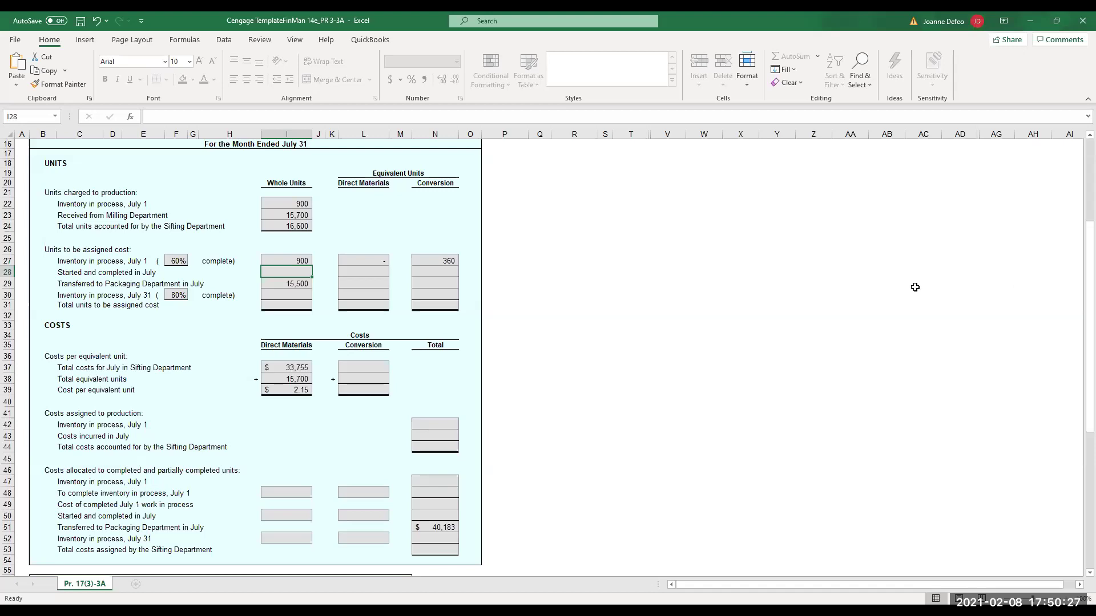
type("14600")
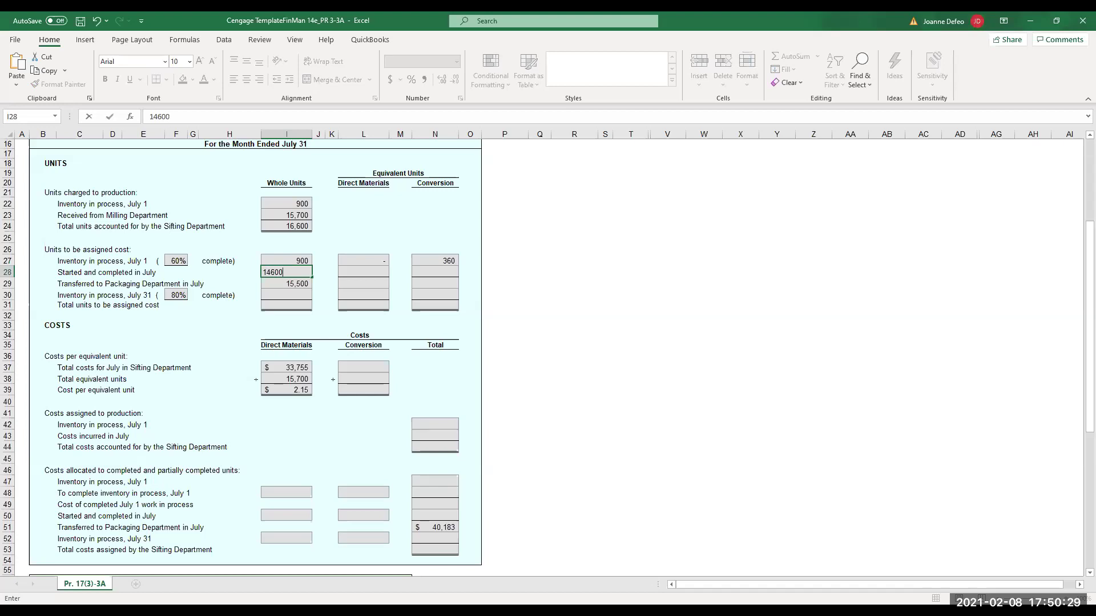
key("Return")
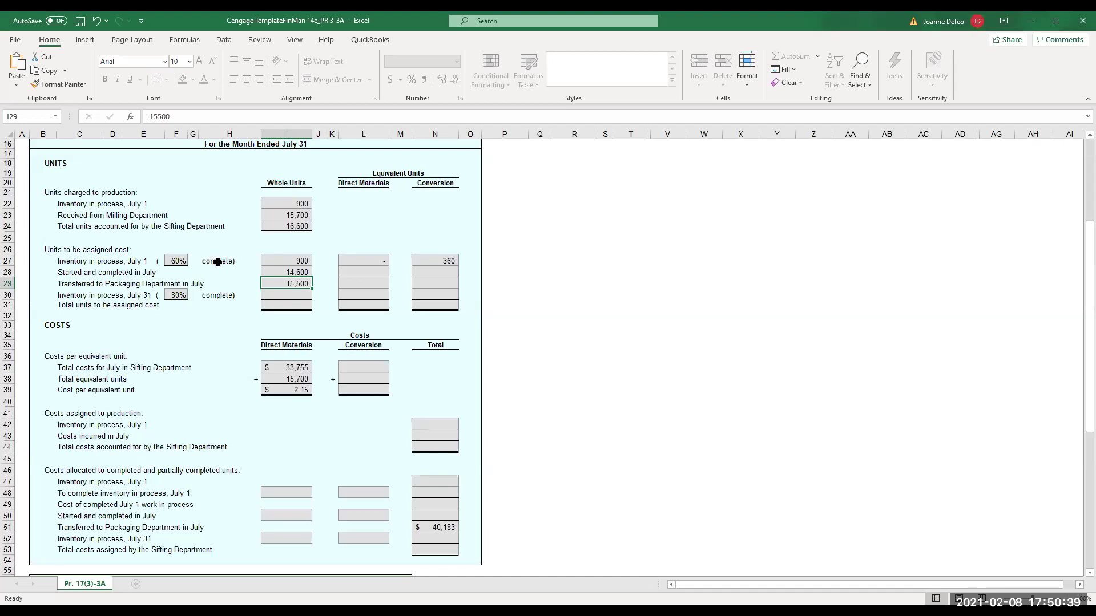
Enter 14600 as both the direct materials (L28) and conversion (N28) equivalent units for Started and completed in July.
left_click(362, 272)
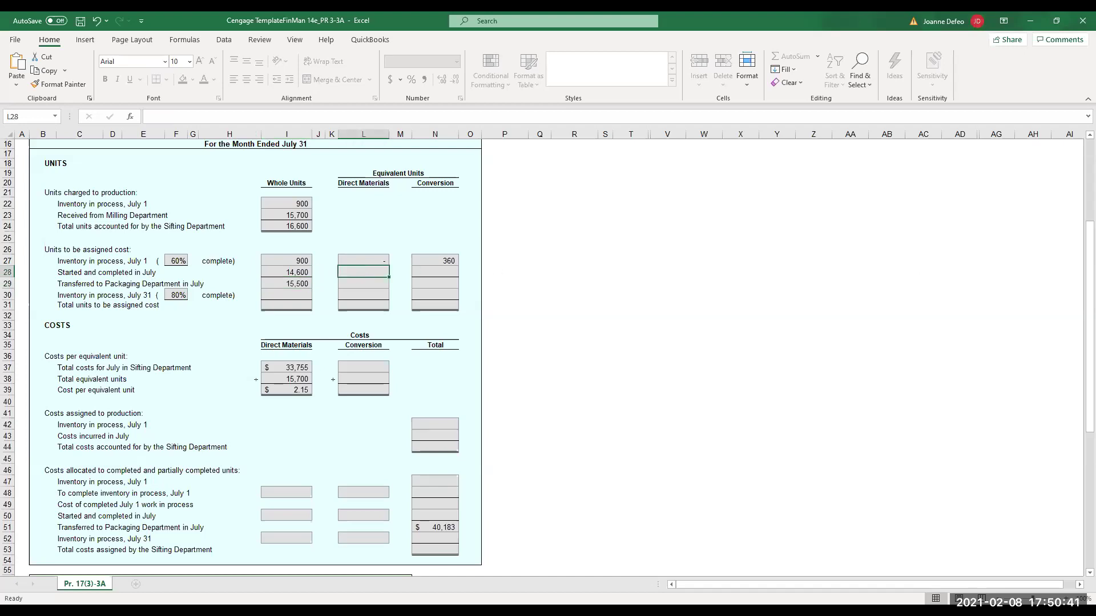
type("14600")
key("Return")
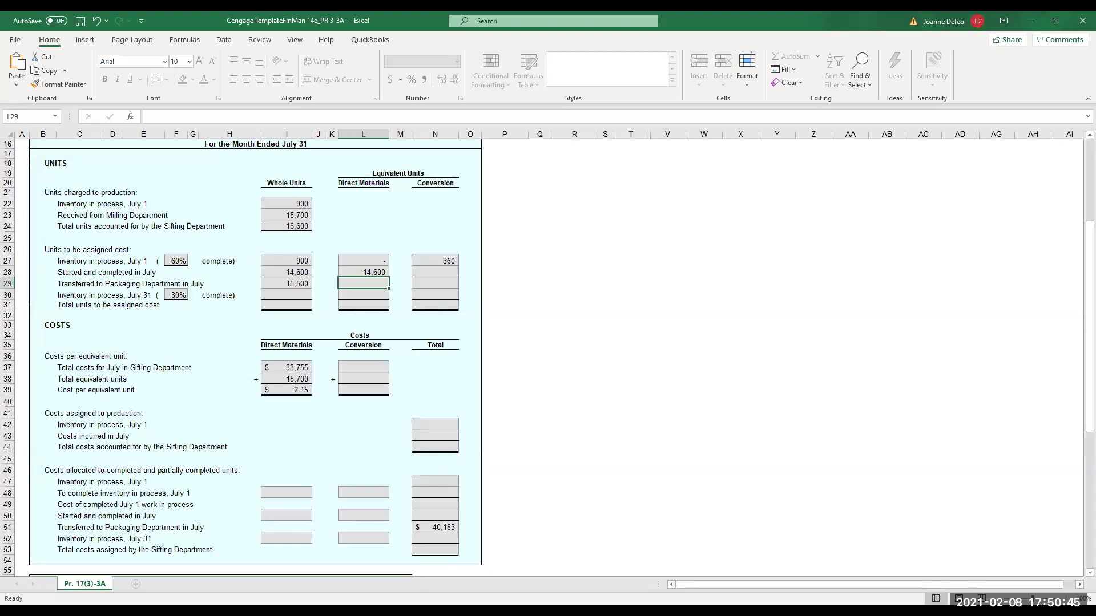
left_click(422, 273)
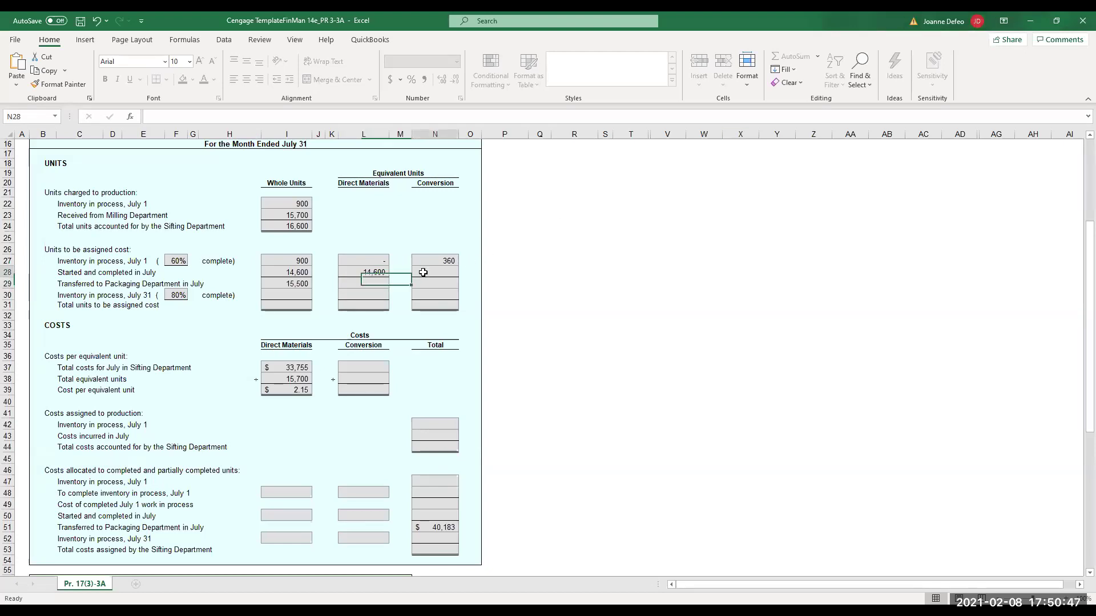
type("14600")
key("Return")
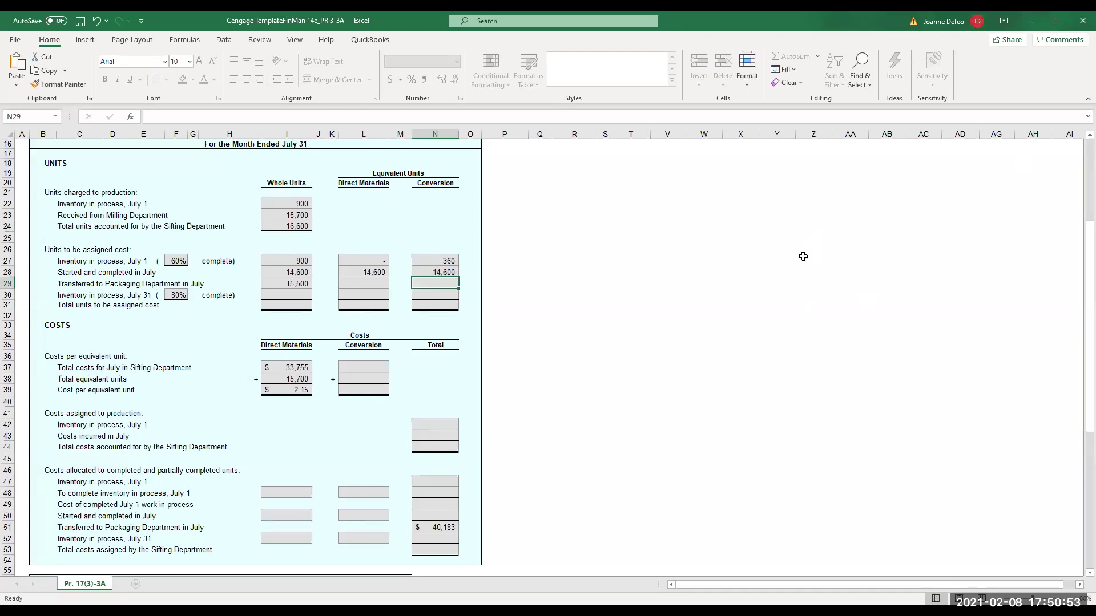
Enter =+L27+L28 in L29 for the direct materials equivalent units transferred to the Packaging Department.
left_click(366, 284)
type("=+")
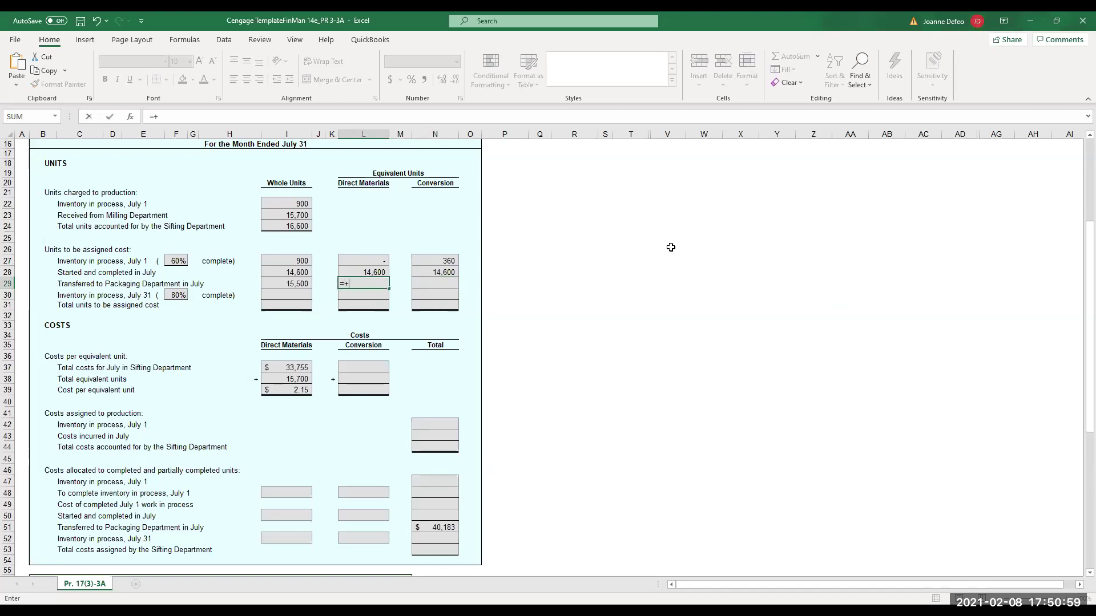
left_click(378, 258)
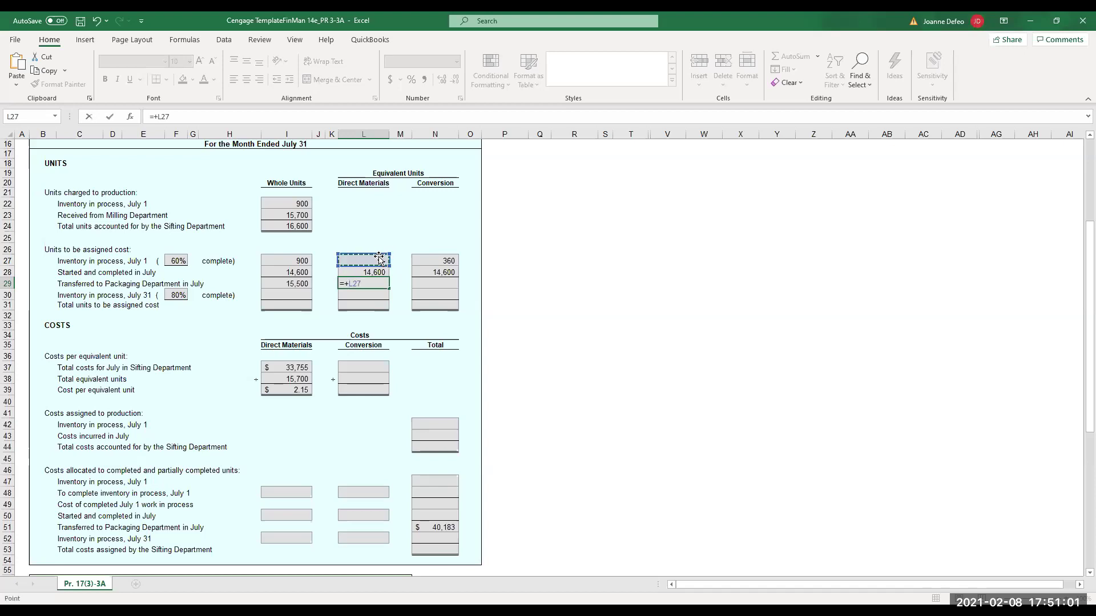
type("+")
left_click(365, 271)
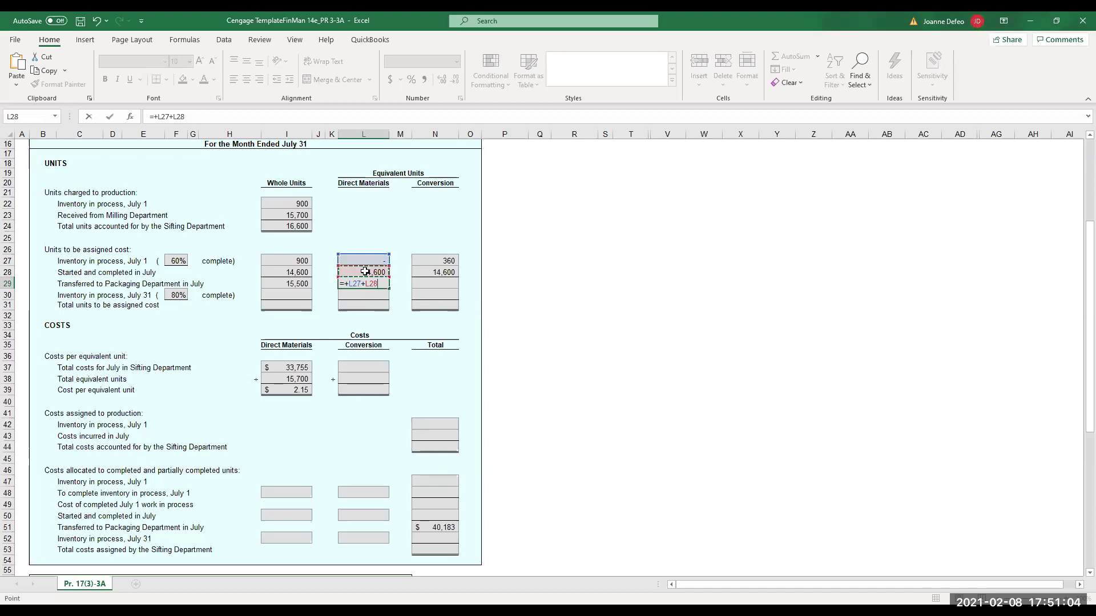
key("Return")
Enter =+N27+N28 in N29 for the conversion equivalent units transferred to the Packaging Department.
left_click(438, 280)
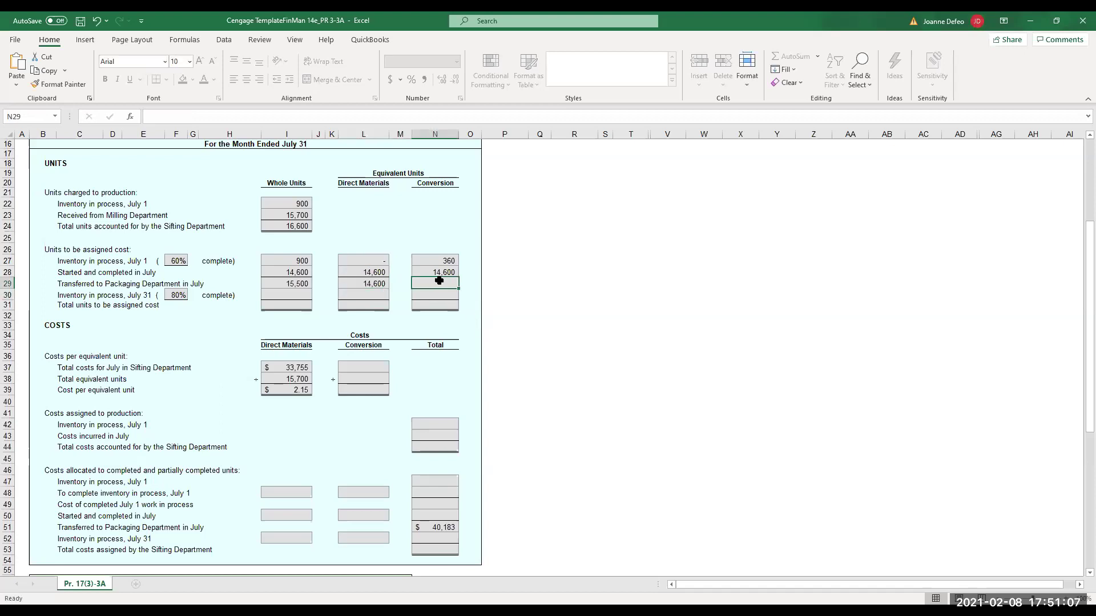
type("=+")
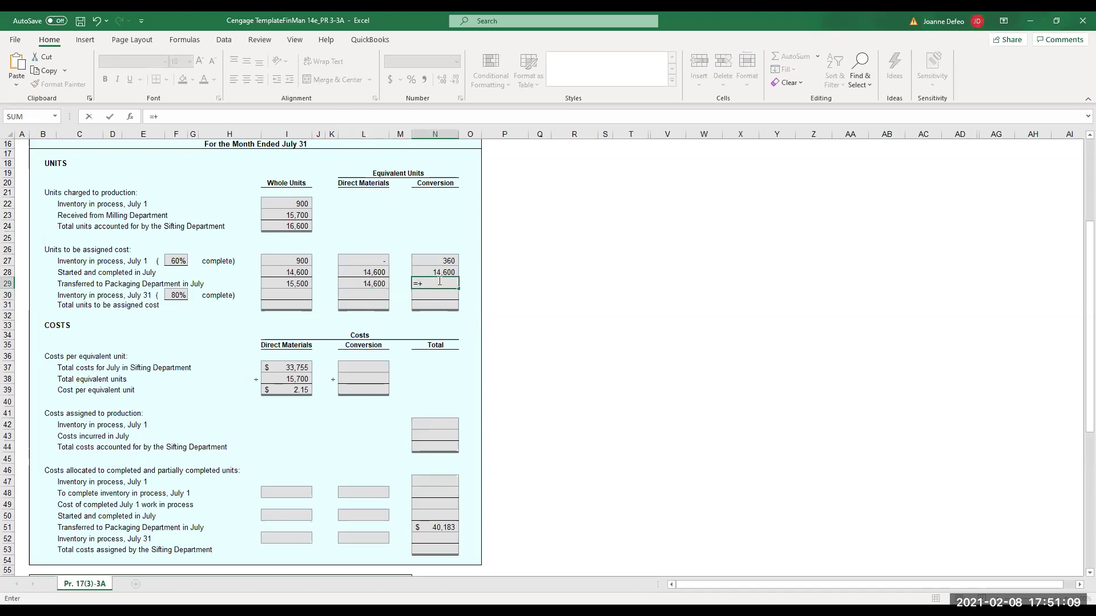
left_click(451, 261)
type("+")
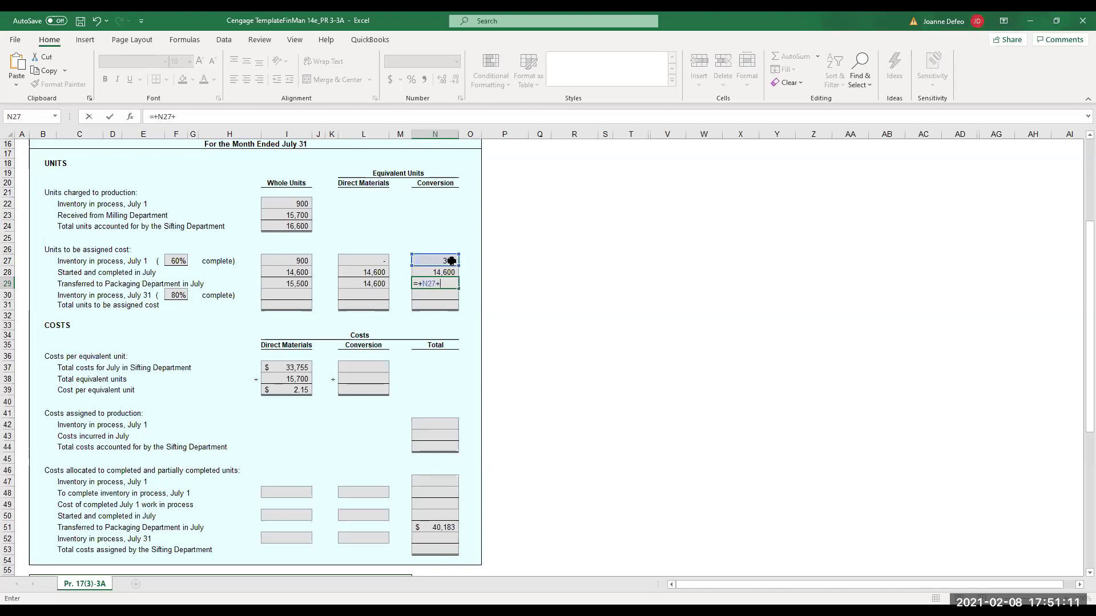
left_click(450, 269)
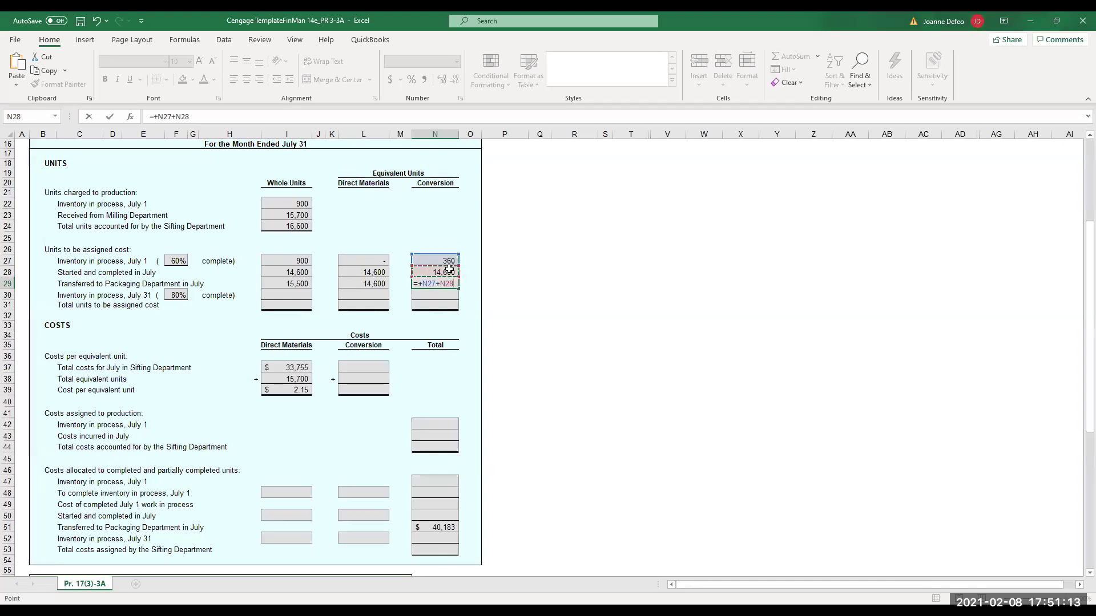
key("Return")
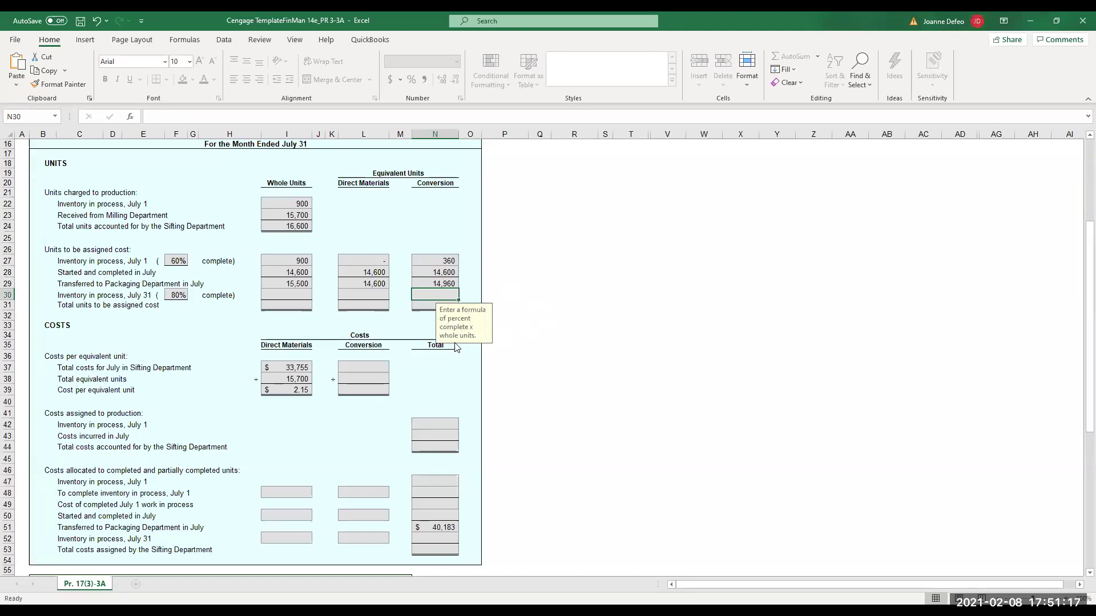
Enter 1100 for Inventory in process, July 31 as both the whole units (I30) and the direct materials equivalent units (L30).
left_click(552, 260)
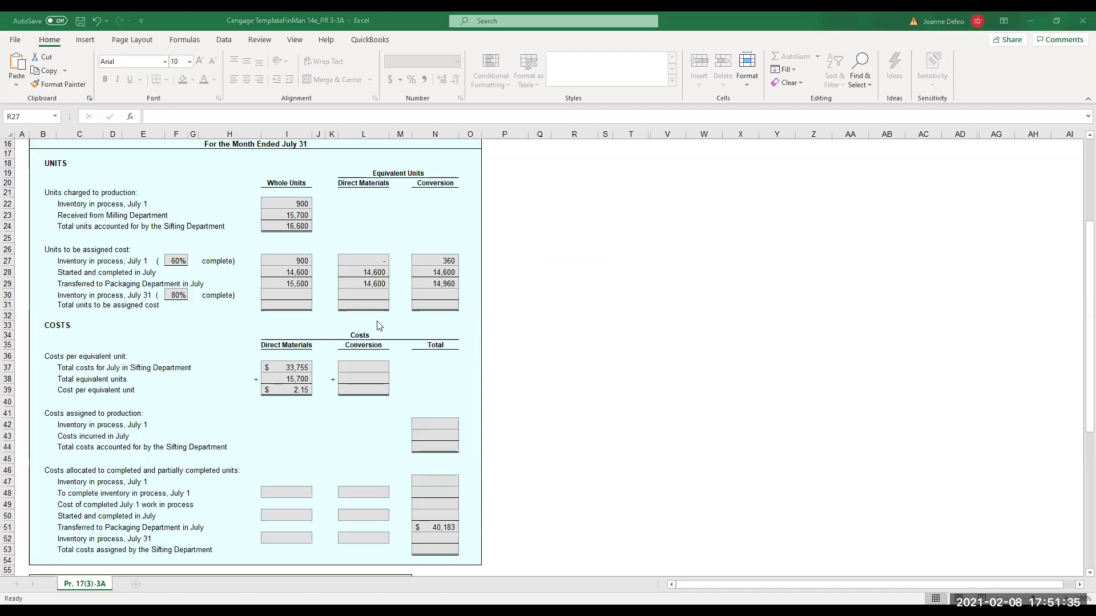
left_click(289, 295)
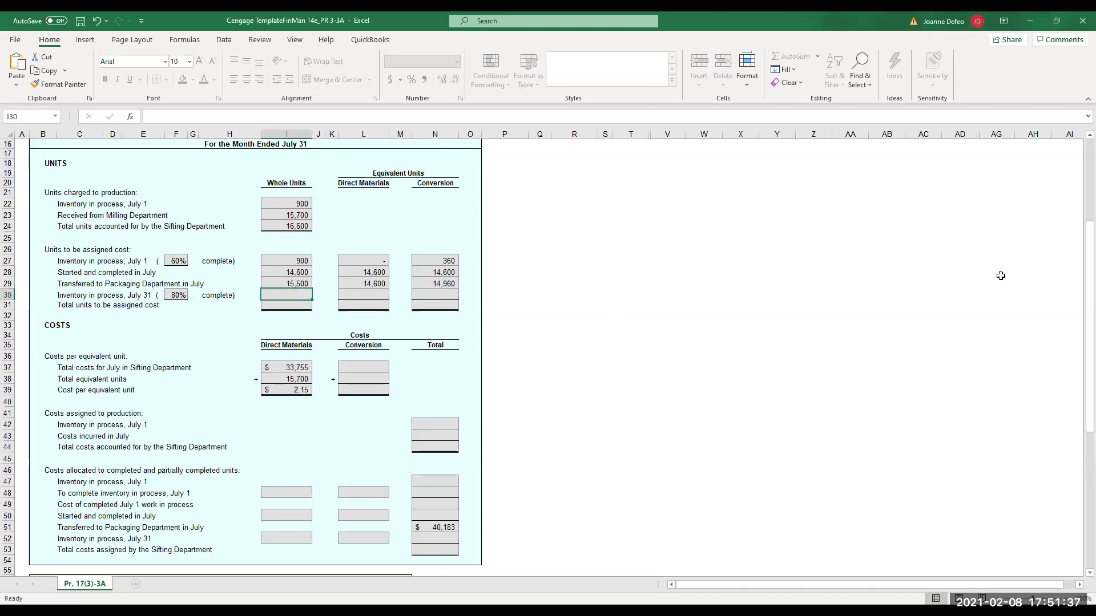
type("1100")
key("Return")
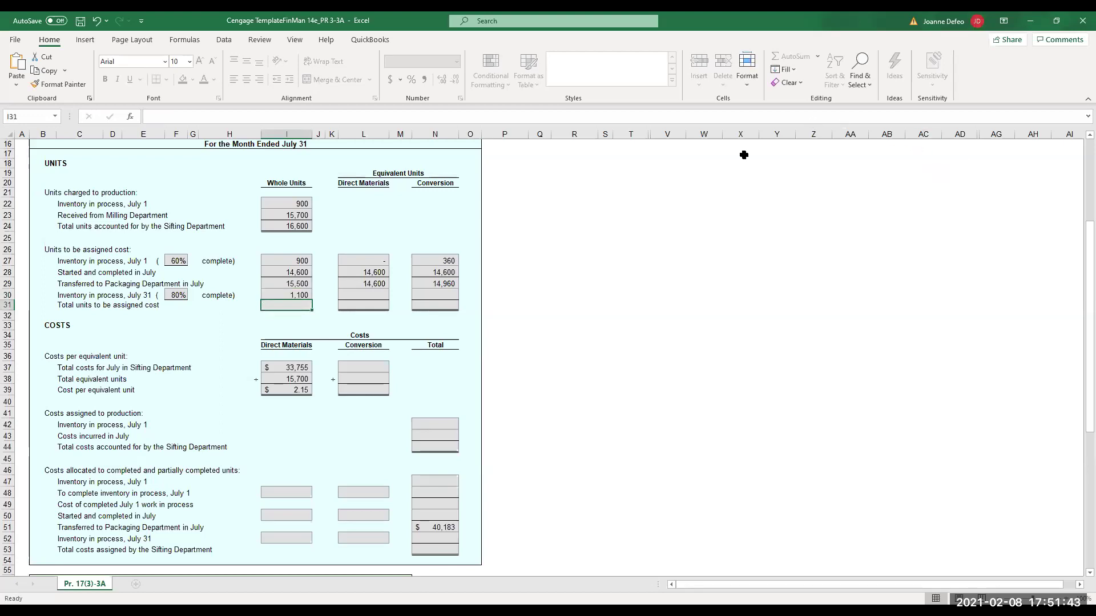
left_click(370, 292)
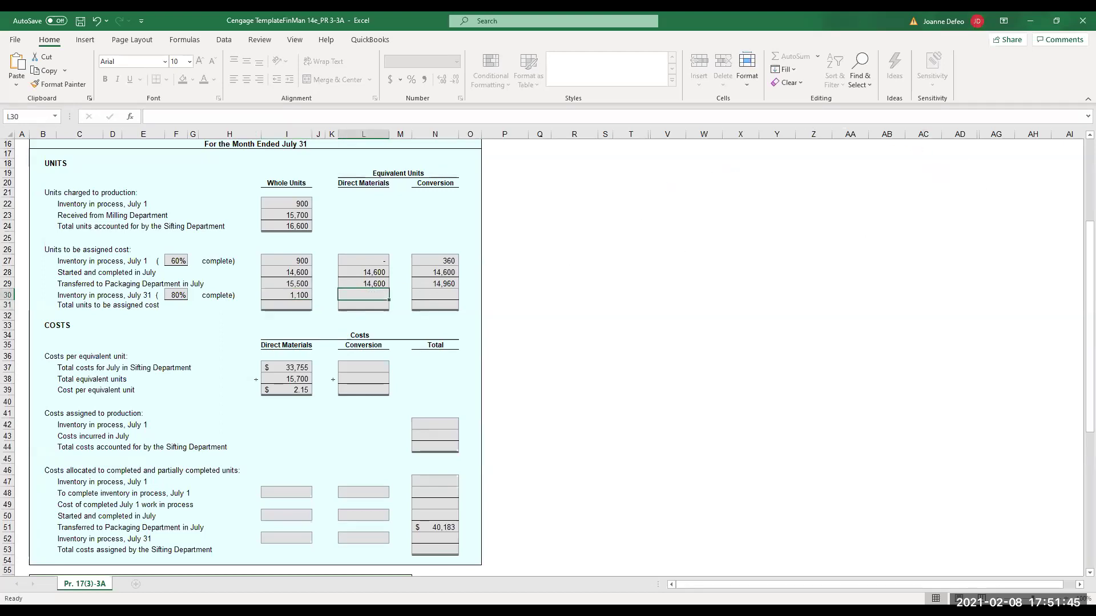
type("1100")
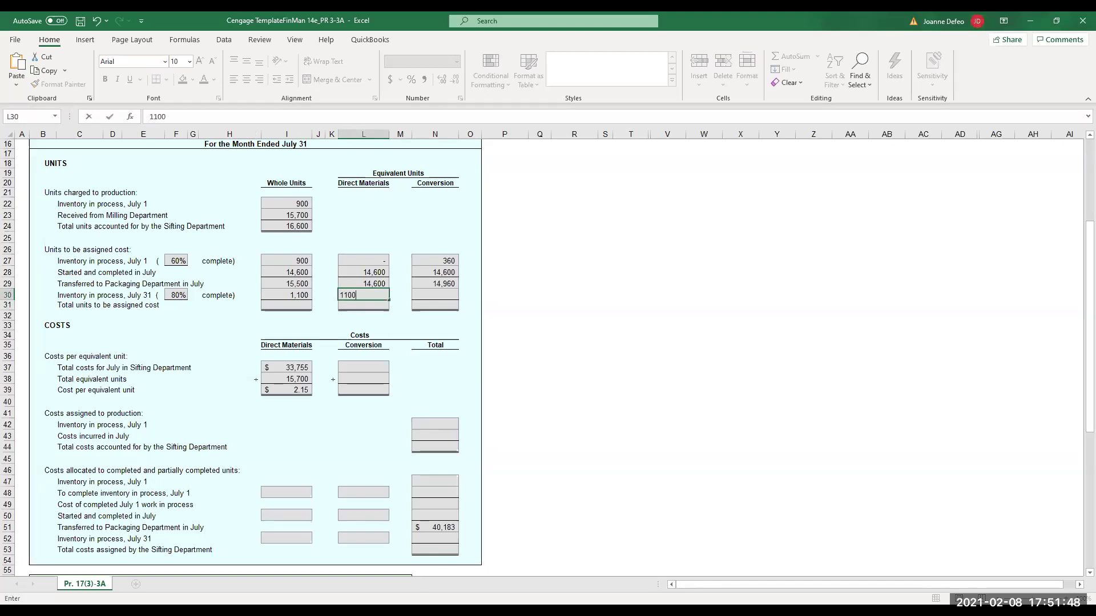
key("Return")
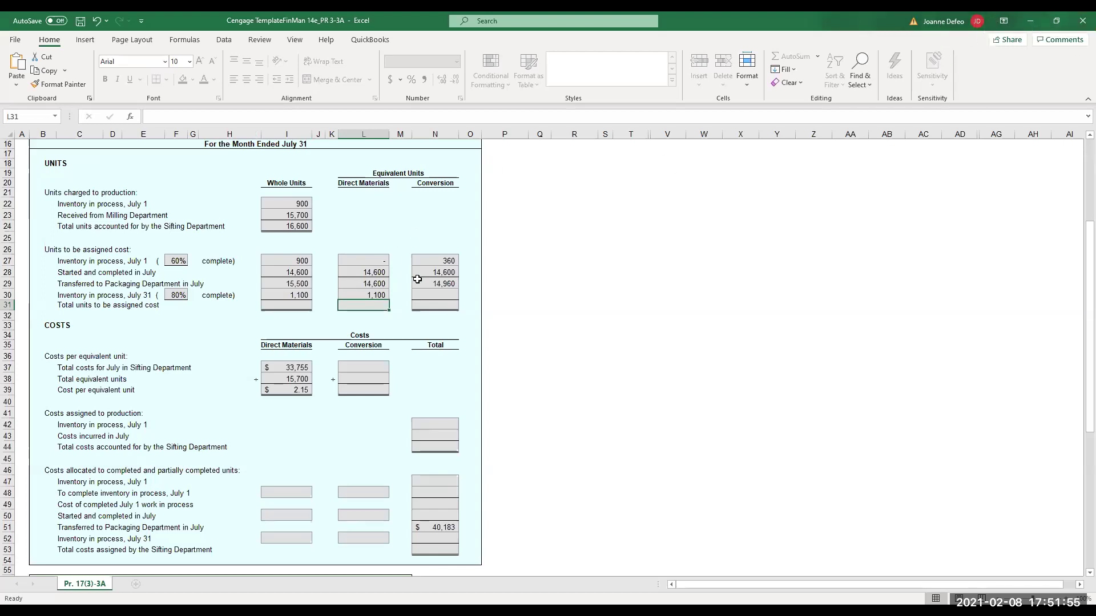
Enter =+I30*F30 in N30 for the conversion equivalent units of Inventory in process, July 31.
left_click(434, 295)
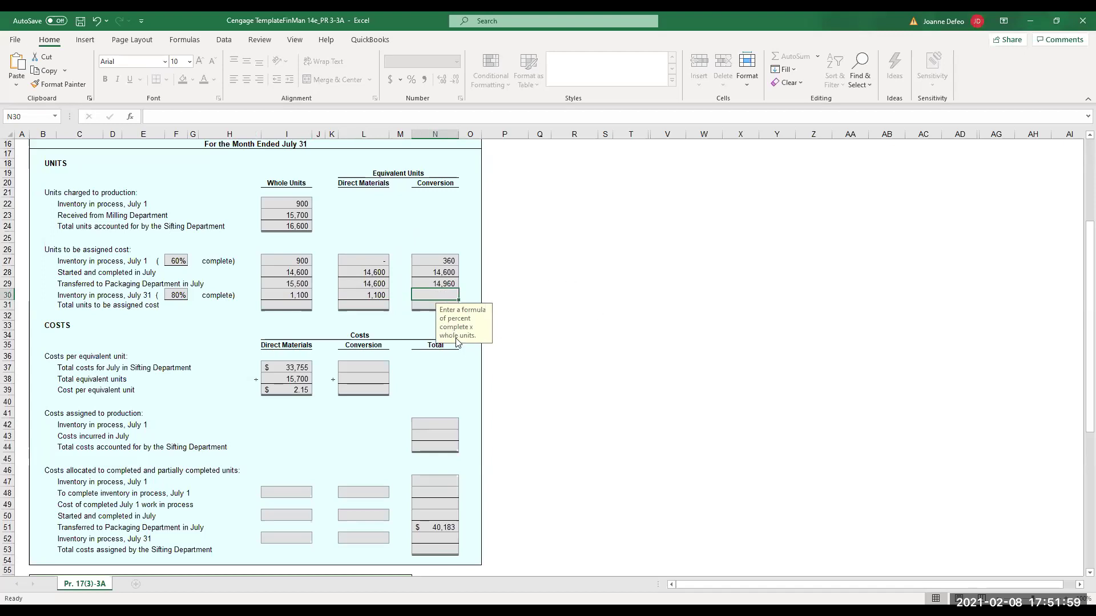
type("=+")
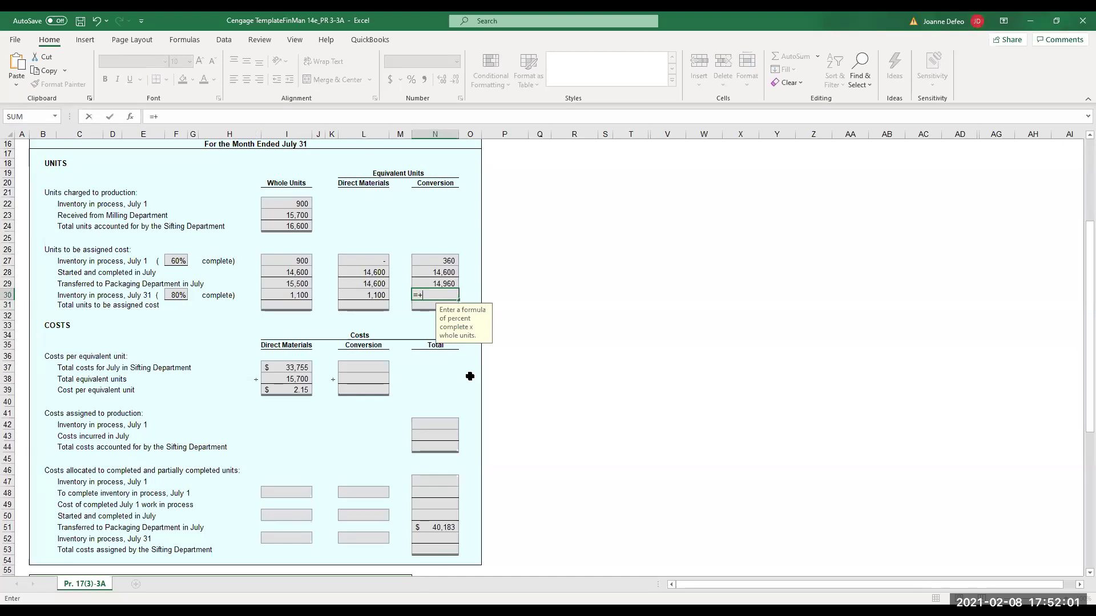
left_click(299, 293)
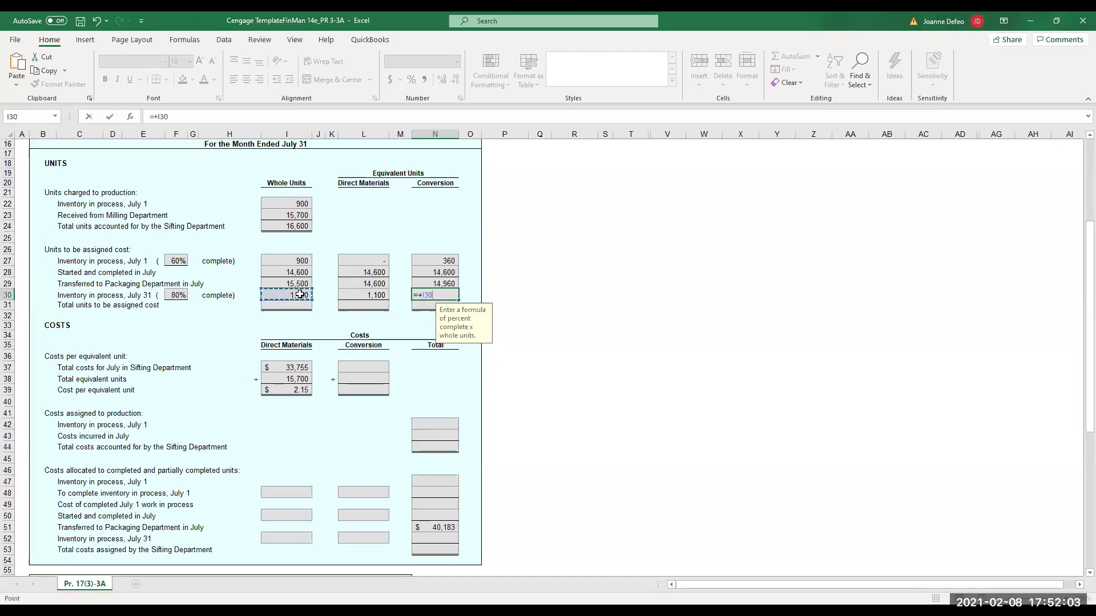
type("*")
left_click(180, 295)
key("Return")
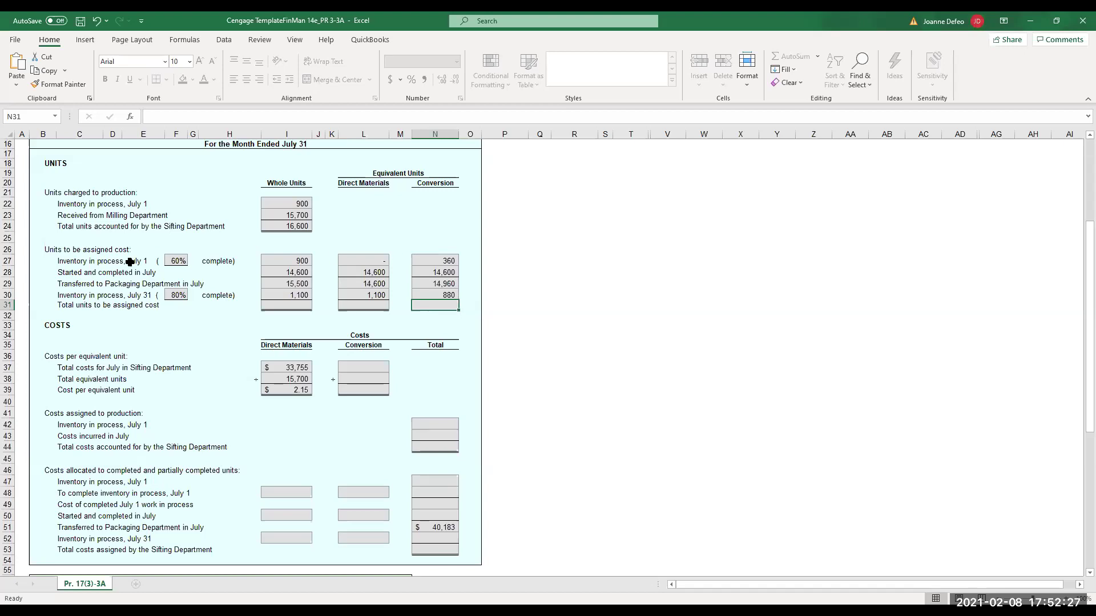
Enter =+I29+I30 in I31 for the total whole units to be assigned cost.
left_click(291, 304)
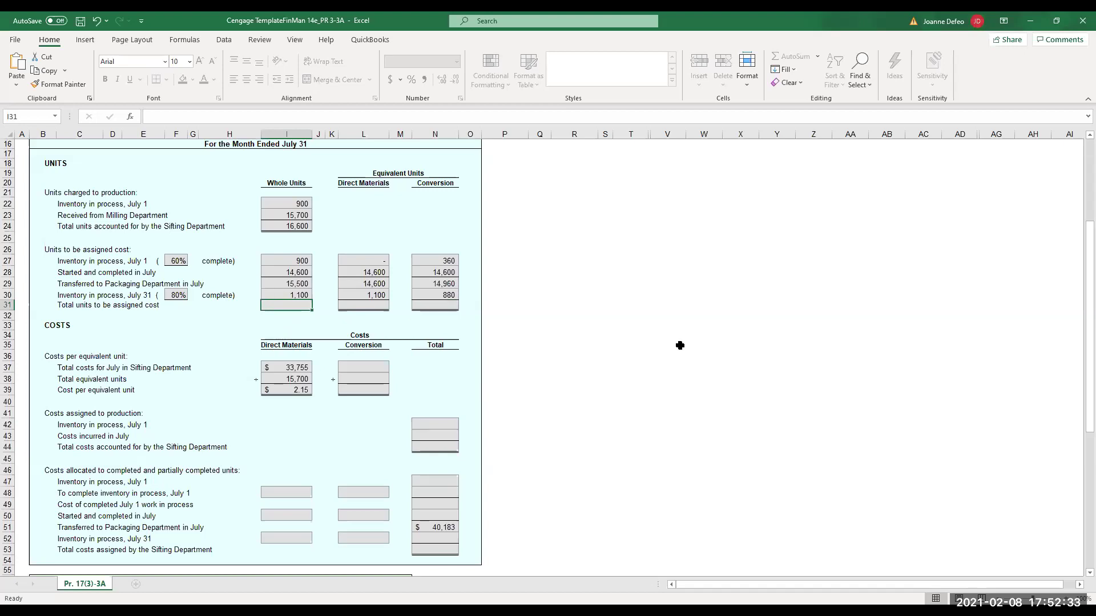
type("=+")
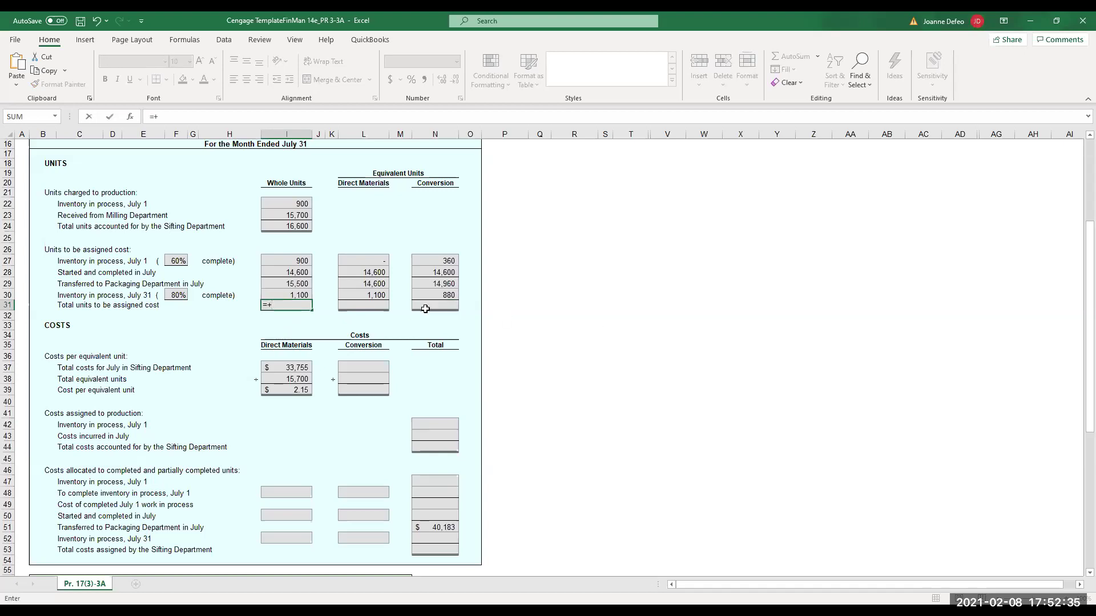
left_click(303, 286)
type("+")
left_click(303, 296)
key("Return")
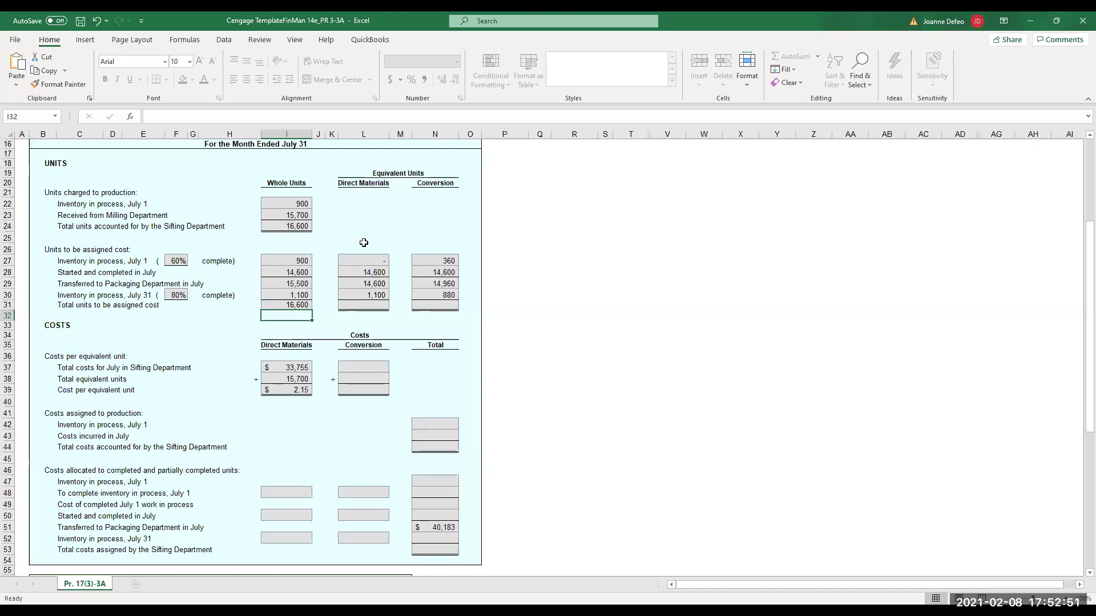
Copy the total formula from I31 into L31 and N31 for the direct materials and conversion equivalent units.
left_click(382, 304)
left_click(298, 302)
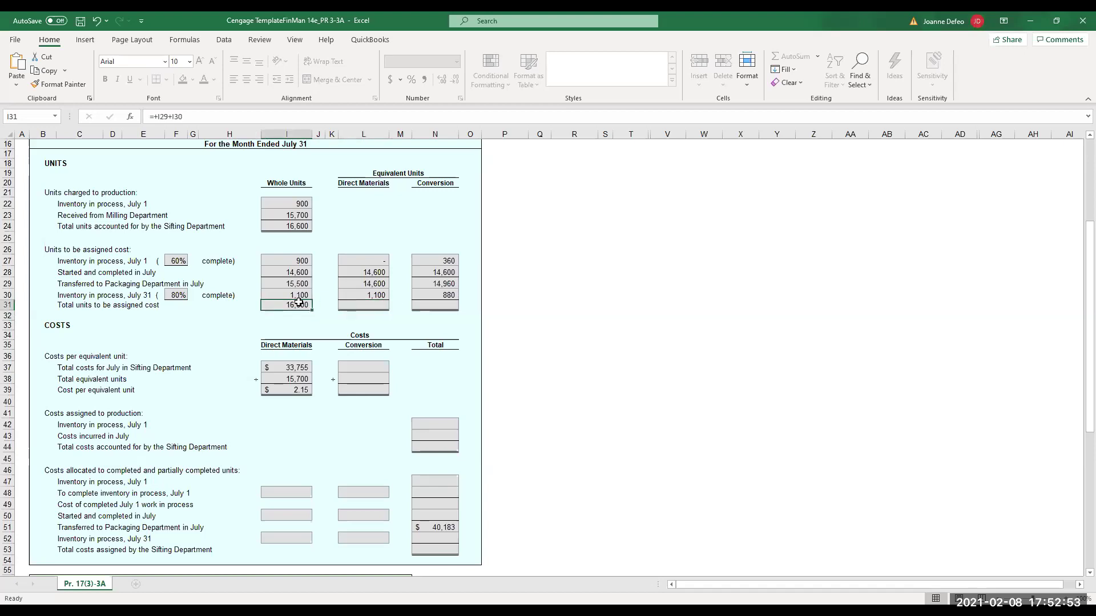
right_click(299, 301)
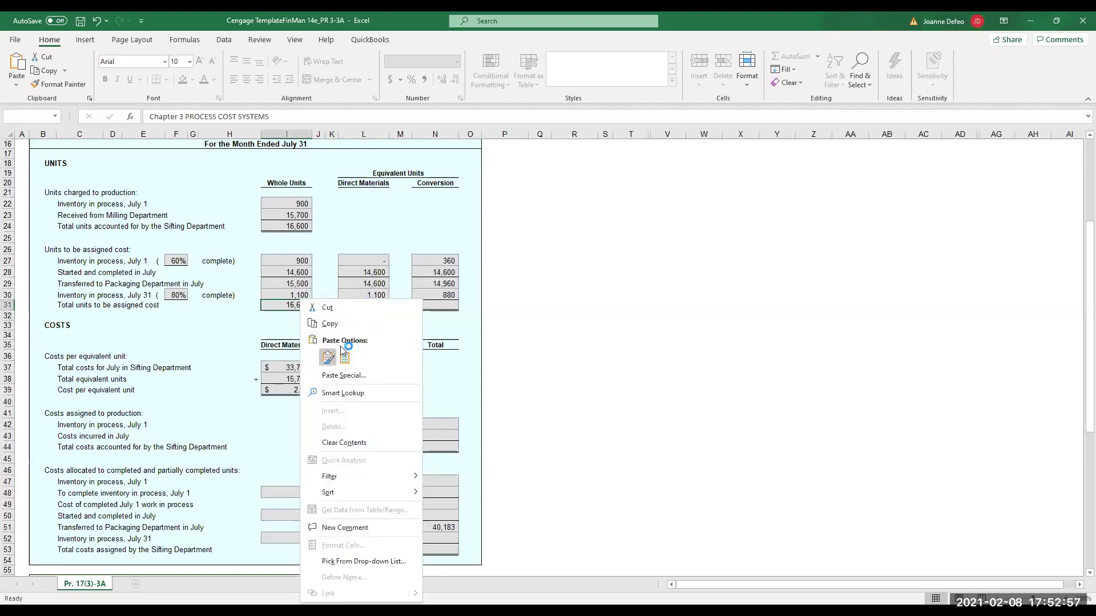
key("c")
right_click(369, 303)
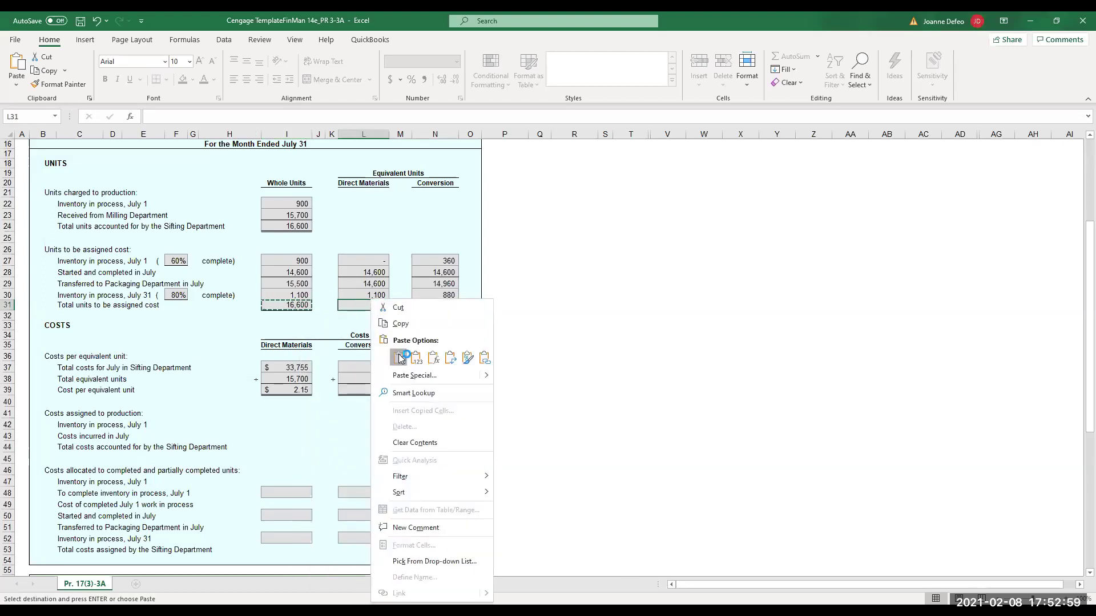
left_click(398, 357)
left_click(444, 304)
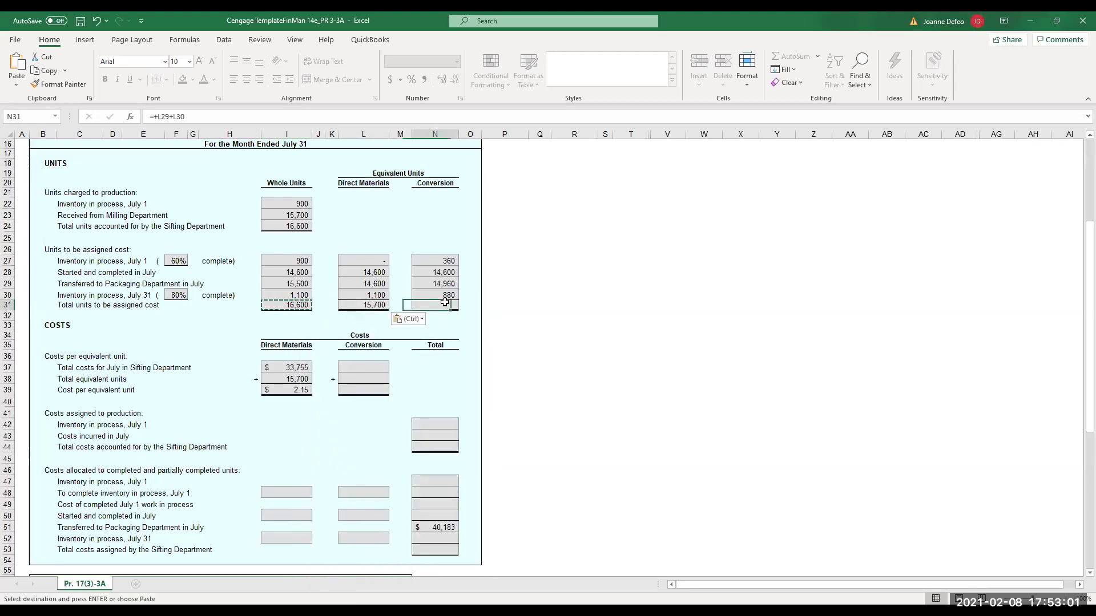
right_click(444, 304)
left_click(475, 358)
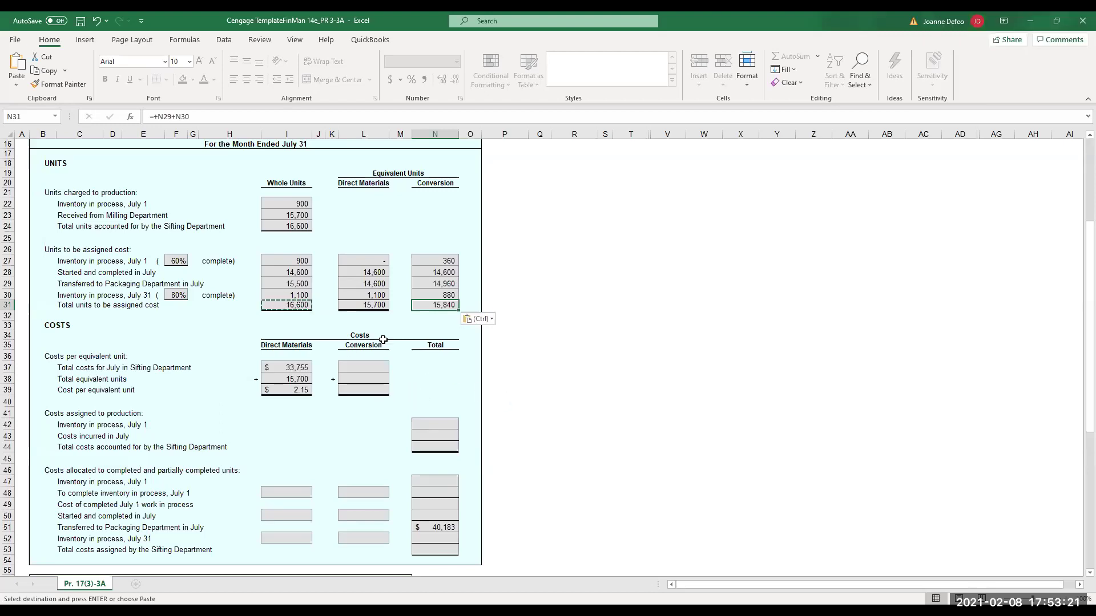
Switch to the Word problem document and highlight the Direct Labor and Factory Overhead rows of the July costs table in turquoise.
left_click(367, 371)
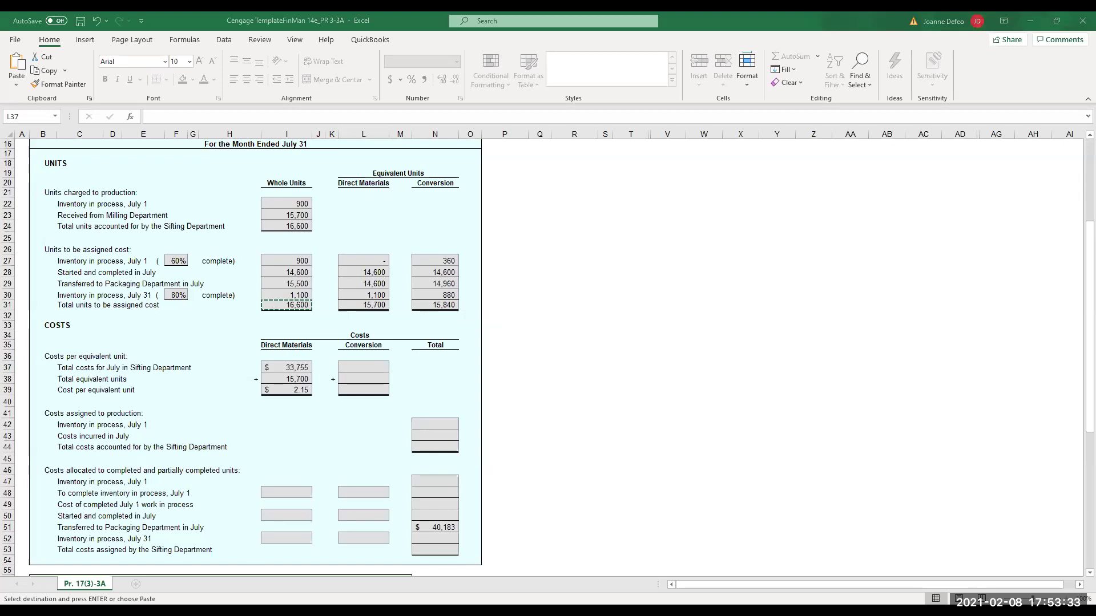
key("alt+Tab")
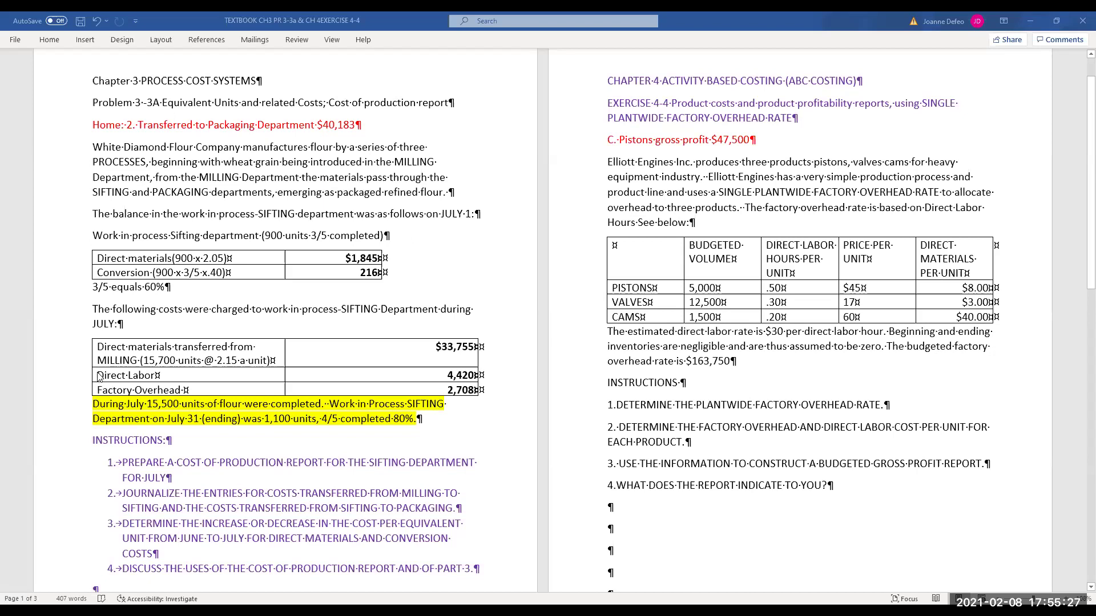
left_click_drag(99, 378, 519, 371)
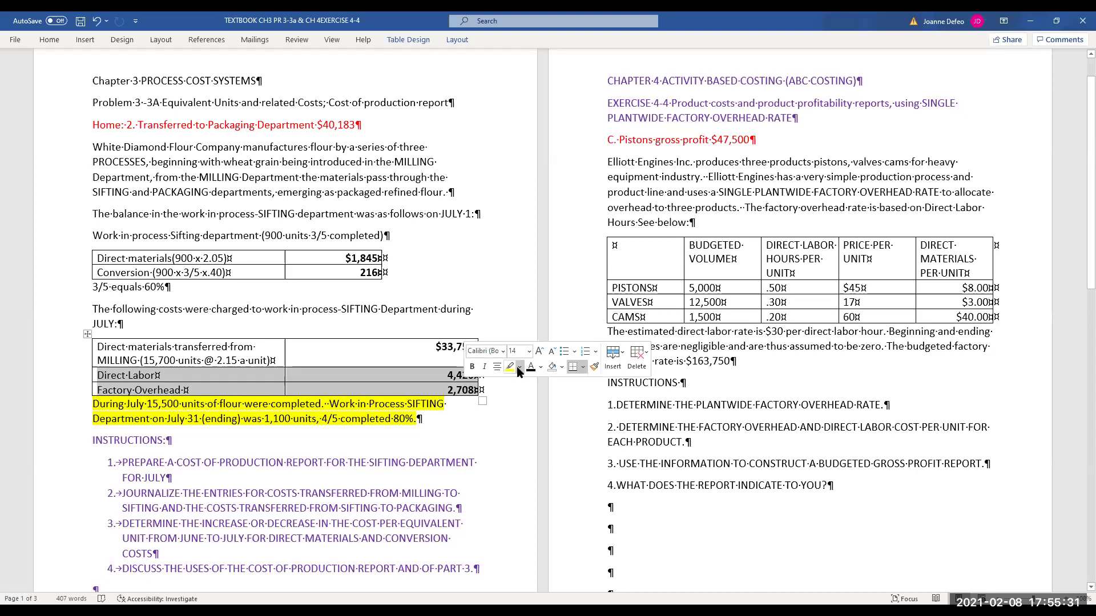
left_click(518, 371)
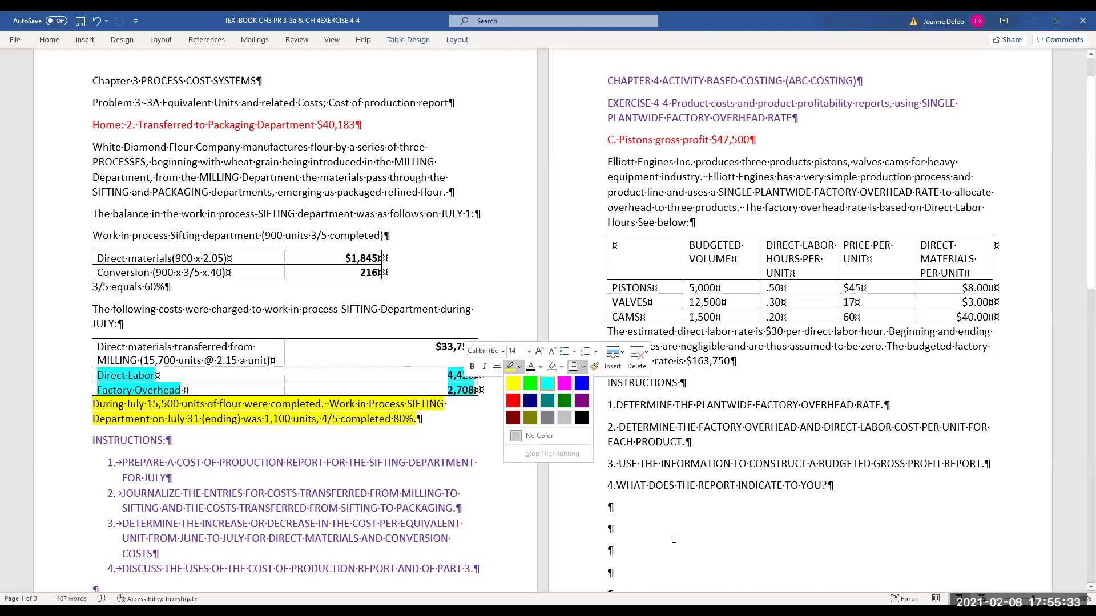
left_click(541, 383)
left_click(610, 529)
Return the Word problem document to Read Mode.
left_click(327, 44)
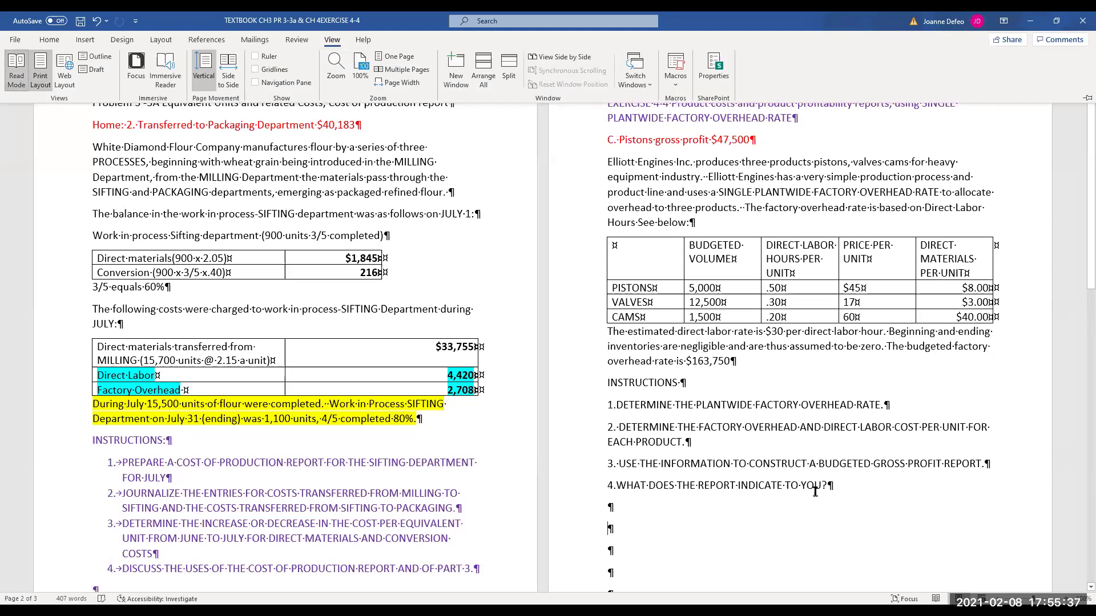
key("alt+w")
key("f")
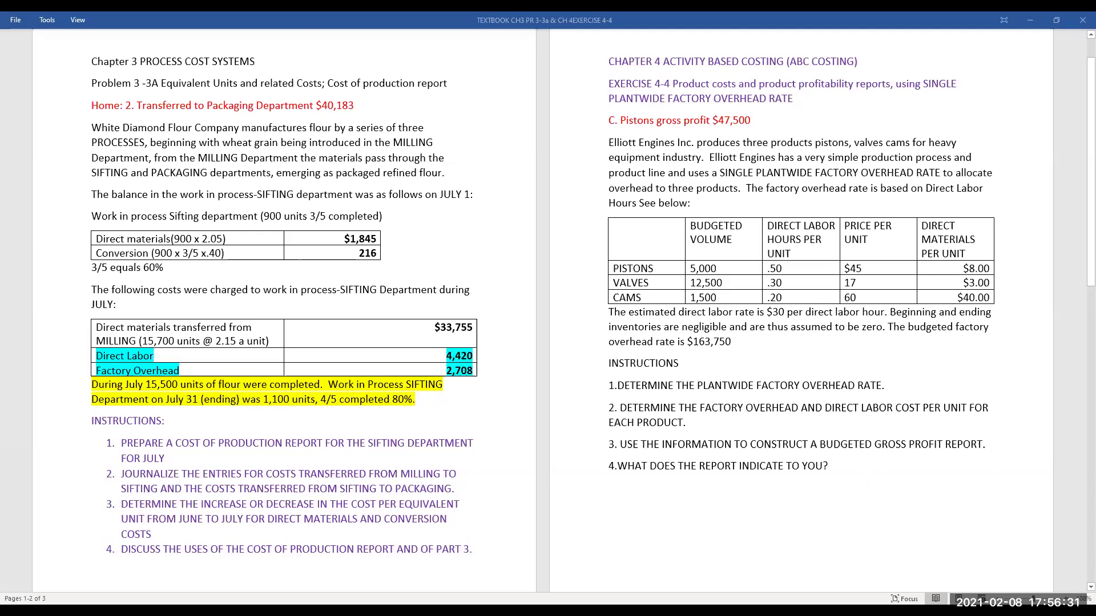
Switch back to the Excel template and enter 7128 in L37 as the total July conversion costs in the Sifting Department.
key("alt+Tab")
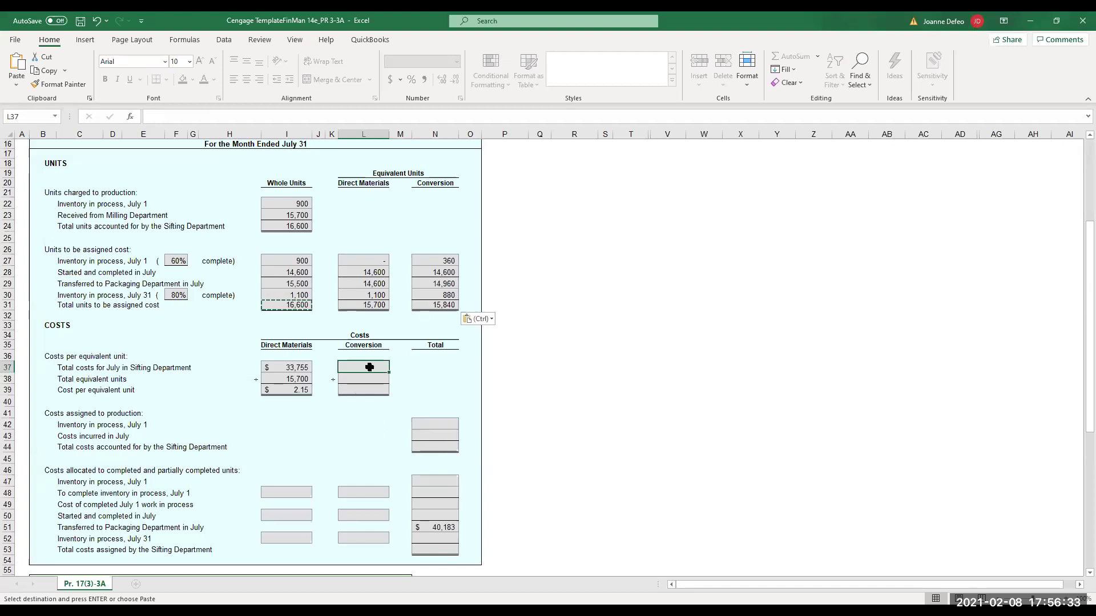
type("7128")
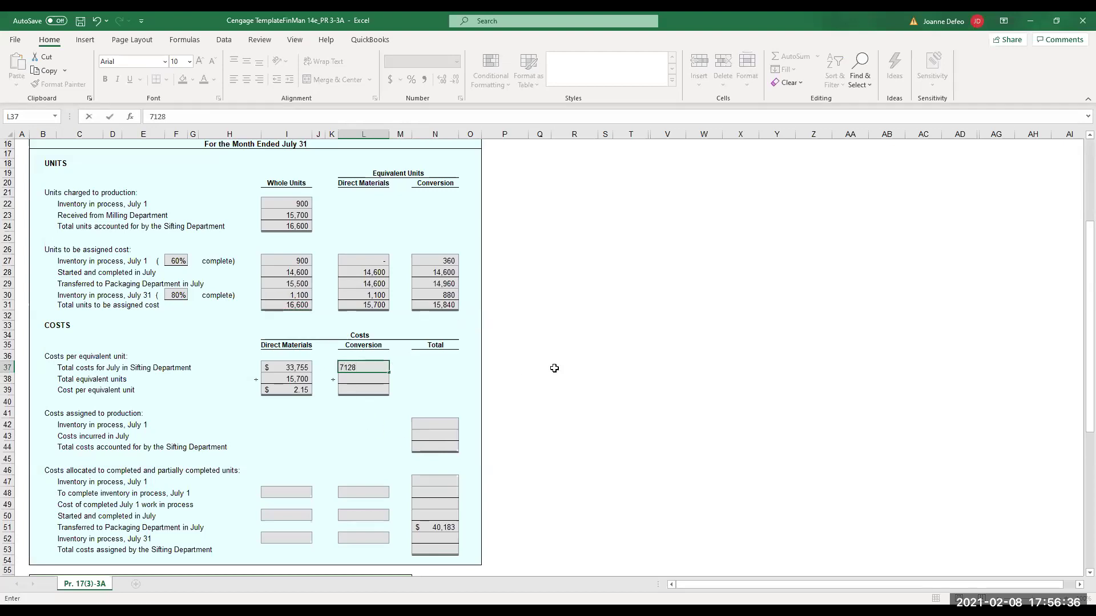
key("Return")
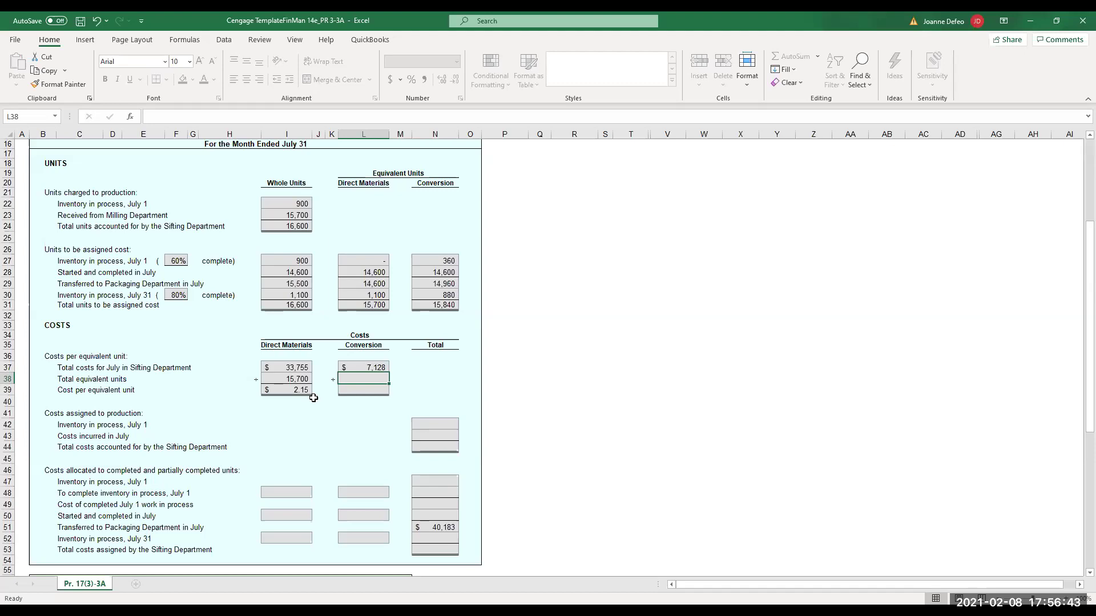
Enter =+N31 in L38 to bring in the total conversion equivalent units.
left_click(439, 186)
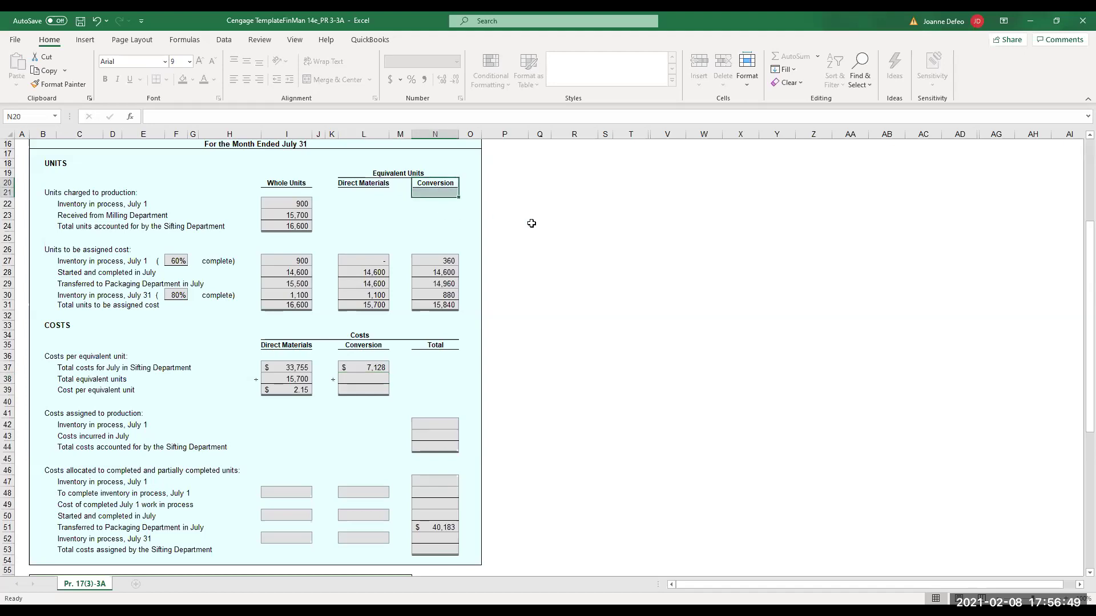
left_click(372, 345)
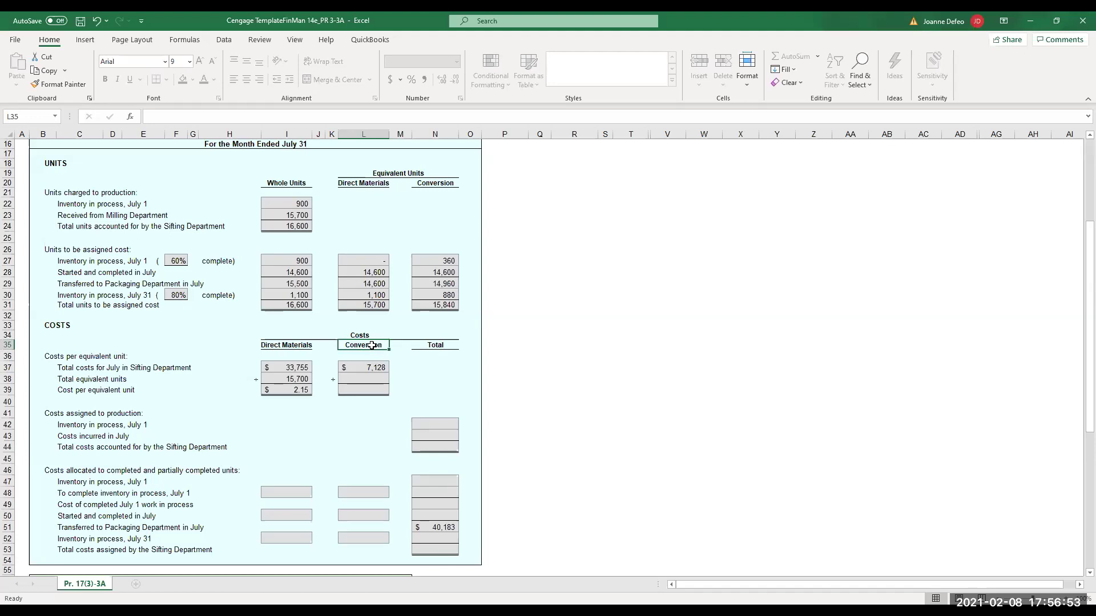
left_click(452, 307)
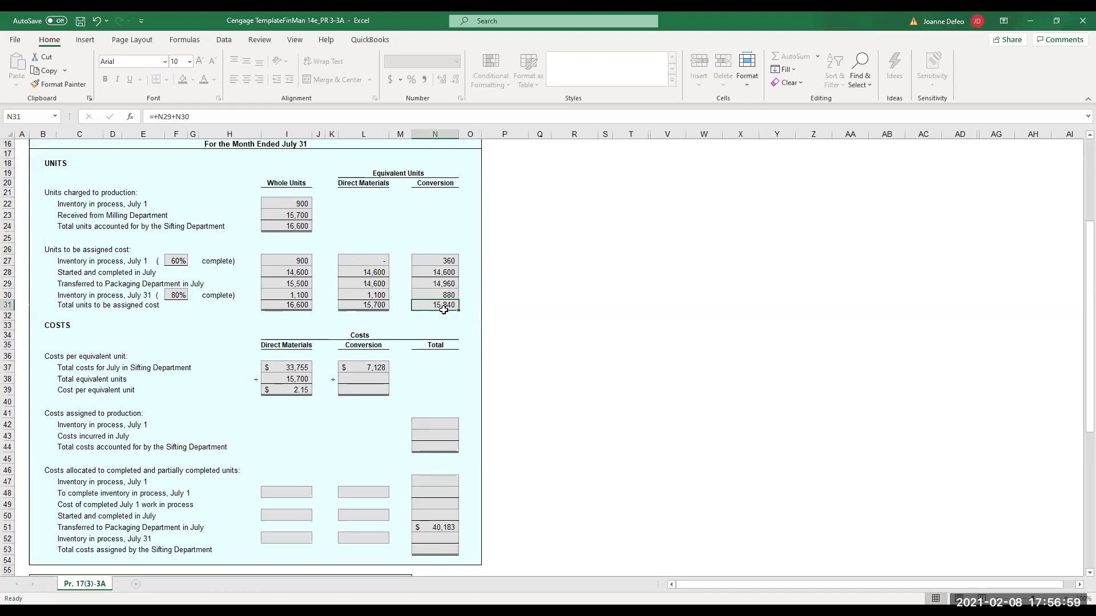
left_click(367, 378)
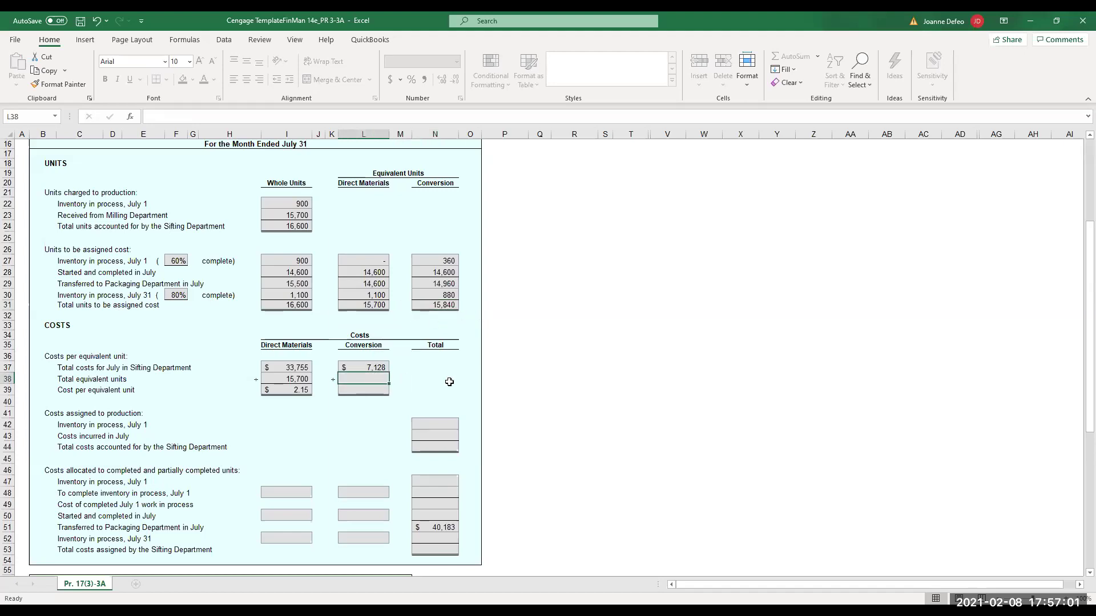
type("=+N31")
key("Return")
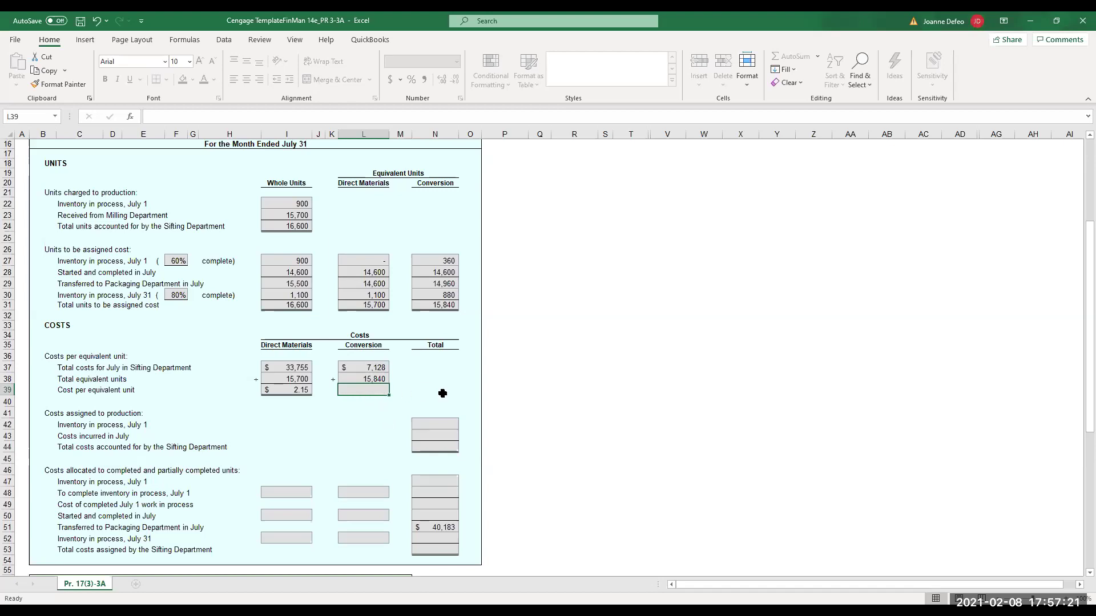
Enter =+L37/L38 in L39 for the conversion cost per equivalent unit.
type("=+")
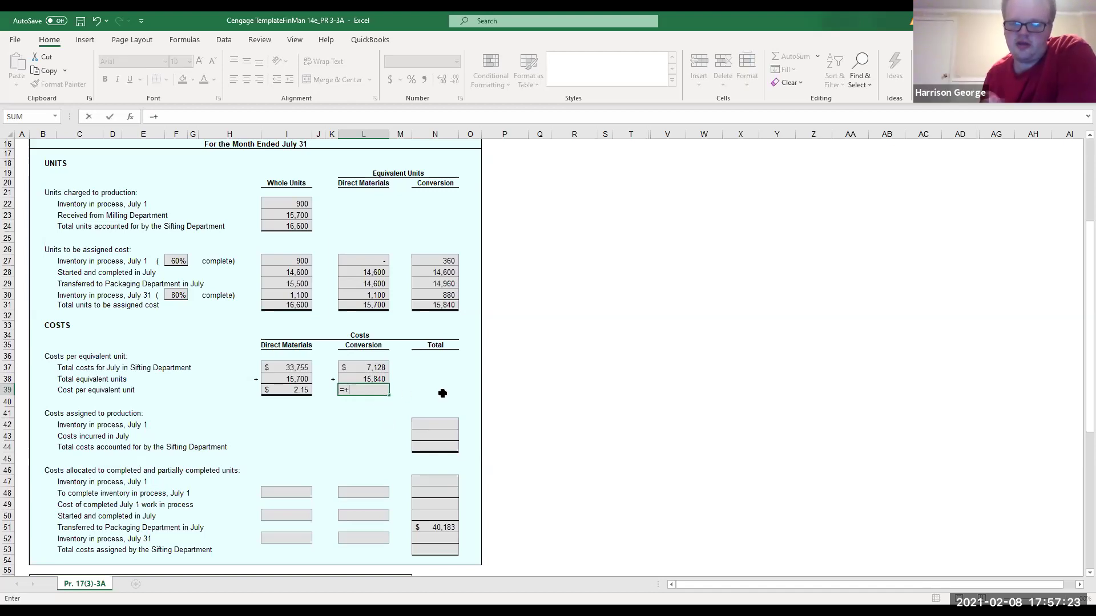
left_click(362, 366)
type("/")
left_click(370, 379)
key("Return")
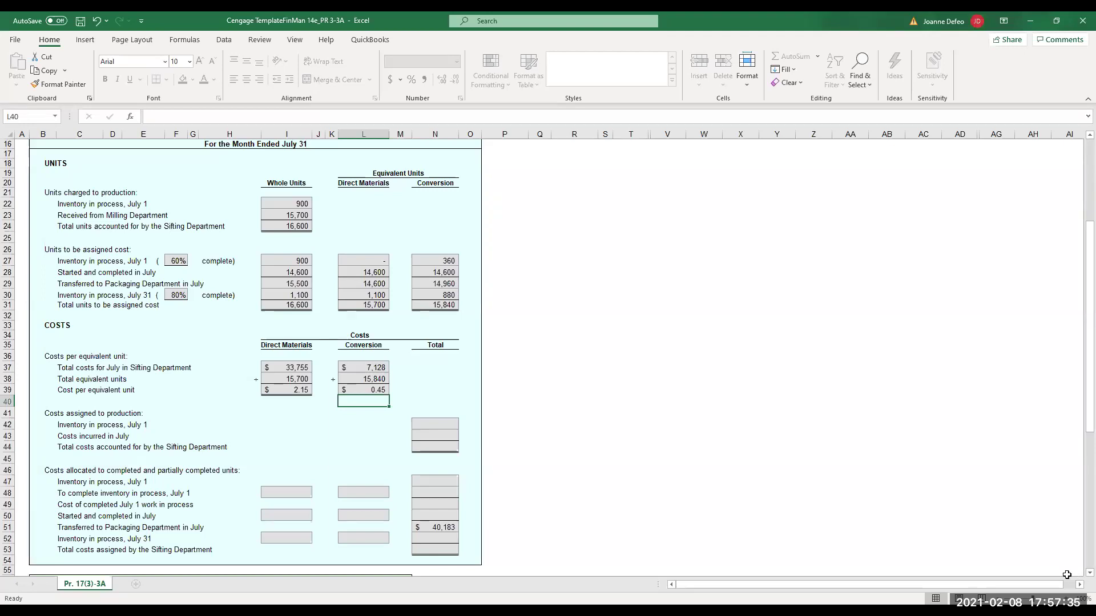
left_click(1088, 572)
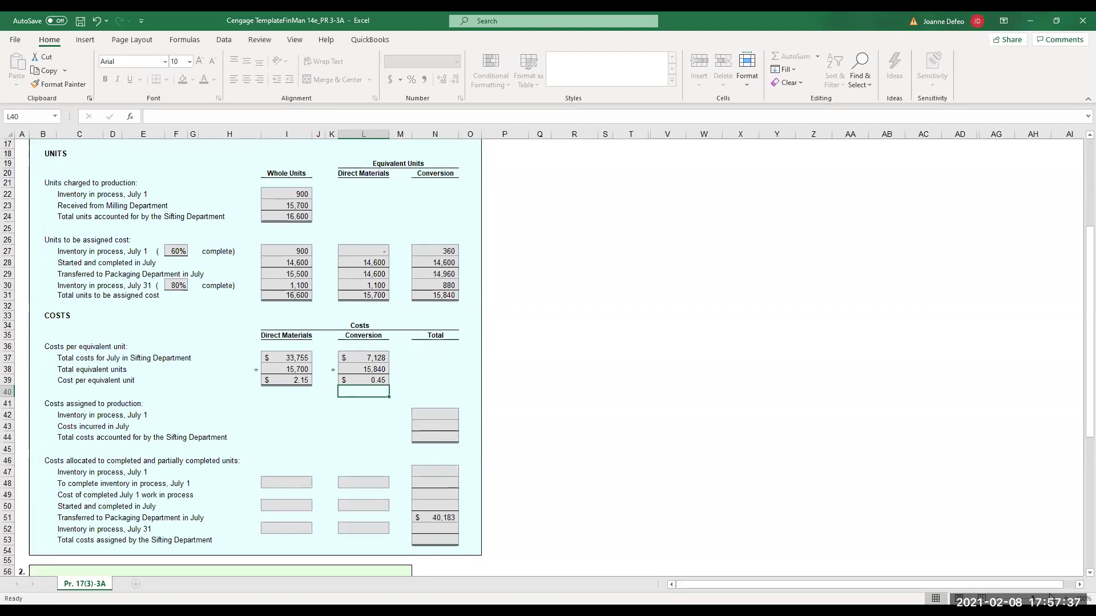
Switch to the Word problem document and highlight both rows of the July 1 work in process balance table in green.
scroll(1031, 420, "up", 3)
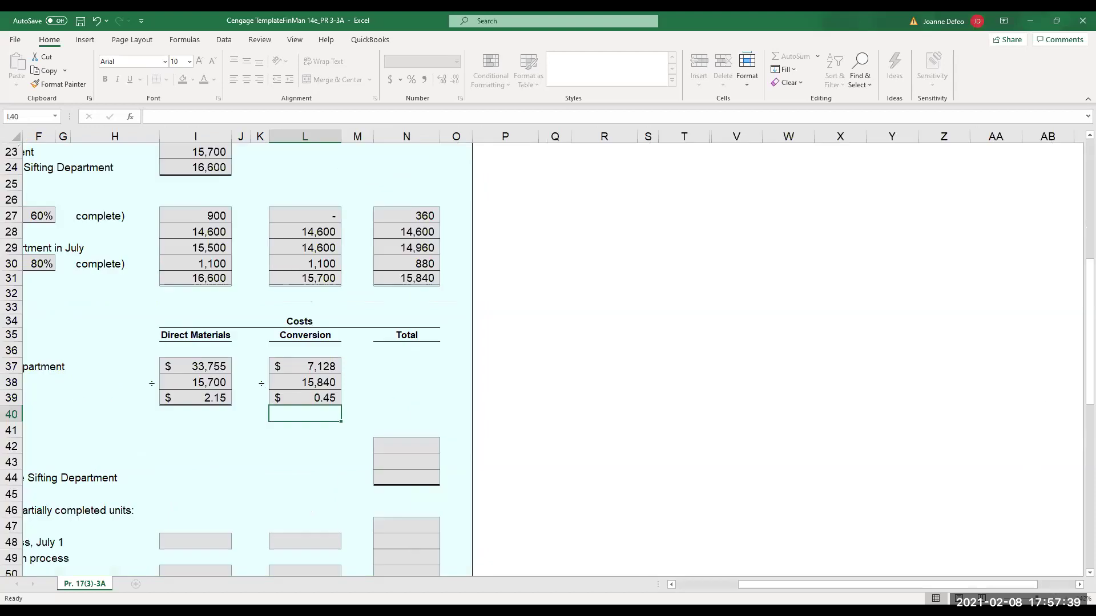
scroll(1078, 141, "up", 2)
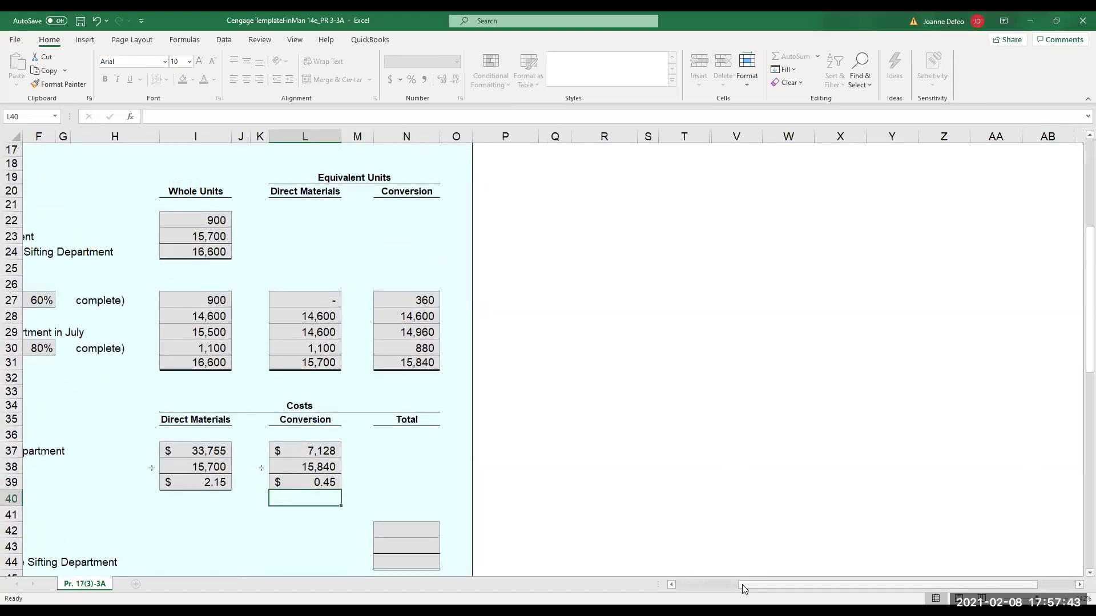
left_click_drag(742, 584, 655, 583)
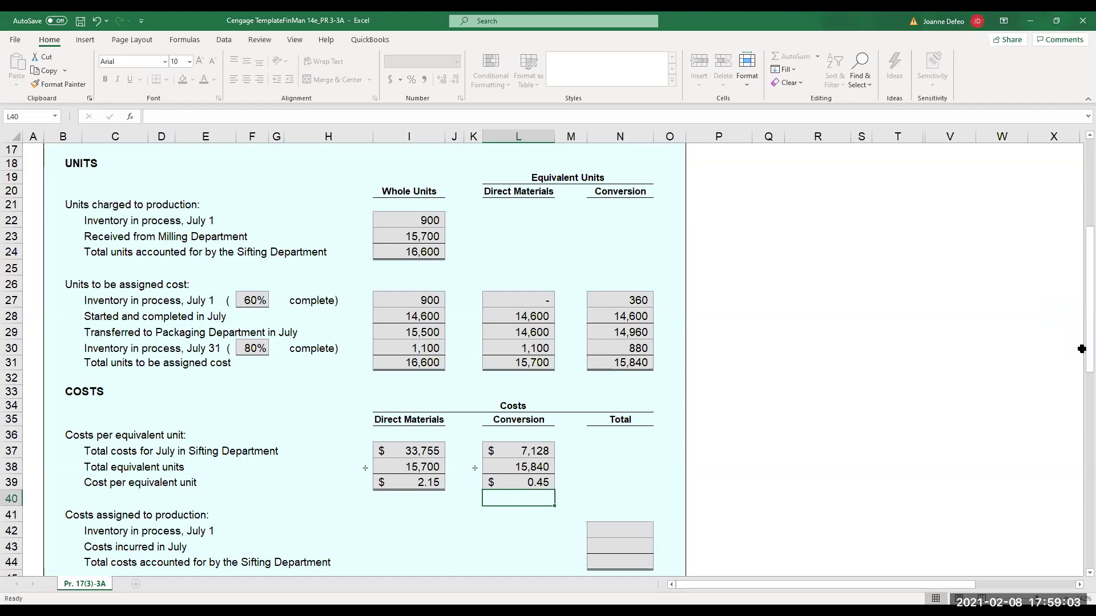
left_click_drag(1077, 363, 1078, 385)
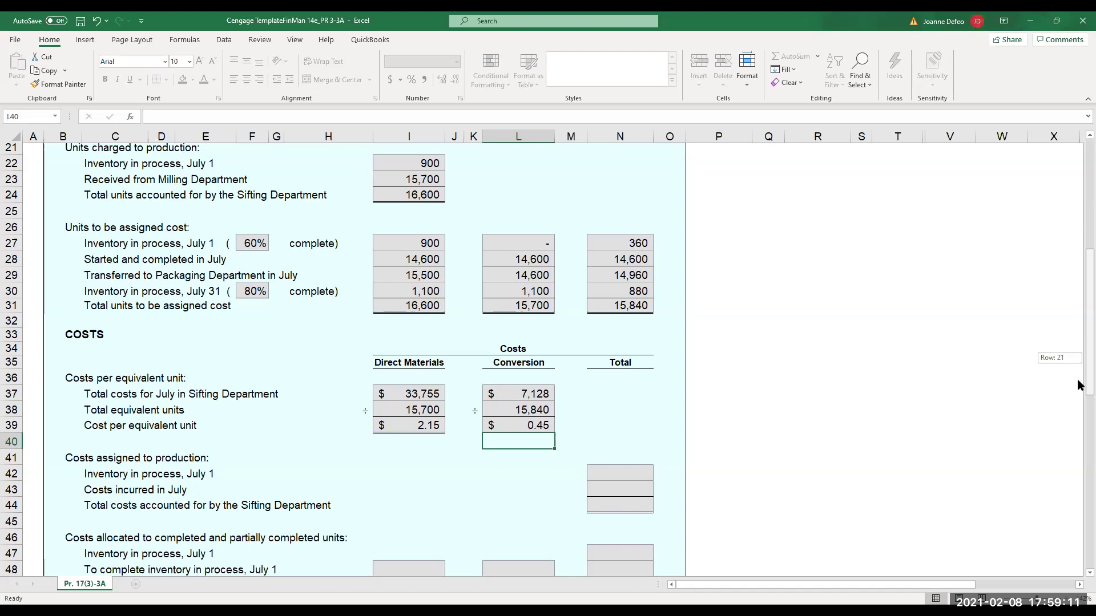
left_click_drag(1078, 385, 1078, 412)
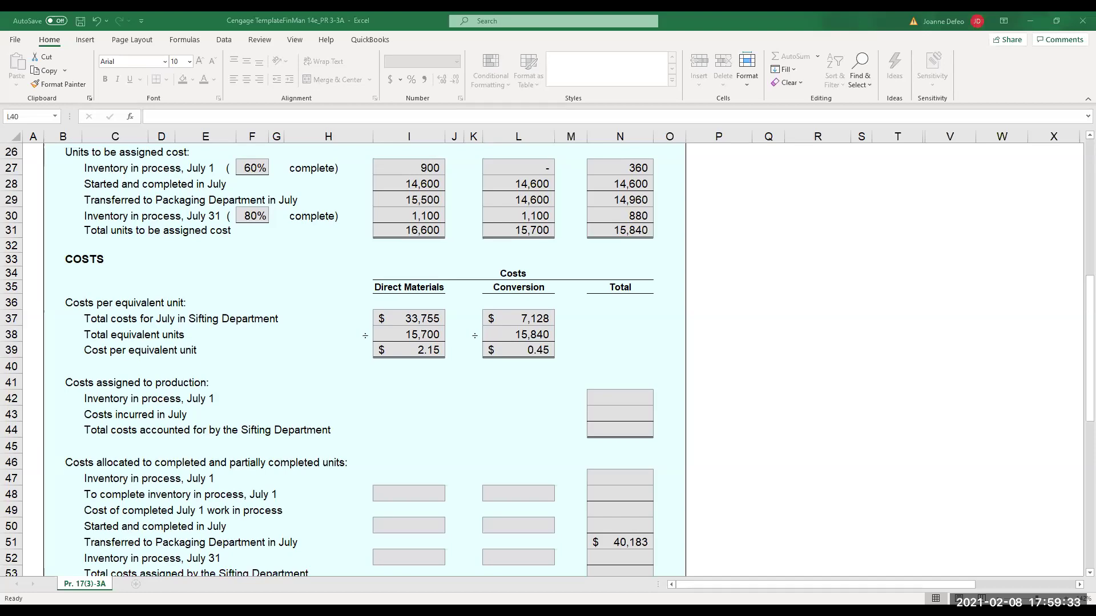
key("alt+Tab")
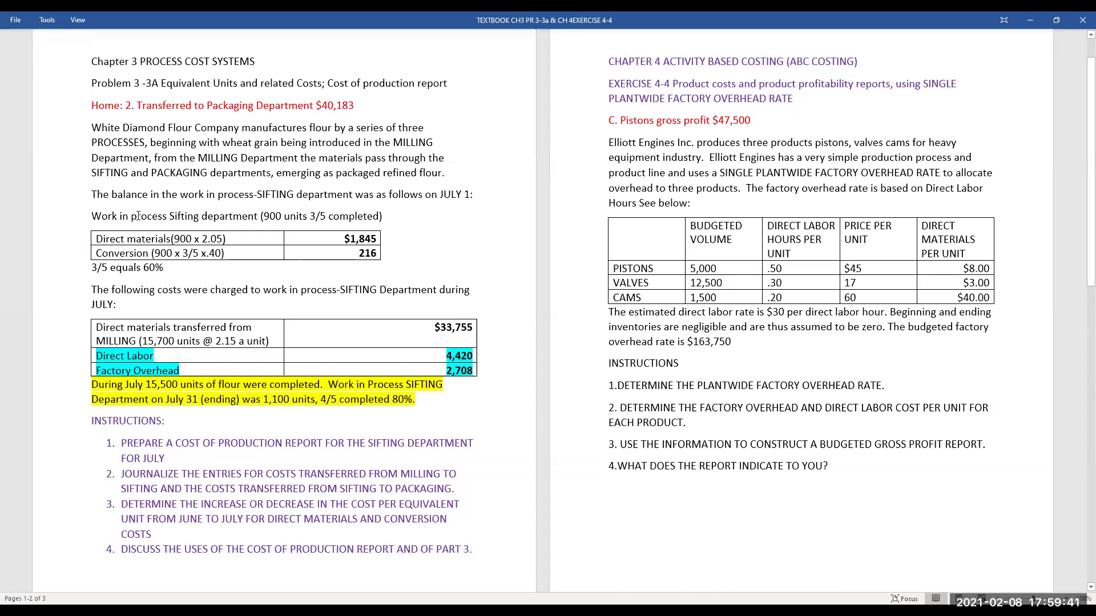
left_click_drag(96, 239, 323, 253)
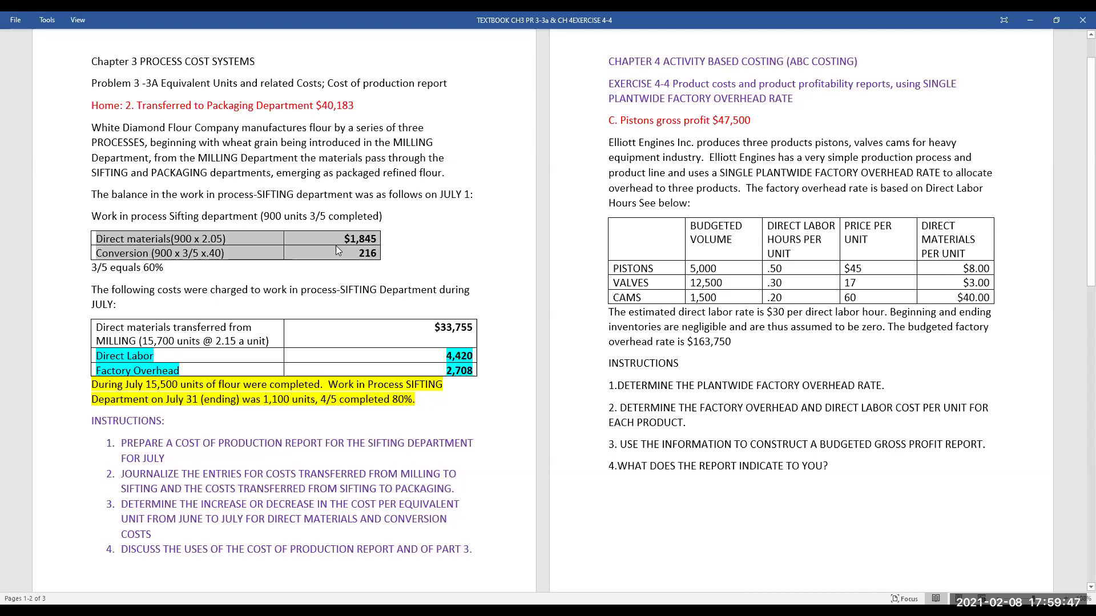
right_click(335, 245)
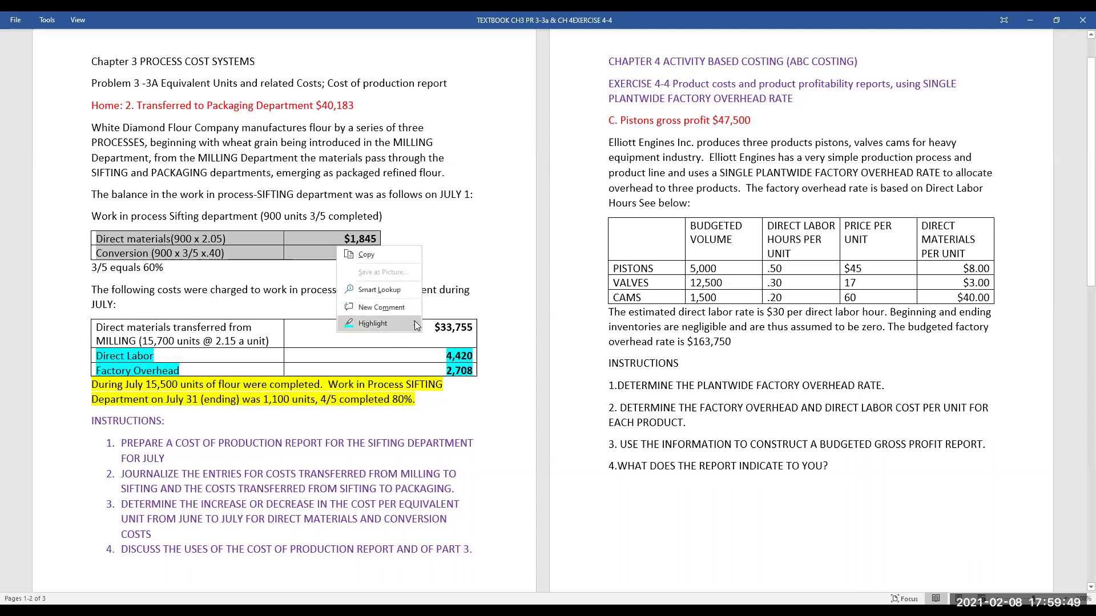
left_click(448, 325)
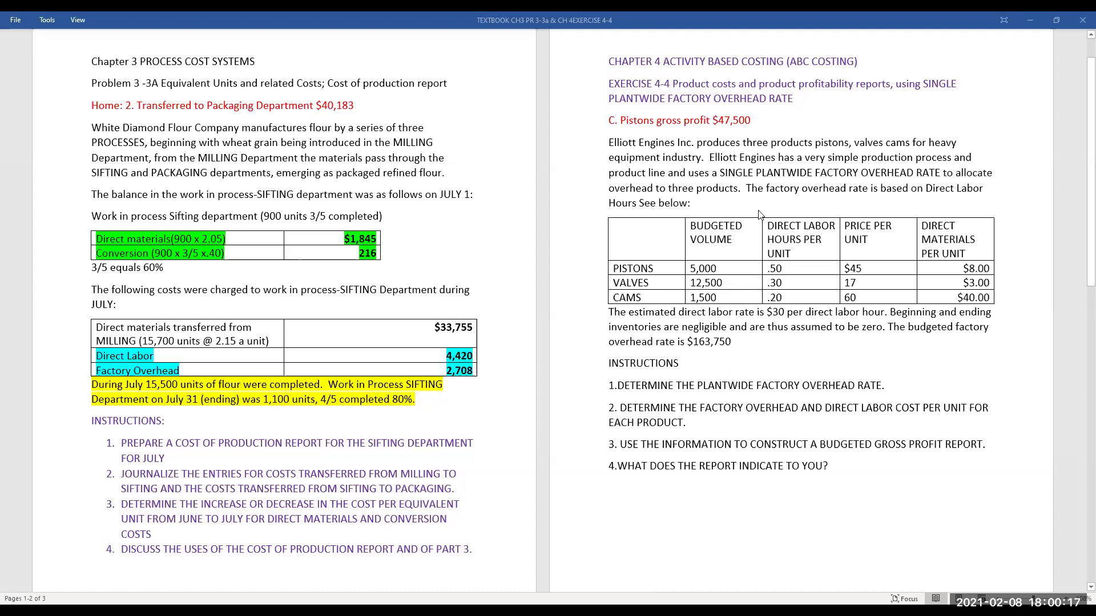
Return to the Excel template and enter 2,061 in N42 as the July 1 inventory in process cost.
left_click(1031, 22)
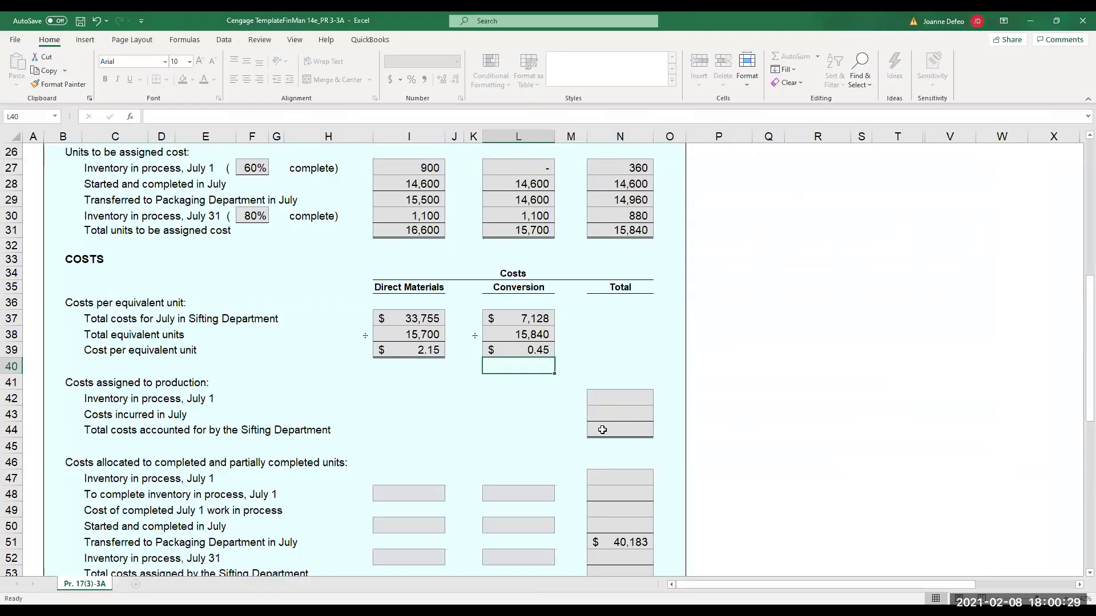
left_click(597, 397)
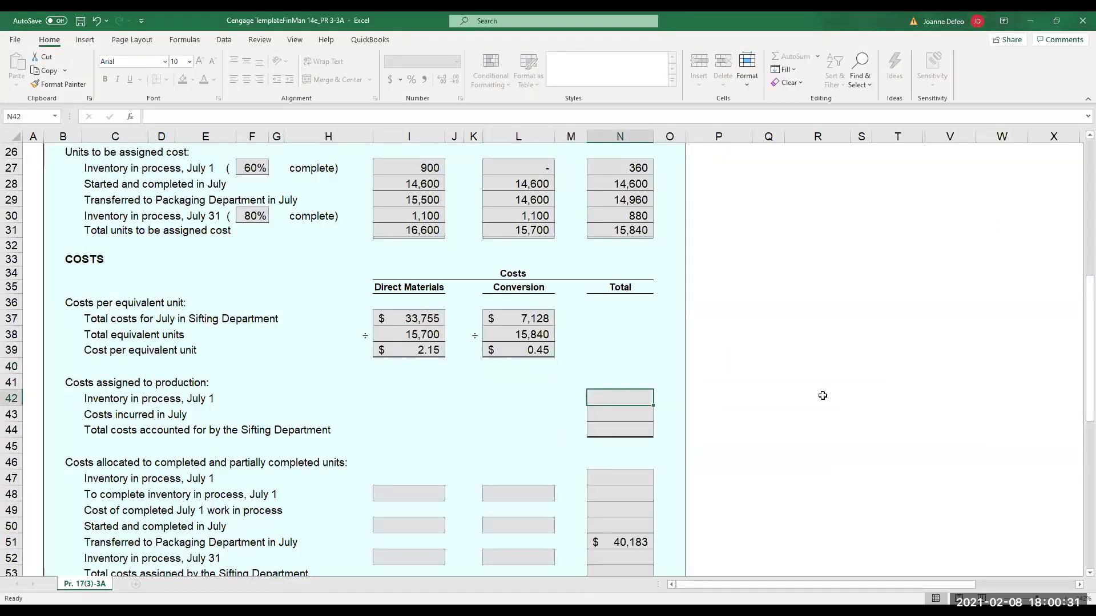
type("2")
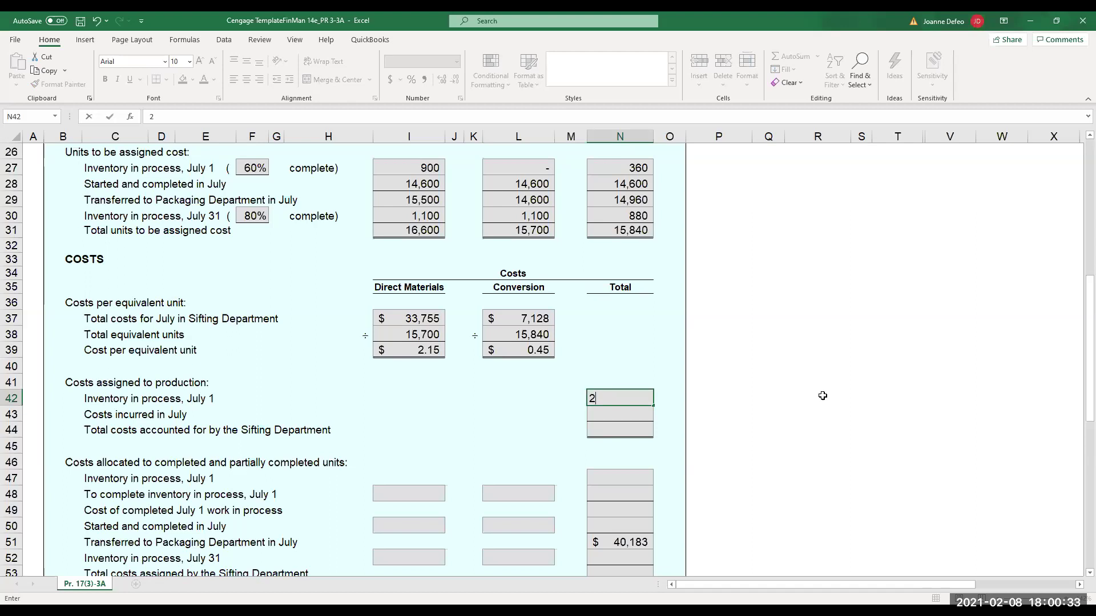
type(",061")
key("Return")
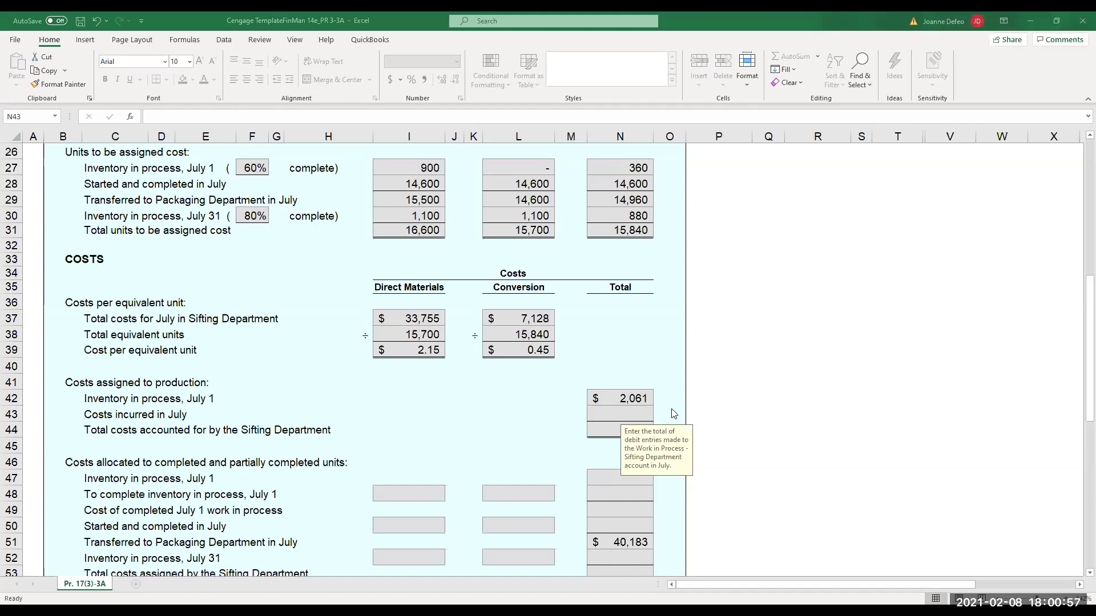
Check the July costs in the Word problem document, return to Excel and enter 40883 in N43 as the costs incurred in July.
left_click(640, 412)
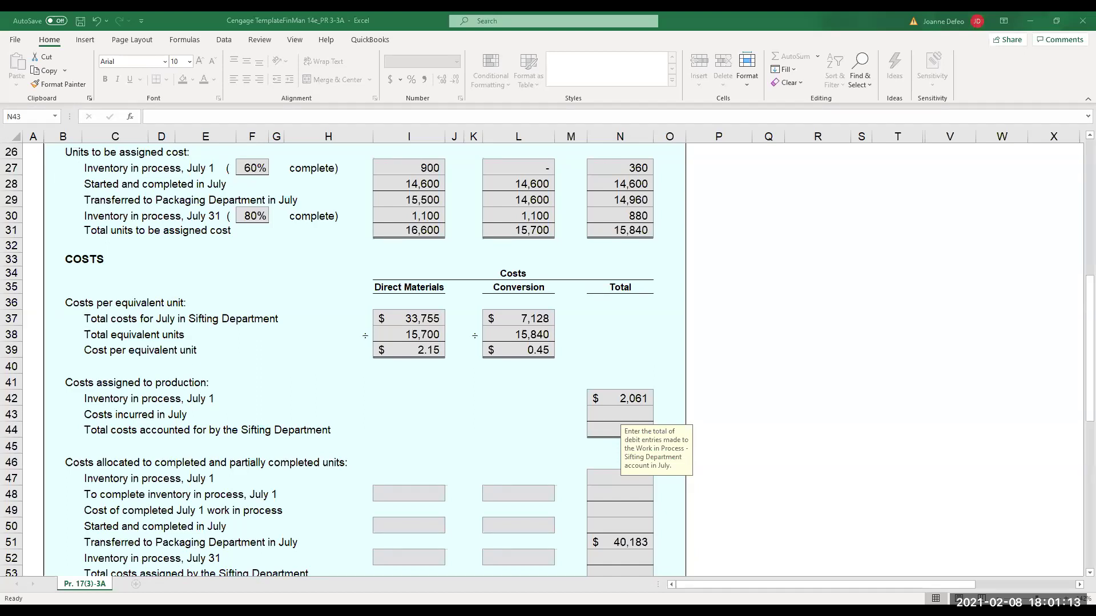
key("alt+Tab")
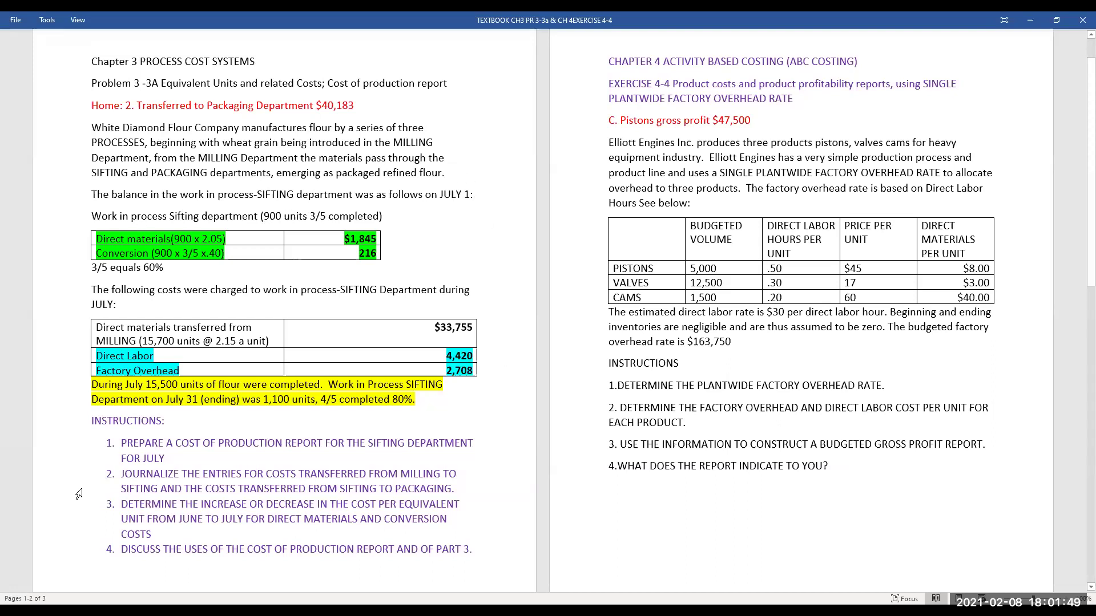
left_click(1031, 20)
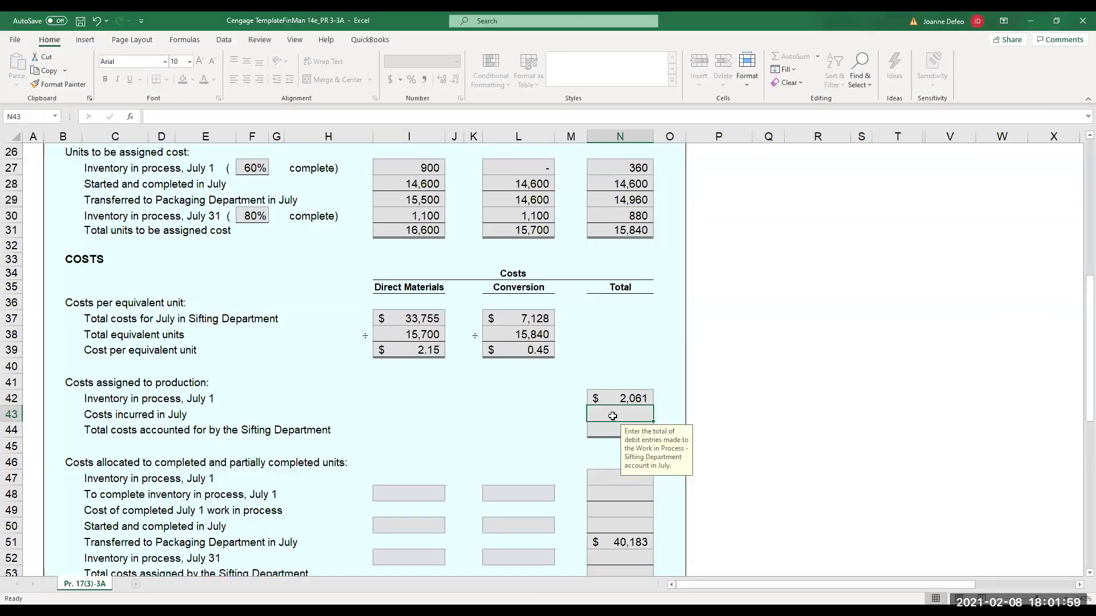
type("40,883")
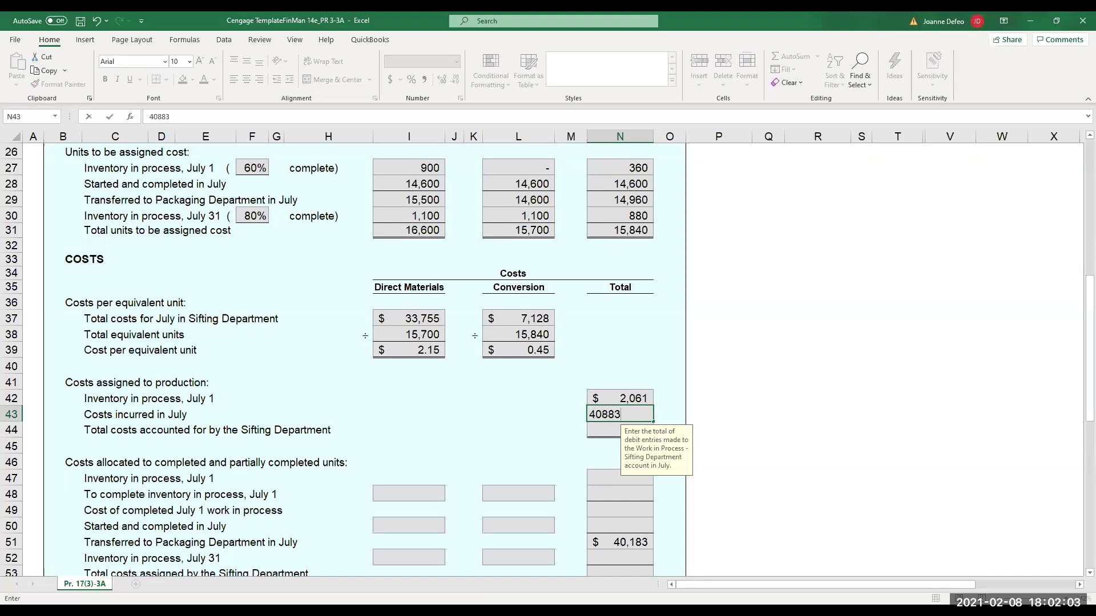
key("Return")
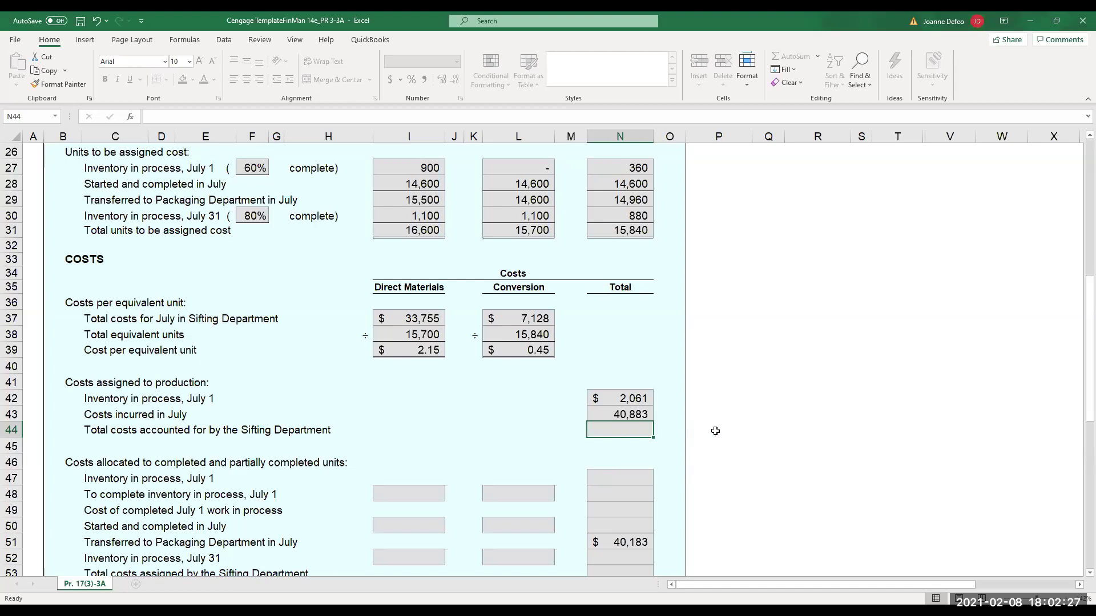
Enter =+N42+N43 in N44 for the total costs accounted for by the Sifting Department.
type("=+")
left_click(629, 397)
type("+")
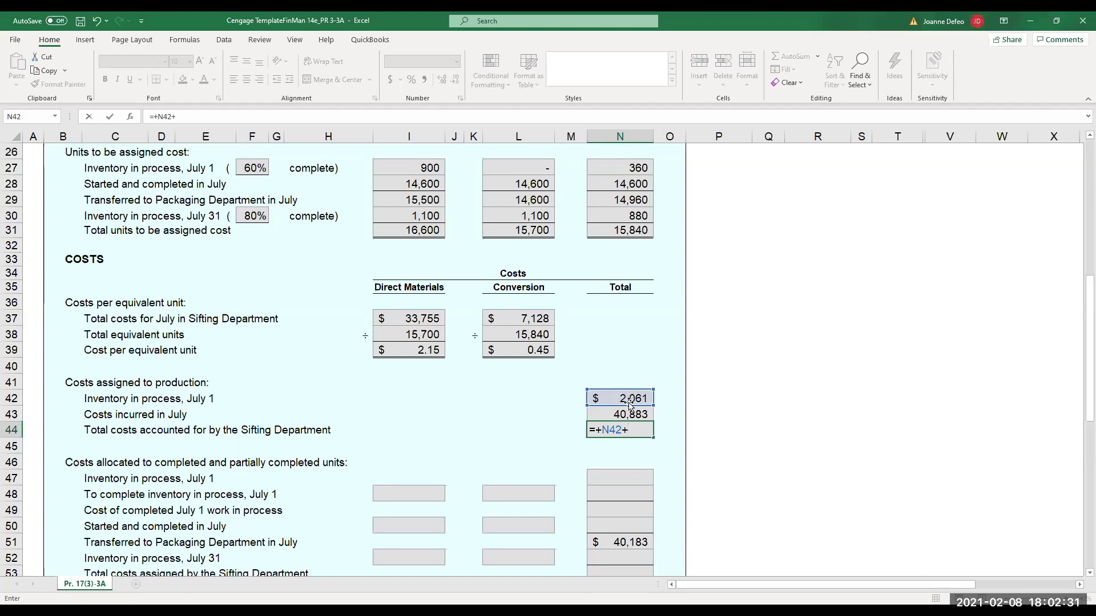
left_click(634, 417)
key("Return")
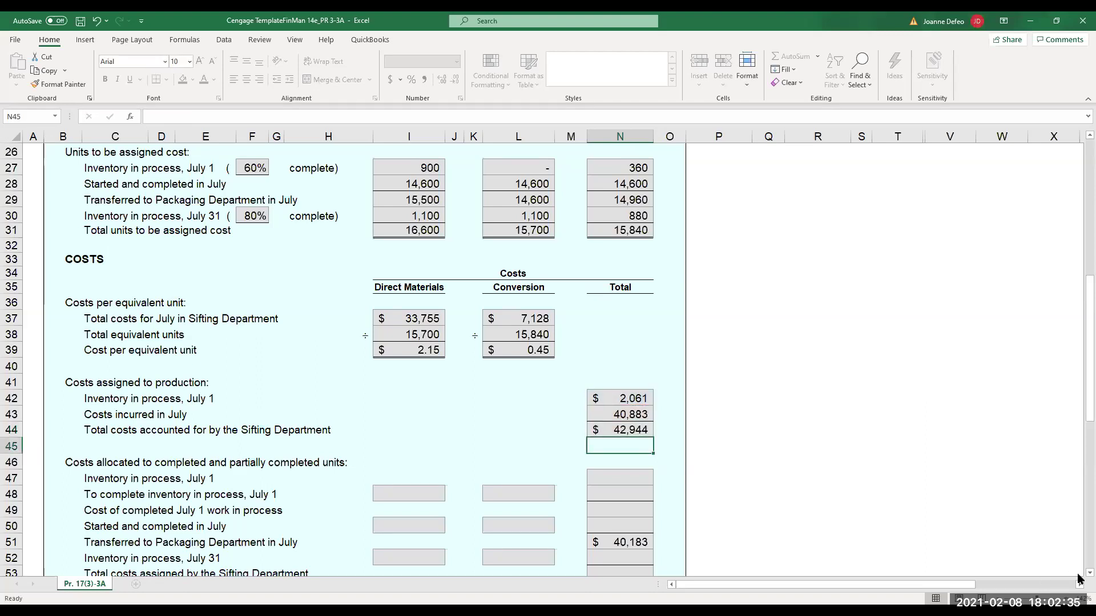
Enter 2061 in N47 as the July 1 inventory in process under the costs allocated to completed and partially completed units.
scroll(1079, 576, "down", 3)
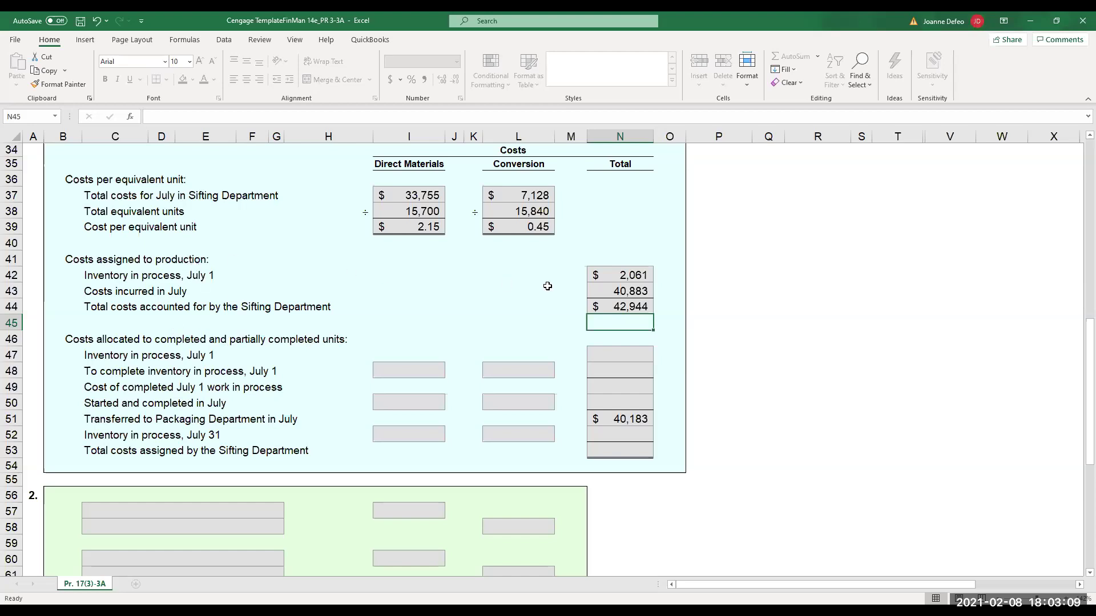
left_click(642, 274)
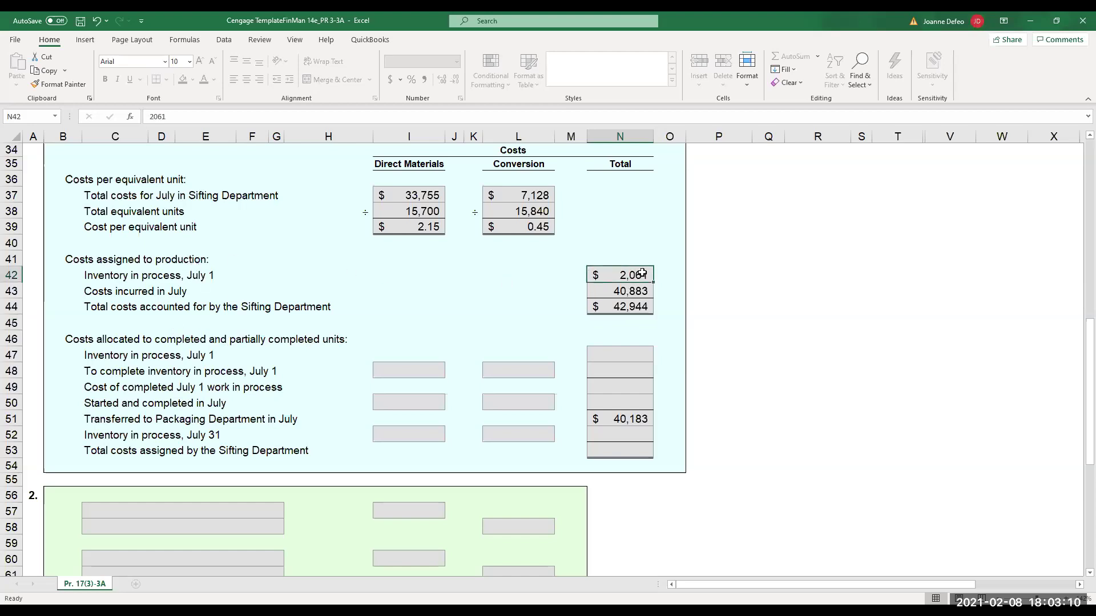
left_click(622, 355)
type("2061")
key("Return")
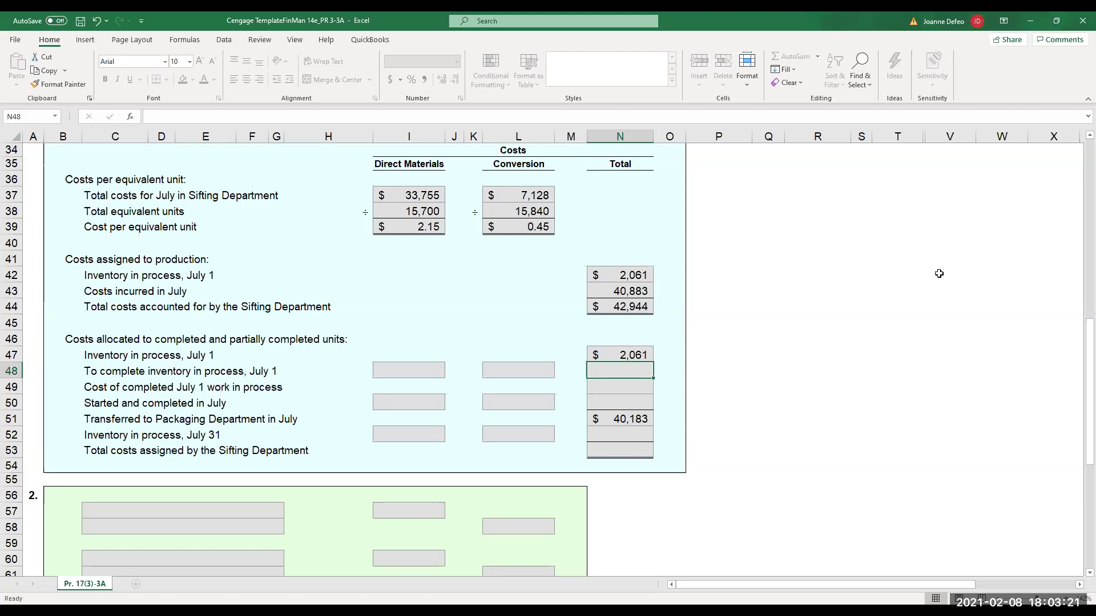
Enter 0 in I48 as the direct materials cost to complete the July 1 inventory in process.
scroll(1067, 140, "up", 1)
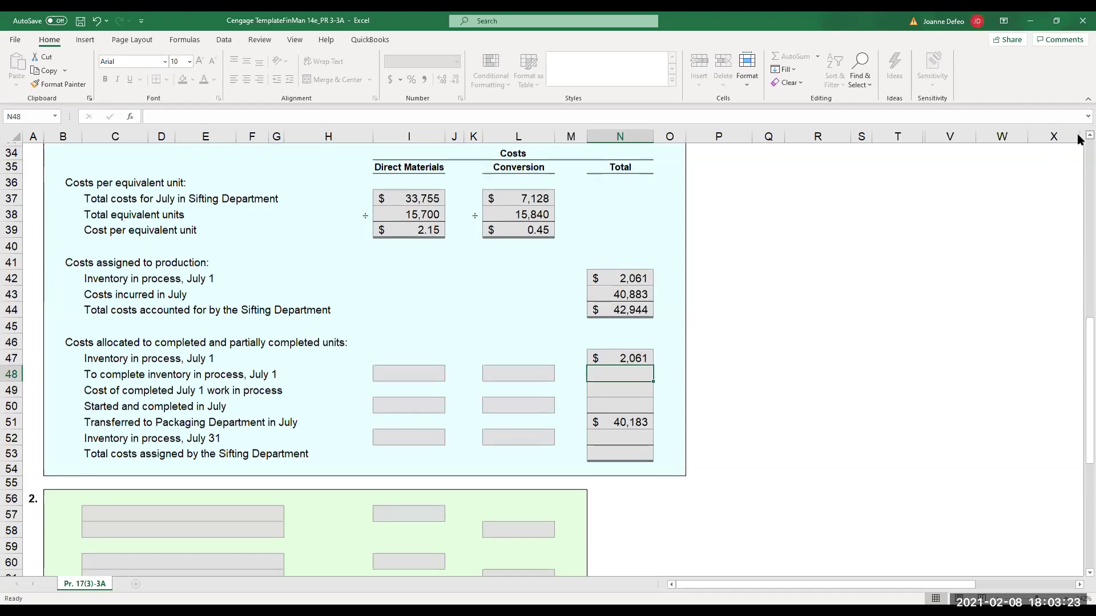
scroll(1077, 140, "up", 3)
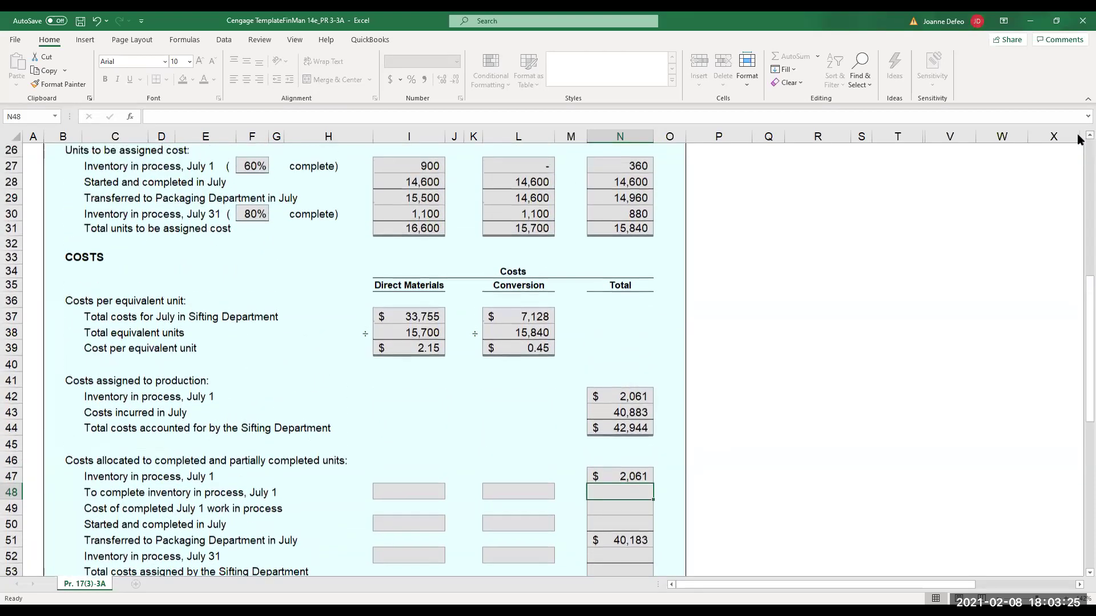
scroll(1077, 140, "up", 2)
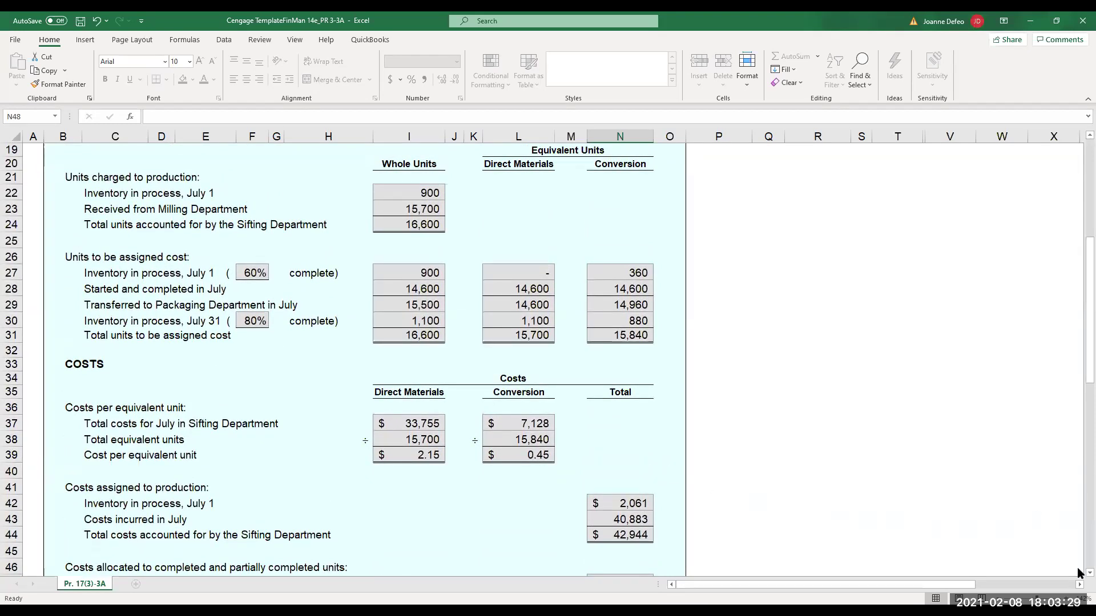
scroll(1077, 572, "down", 2)
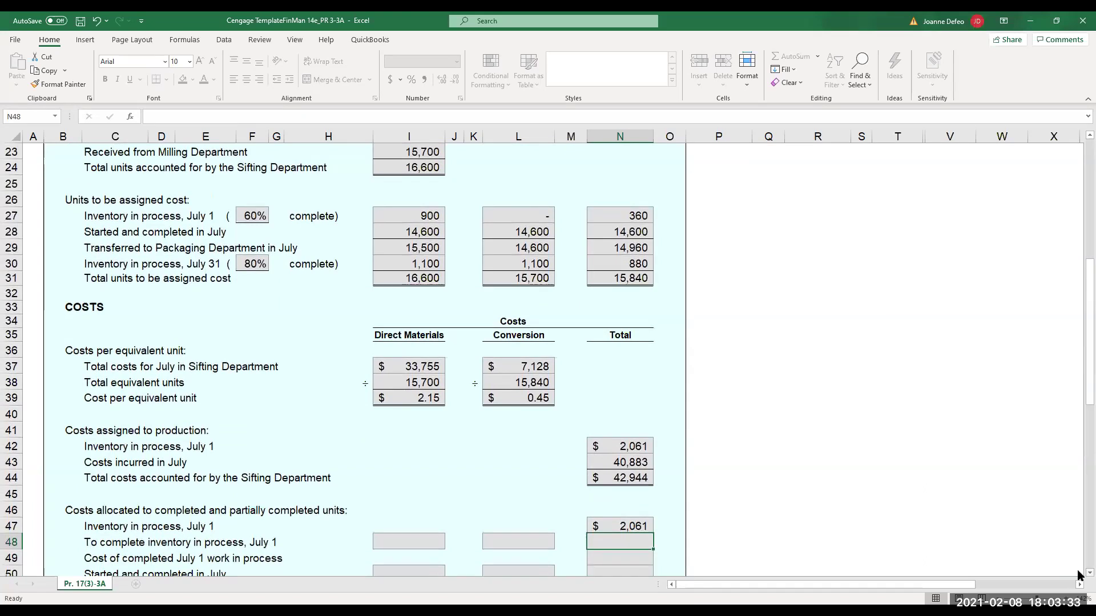
scroll(1077, 574, "down", 2)
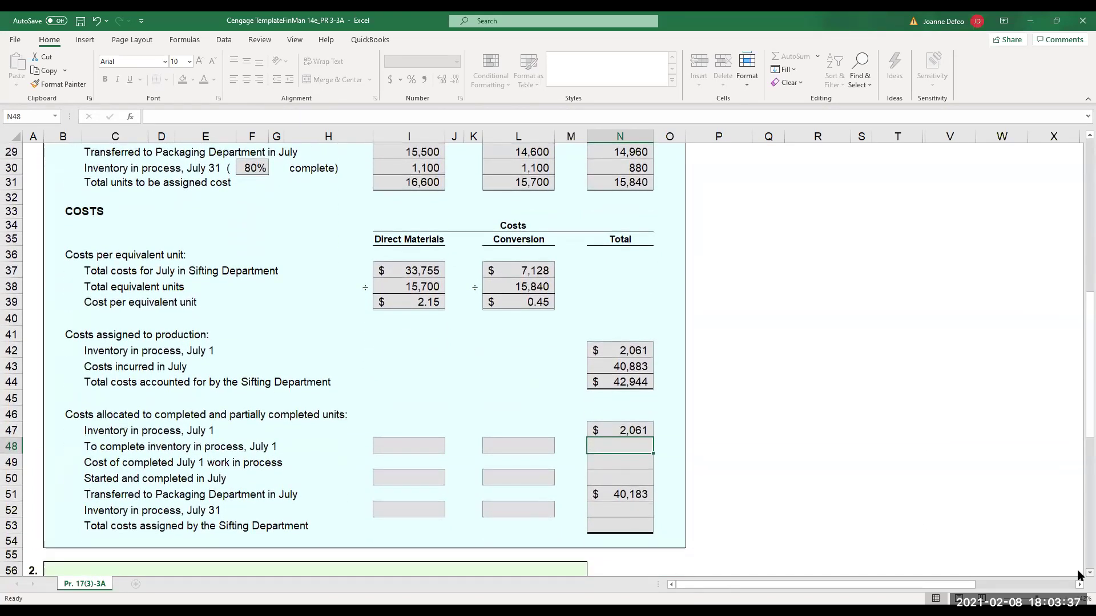
left_click(419, 445)
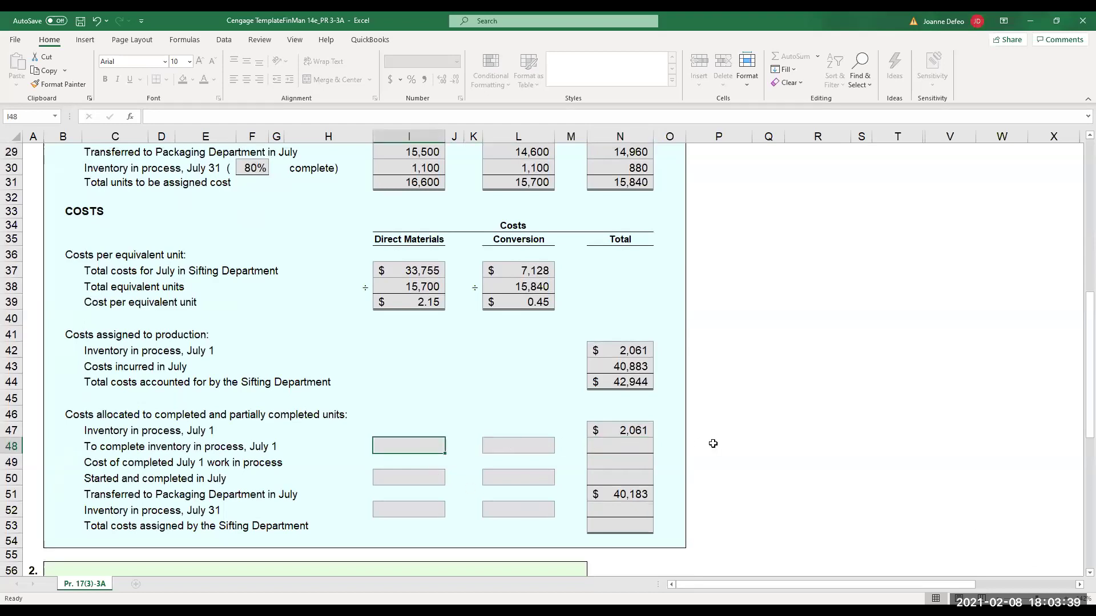
type("0")
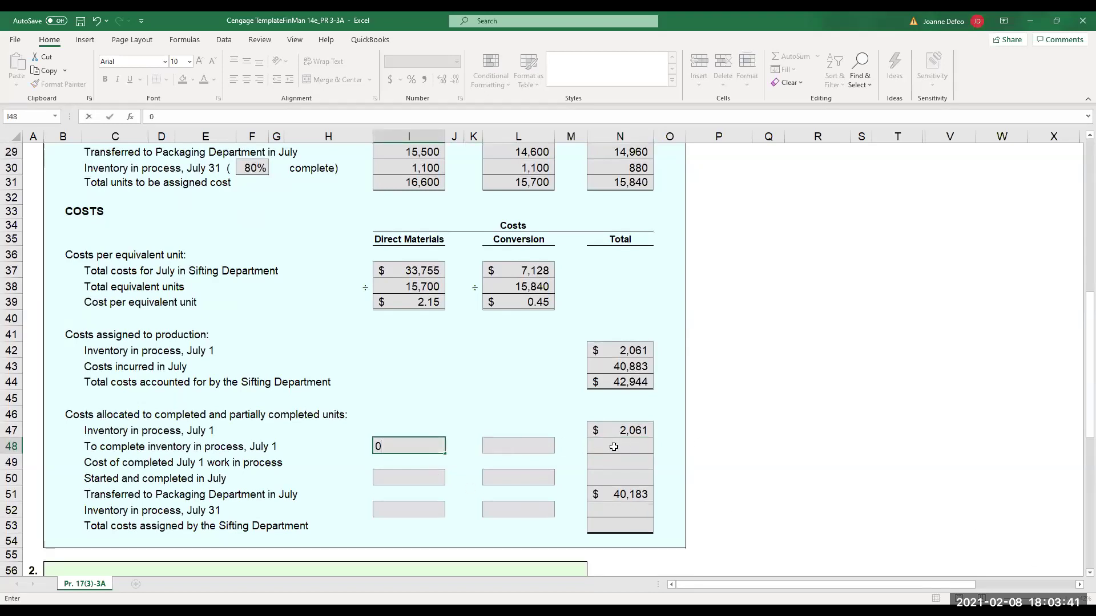
left_click(538, 447)
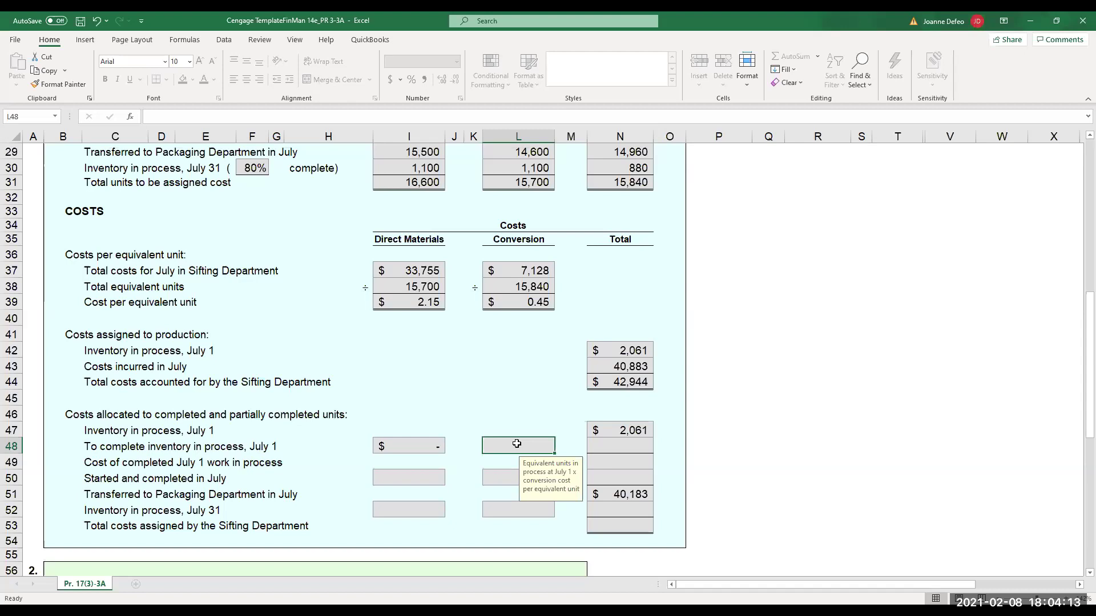
type("=+")
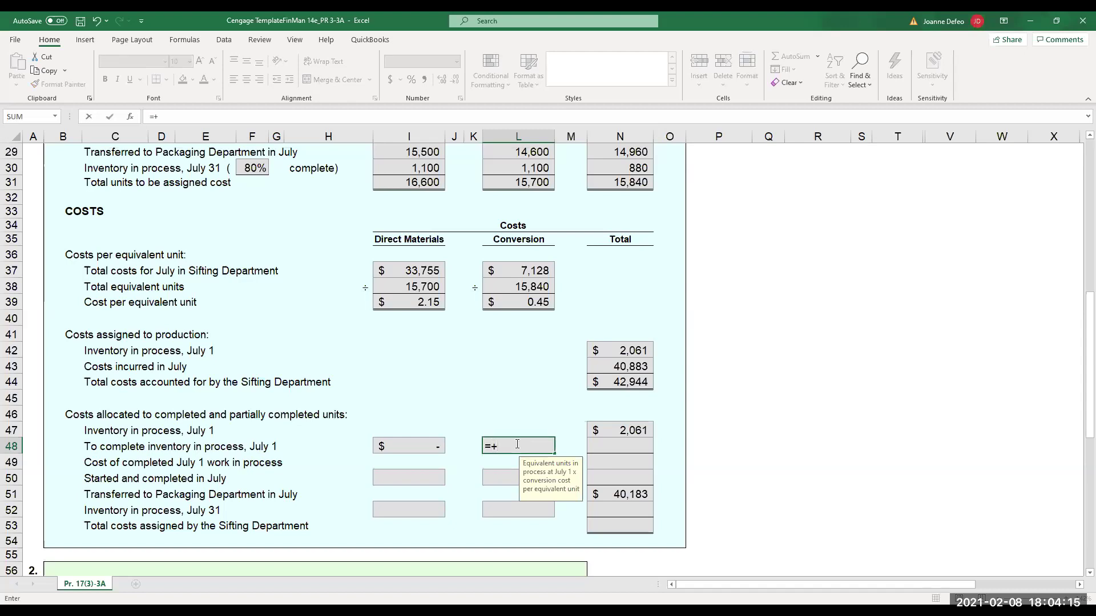
type("162")
type("45")
key("Return")
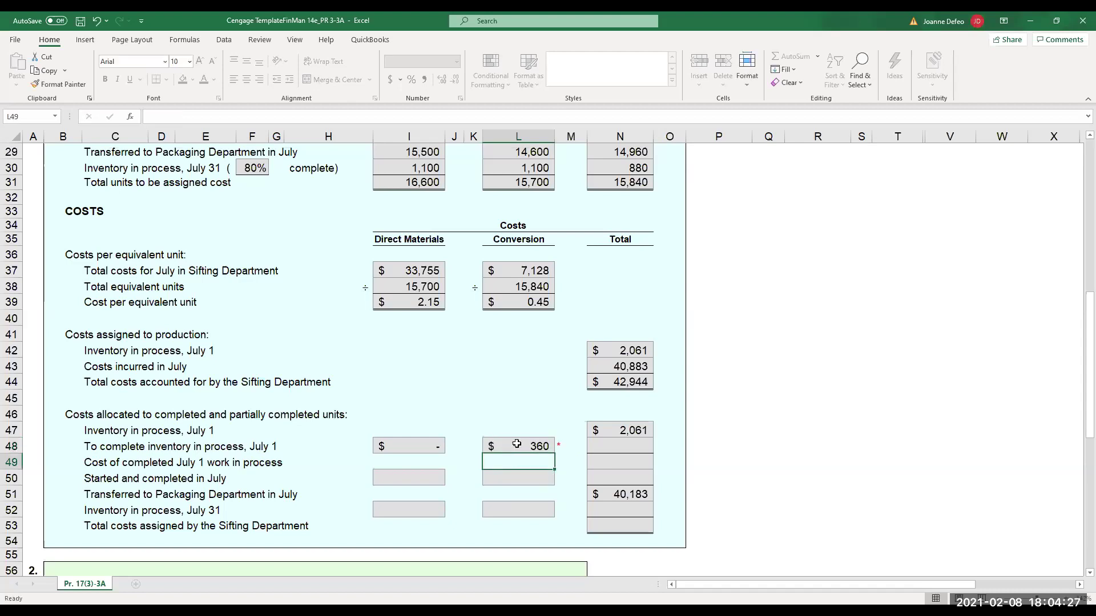
left_click(516, 444)
key("Delete")
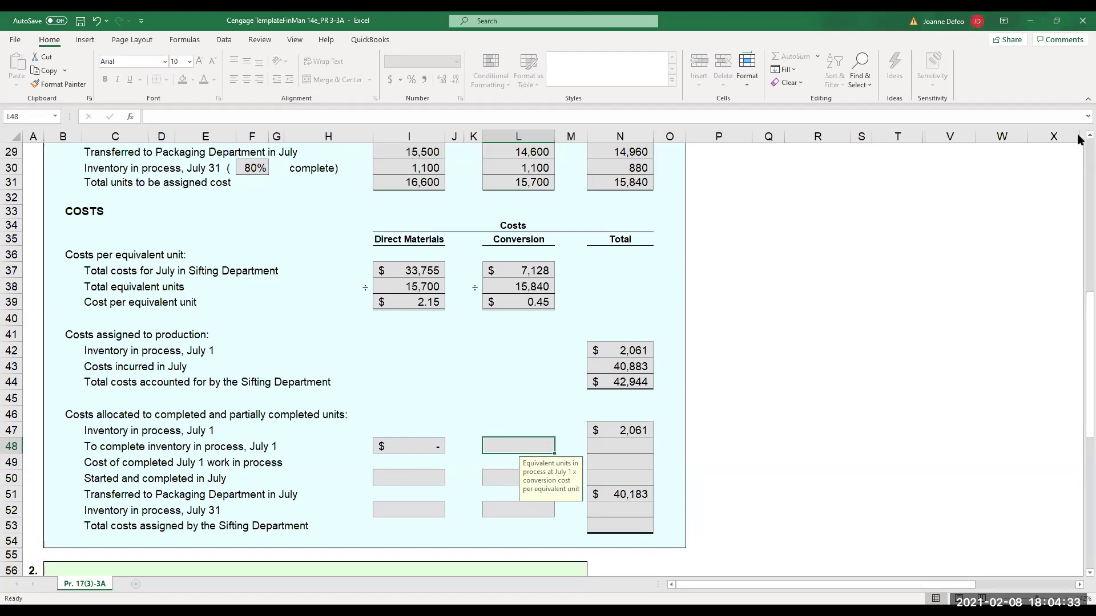
Check the July 1 conversion equivalent units and enter =+360*L39 in L48 as the conversion cost to complete the July 1 inventory.
scroll(1079, 139, "up", 4)
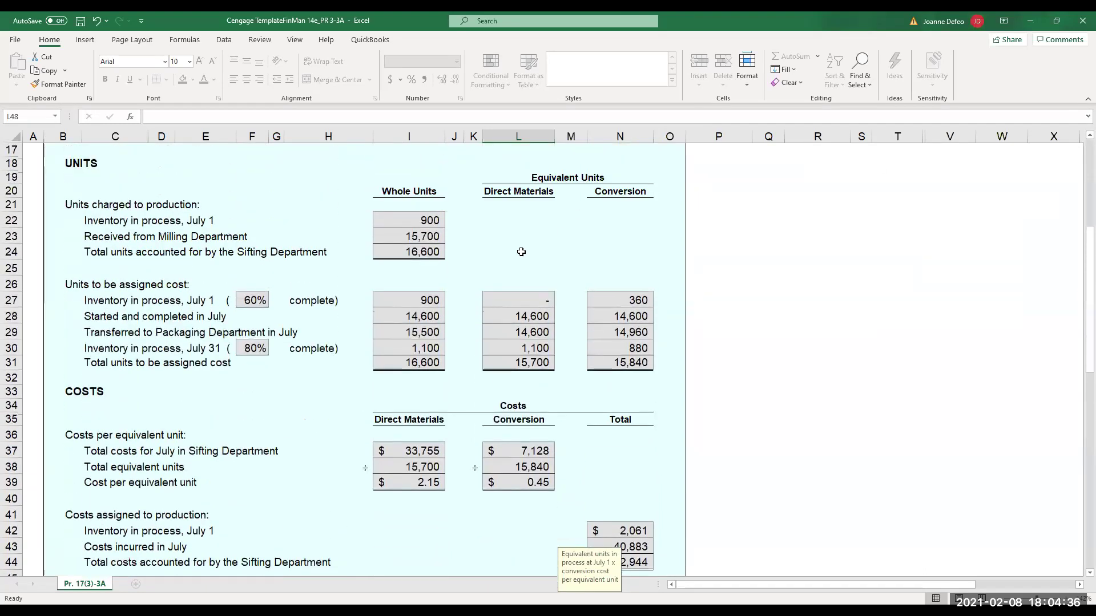
left_click(614, 302)
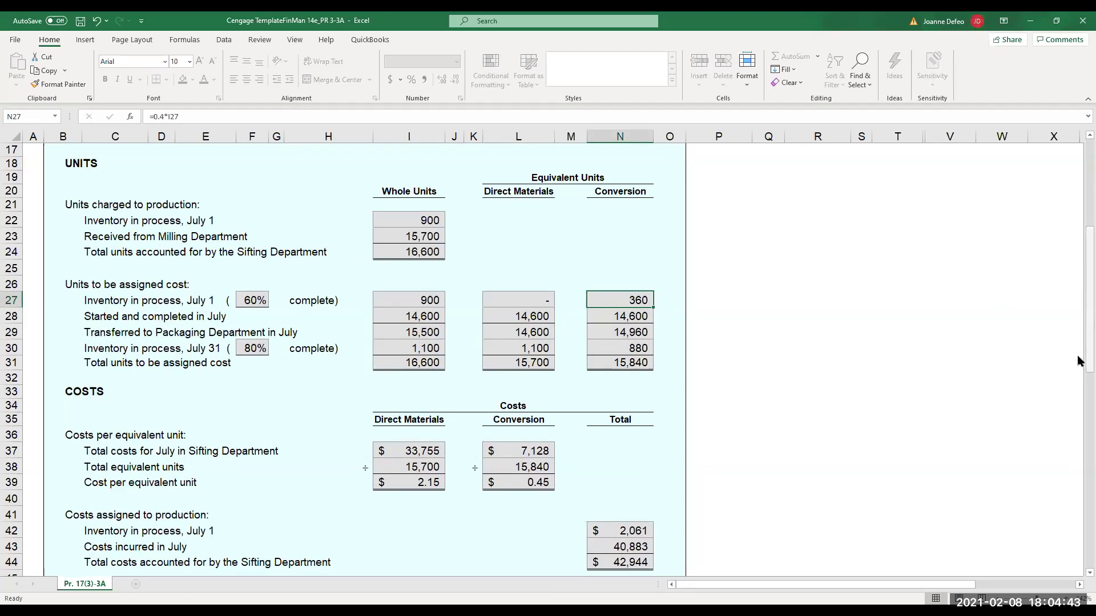
left_click_drag(1078, 361, 1077, 425)
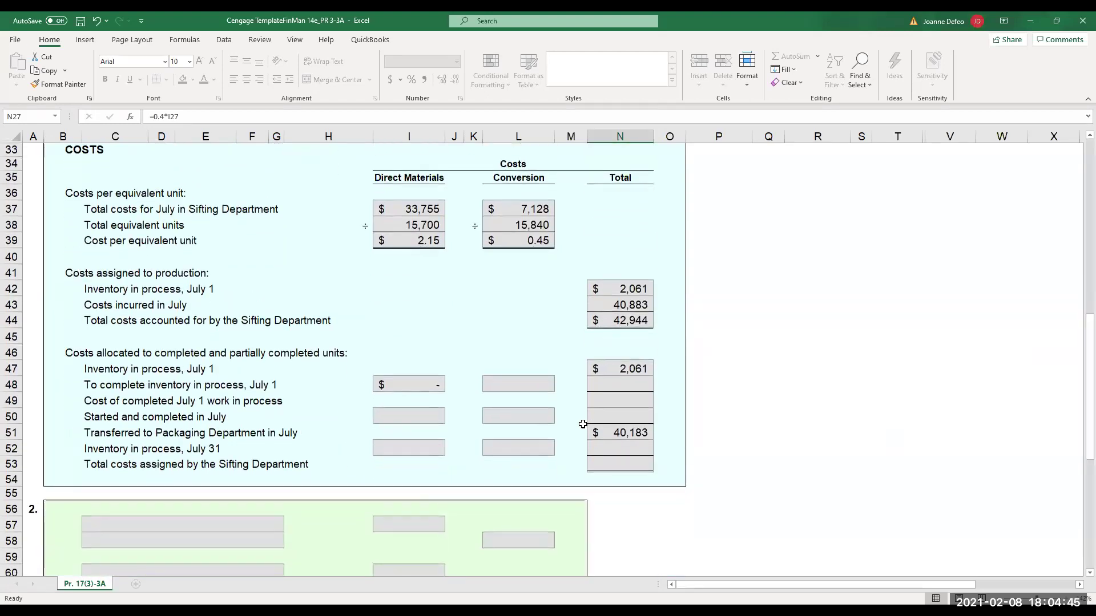
left_click(502, 387)
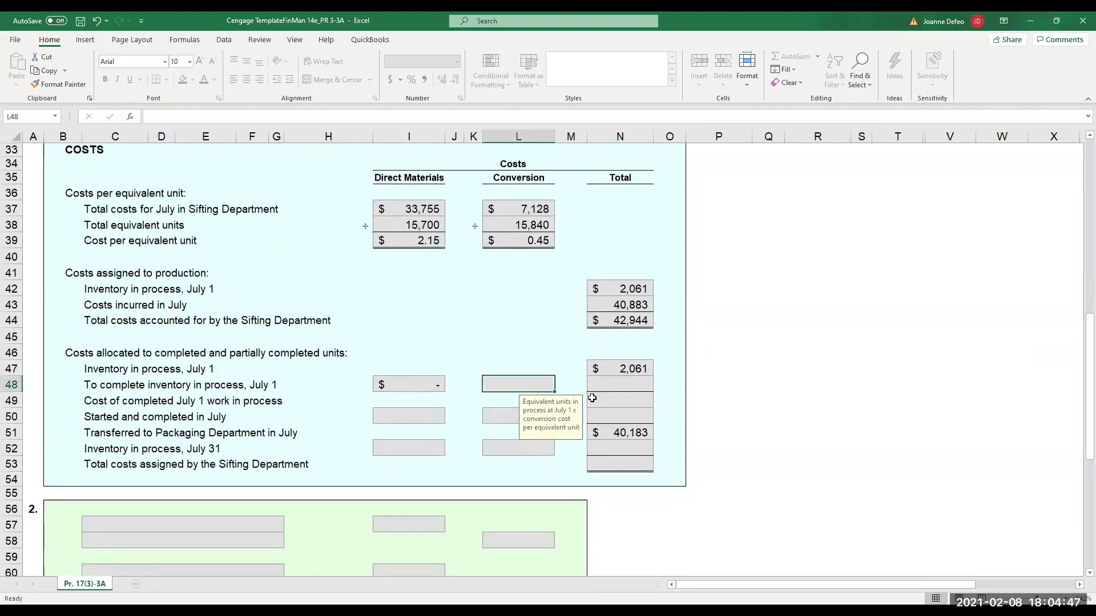
type("=+")
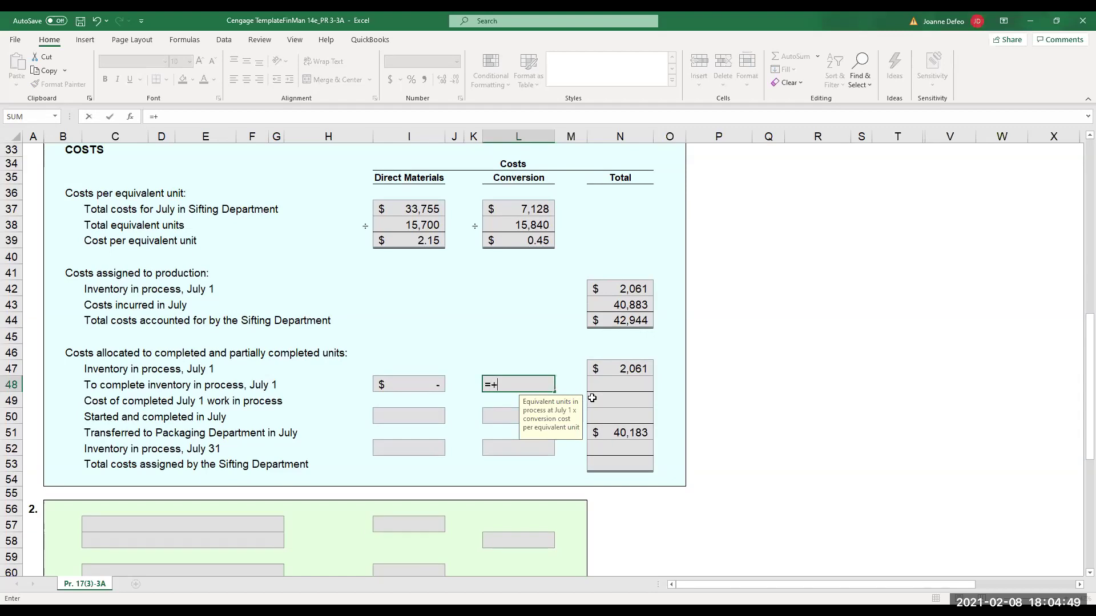
type("360")
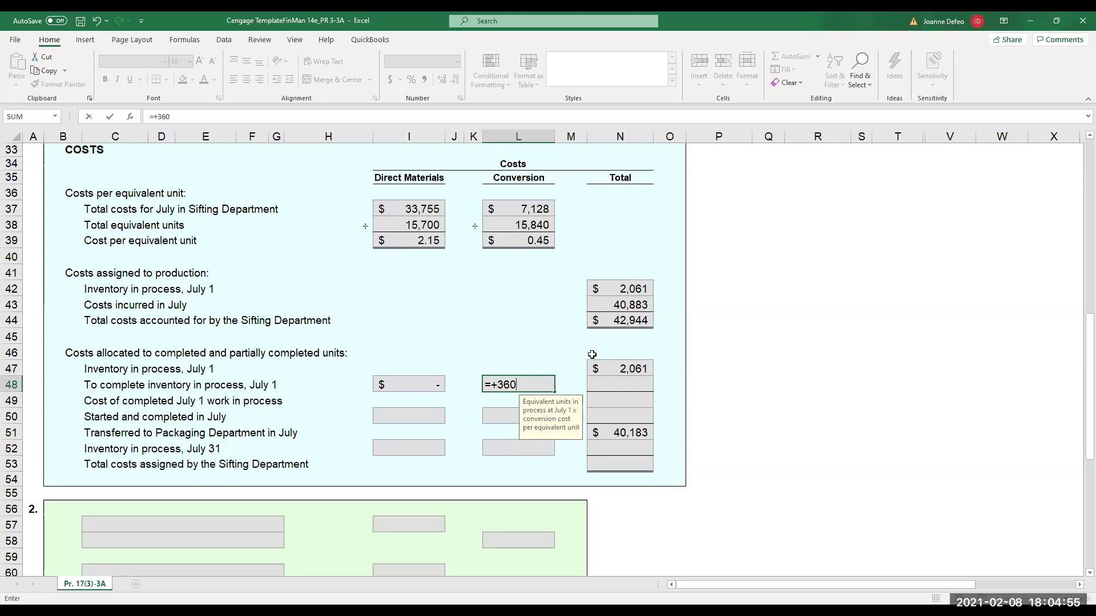
type("*")
left_click(536, 240)
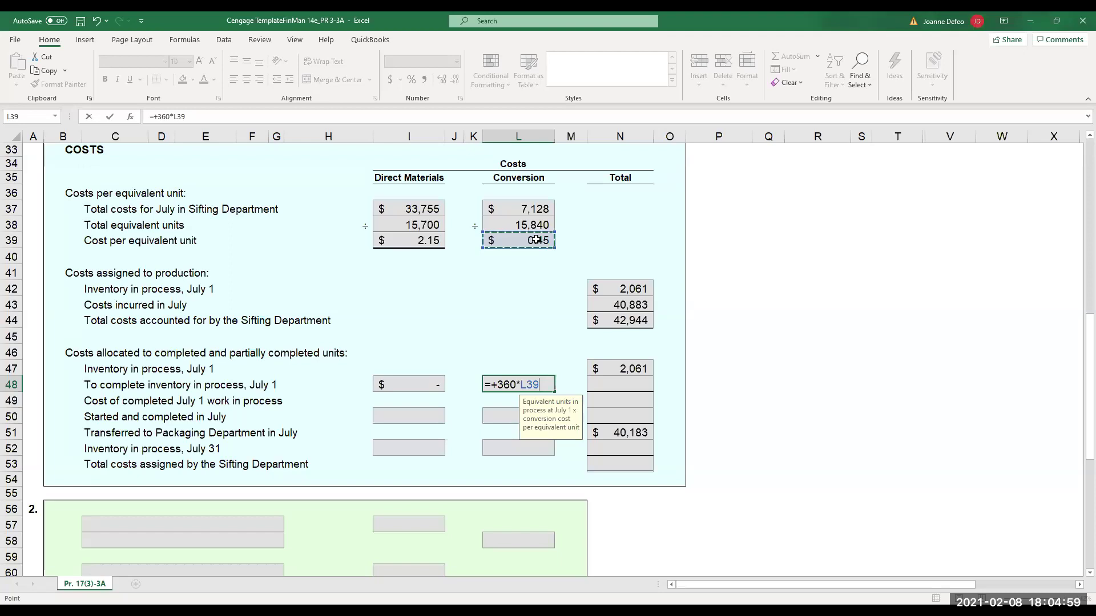
key("Return")
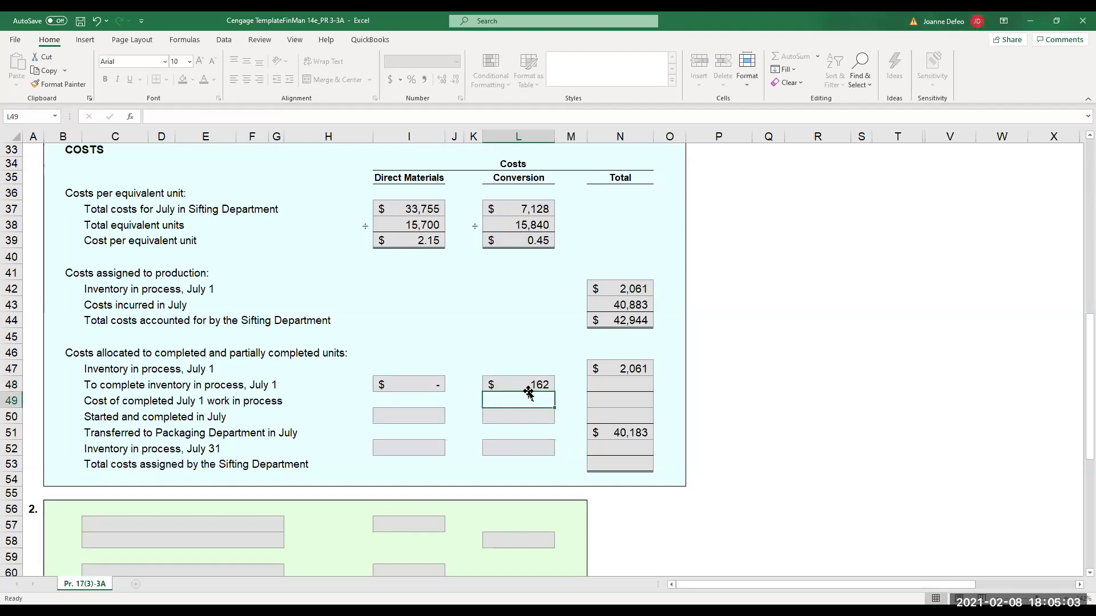
Enter 162 in N48 as the total cost to complete the July 1 inventory in process.
left_click(600, 387)
type("162")
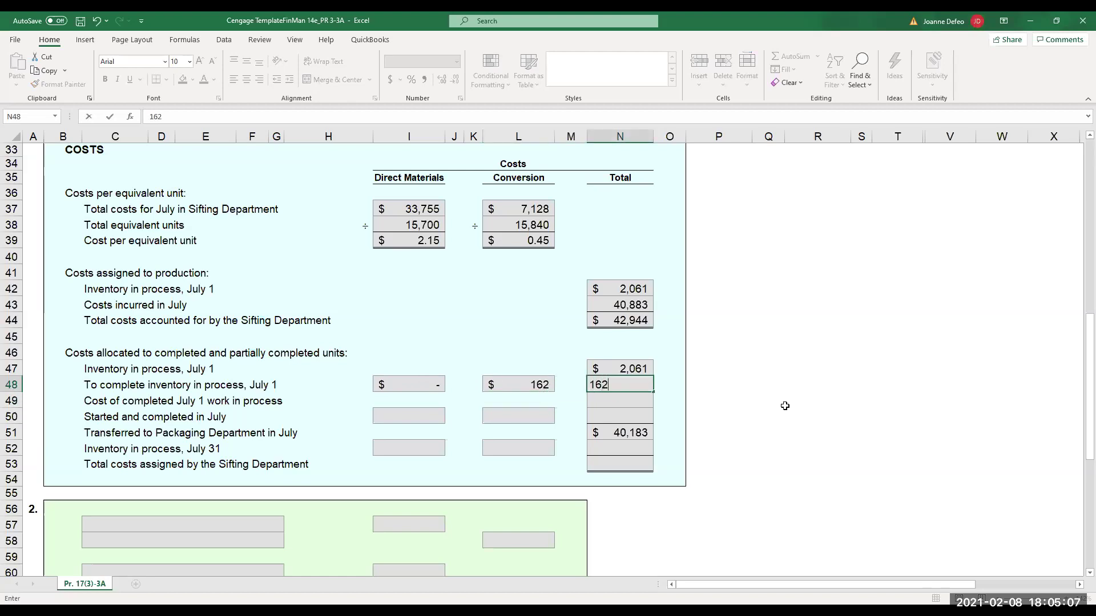
key("Return")
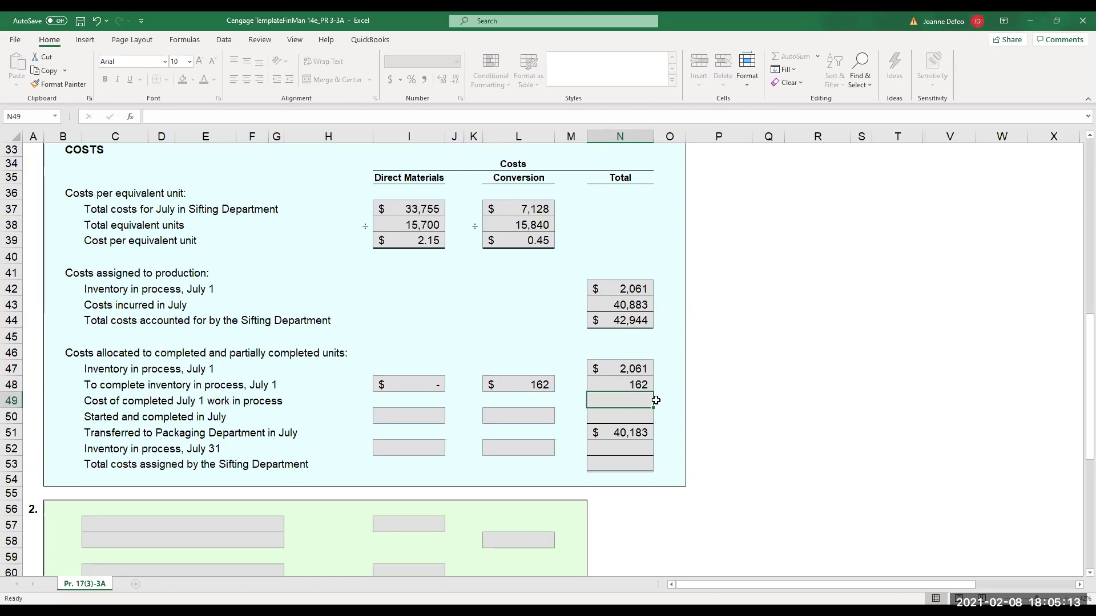
Enter =+N47+N48 in N49 for the cost of completed July 1 work in process.
type("=+")
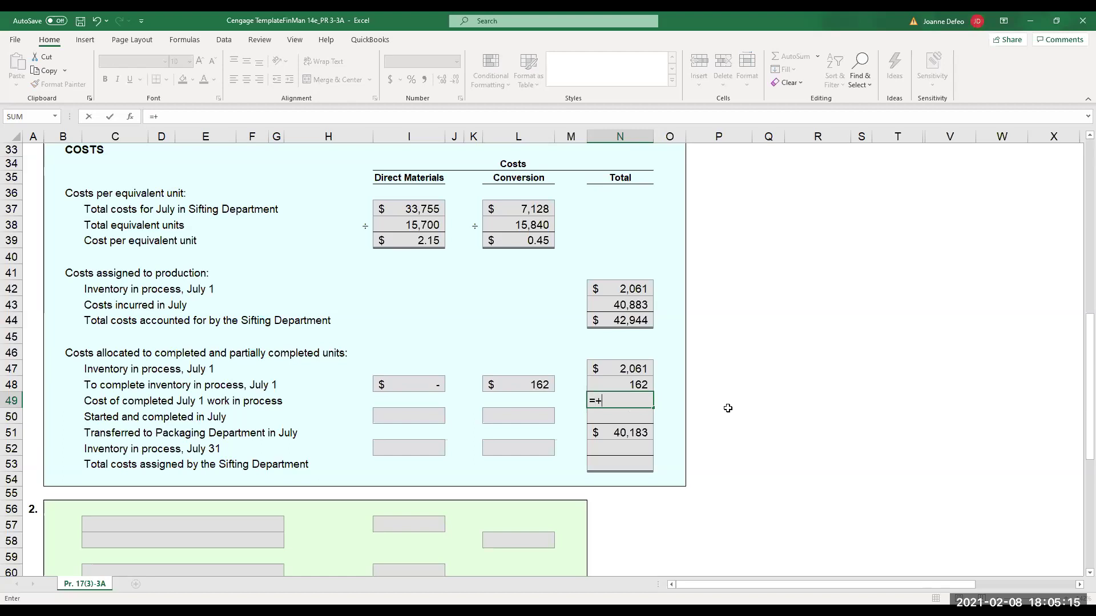
left_click(642, 368)
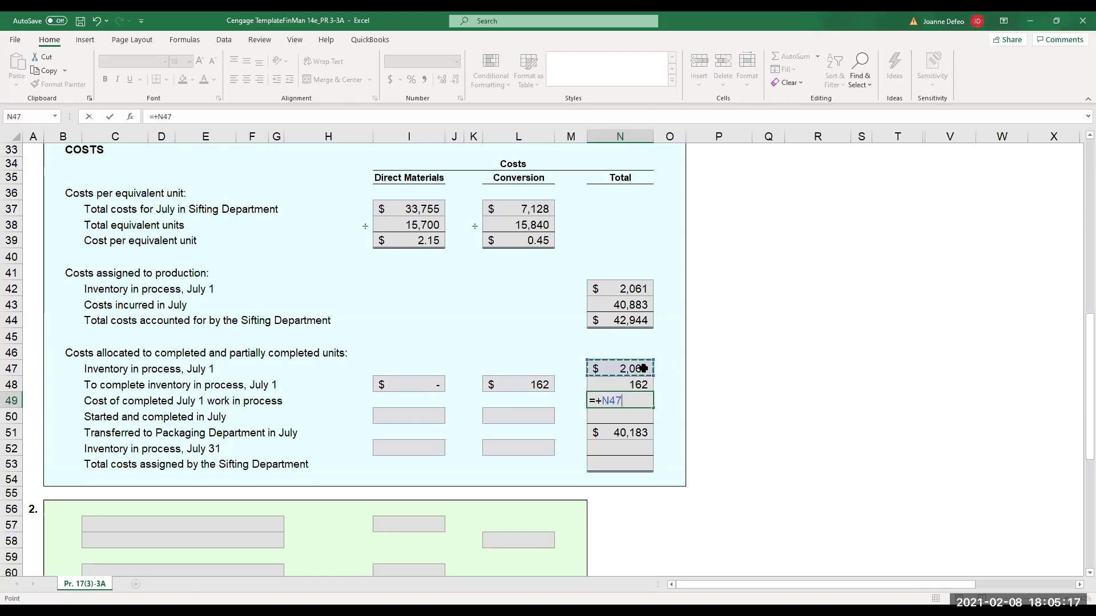
type("+")
left_click(631, 386)
key("Return")
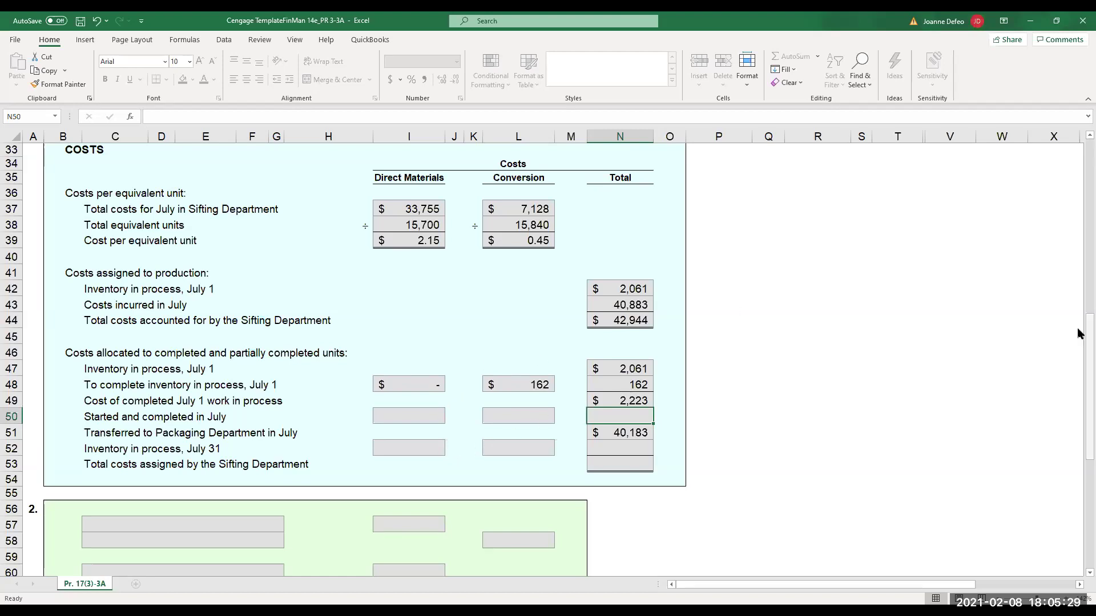
Check the units started and completed in July and enter =14600*I39 in I50 as their direct materials cost.
left_click_drag(1078, 334, 1078, 260)
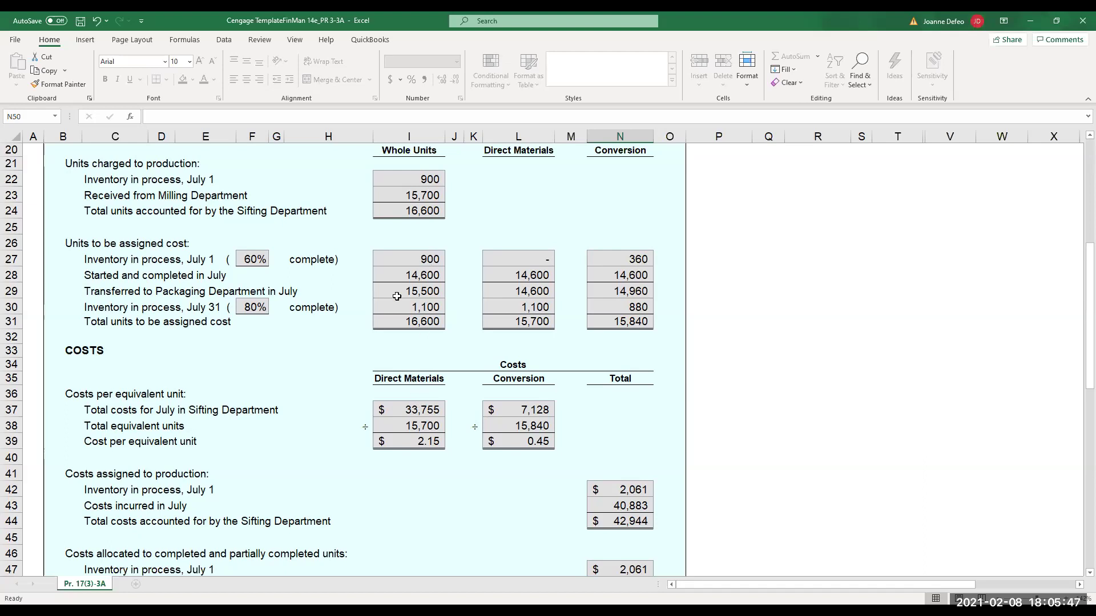
left_click_drag(112, 276, 619, 275)
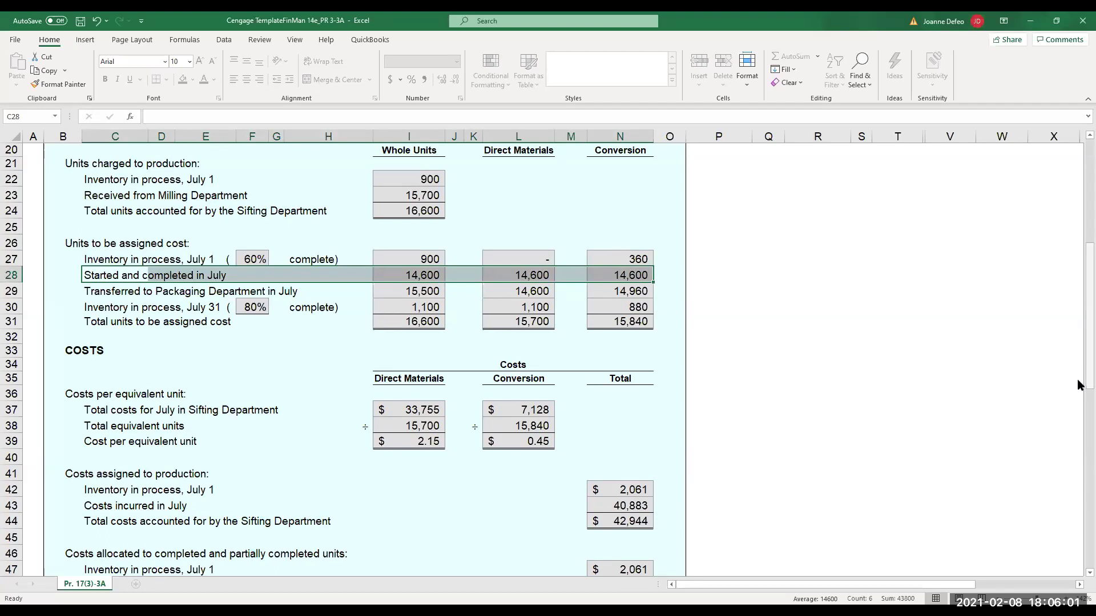
left_click_drag(1078, 386, 1079, 477)
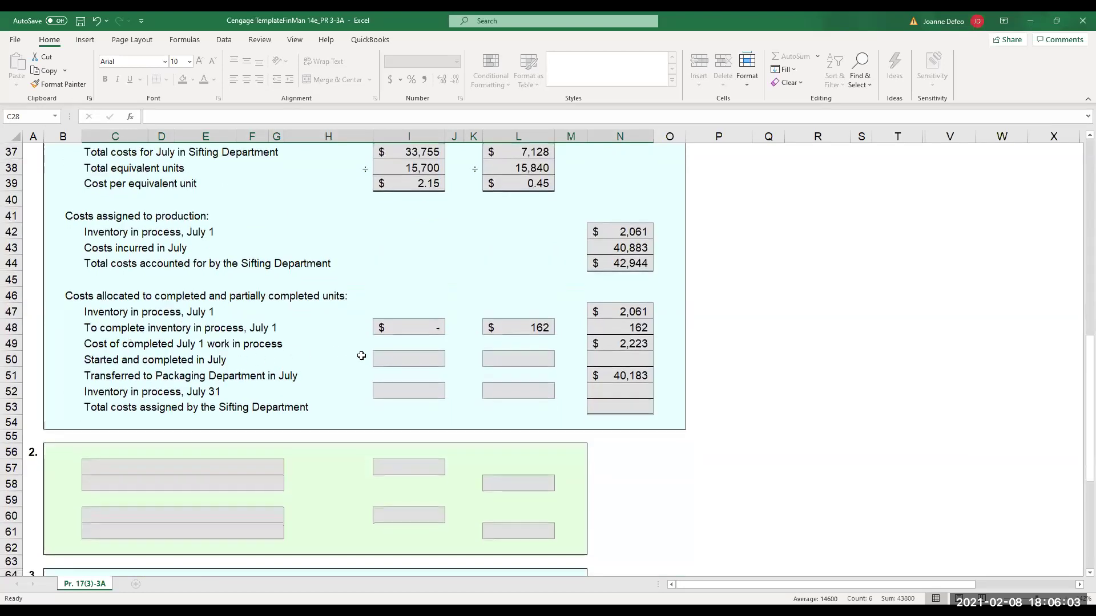
left_click(384, 359)
type("=")
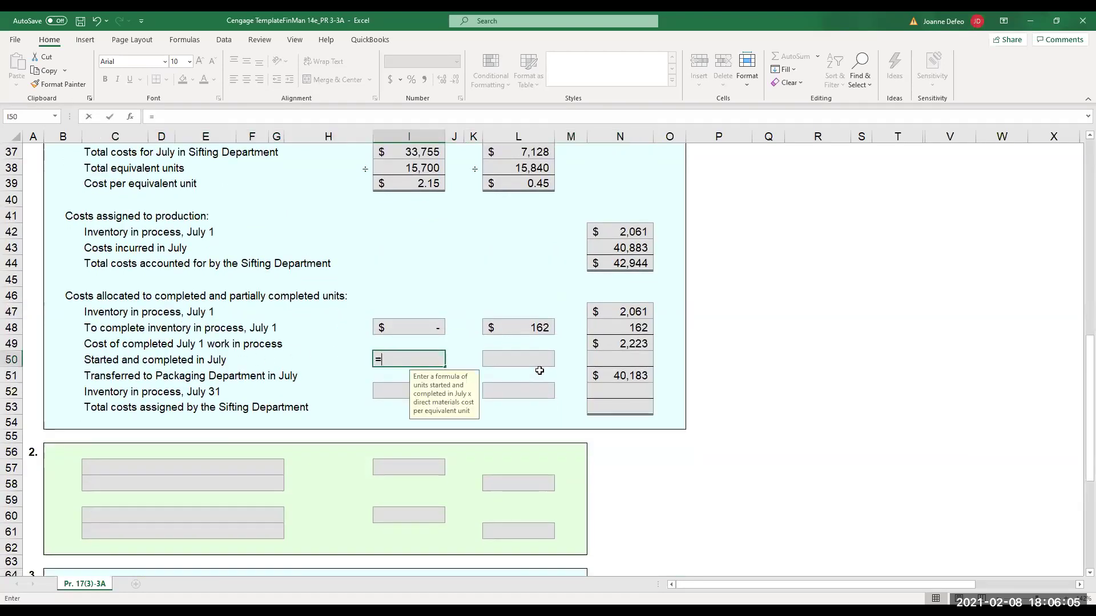
type("14600")
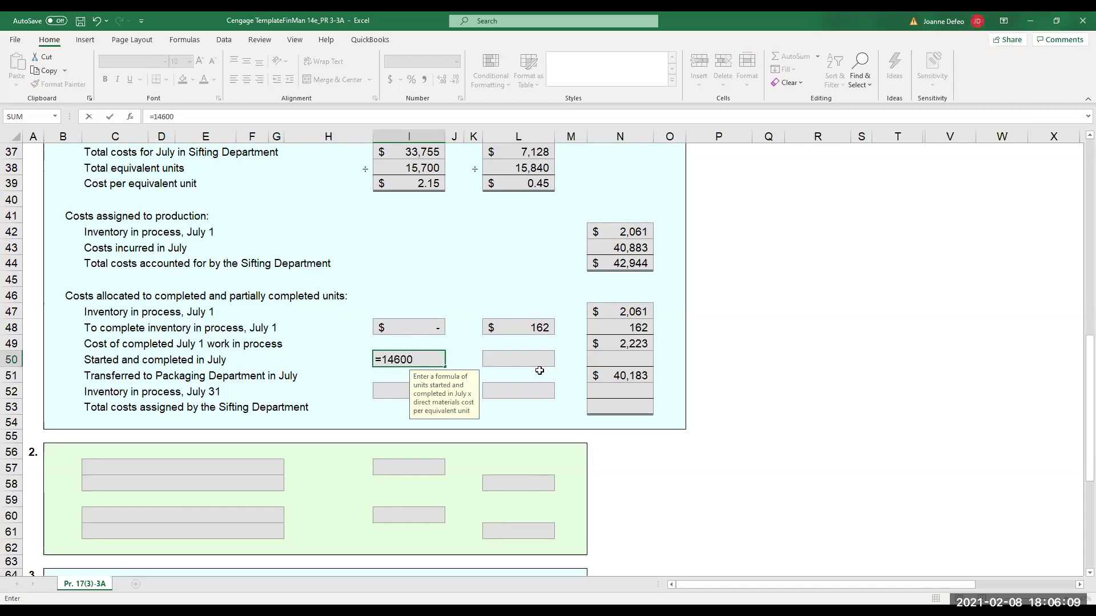
type("*")
left_click(403, 184)
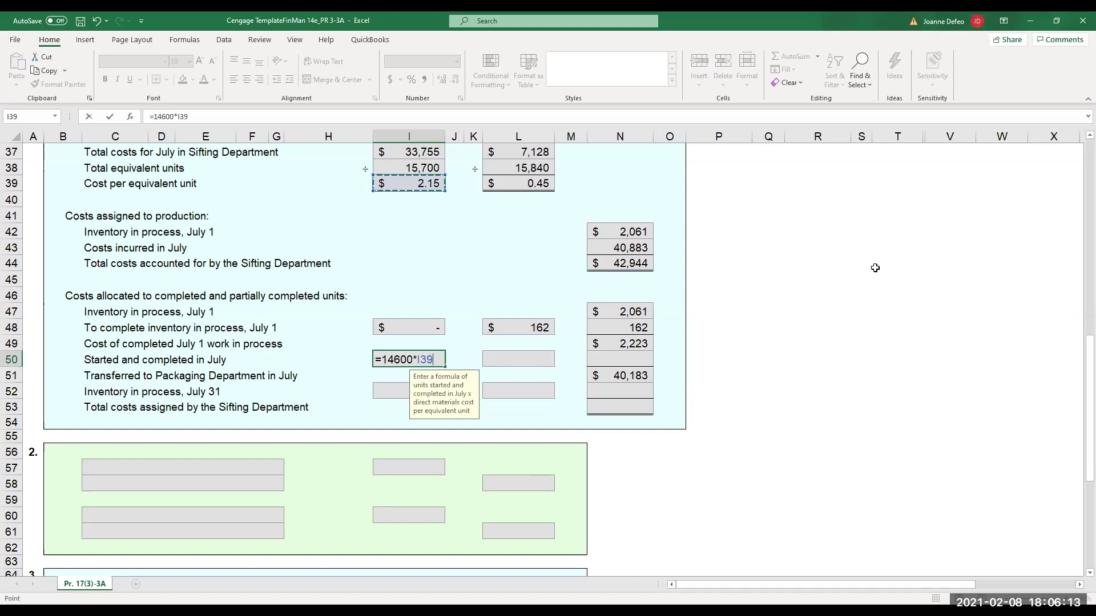
key("Return")
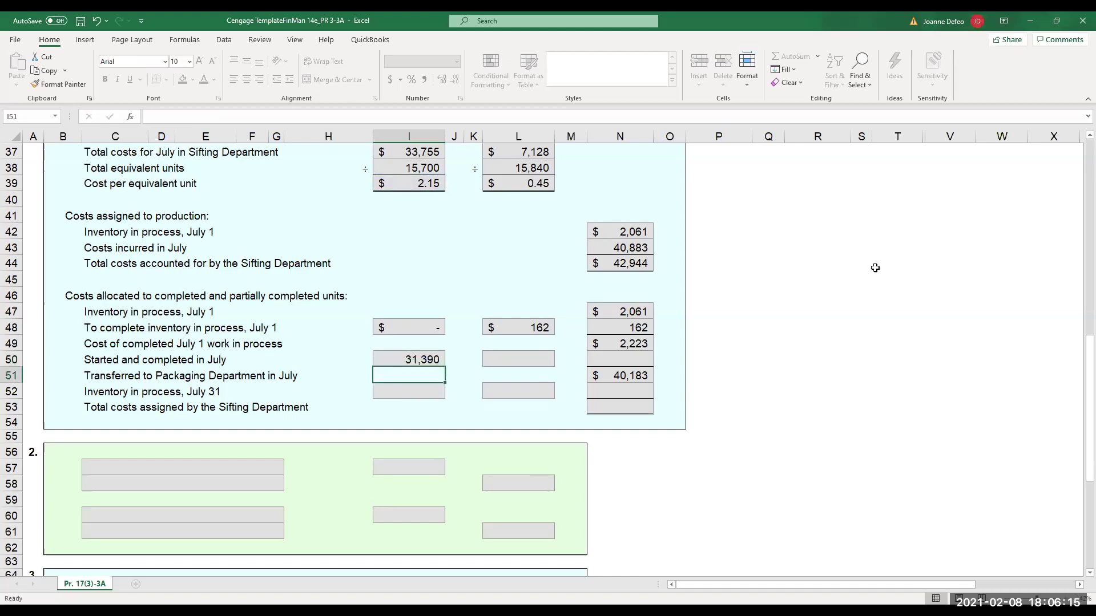
Enter =+L28*L39 in L50 for the conversion cost of units started and completed in July.
scroll(1079, 139, "up", 1)
scroll(1078, 139, "up", 1)
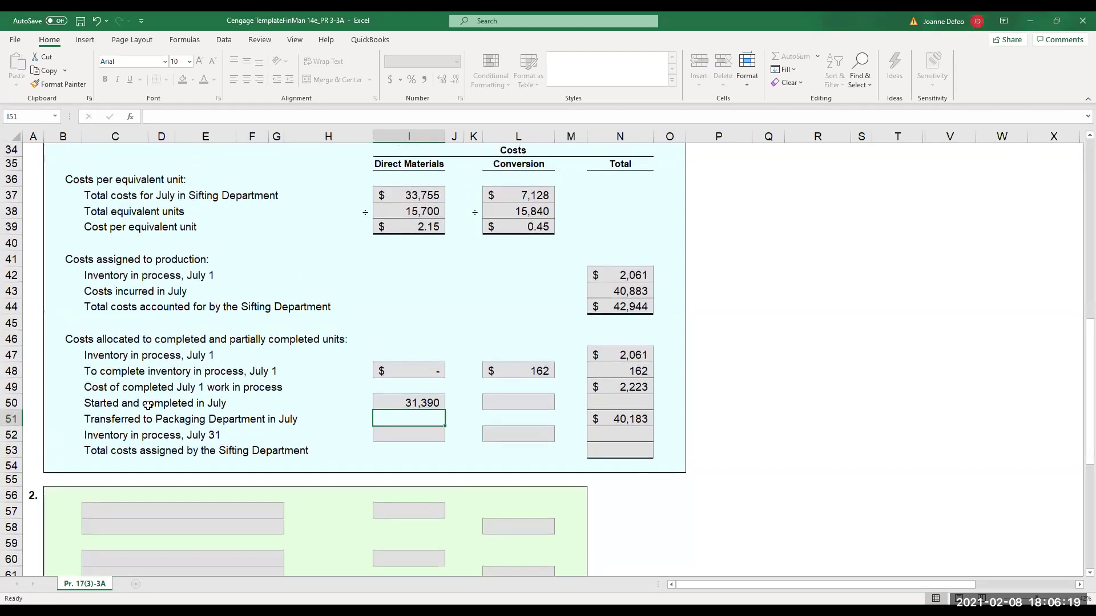
left_click(498, 402)
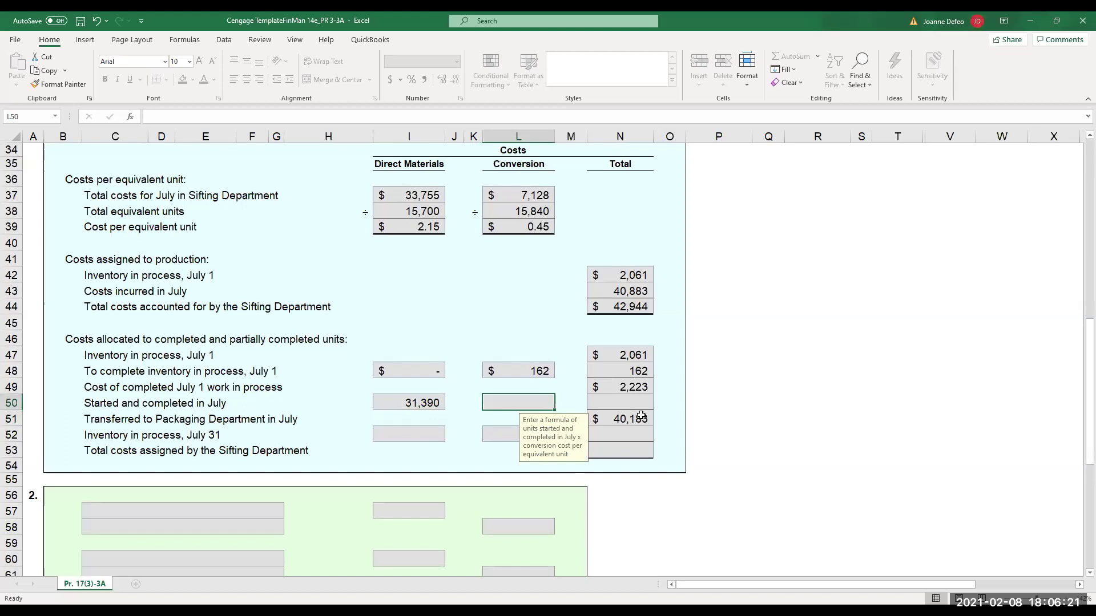
type("=+")
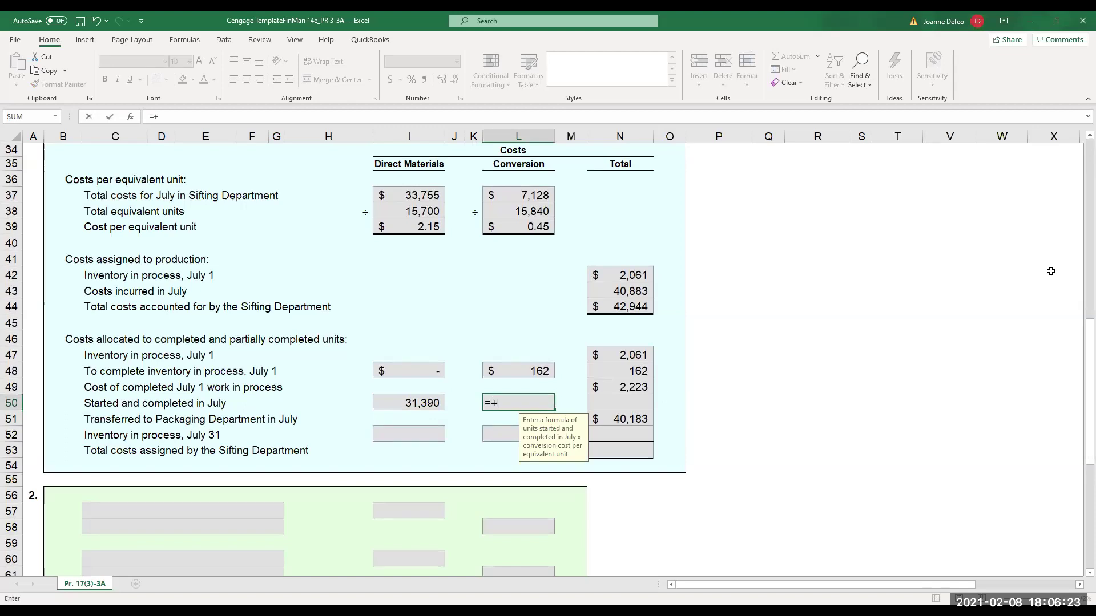
scroll(565, 500, "up", 10)
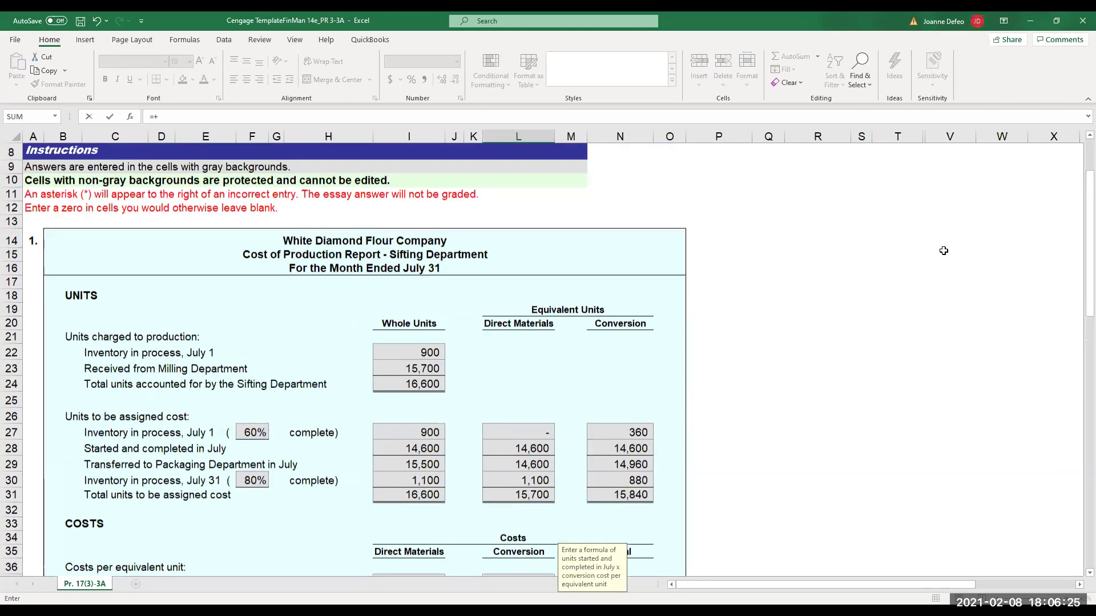
left_click(538, 494)
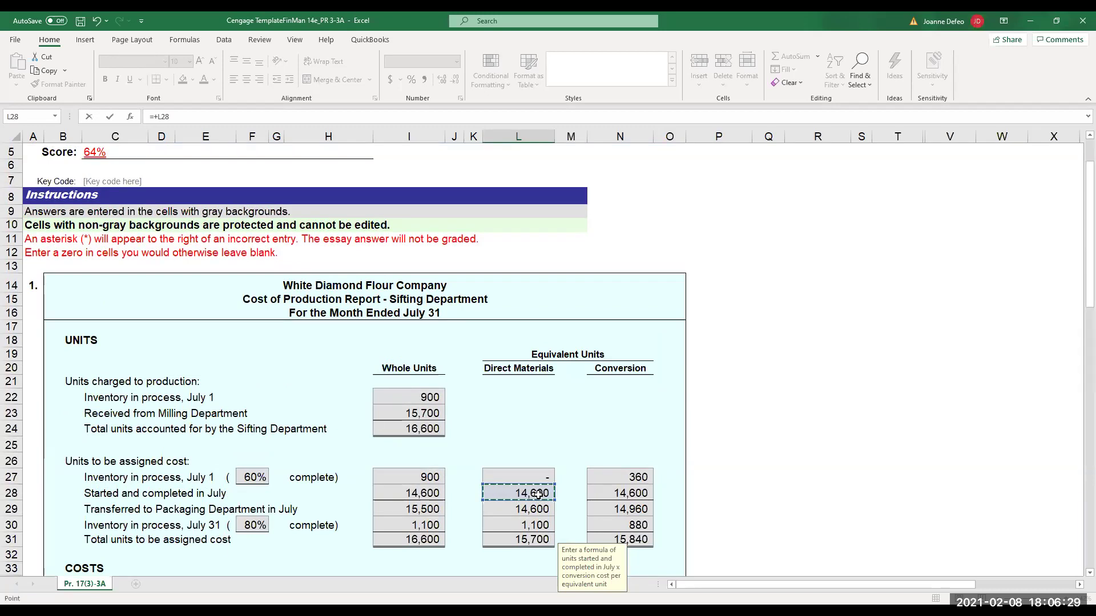
key("Return")
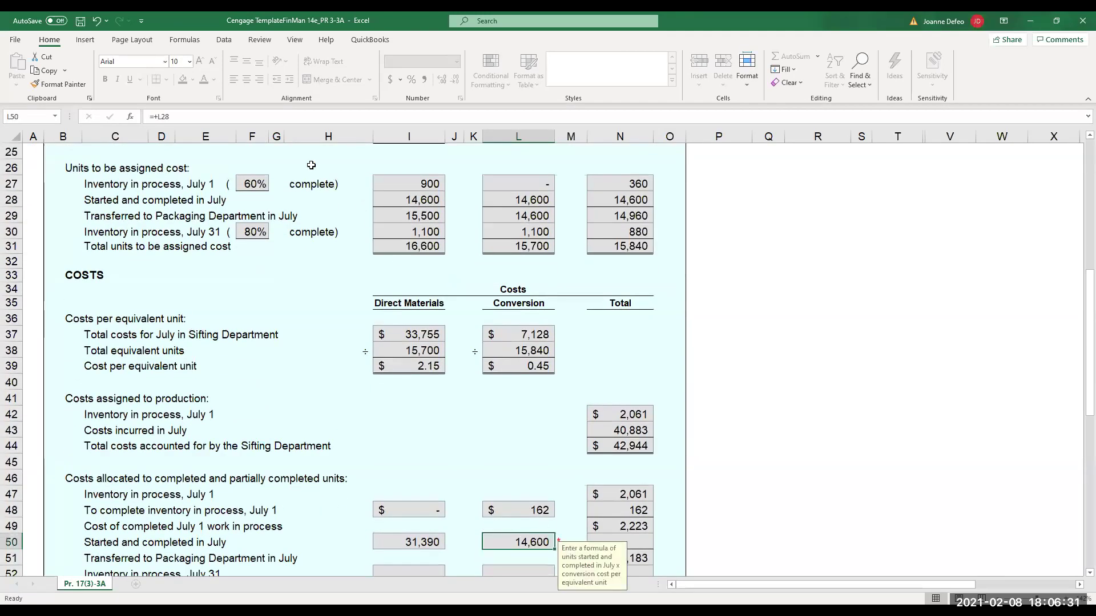
left_click(210, 118)
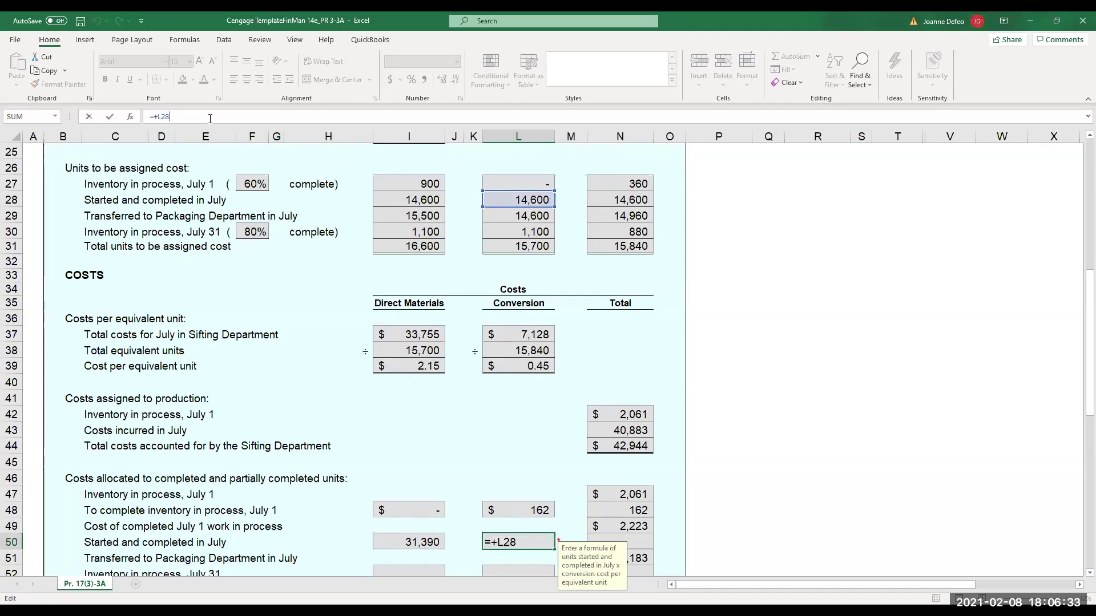
type("*")
left_click(545, 367)
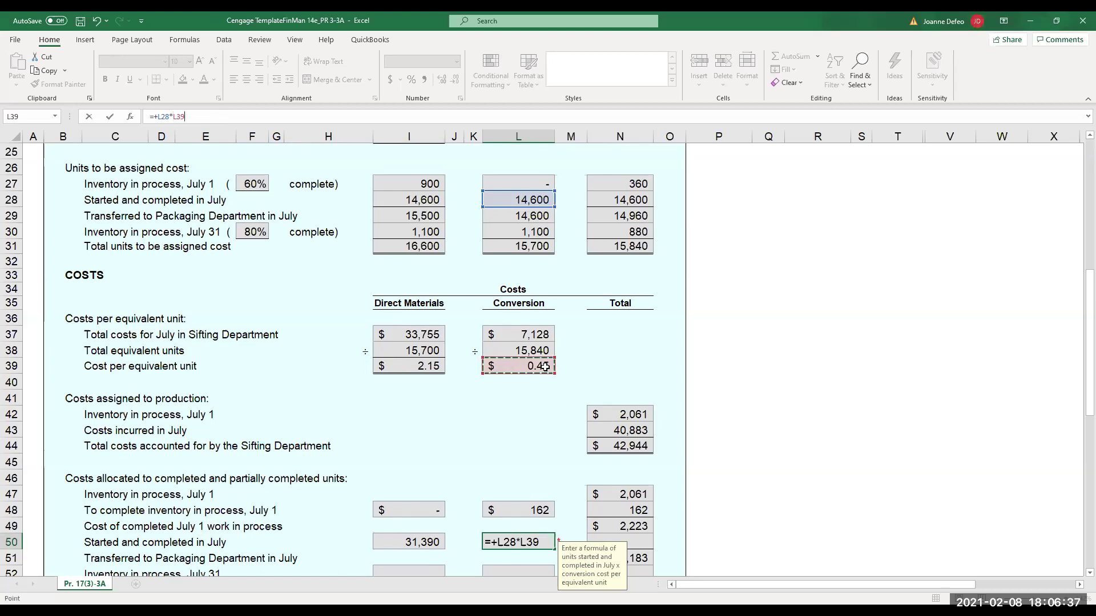
key("Return")
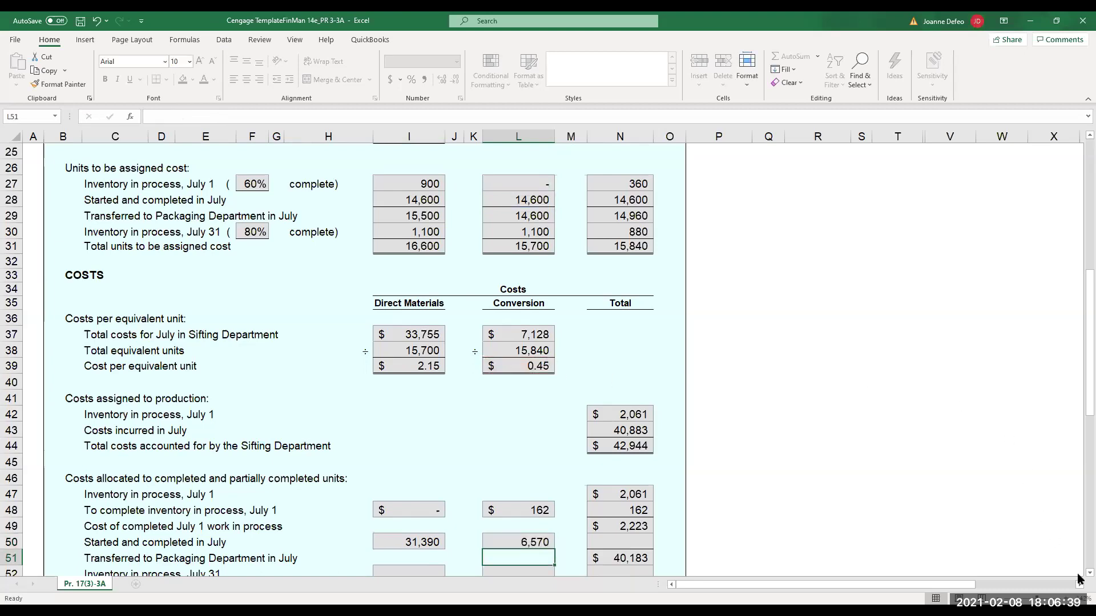
Enter =+I50+L50 in N50 for the total cost of units started and completed in July.
scroll(1078, 575, "down", 3)
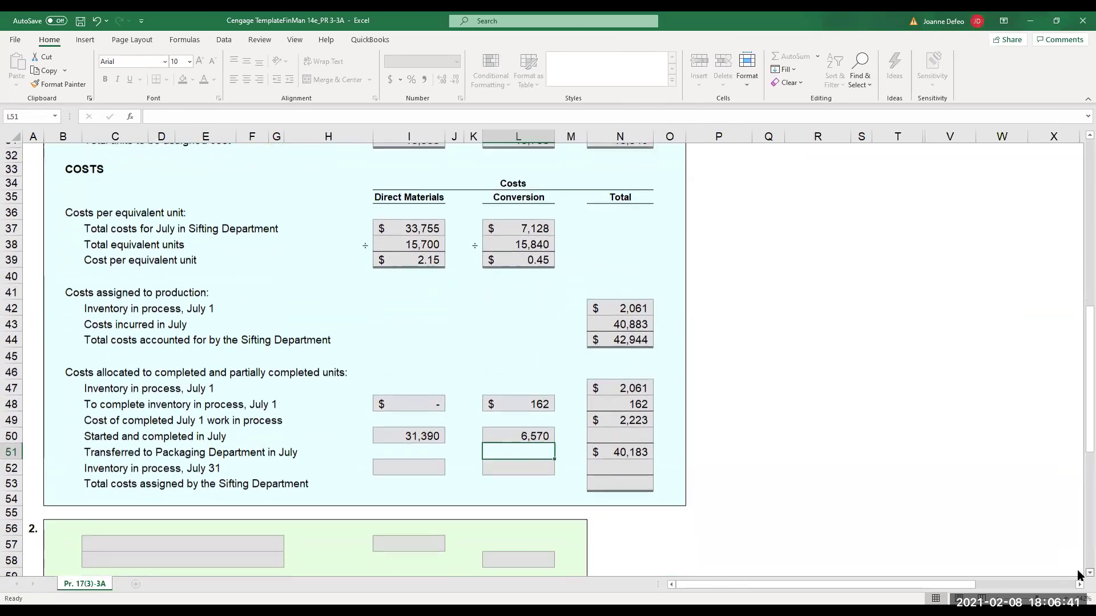
left_click(604, 429)
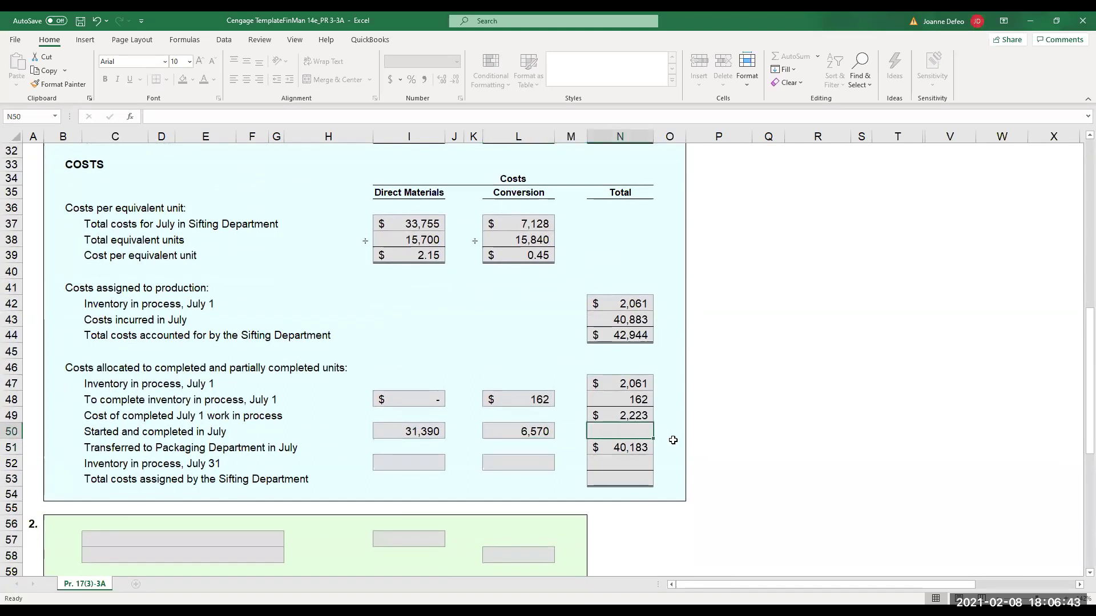
type("=+")
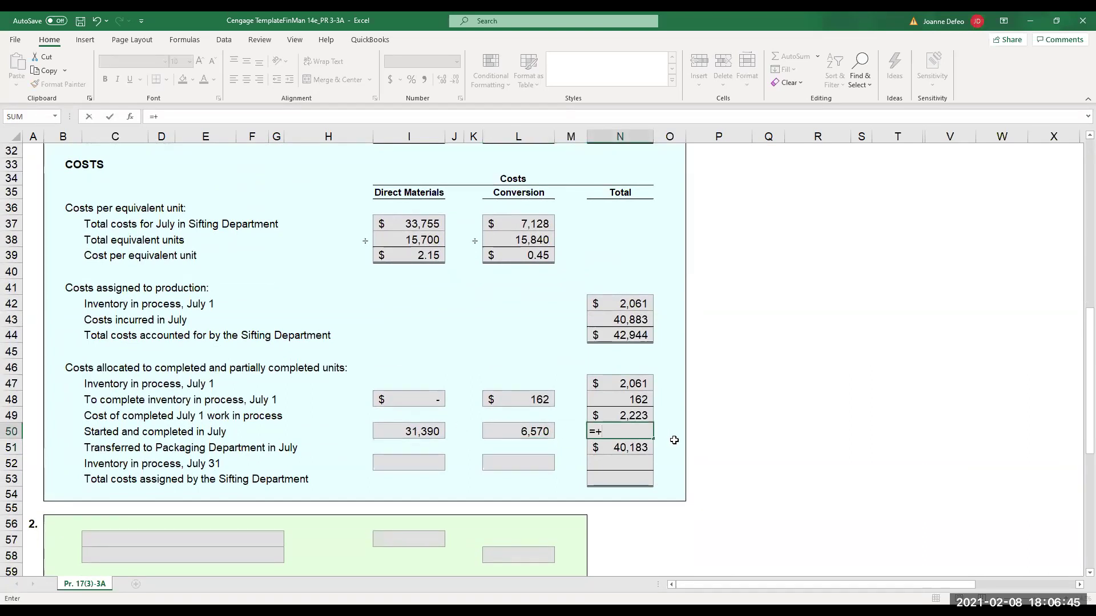
left_click(428, 432)
type("+")
left_click(508, 433)
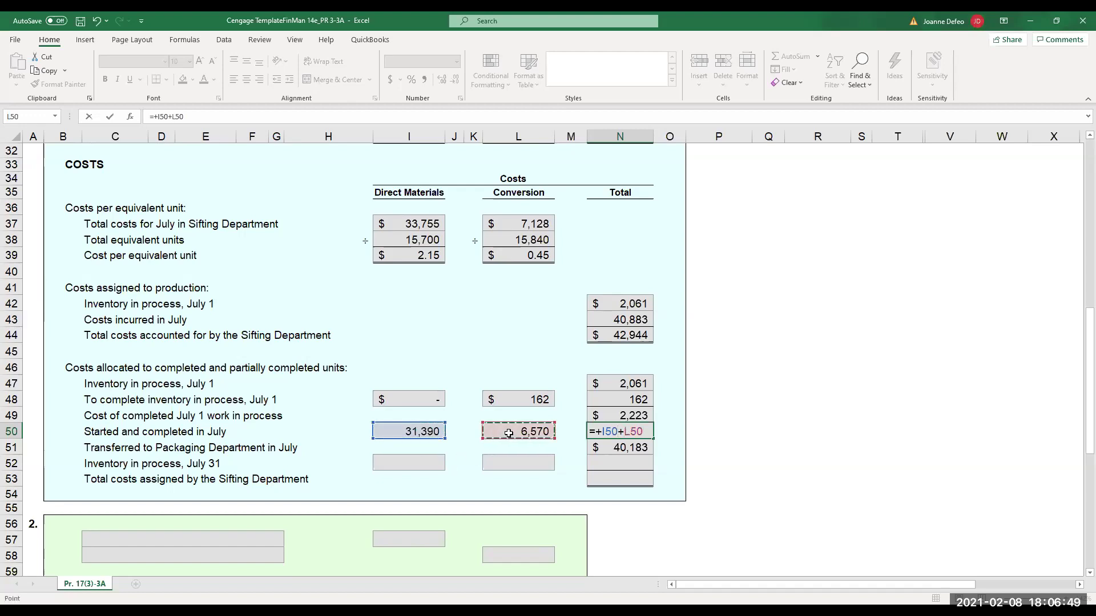
key("Return")
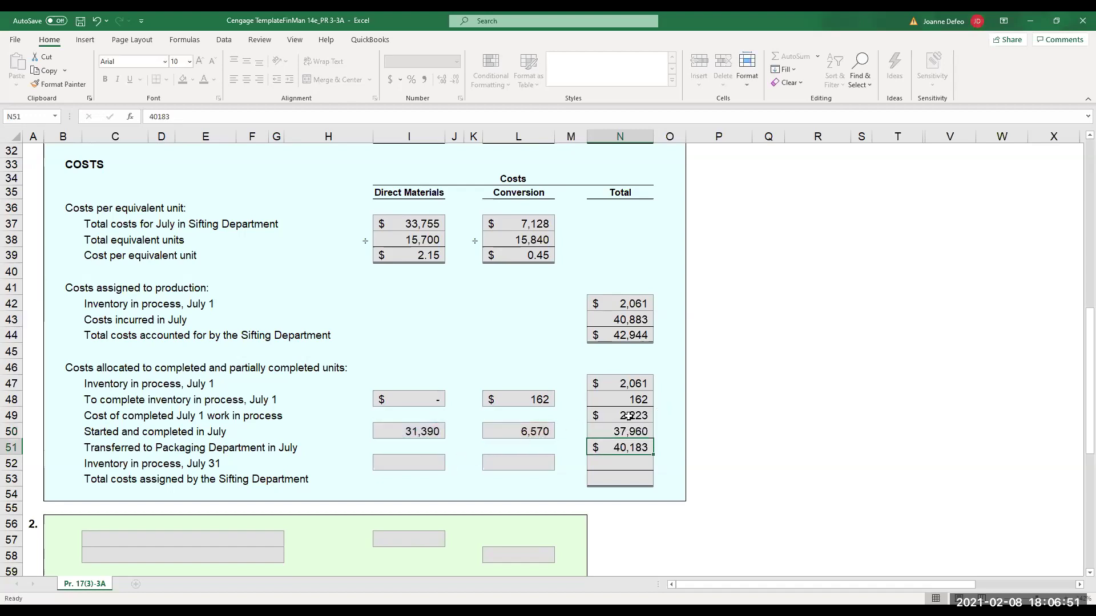
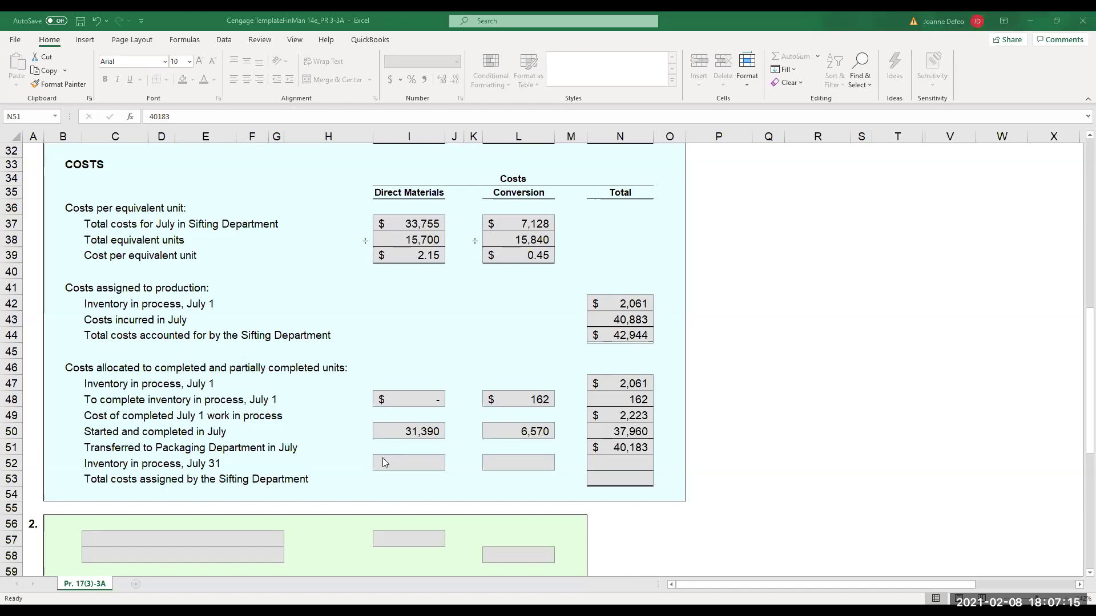
Check the July 31 in-process units in I30 and enter =1100*2.15 in I52 as their direct materials cost.
key("F2")
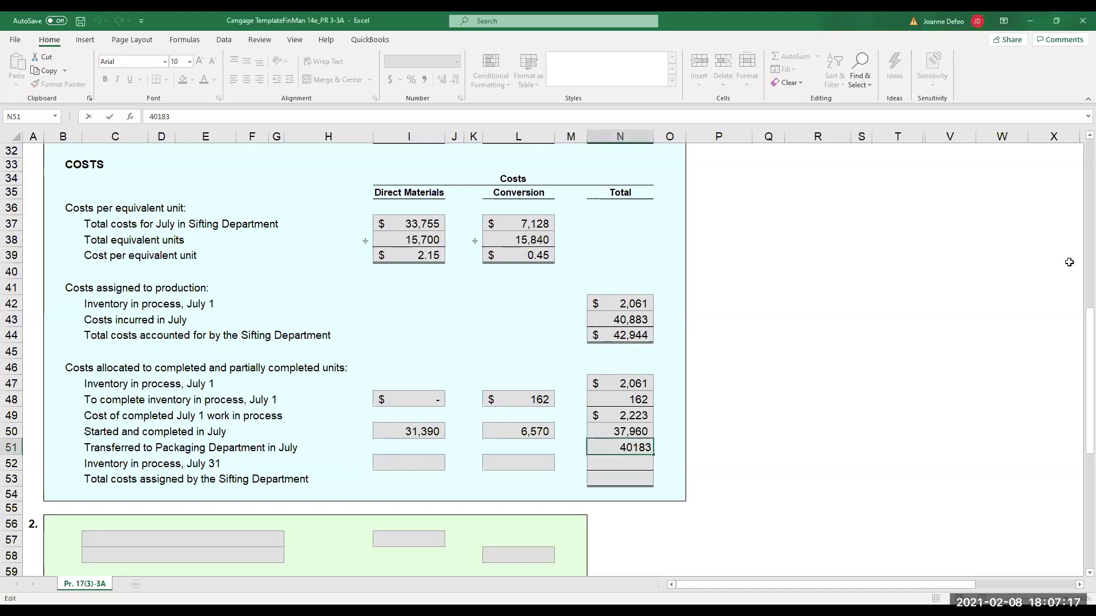
scroll(1078, 138, "up", 4)
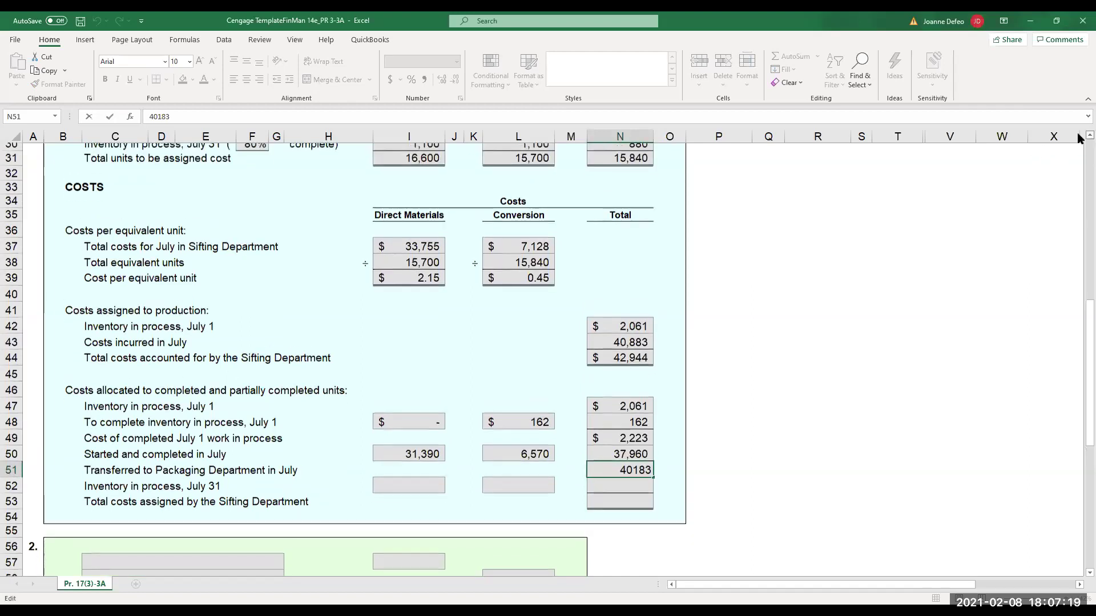
scroll(1078, 138, "up", 1)
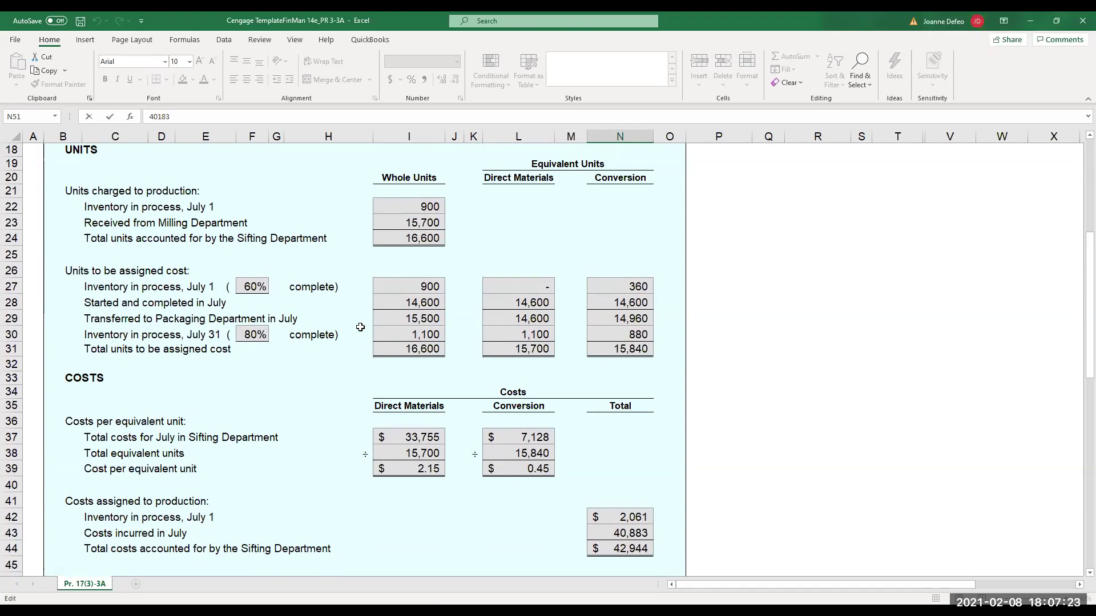
left_click(406, 336)
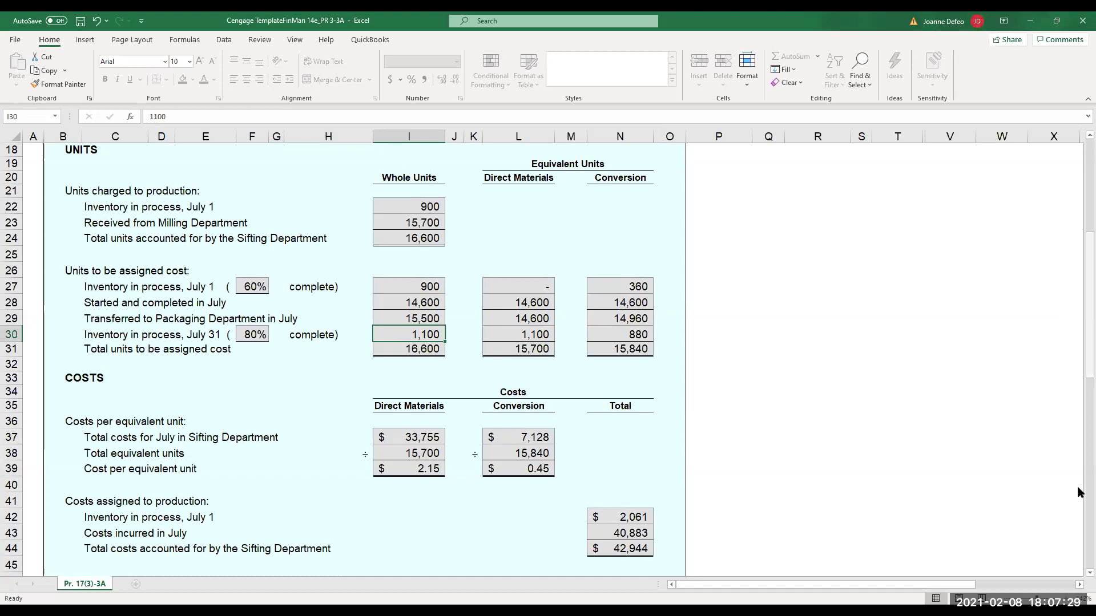
scroll(1079, 491, "down", 9)
scroll(537, 337, "up", 1)
left_click(432, 309)
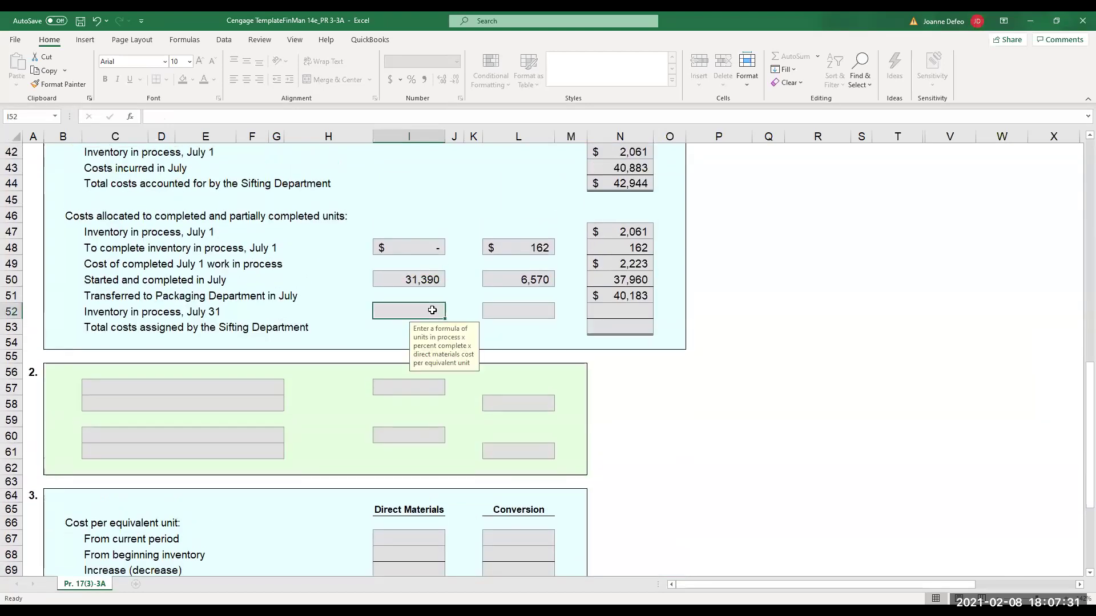
type("=1100*")
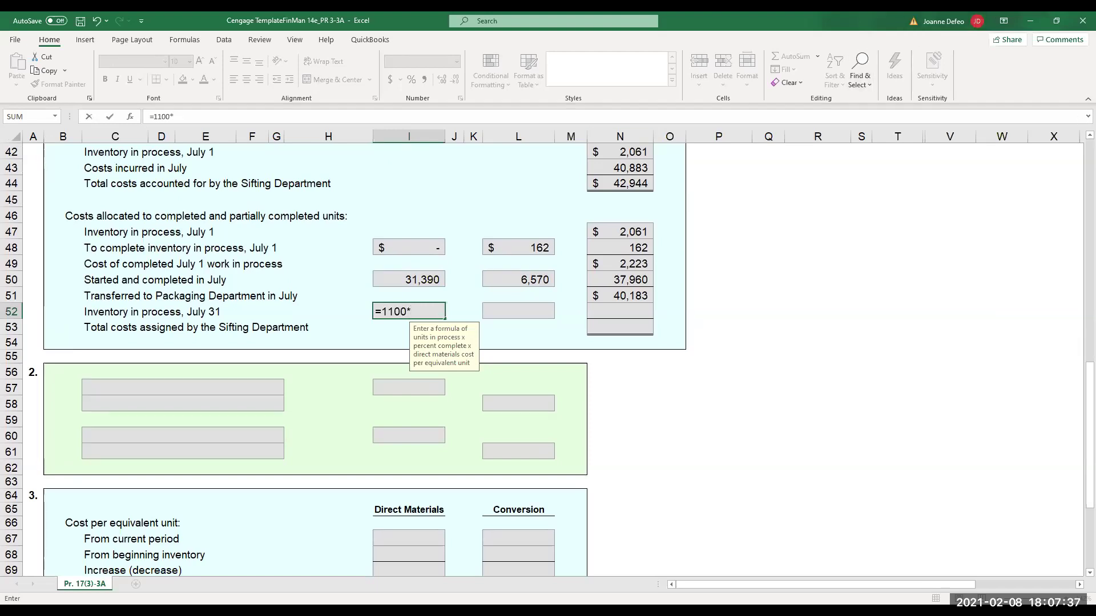
scroll(1078, 144, "up", 9)
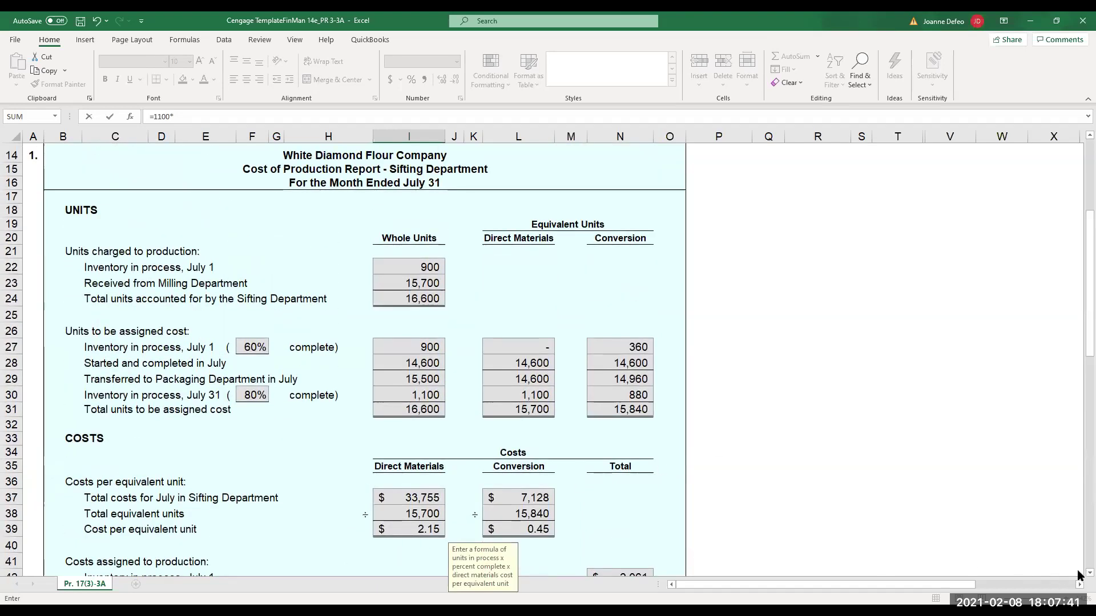
scroll(1079, 573, "down", 1)
scroll(1079, 574, "down", 4)
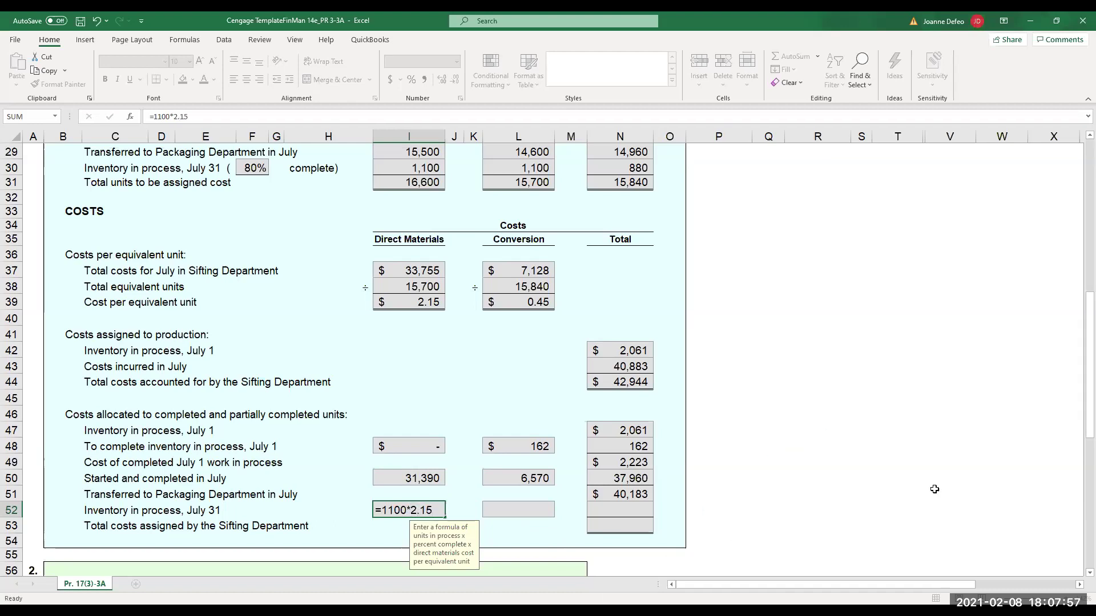
key("Return")
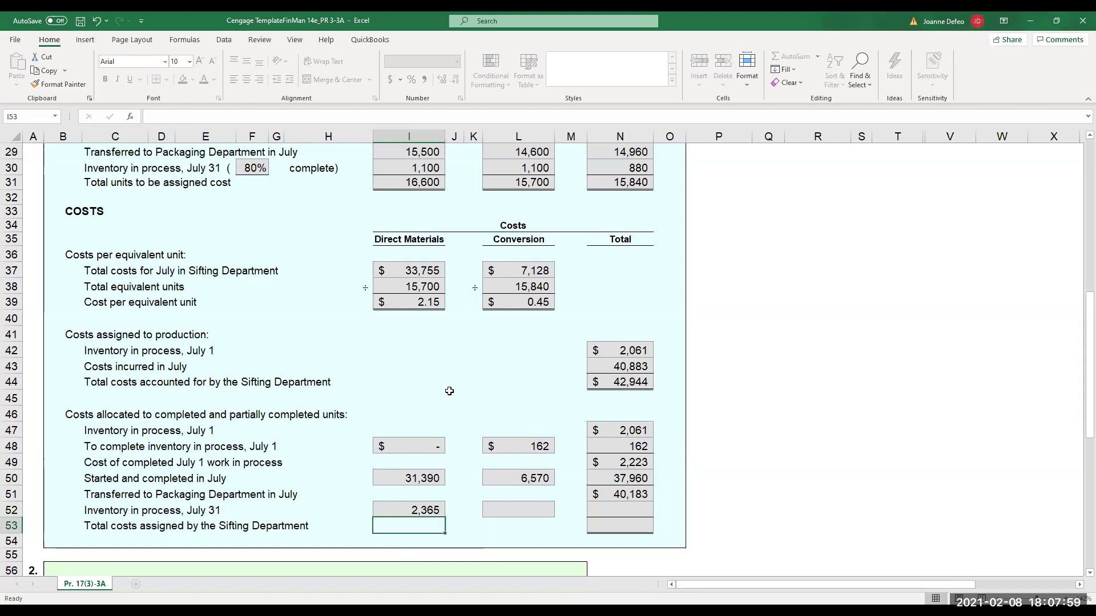
Enter =+N30*L39 in L52 for the conversion cost of the July 31 inventory in process.
left_click(513, 509)
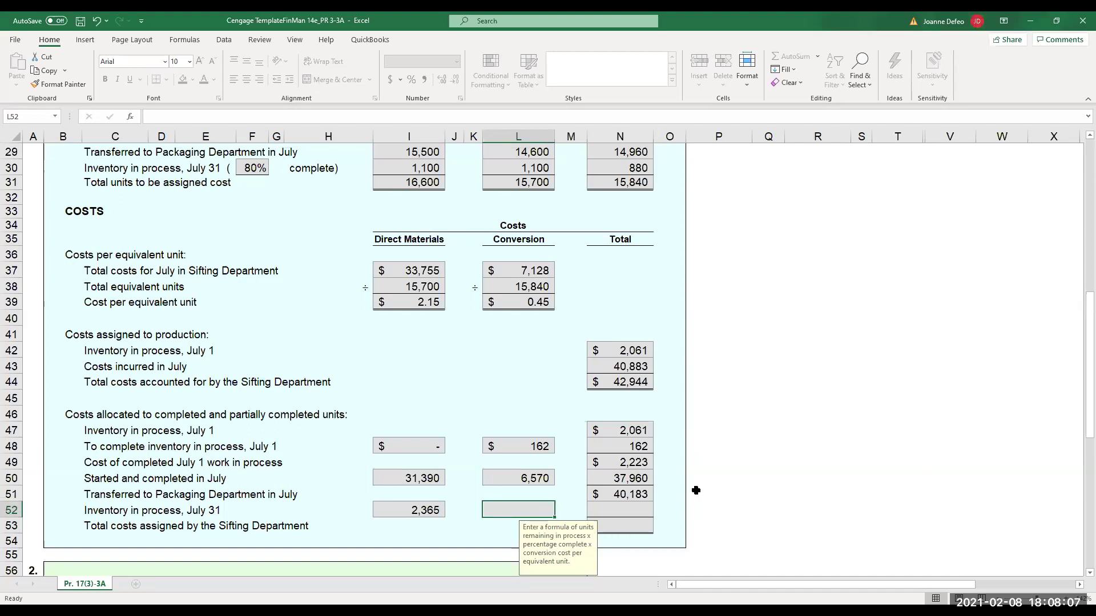
type("=+")
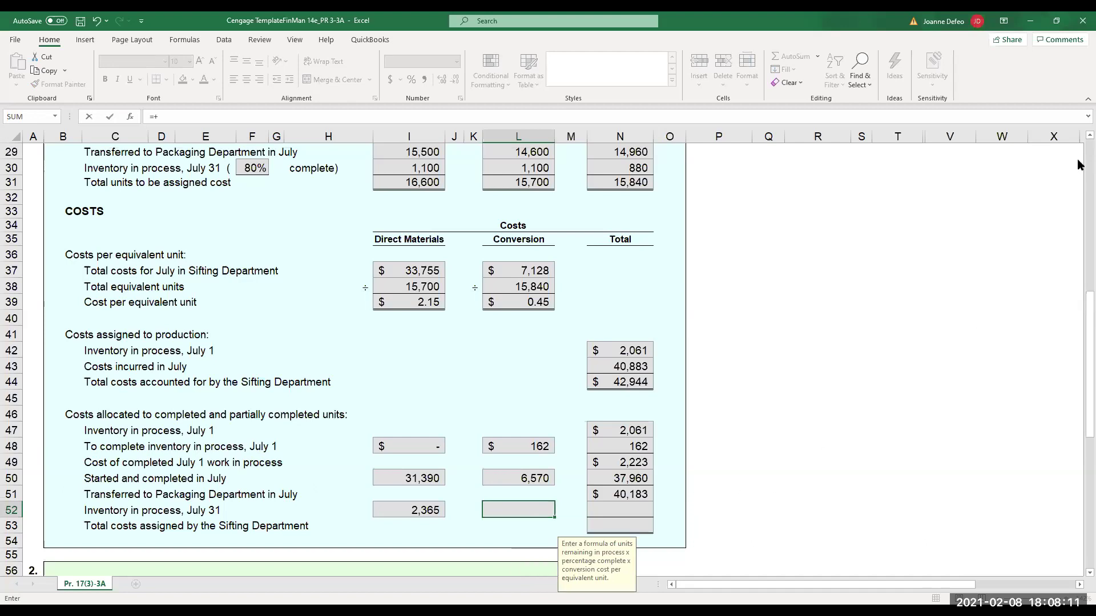
scroll(1081, 168, "up", 10)
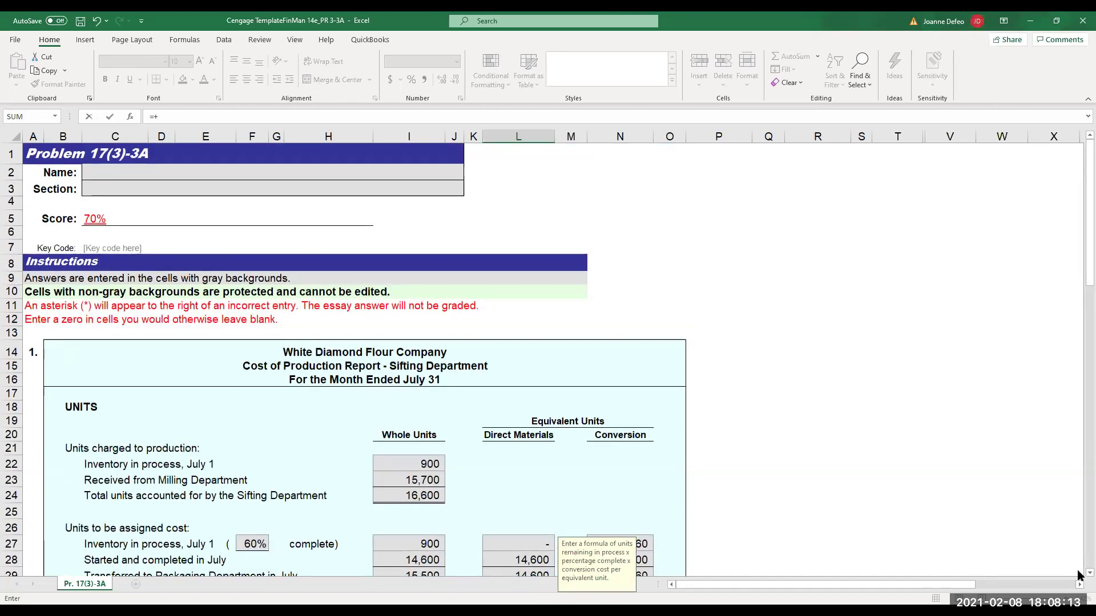
scroll(1079, 573, "down", 3)
scroll(1079, 573, "down", 1)
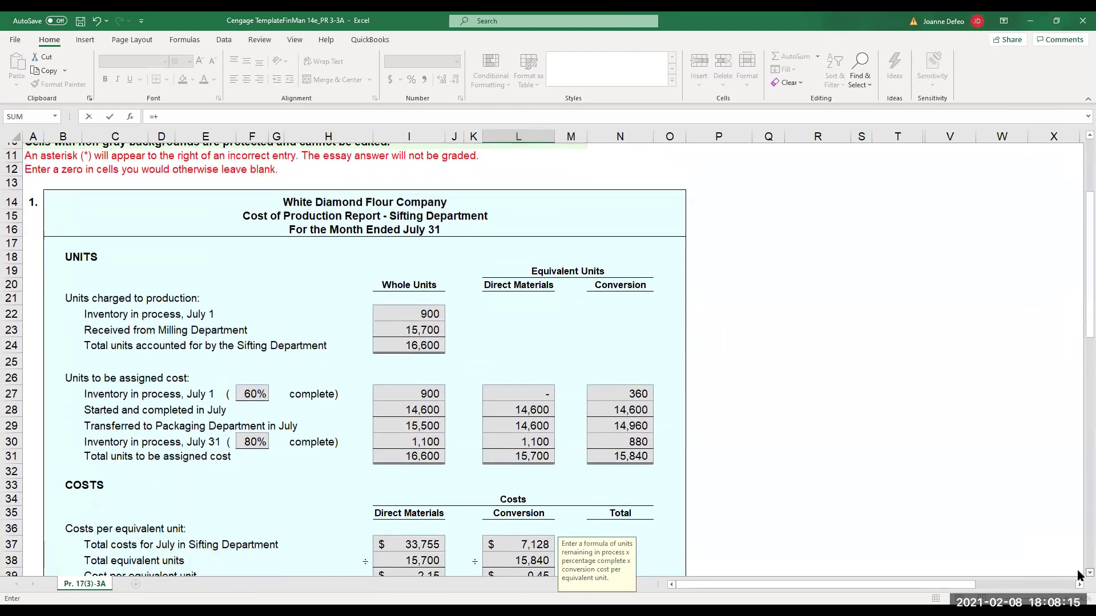
left_click(632, 436)
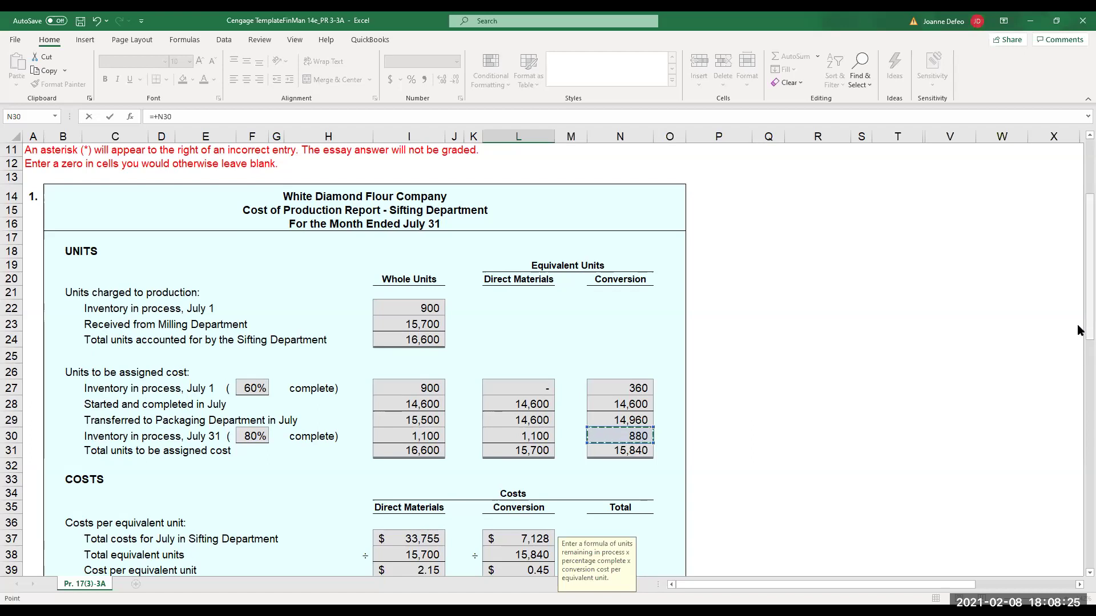
scroll(1079, 457, "down", 8)
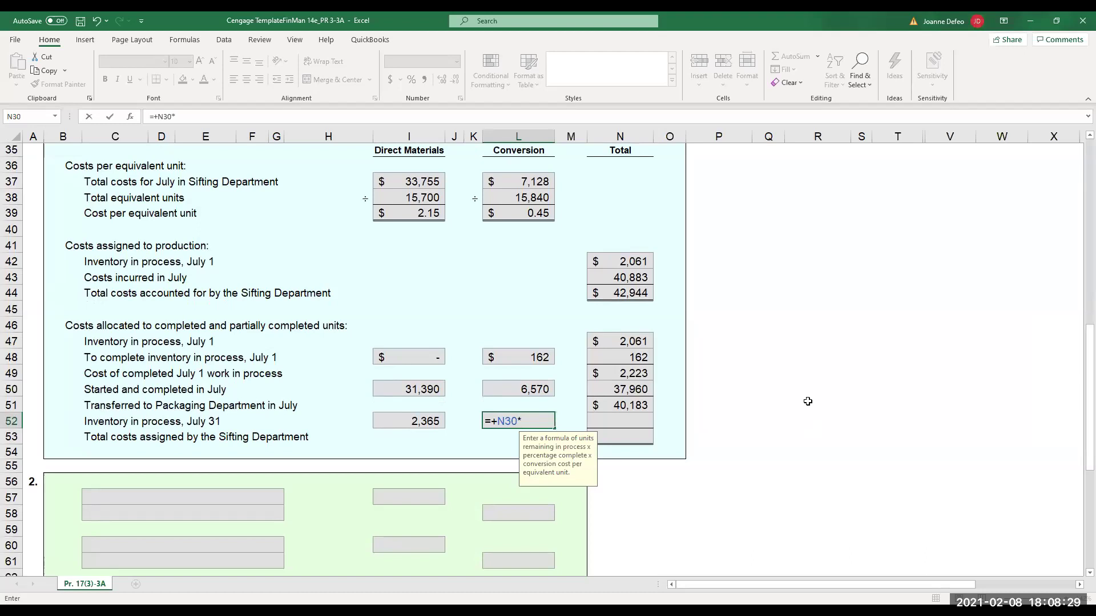
left_click(542, 213)
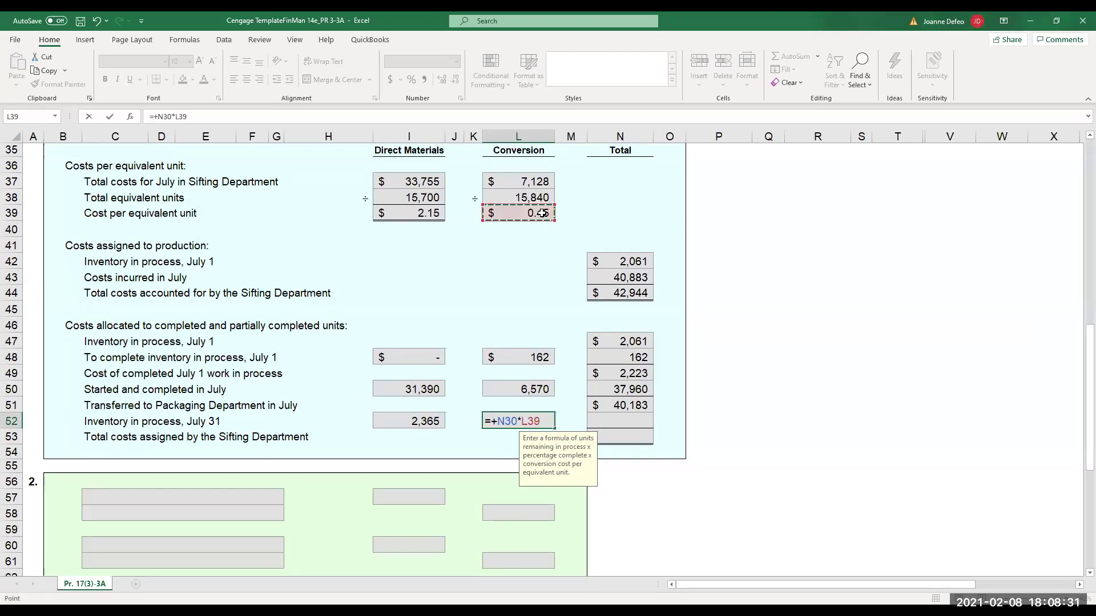
key("Return")
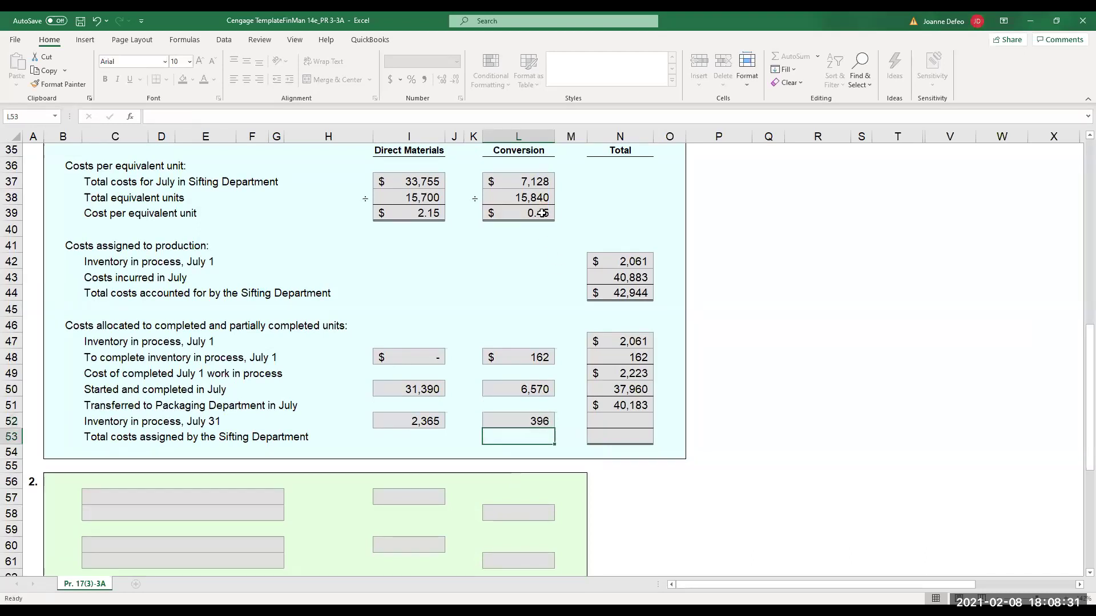
left_click(531, 425)
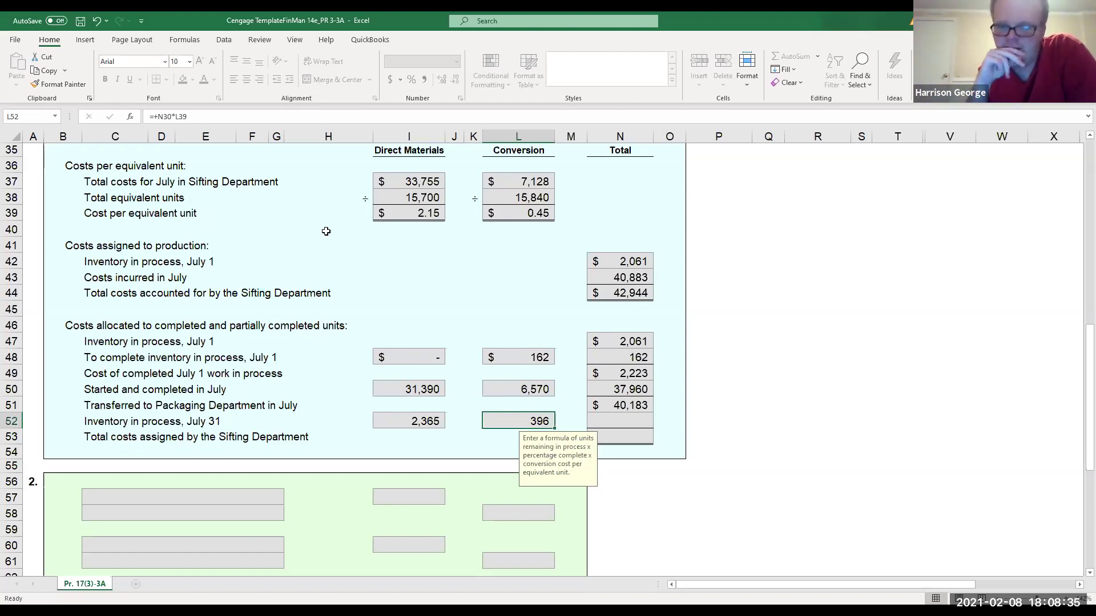
Enter =+2365+396 in N52 for the July 31 inventory total and =+40183+2761 in N53 for the total costs assigned.
left_click(605, 422)
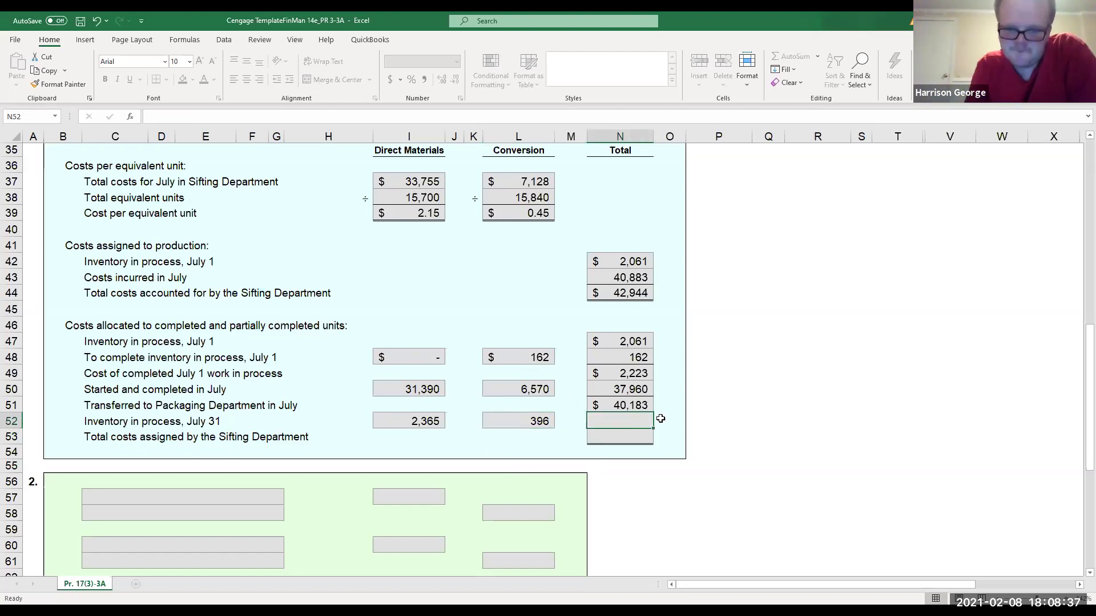
type("=+2365+396")
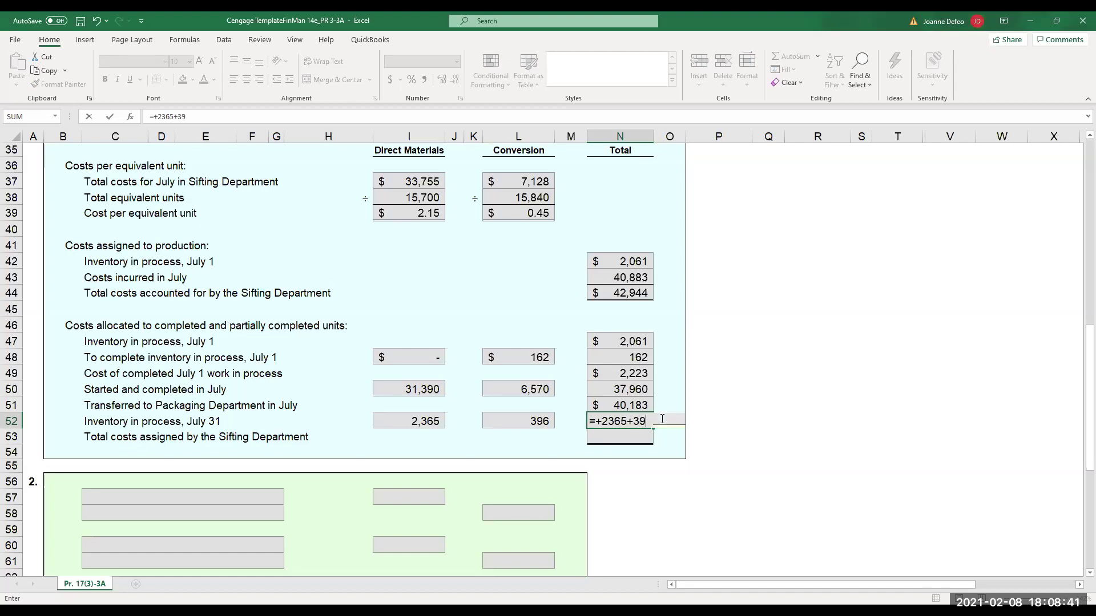
key("Return")
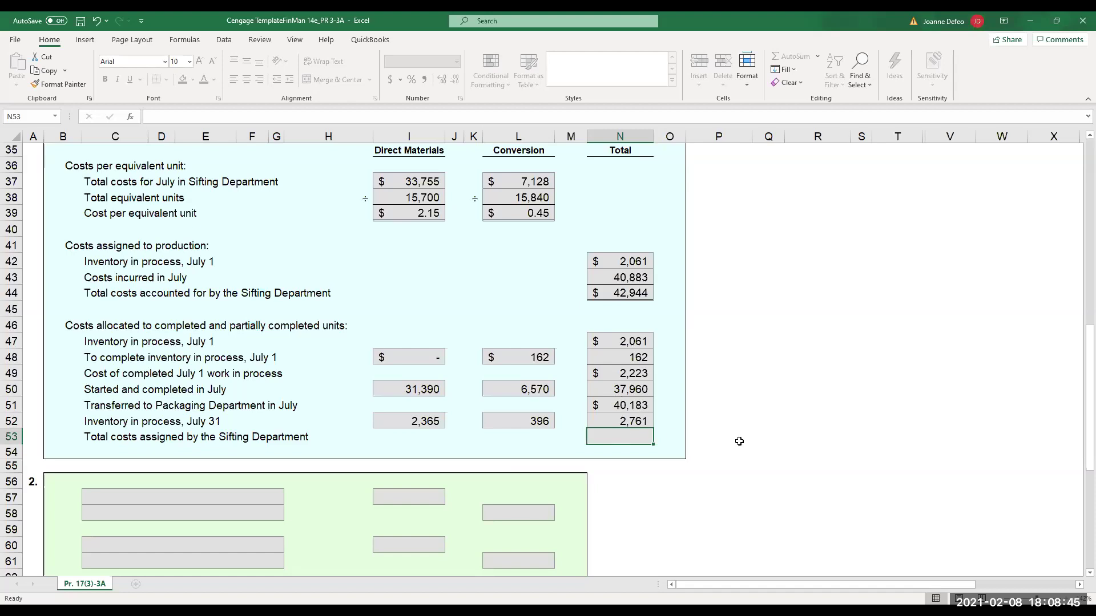
type("=+40183+2761")
key("Return")
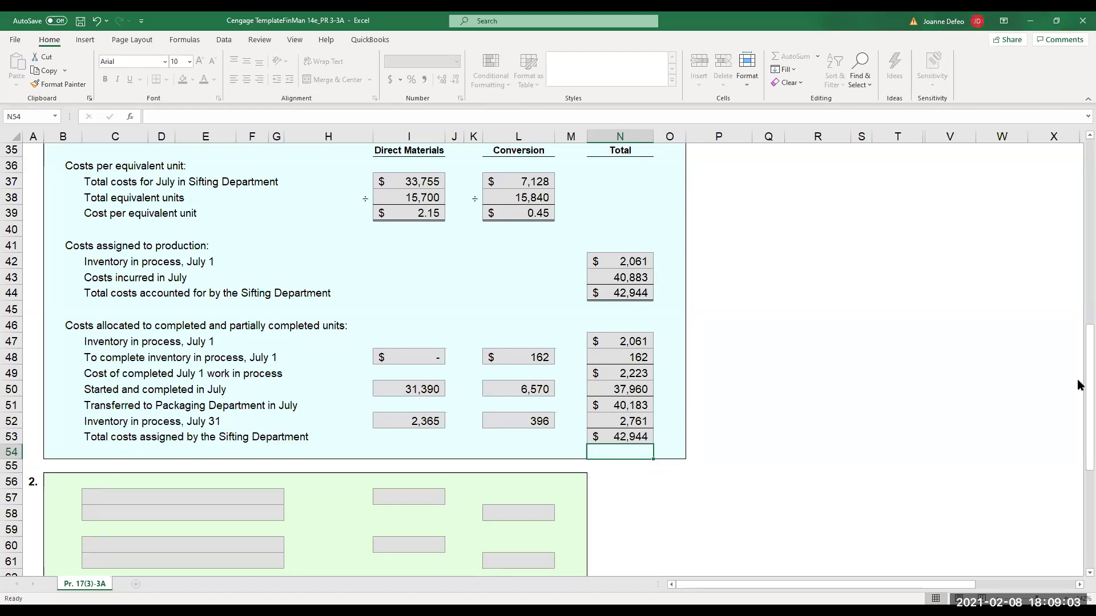
Check the score and try to enter "work in process sifting department" as the first account of part 2 in C57.
left_click_drag(1077, 379, 1081, 145)
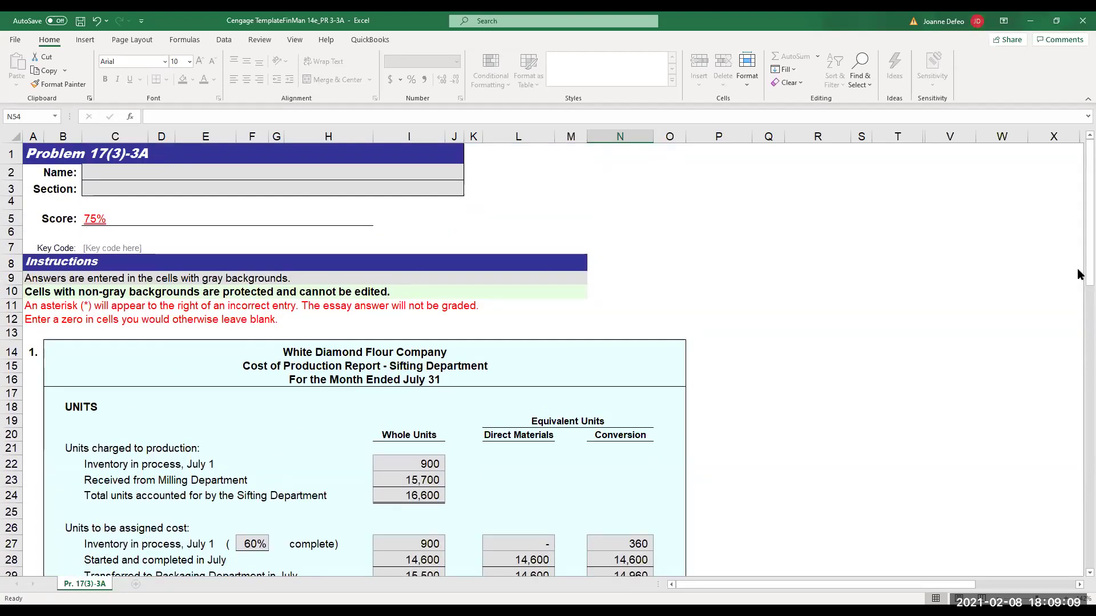
left_click_drag(1078, 276, 1079, 505)
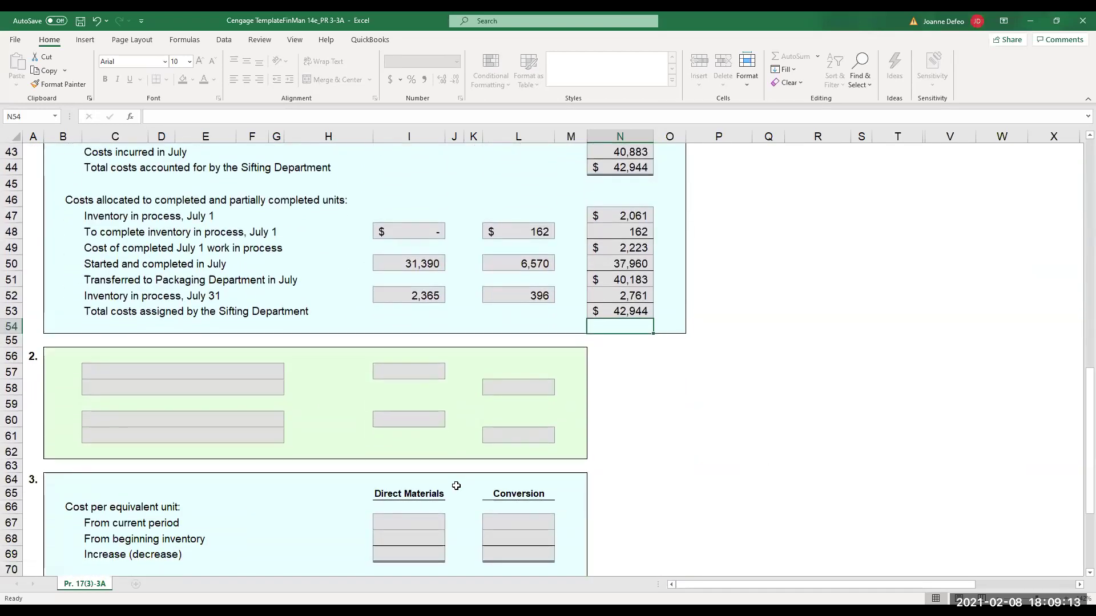
left_click(112, 371)
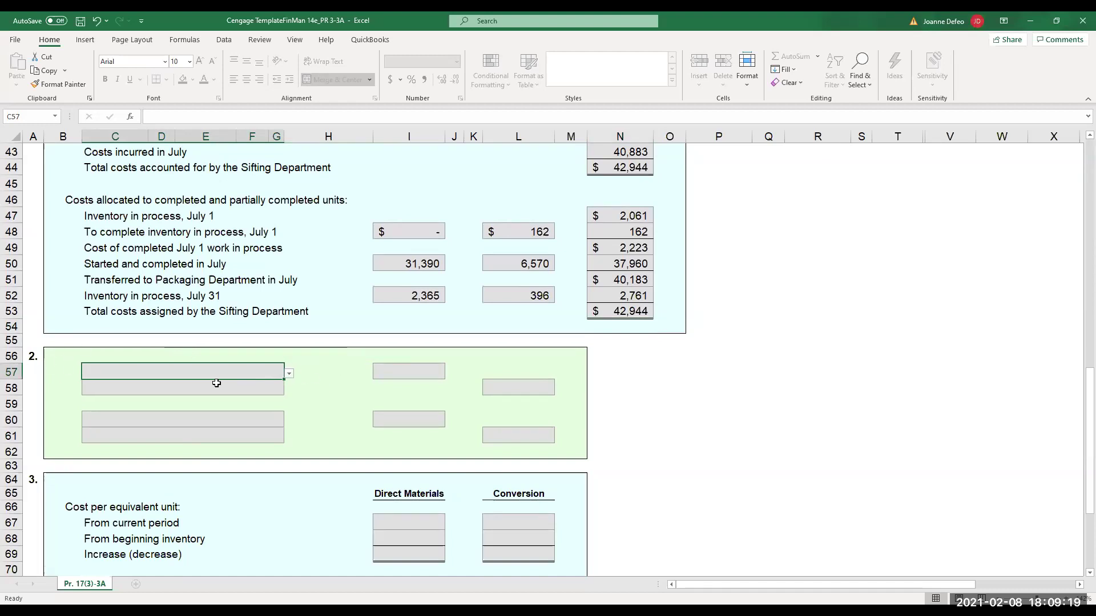
type("work in process")
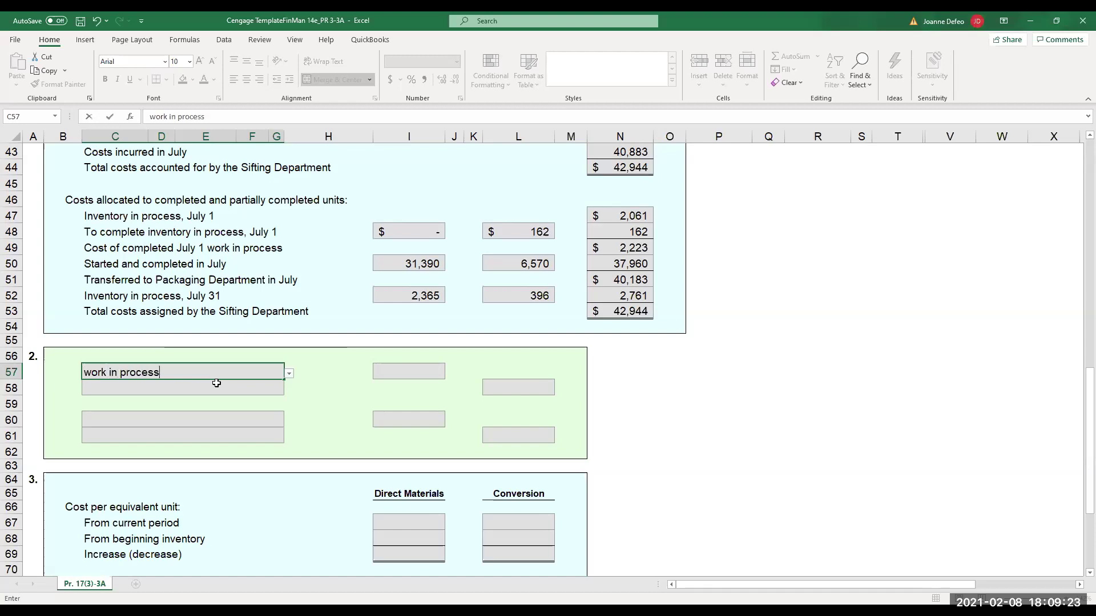
type(" sifting depra")
type("tment")
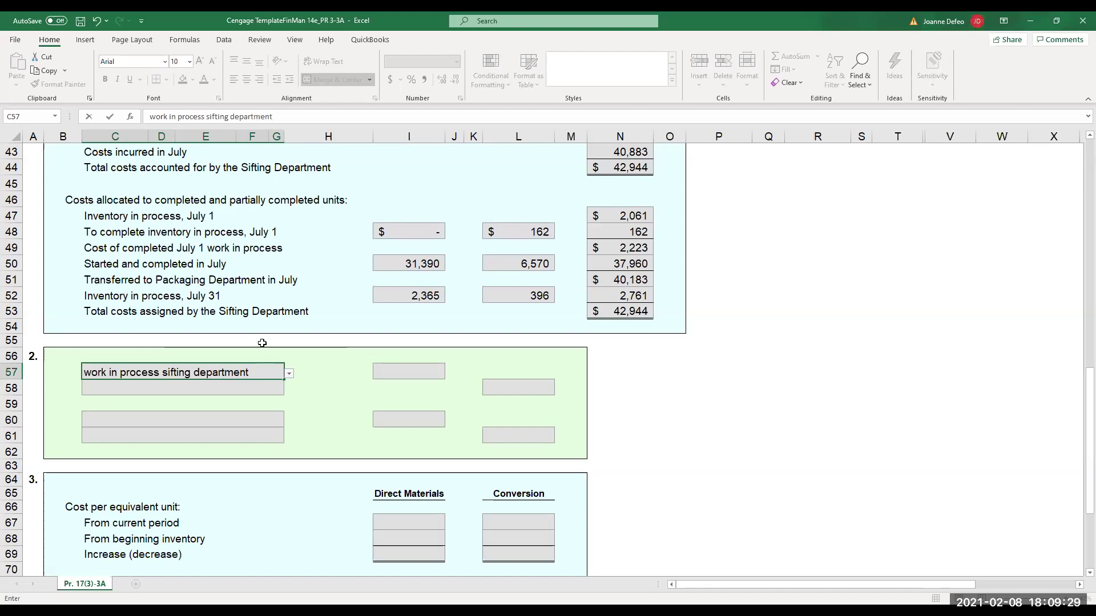
key("Escape")
scroll(1072, 165, "up", 9)
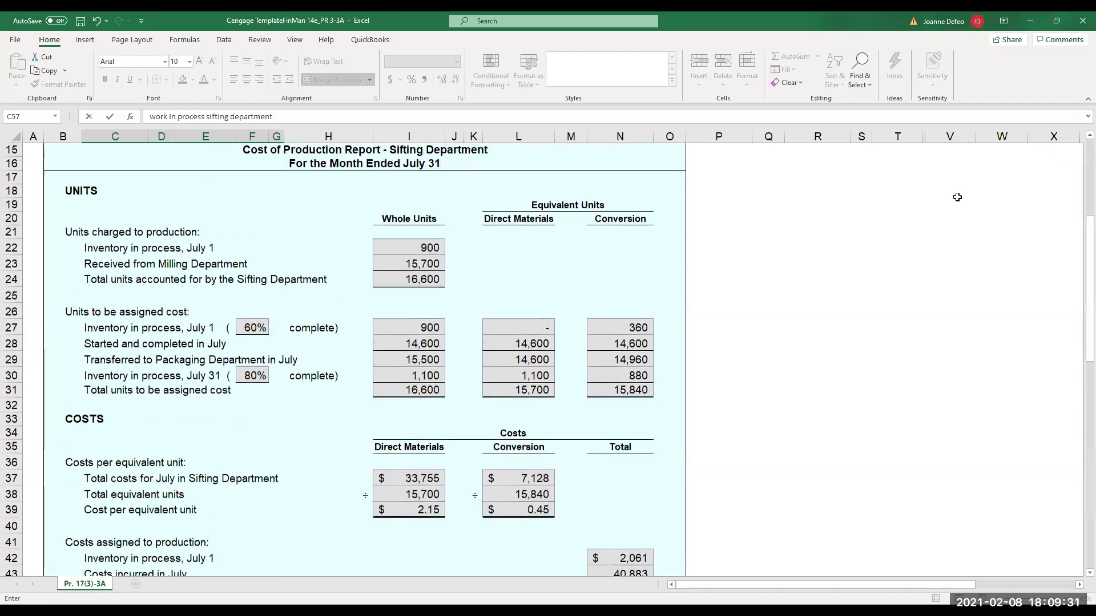
left_click(414, 478)
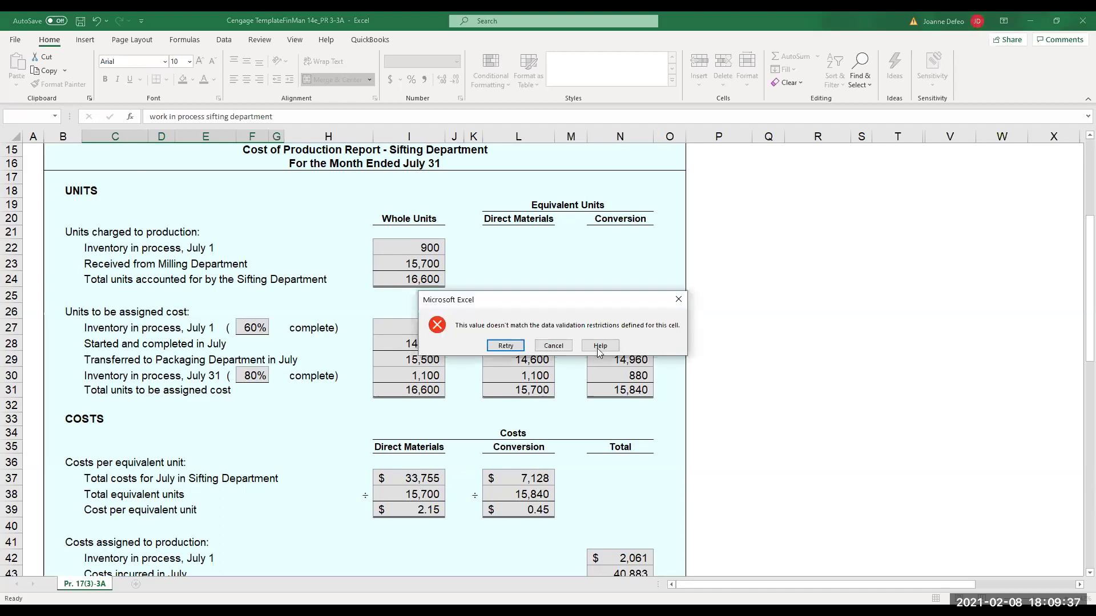
left_click(555, 347)
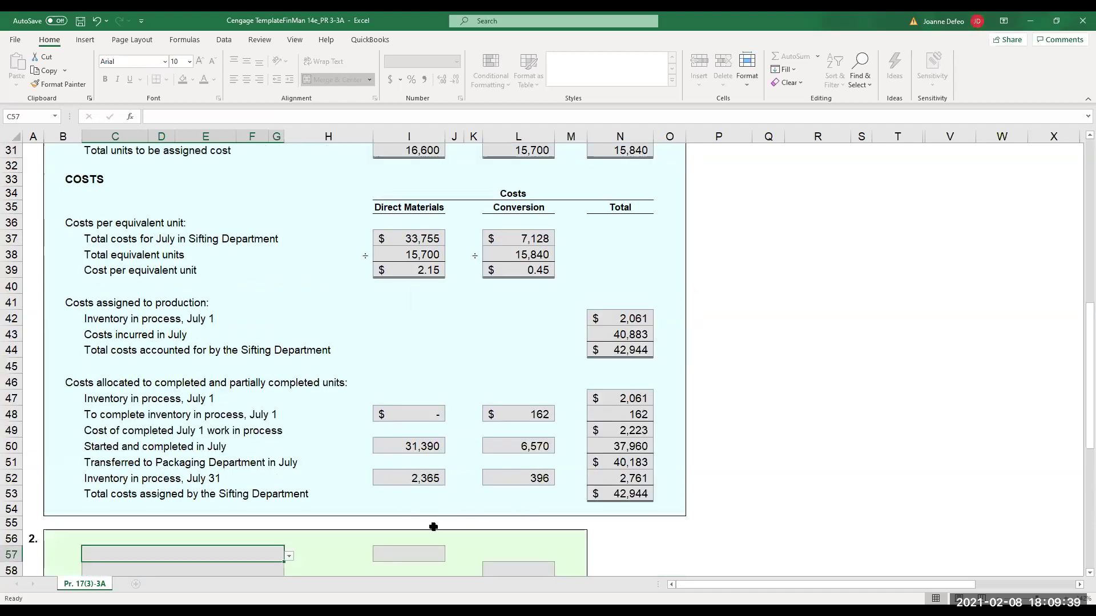
Set the first journal entry account in C57 to Work in Process - Packaging Department.
scroll(1078, 572, "down", 2)
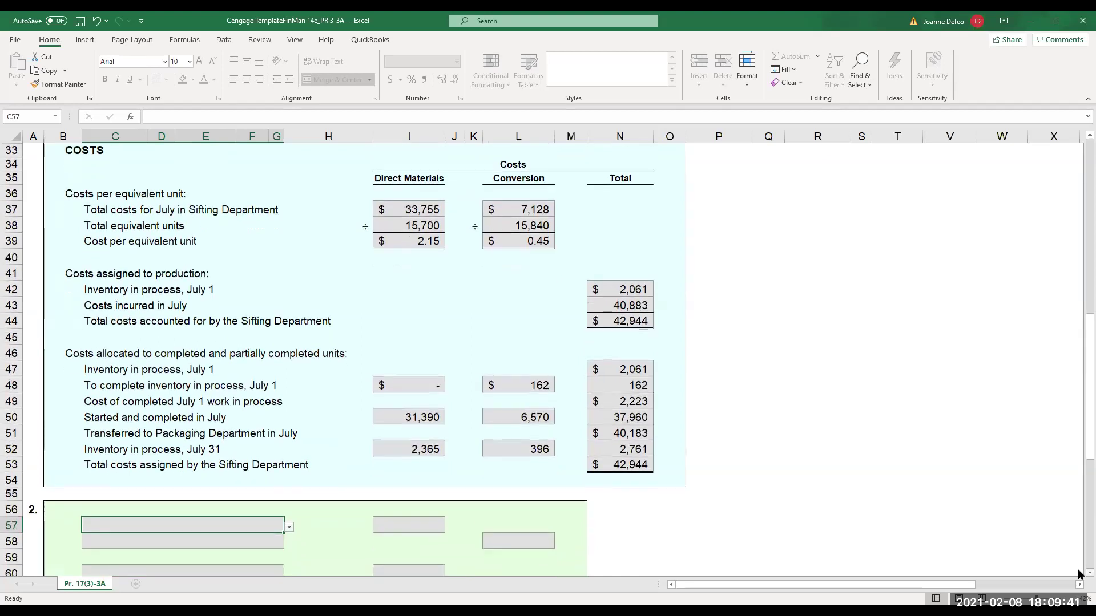
scroll(1079, 572, "down", 1)
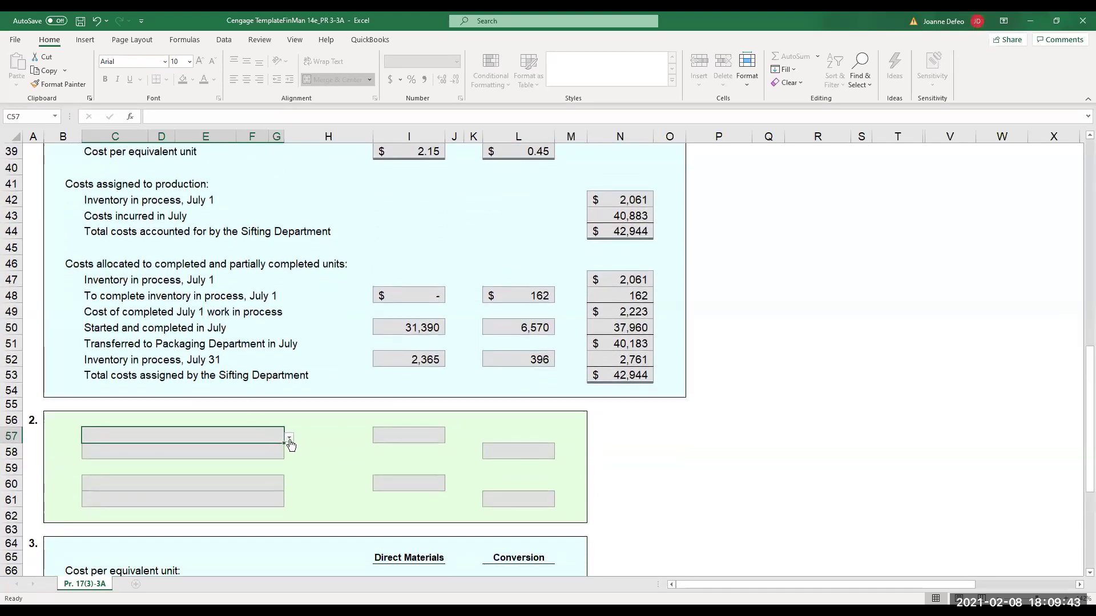
left_click(290, 439)
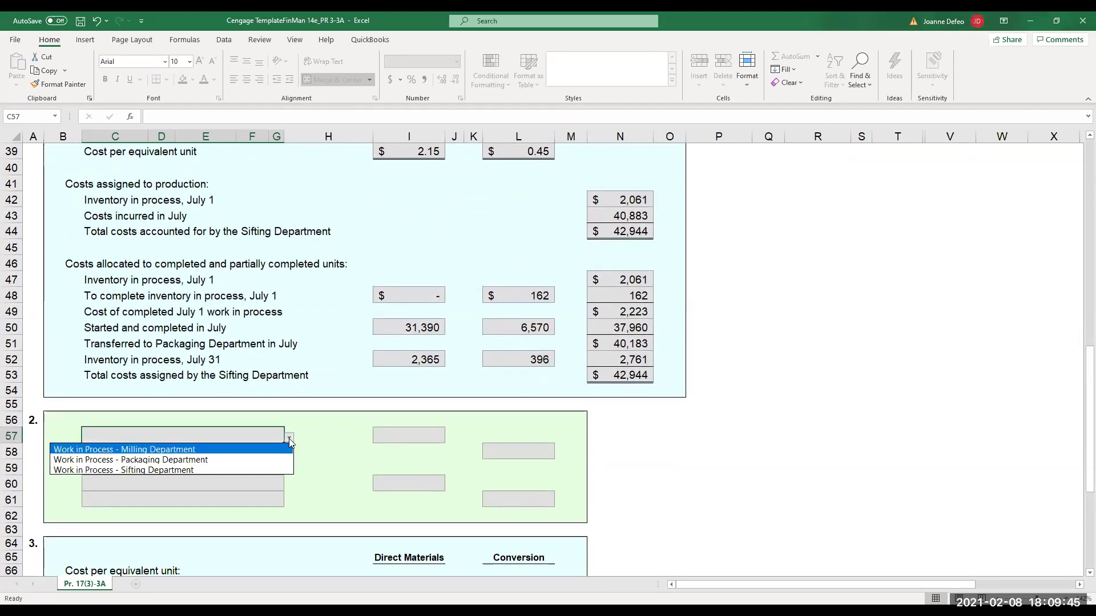
left_click(202, 469)
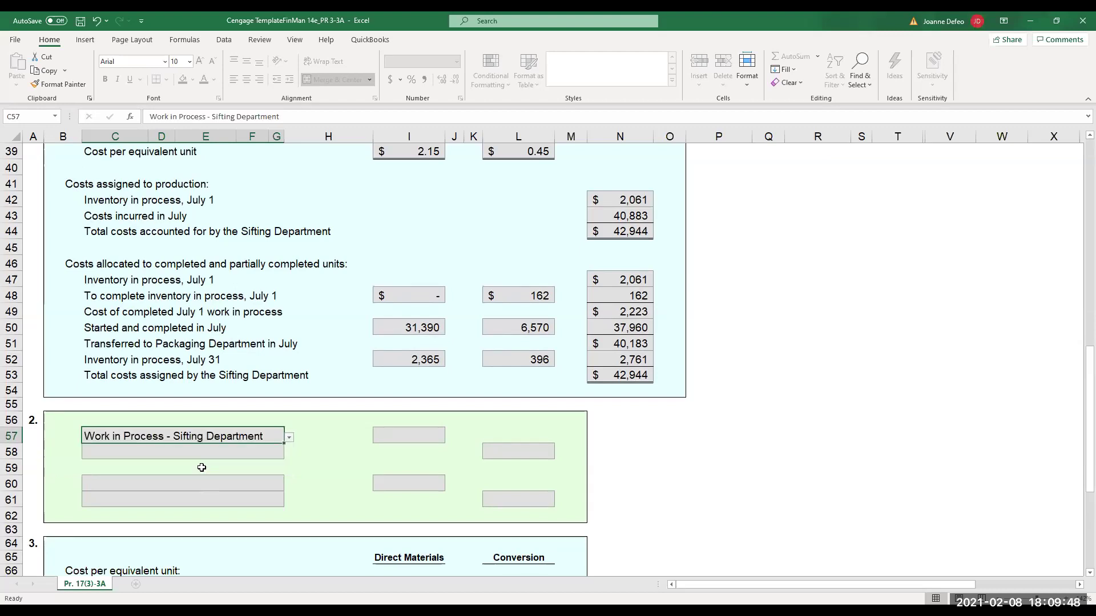
left_click(290, 437)
left_click(186, 460)
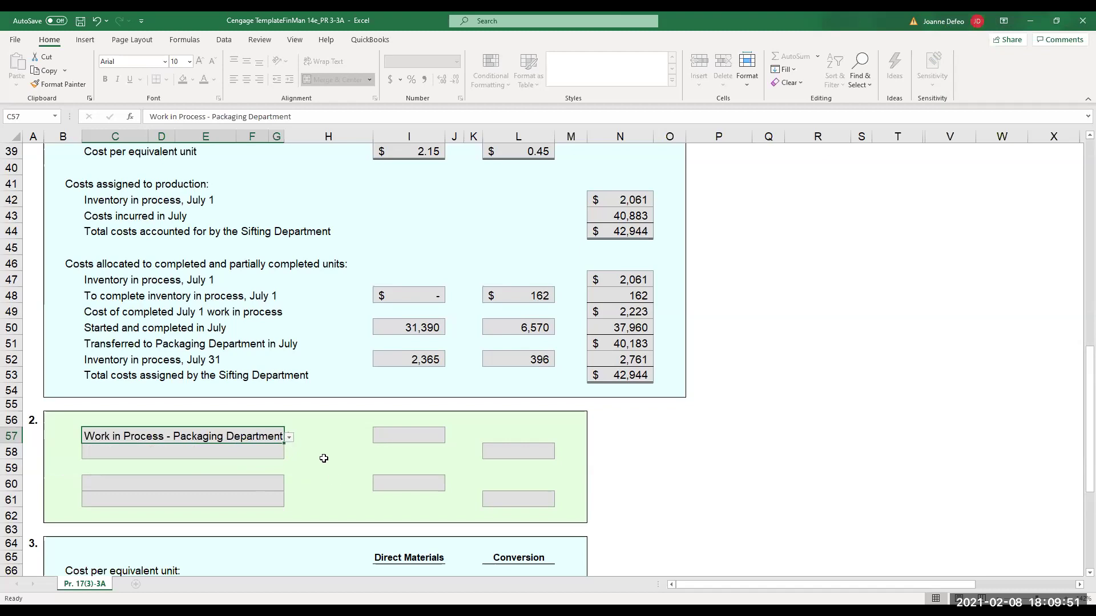
Change the first journal entry account in C57 to Work in Process - Milling Department.
left_click(430, 432)
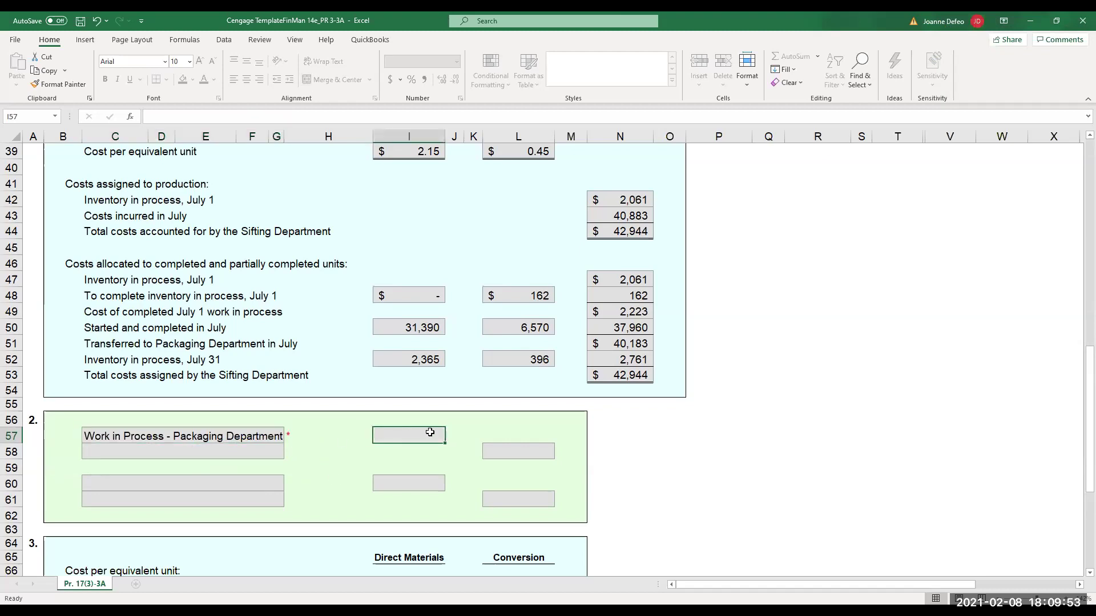
left_click(271, 439)
left_click(289, 437)
left_click(254, 449)
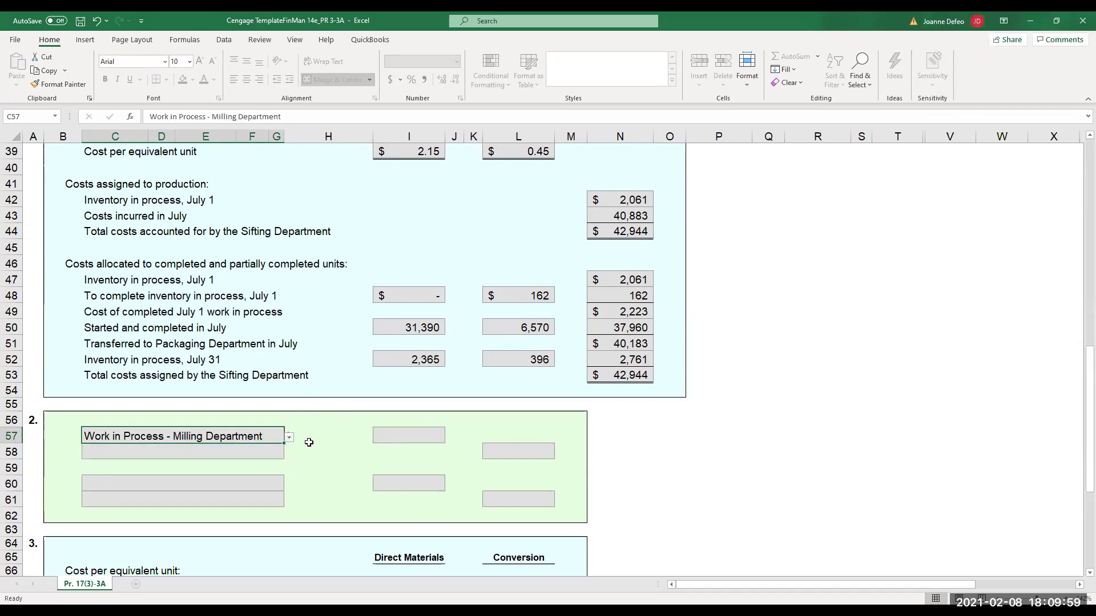
Set the first journal entry account in C57 to Work in Process - Sifting Department.
left_click(289, 437)
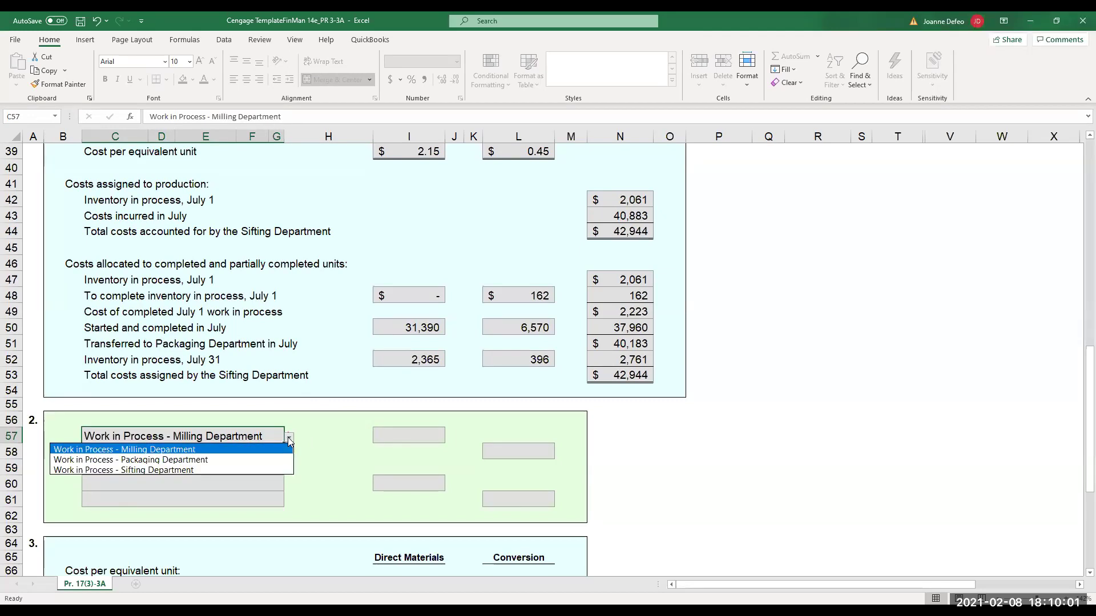
left_click(245, 469)
left_click(320, 450)
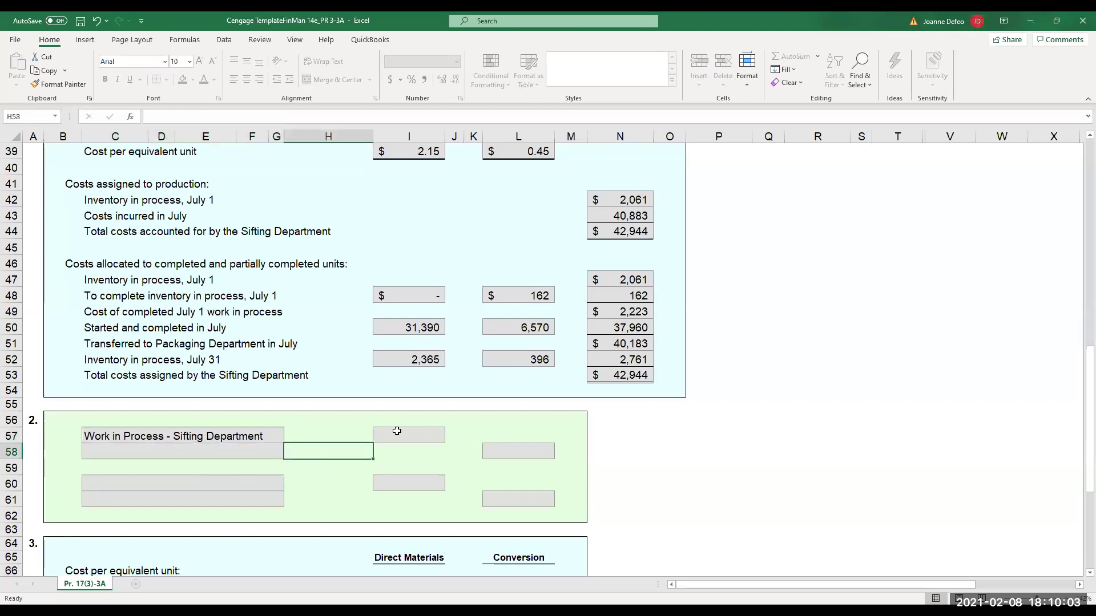
Enter 33755 in I57 as the debit amount for Work in Process - Sifting Department.
left_click(414, 433)
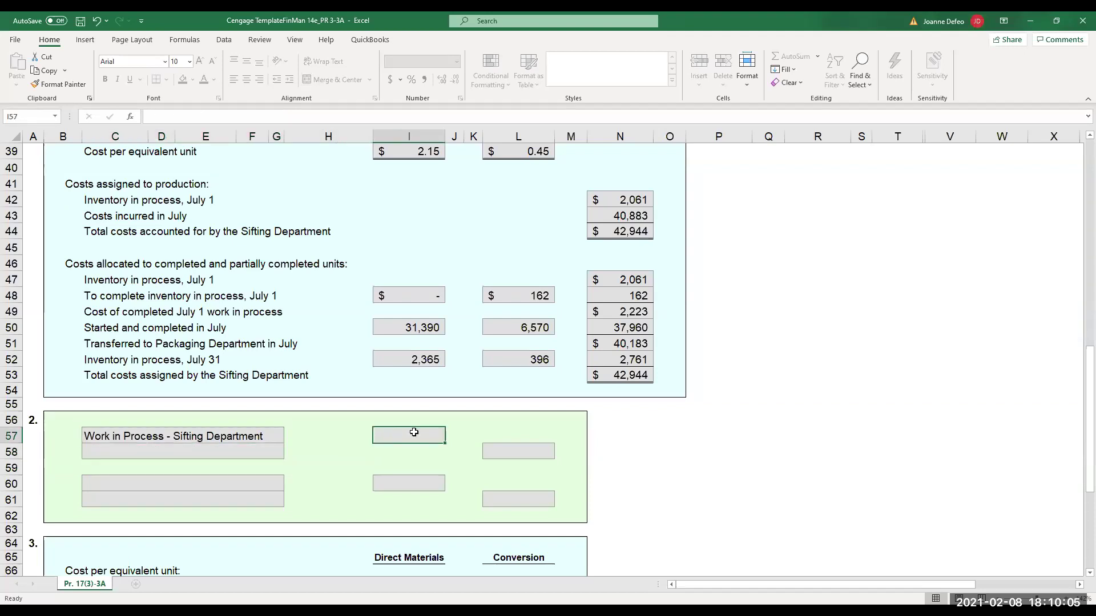
type("33,755")
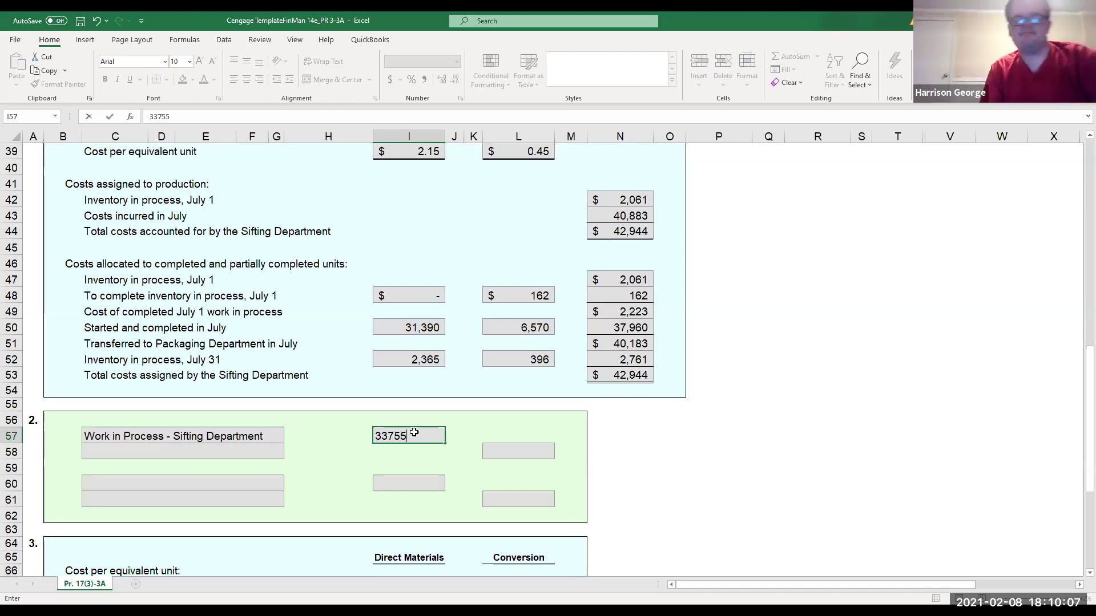
key("Return")
Select C58, the credit account cell of the first journal entry.
left_click(247, 457)
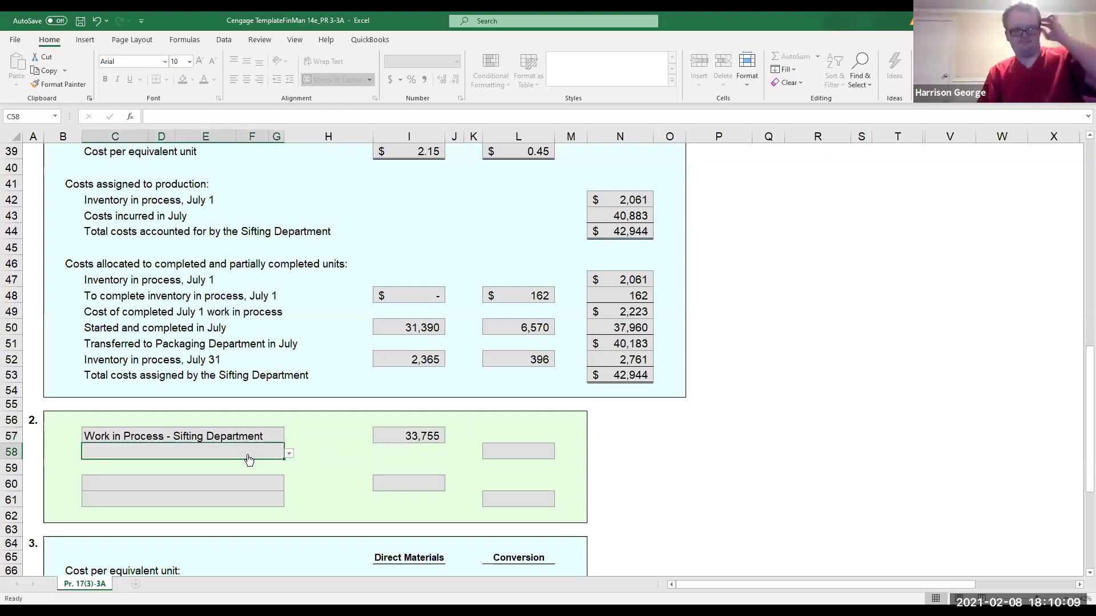
Complete the first journal entry by crediting Work in Process - Milling Department in row 58 for 33755.
left_click(288, 454)
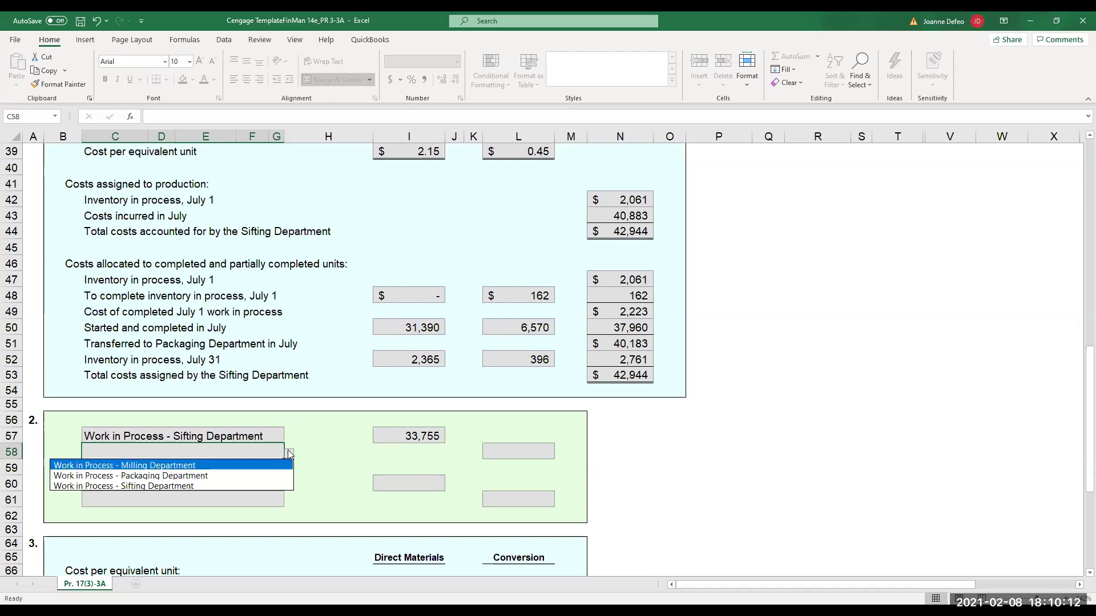
left_click(192, 468)
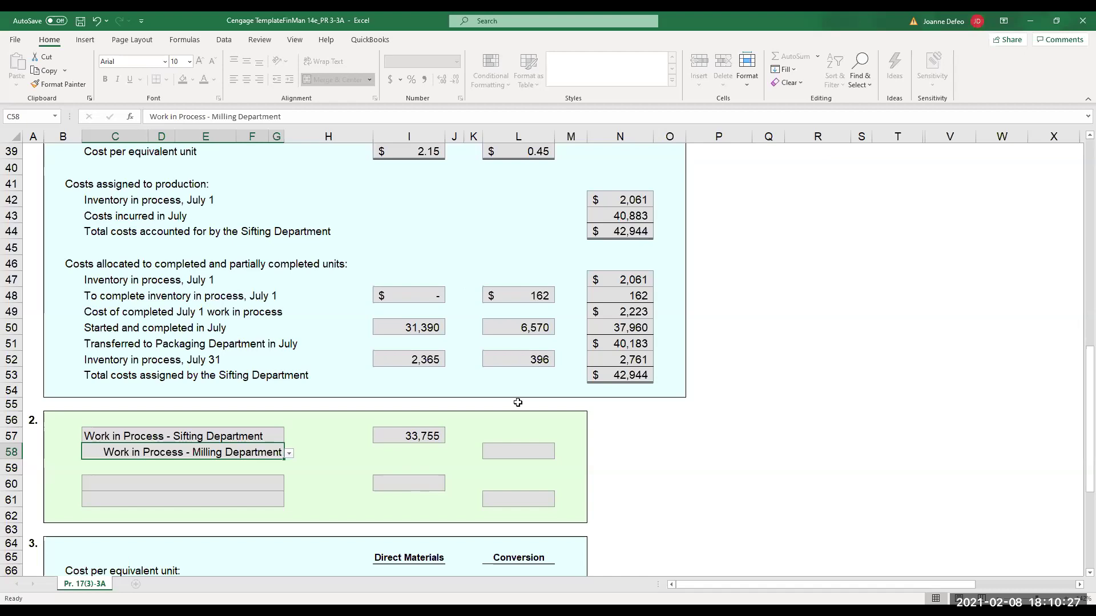
left_click(511, 451)
type("3")
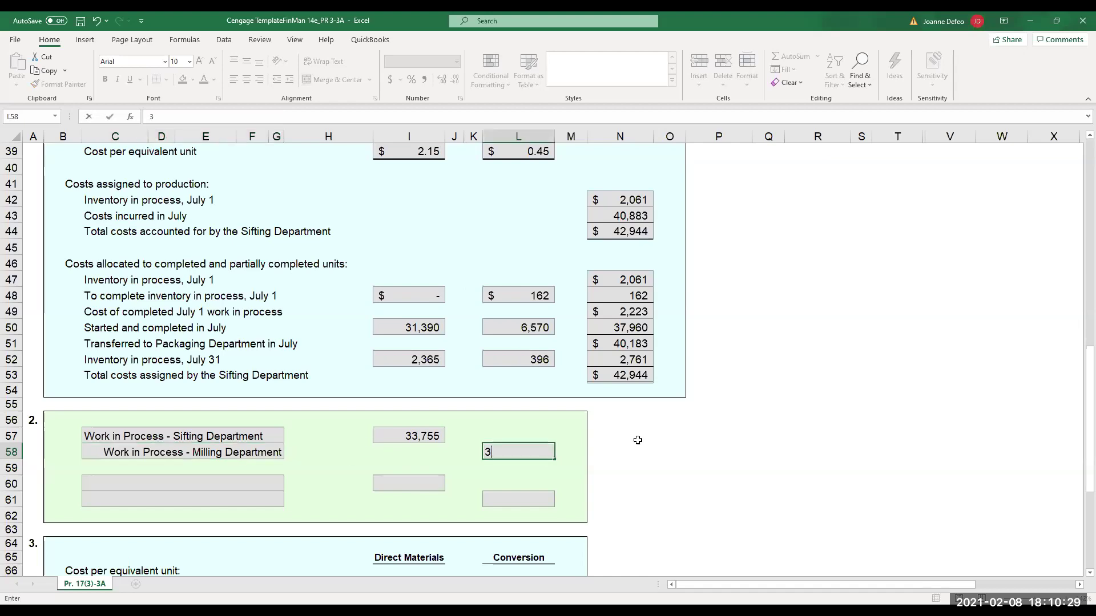
type("3,7")
type("55")
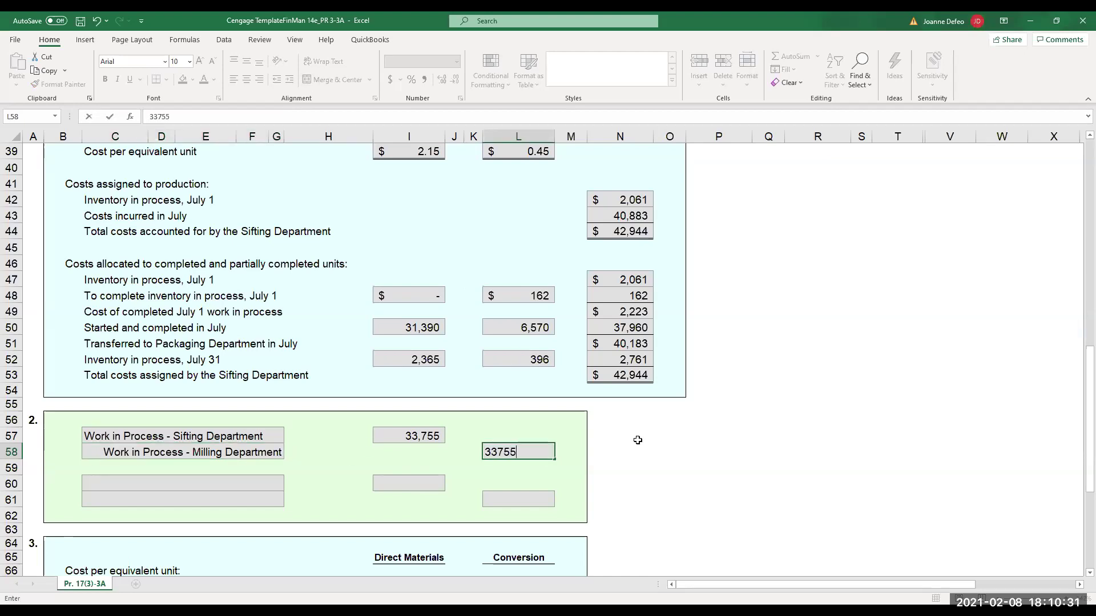
key("Return")
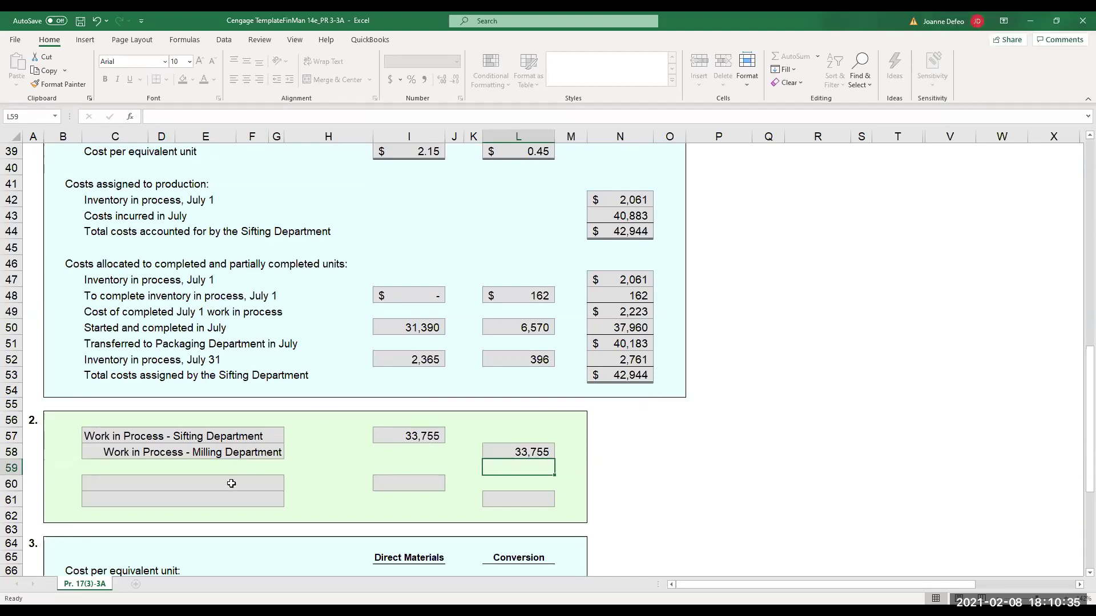
Set the second entry's accounts to Work in Process - Packaging Department in row 60 and Work in Process - Sifting Department in row 61.
left_click(214, 485)
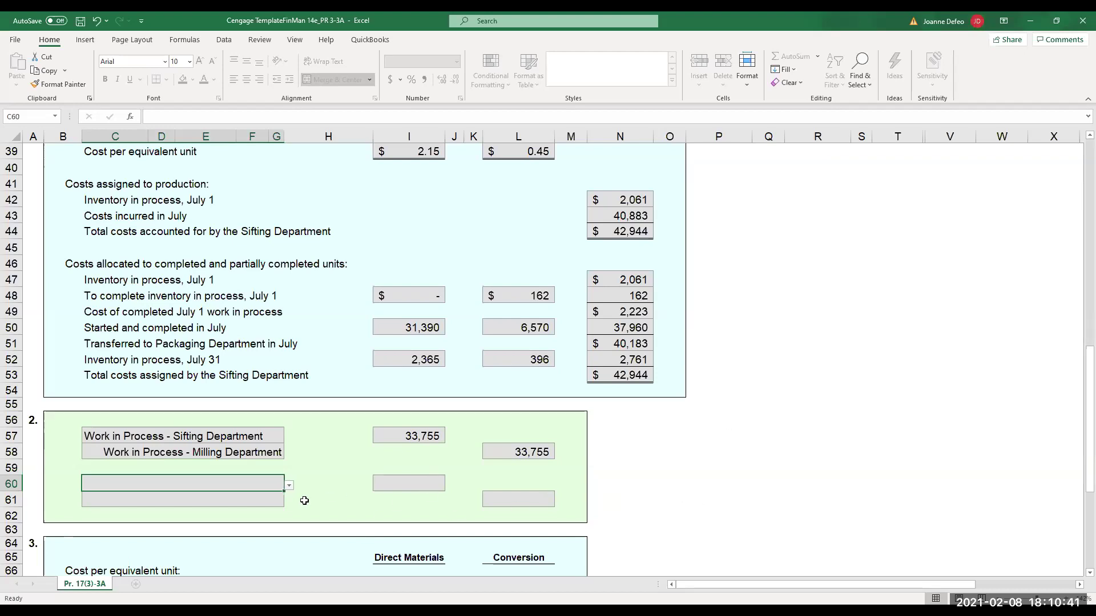
left_click(290, 486)
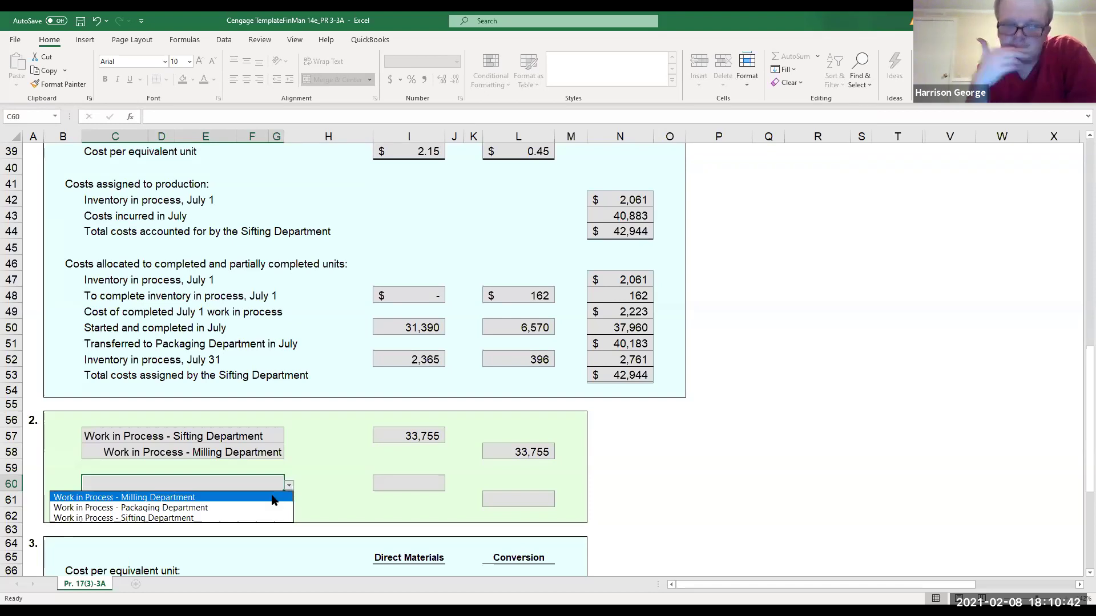
left_click(241, 508)
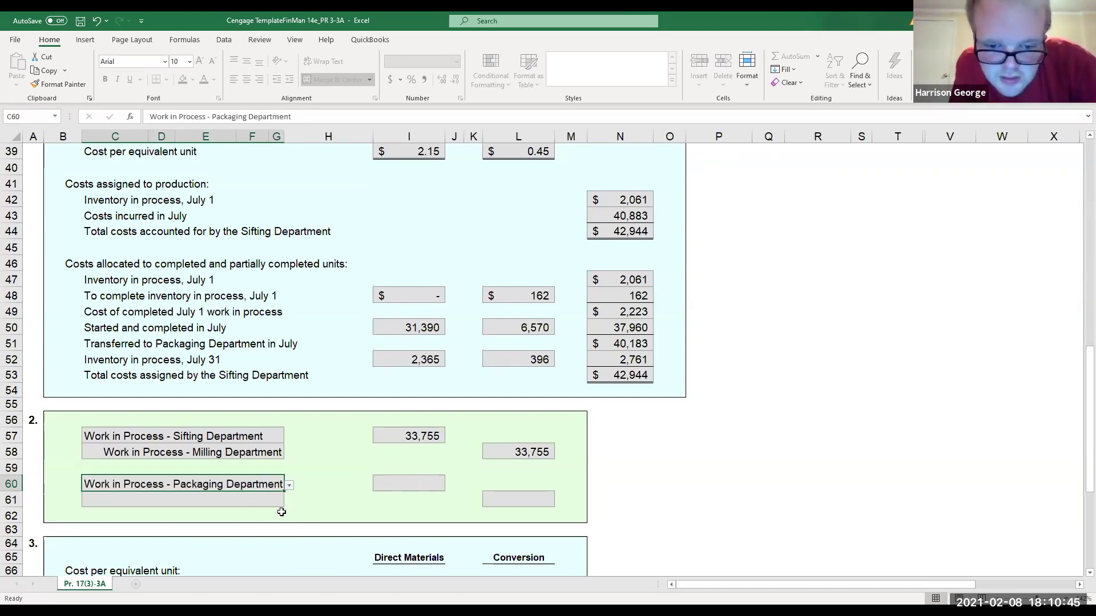
left_click(249, 499)
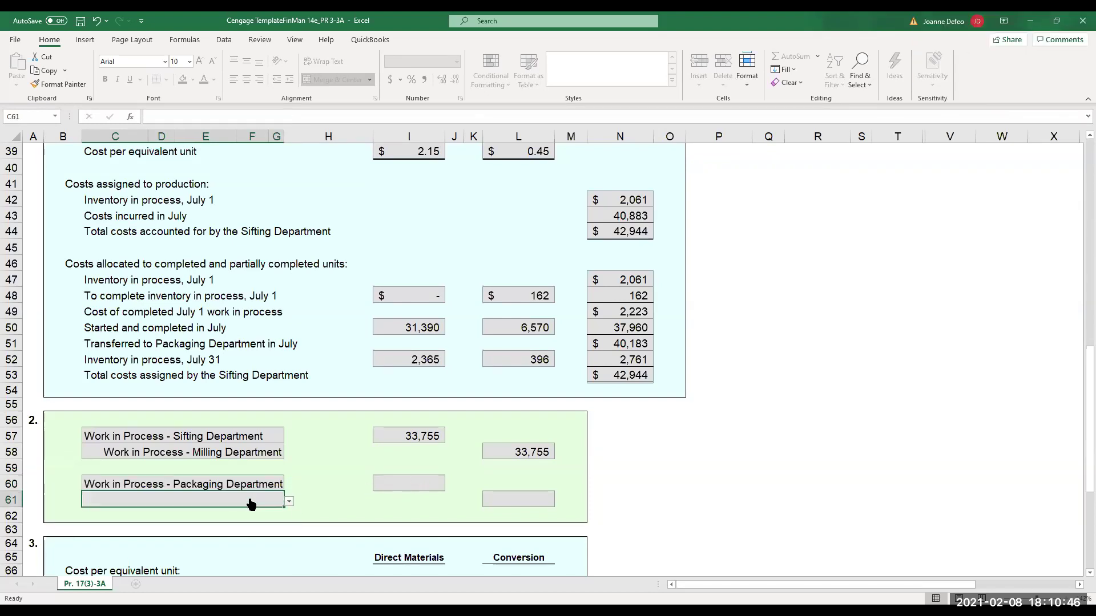
left_click(290, 502)
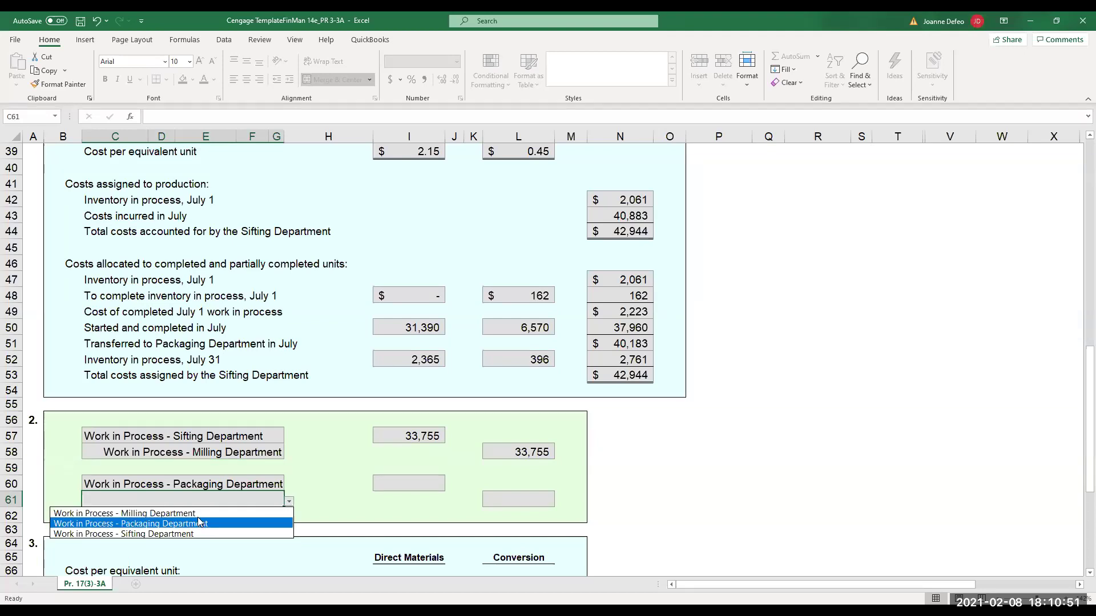
left_click(192, 534)
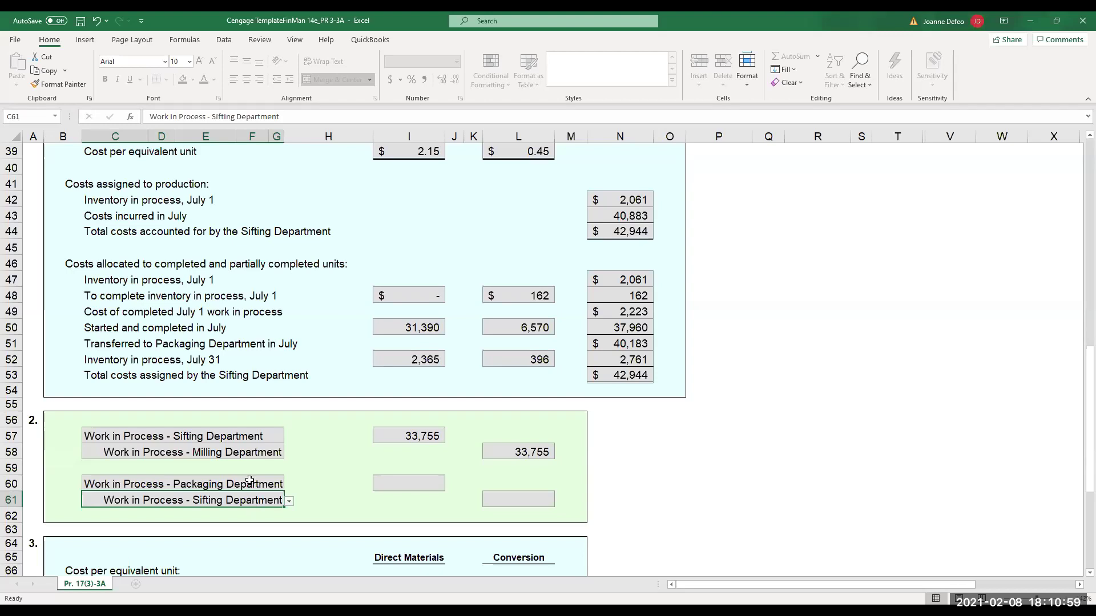
Link the Packaging Department debit in I60 to N51 and enter 40183 as the Sifting Department credit in L61.
left_click(419, 485)
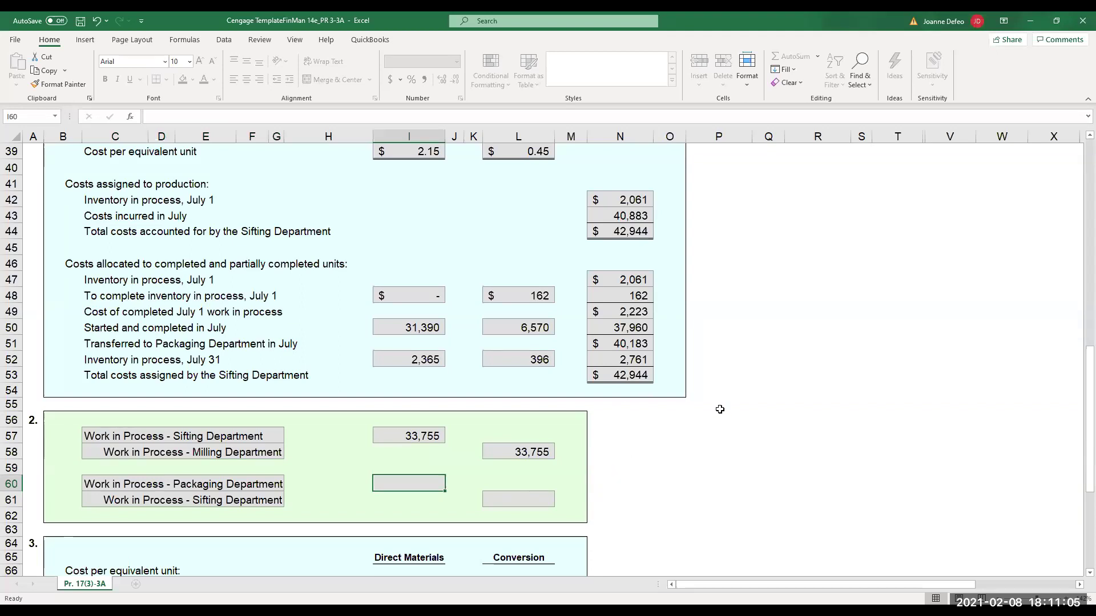
type("=+")
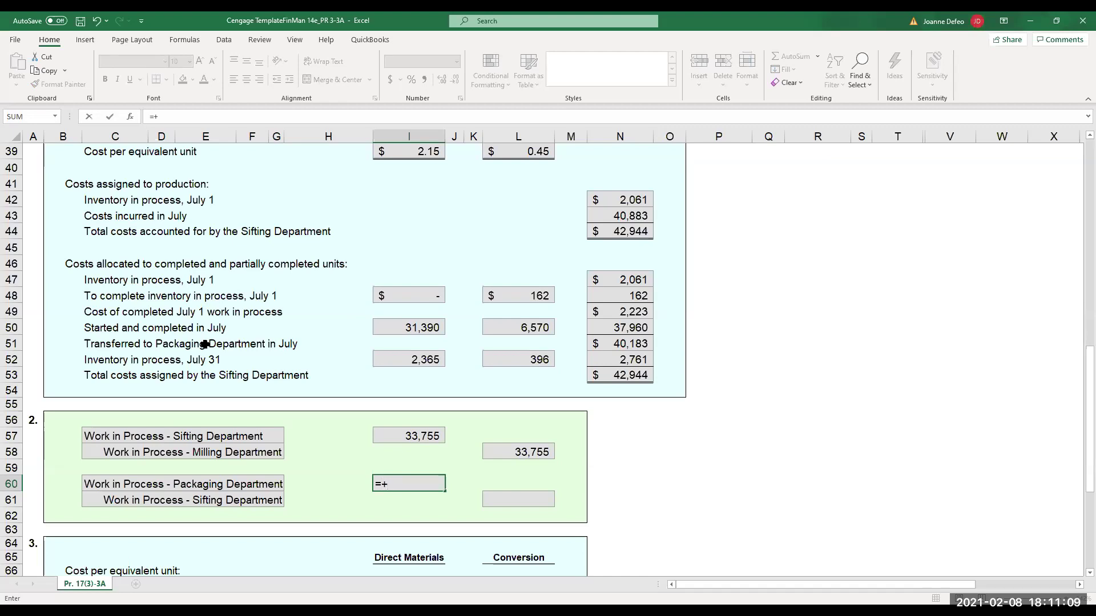
left_click(638, 345)
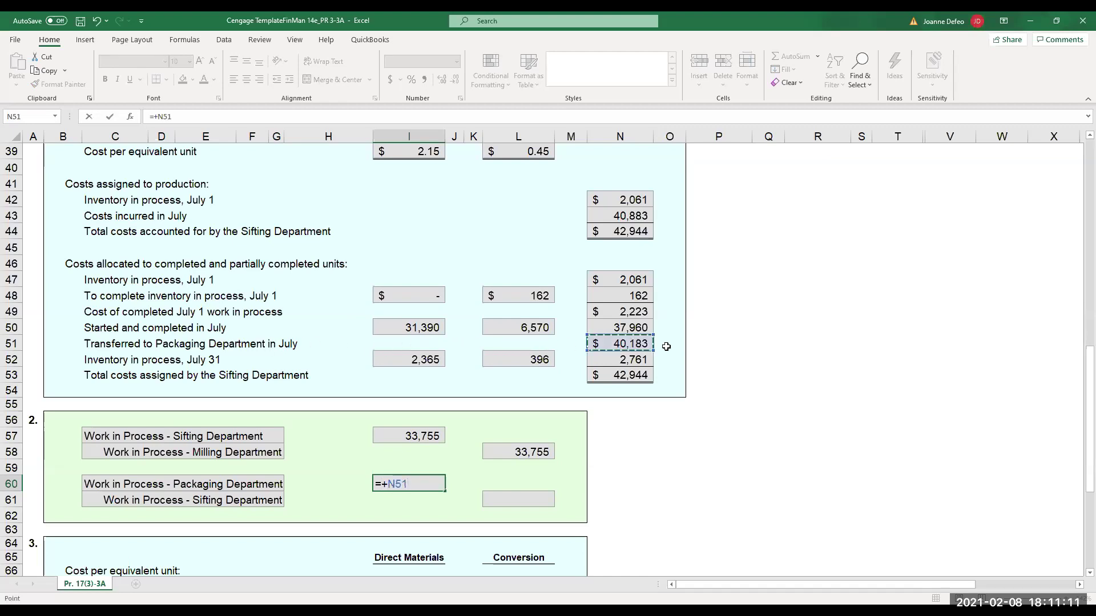
key("Return")
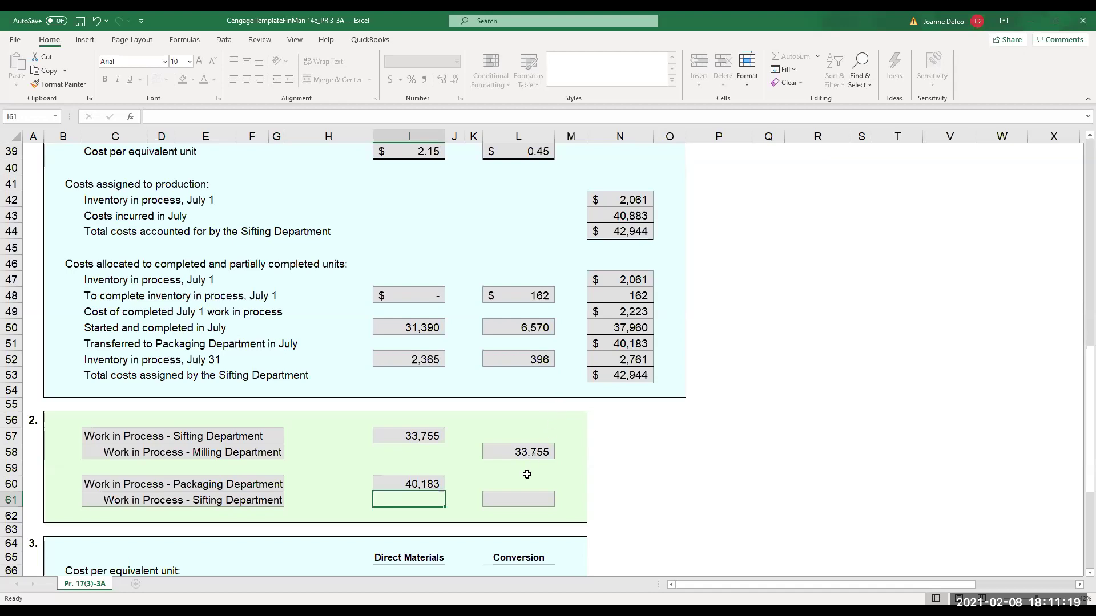
left_click(517, 497)
type("40183")
key("Return")
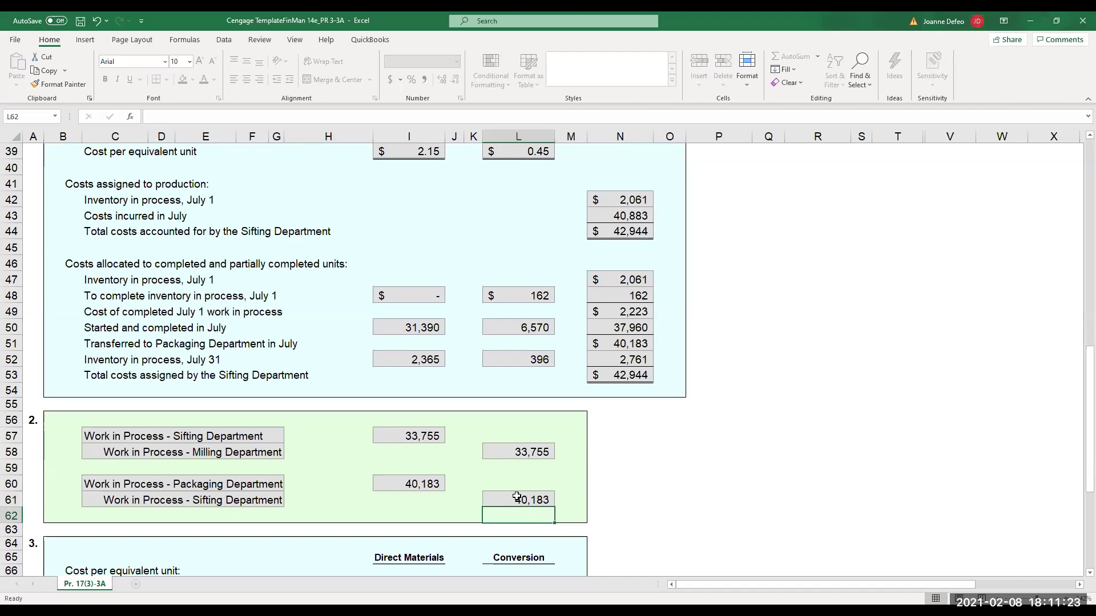
Enter the current period's cost per equivalent unit in part 3: 2.15 for direct materials and .45 for conversion.
mouse_move(1079, 366)
left_mouse_down()
mouse_move(1089, 147)
mouse_move(1089, 372)
left_mouse_up()
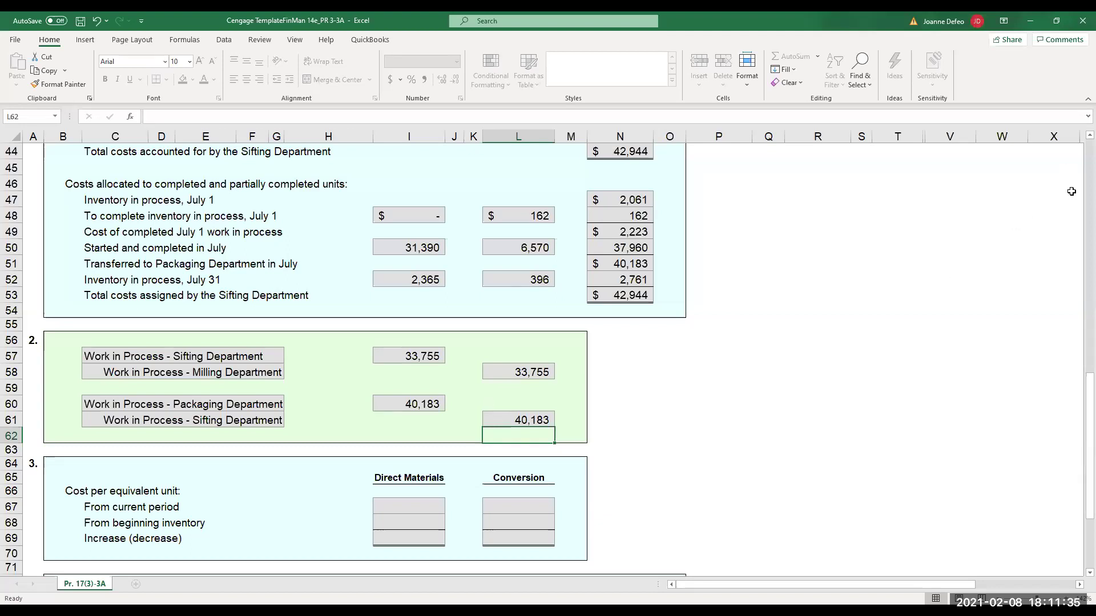
left_click_drag(1079, 390, 1078, 322)
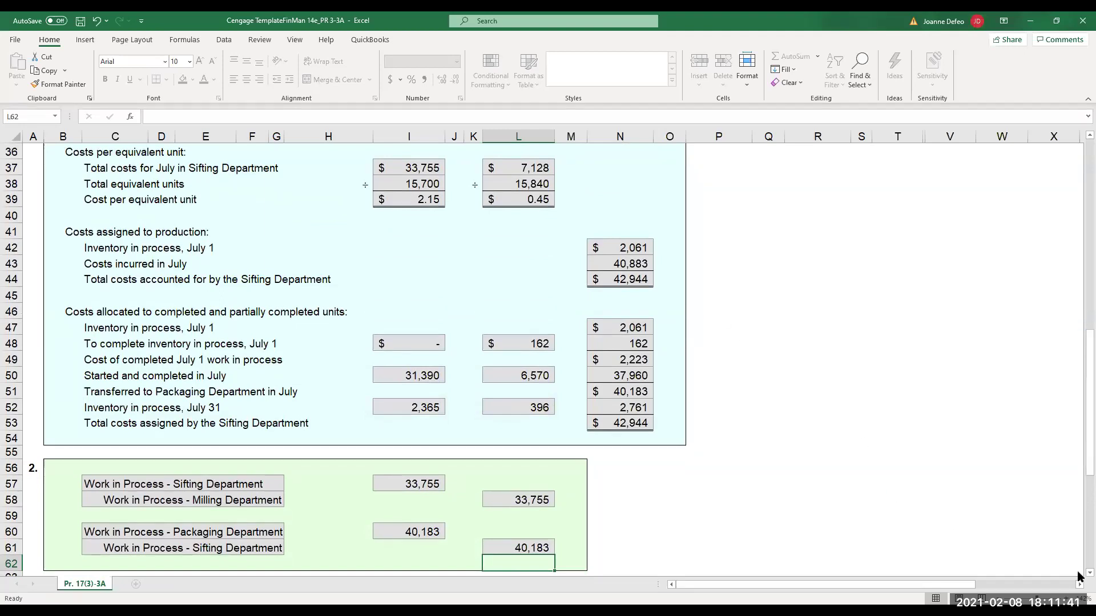
scroll(497, 511, "down", 3)
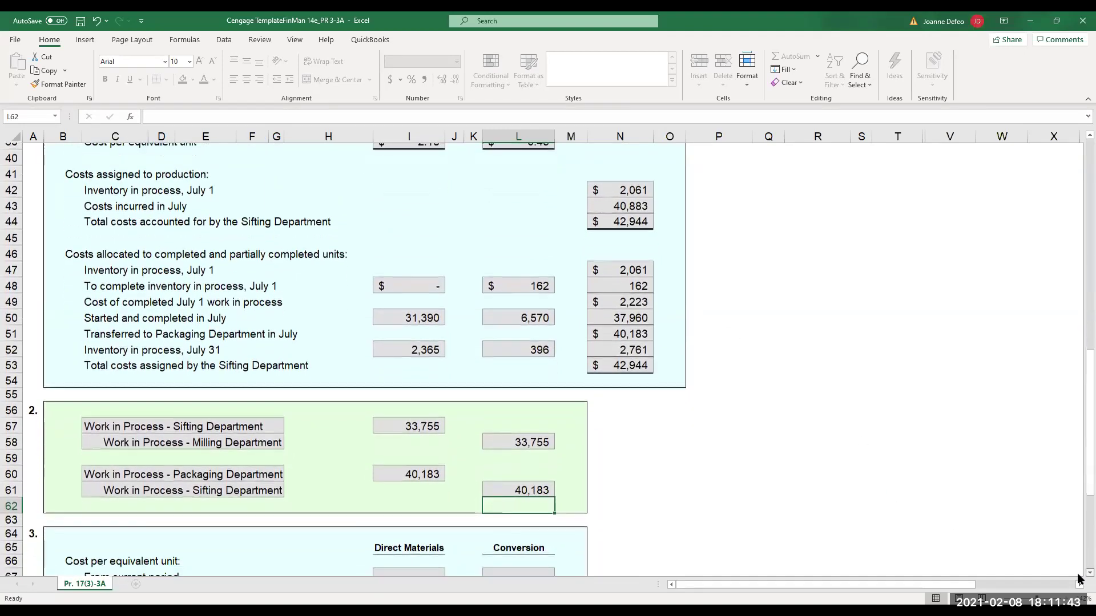
left_click(419, 491)
type("2.15")
left_click(499, 485)
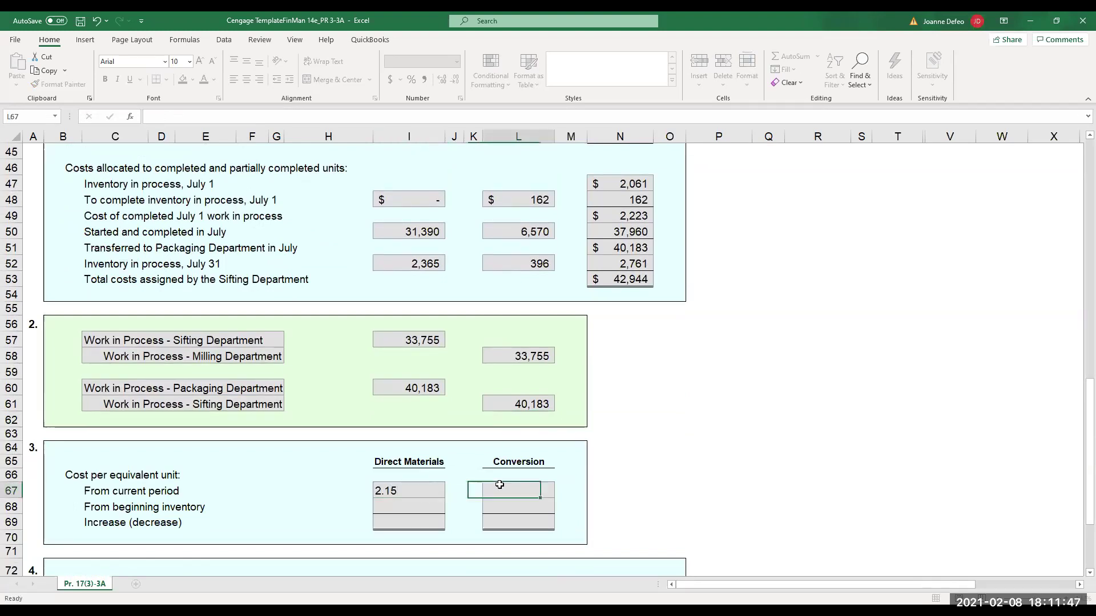
type("0.45")
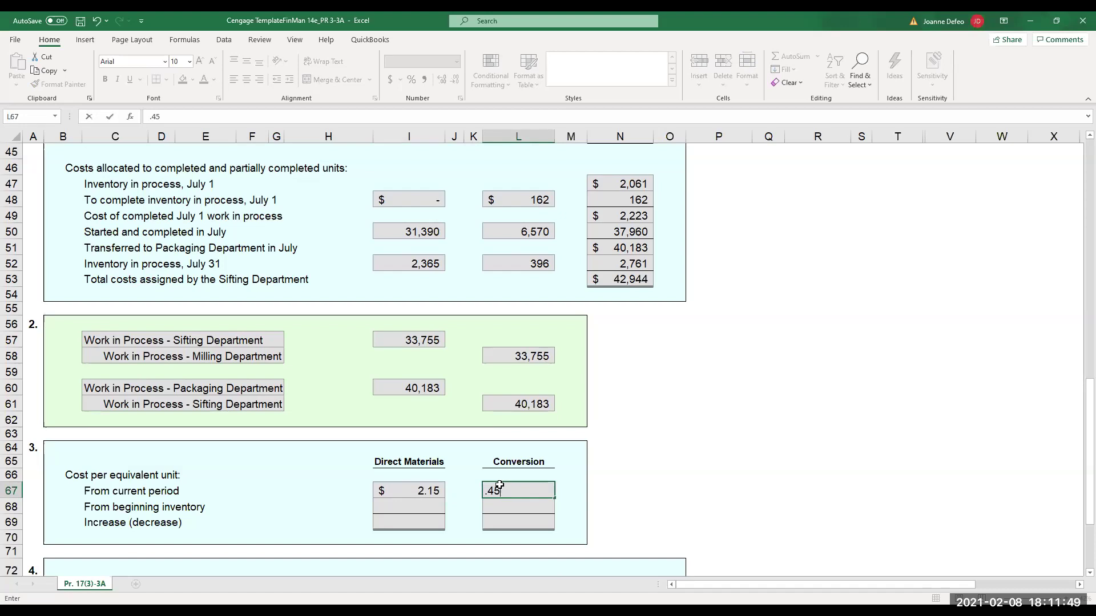
key("Return")
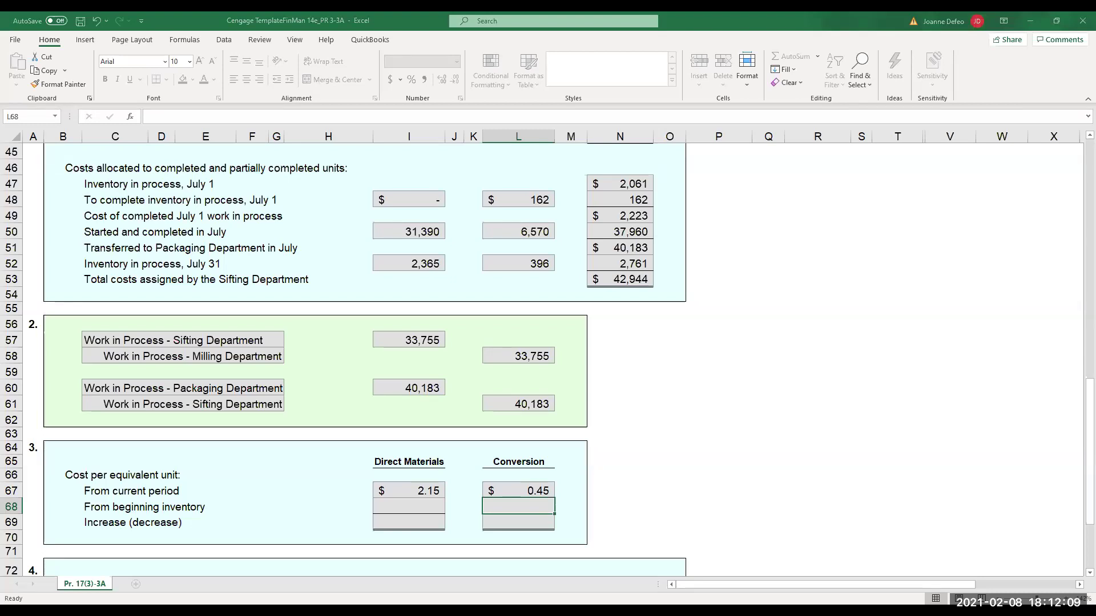
Check the textbook problem in Word, return to Excel and enter the beginning inventory unit costs: 2.05 for direct materials and 0.40 for conversion.
key("alt+Tab")
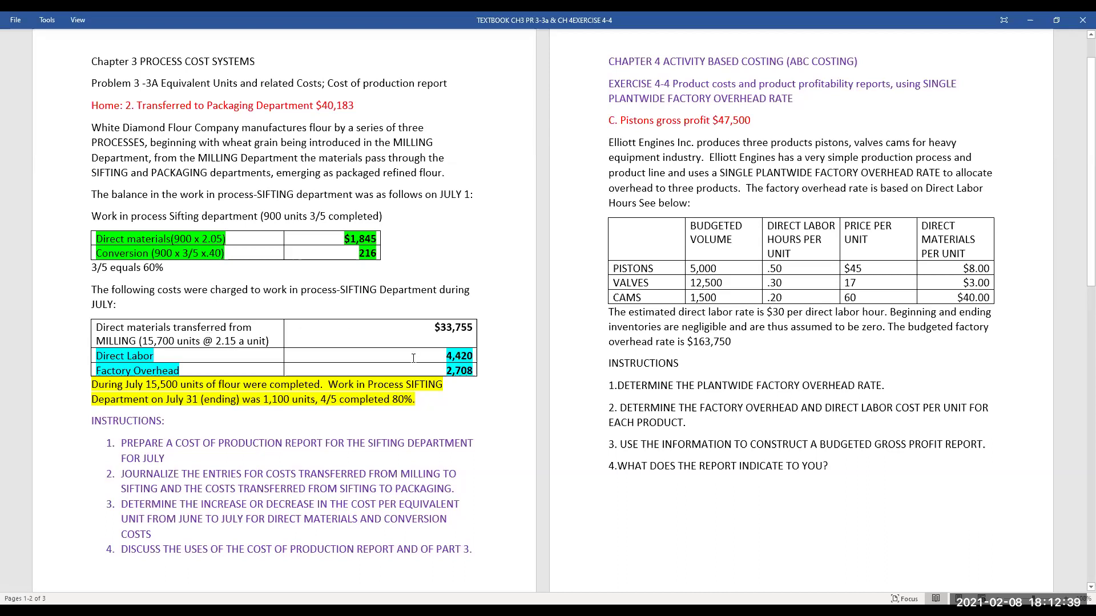
left_click(1030, 20)
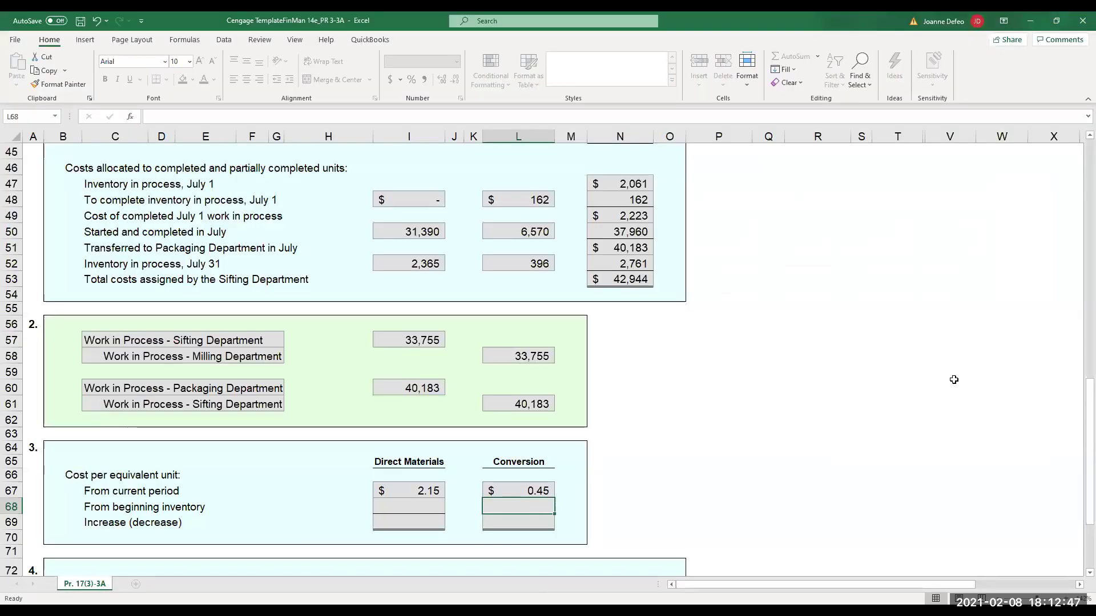
left_click(425, 506)
type("2.05")
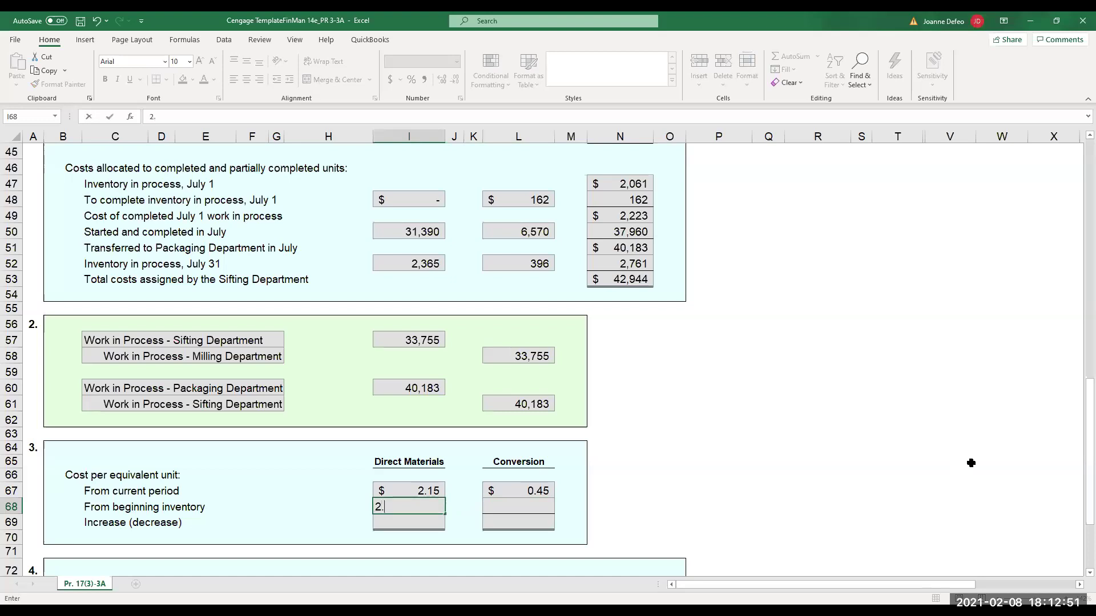
key("Tab")
key("Tab")
key("Tab")
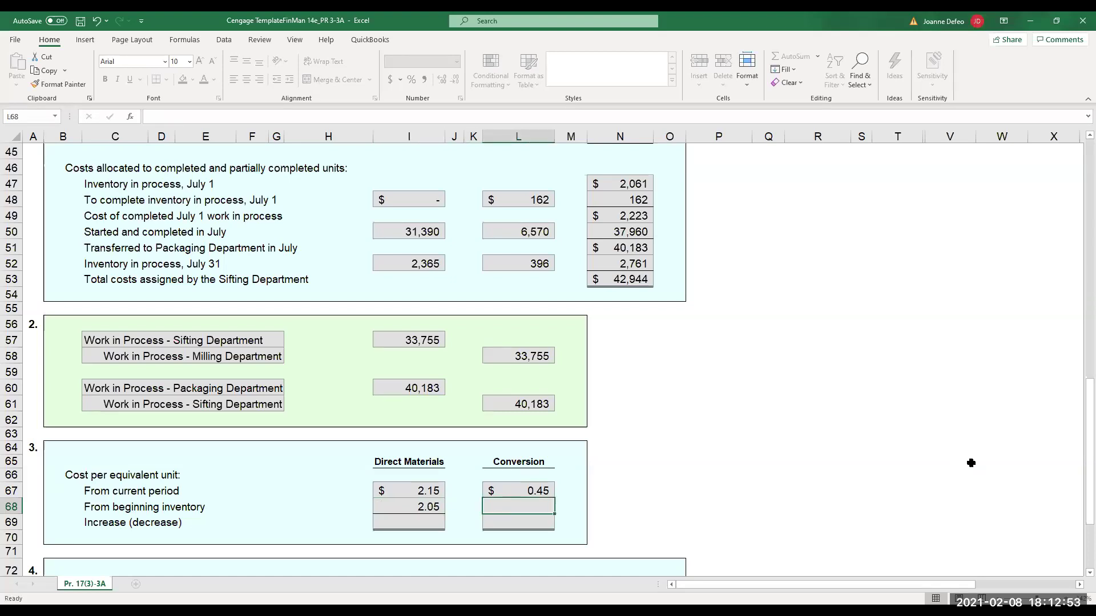
type("0.40")
key("Return")
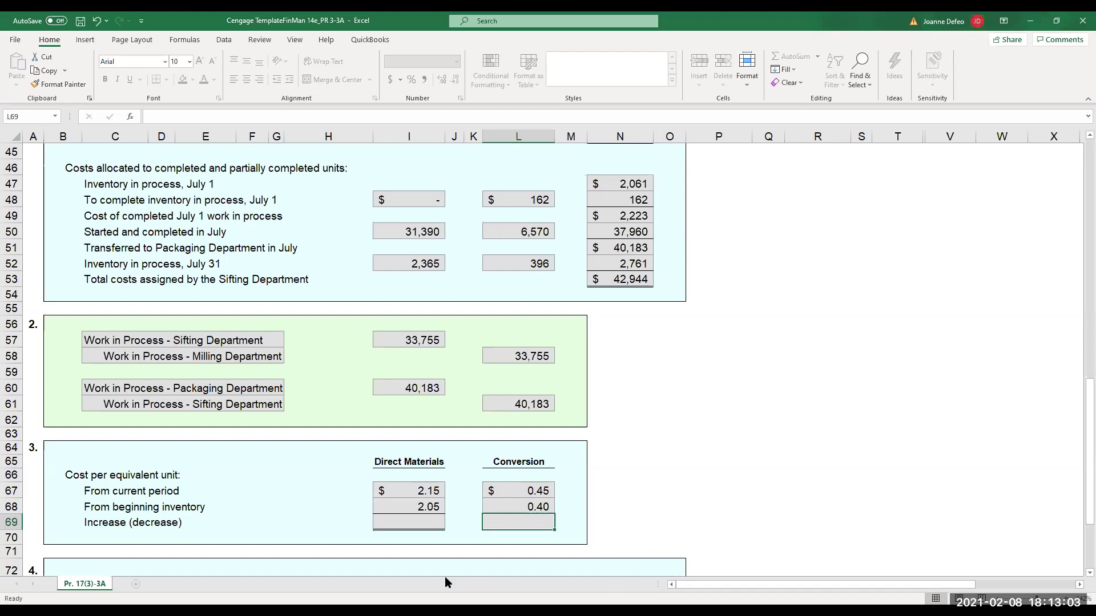
Calculate the direct materials increase (decrease) in I69 by subtracting I68 from I67.
left_click(405, 522)
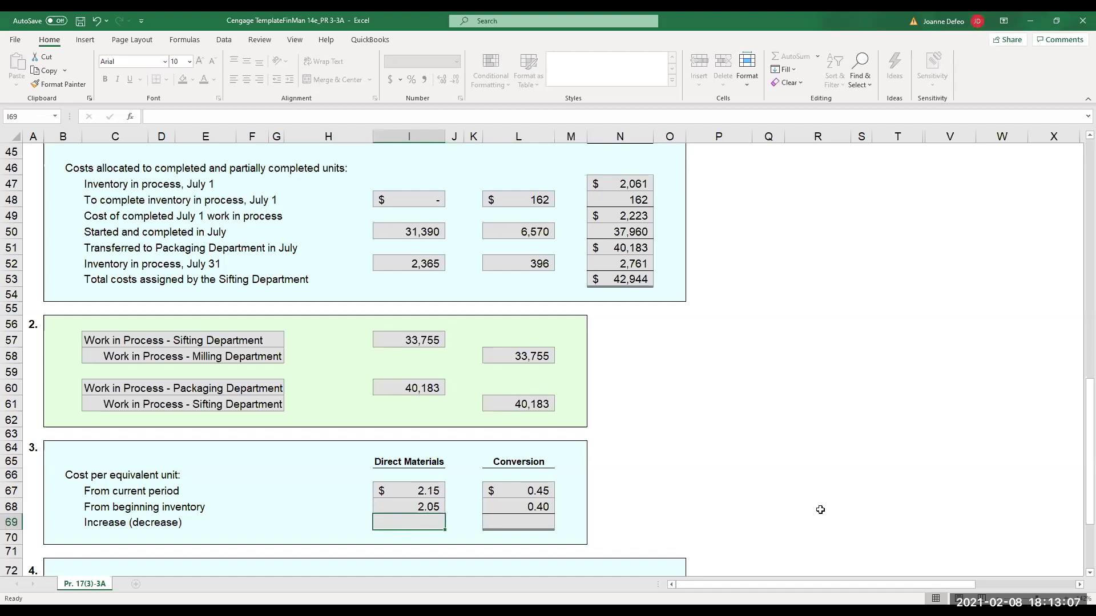
type("=+")
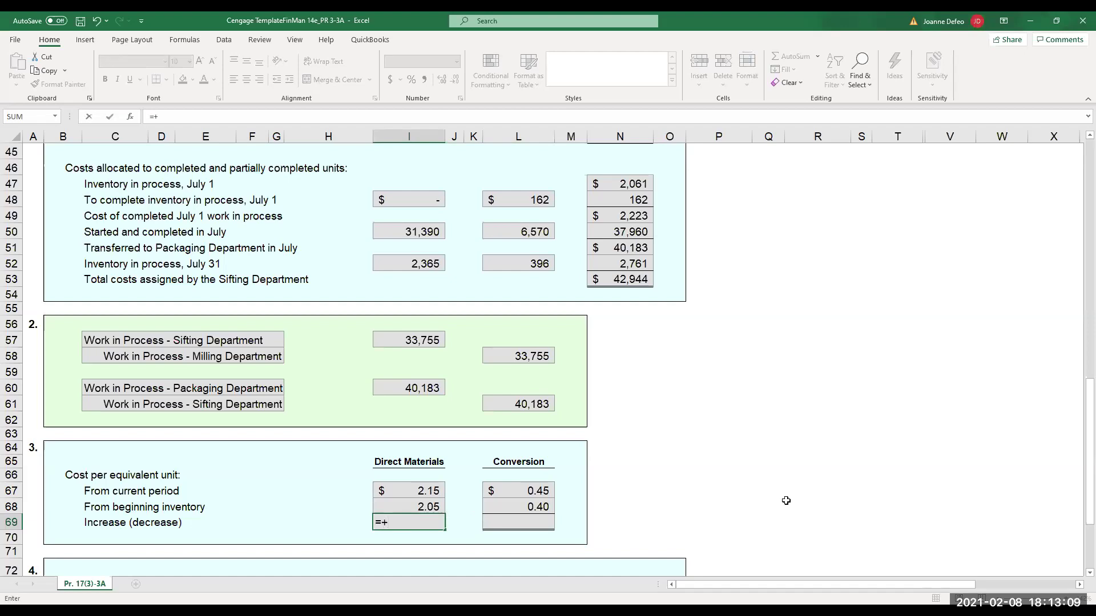
left_click(410, 486)
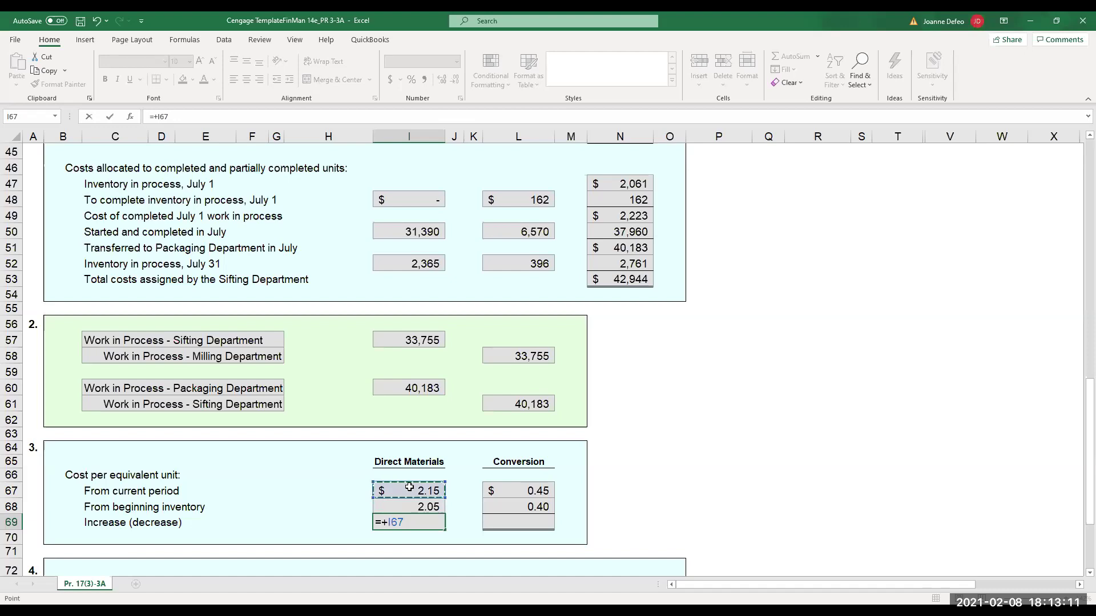
type("_")
key("BackSpace")
type("-")
left_click(414, 500)
key("Return")
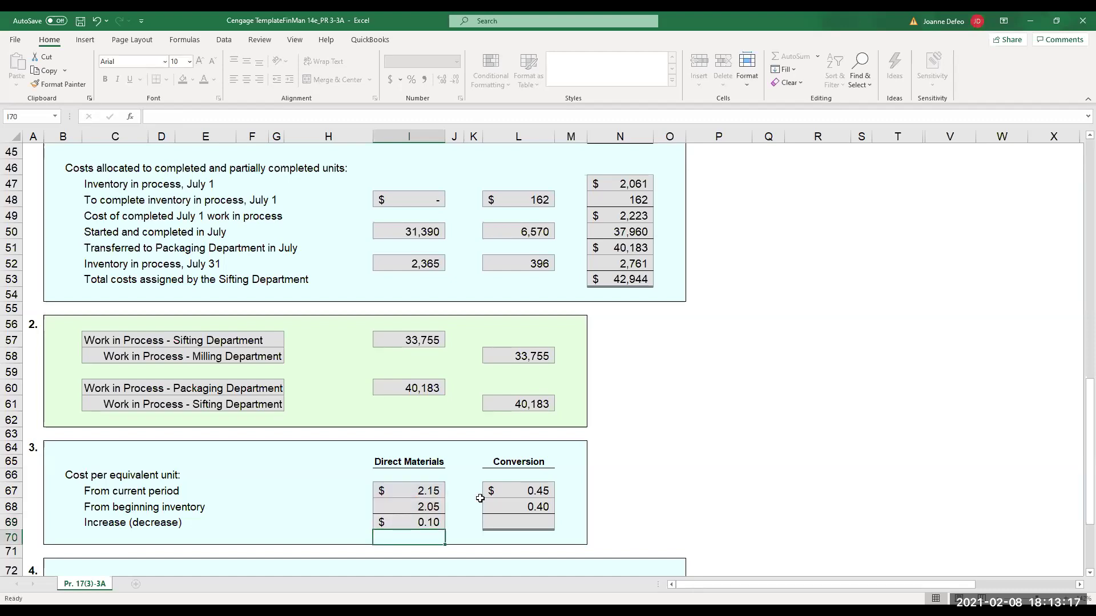
Calculate the conversion increase (decrease) in L69 with the formula =+L67-L68.
left_click(536, 520)
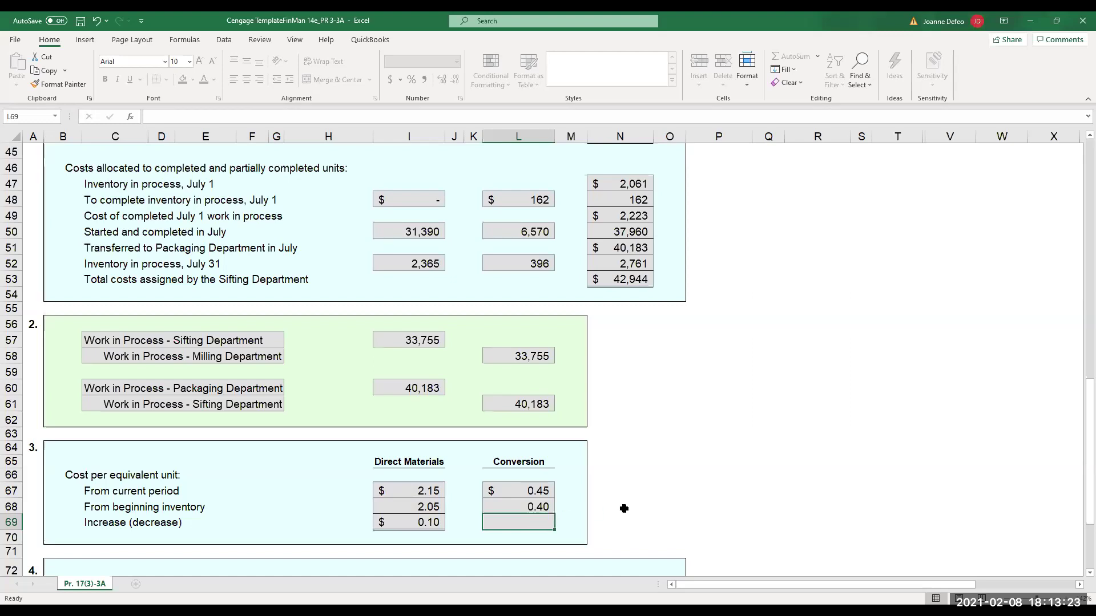
type("=+")
left_click(544, 486)
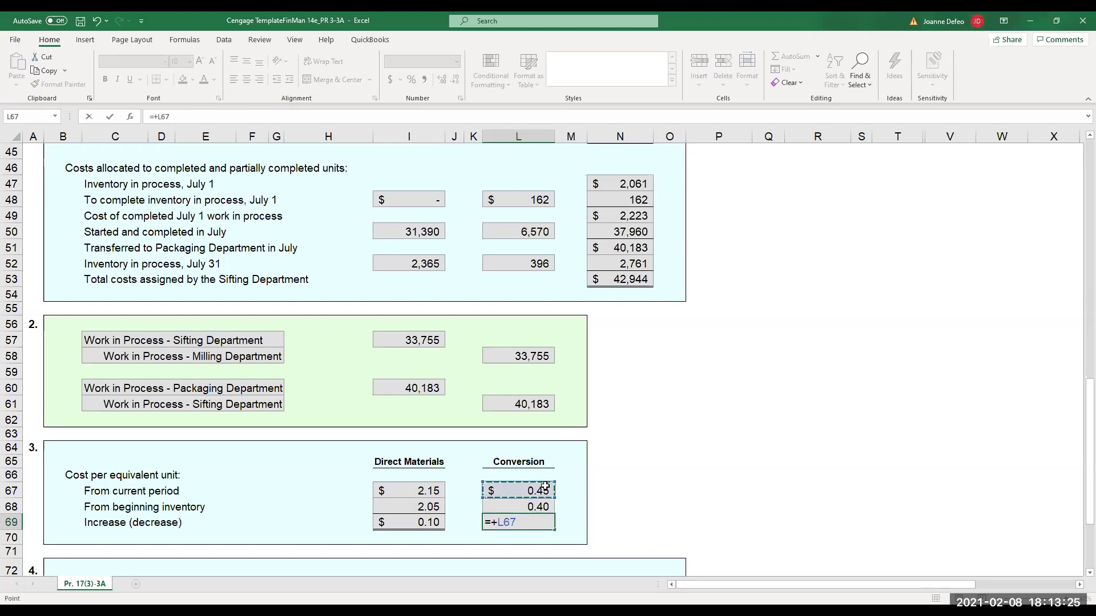
type("_")
key("BackSpace")
left_click(542, 503)
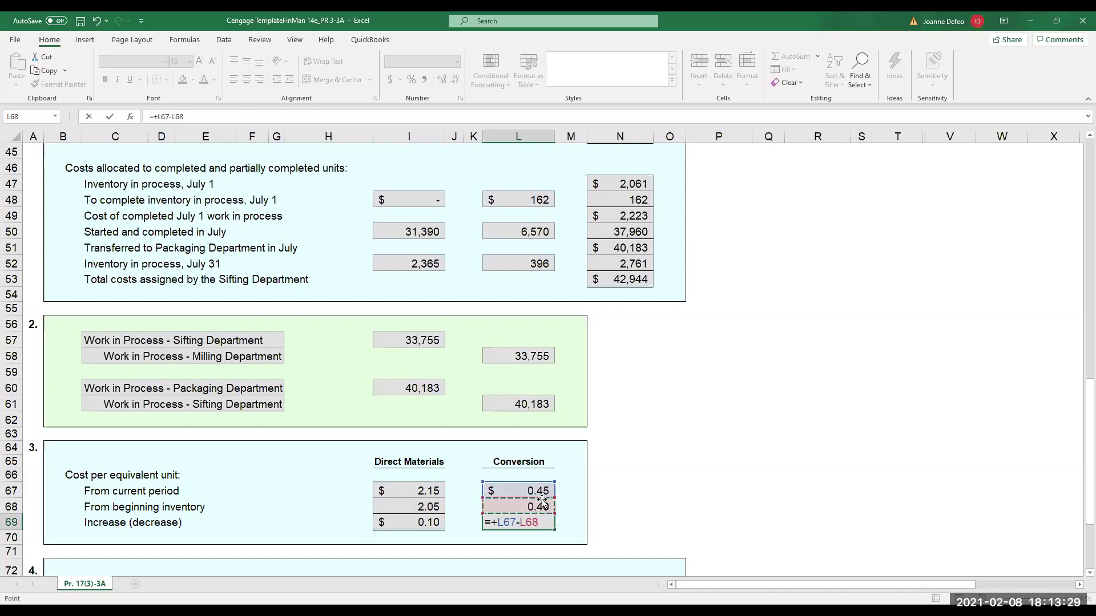
key("Return")
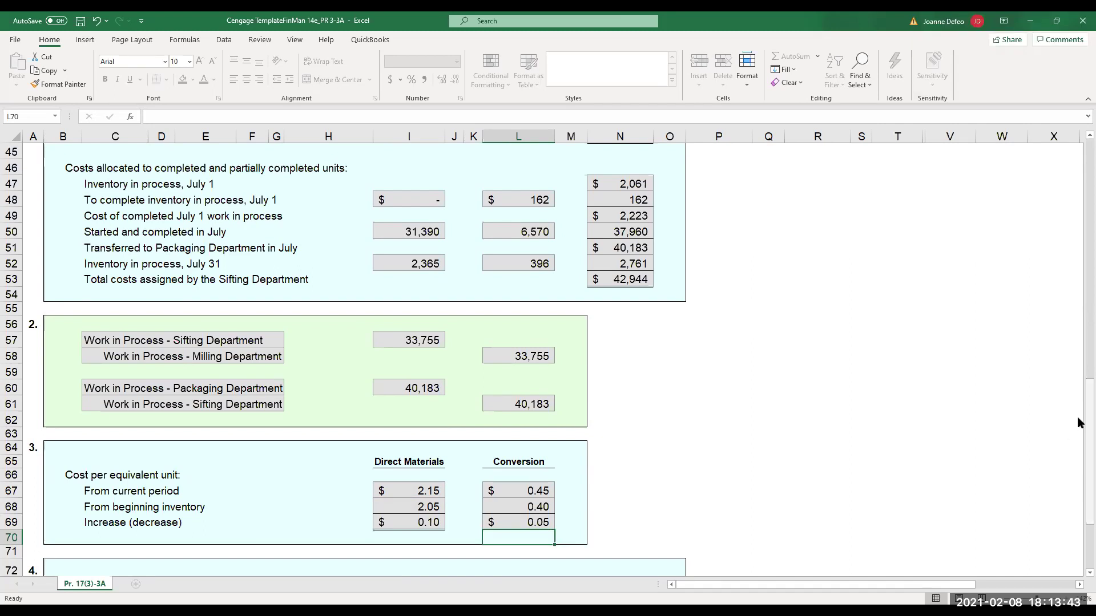
Review the Problem 3-3A cost of production report, including its score, unit schedules, costs per equivalent unit and allocated costs.
scroll(1081, 424, "up", 5)
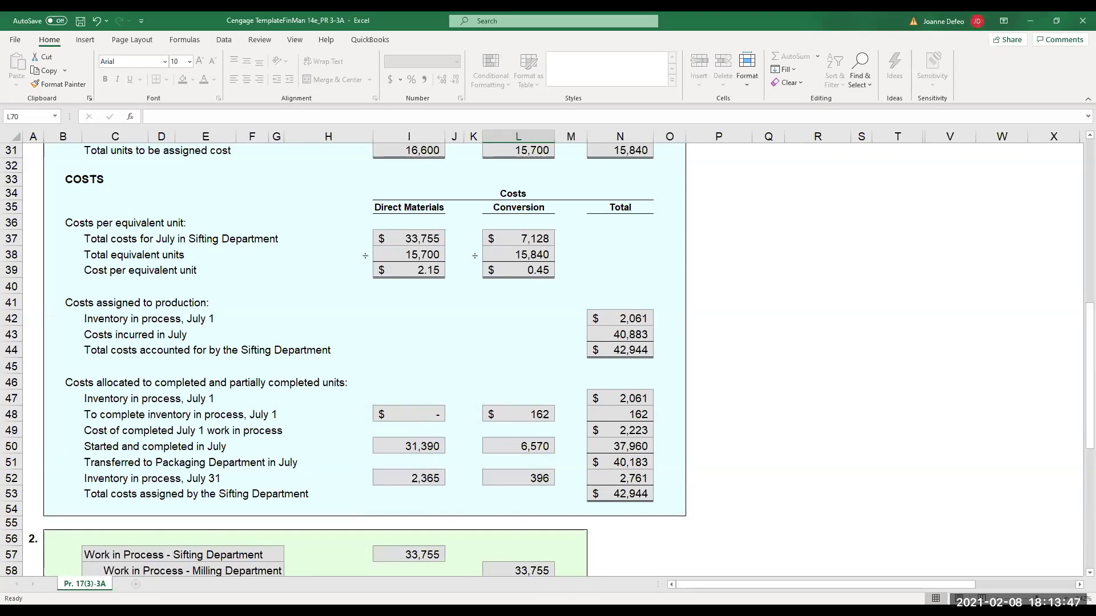
scroll(1080, 160, "up", 9)
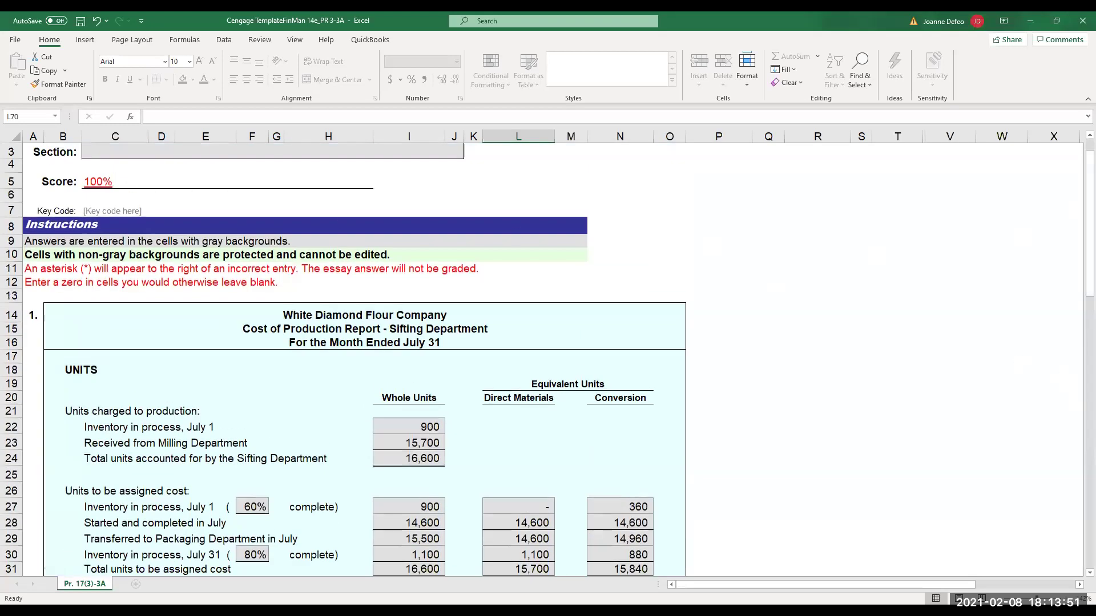
scroll(1079, 578, "down", 6)
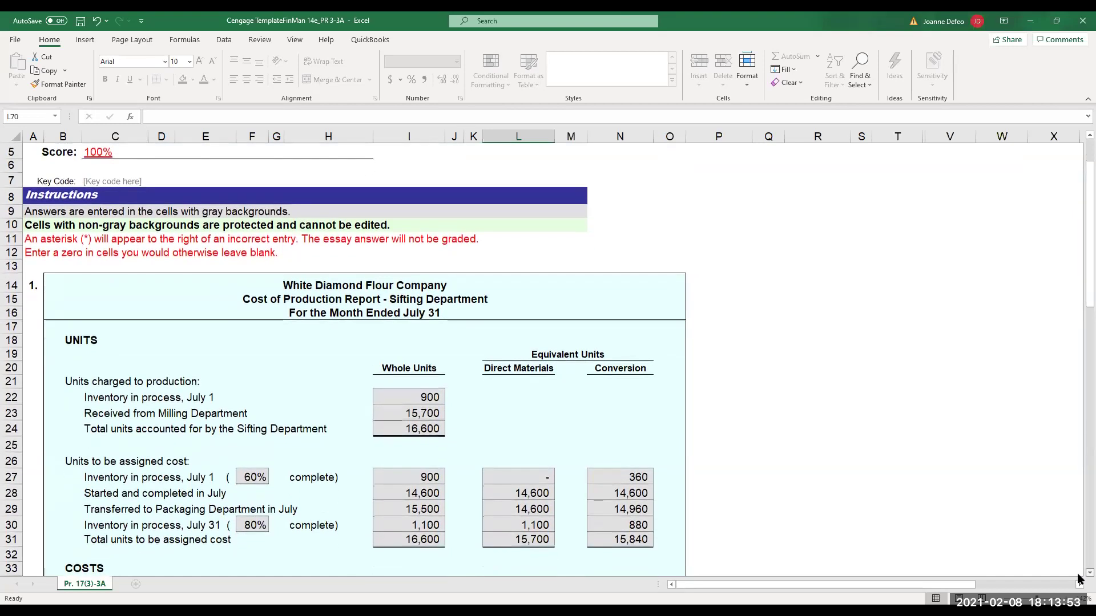
scroll(1080, 579, "down", 2)
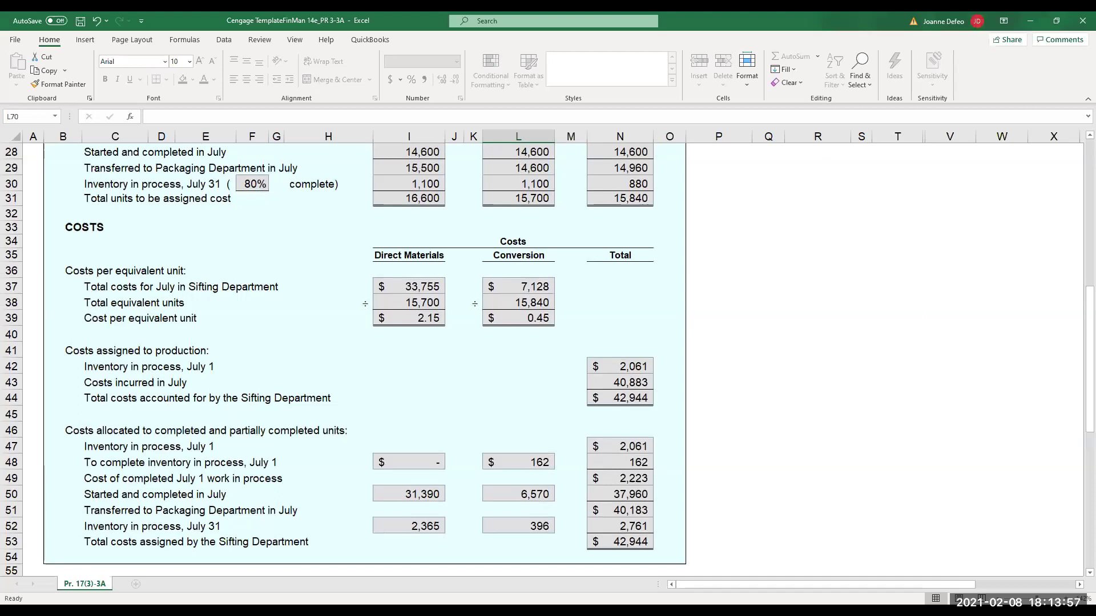
left_click_drag(1041, 600, 1055, 601)
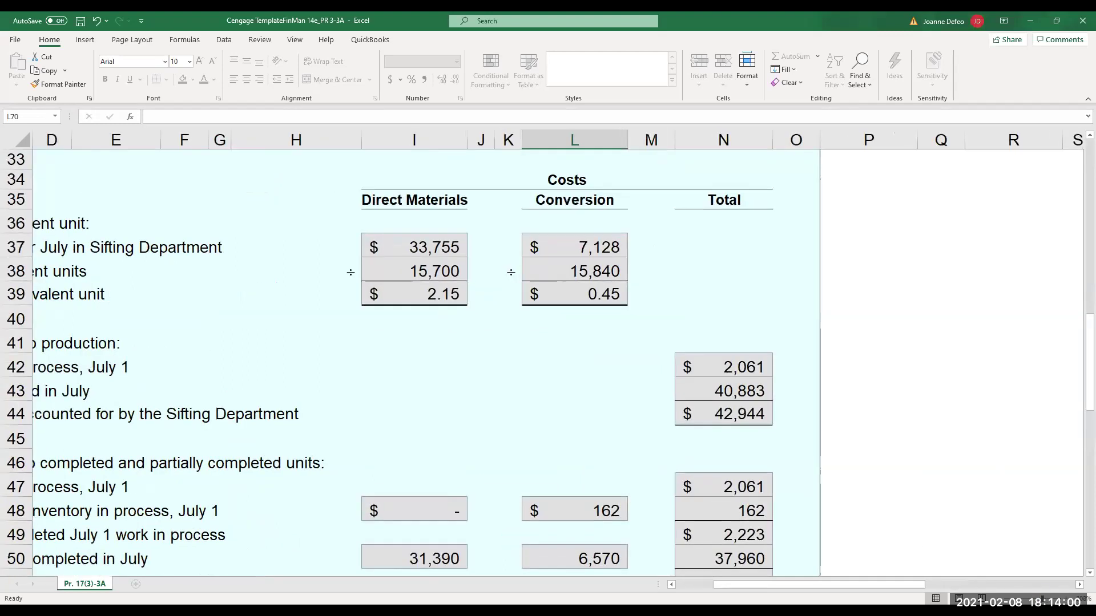
left_click(1087, 573)
left_click(1087, 573)
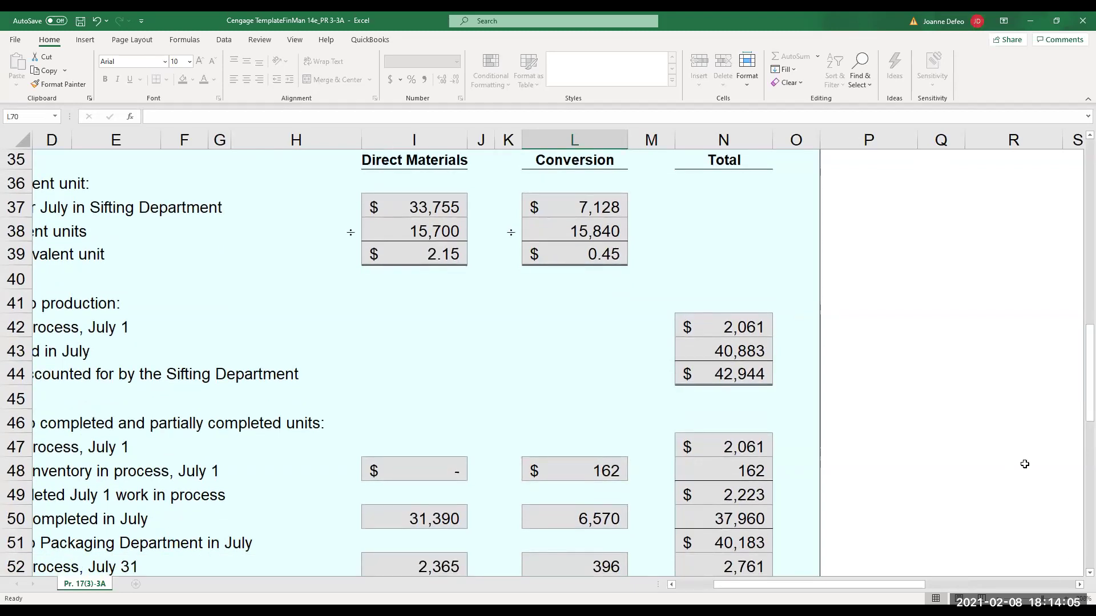
scroll(1036, 459, "down", 3, "ctrl")
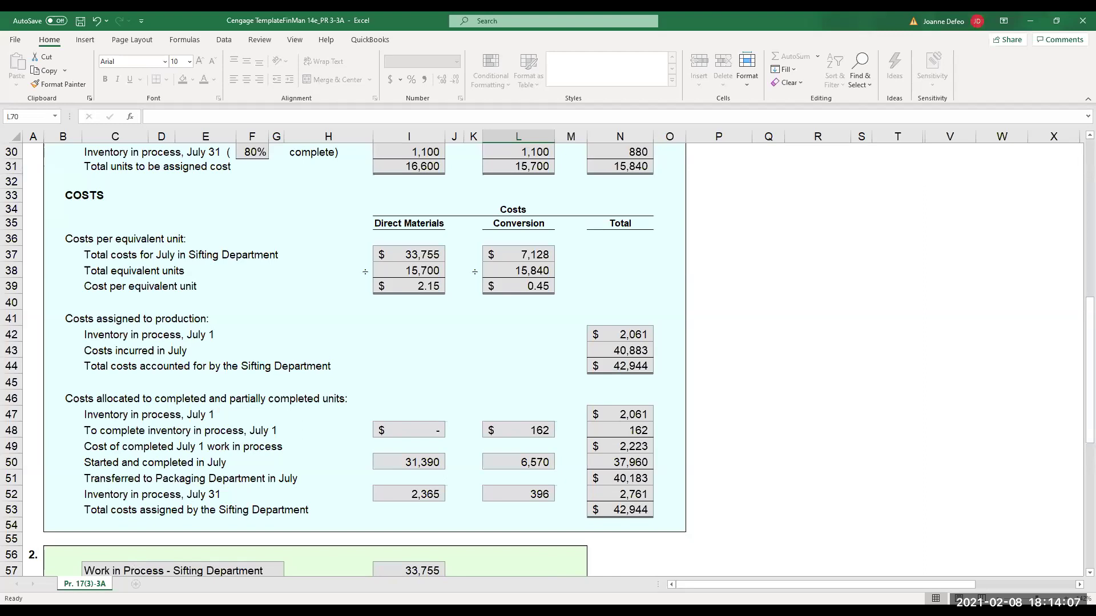
left_click(1089, 136)
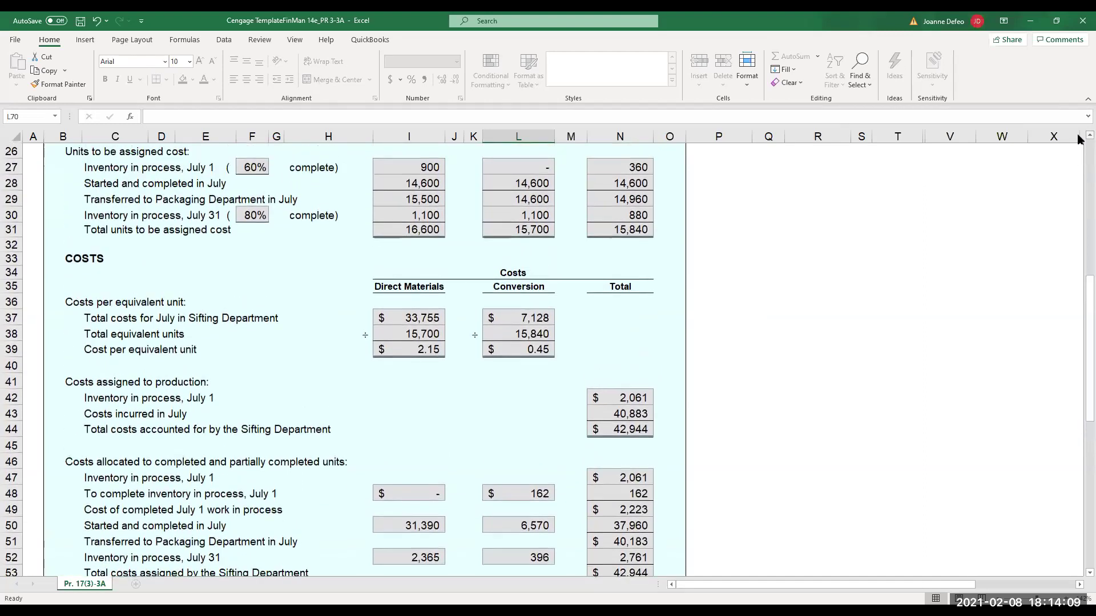
left_click(1081, 573)
left_click(1080, 573)
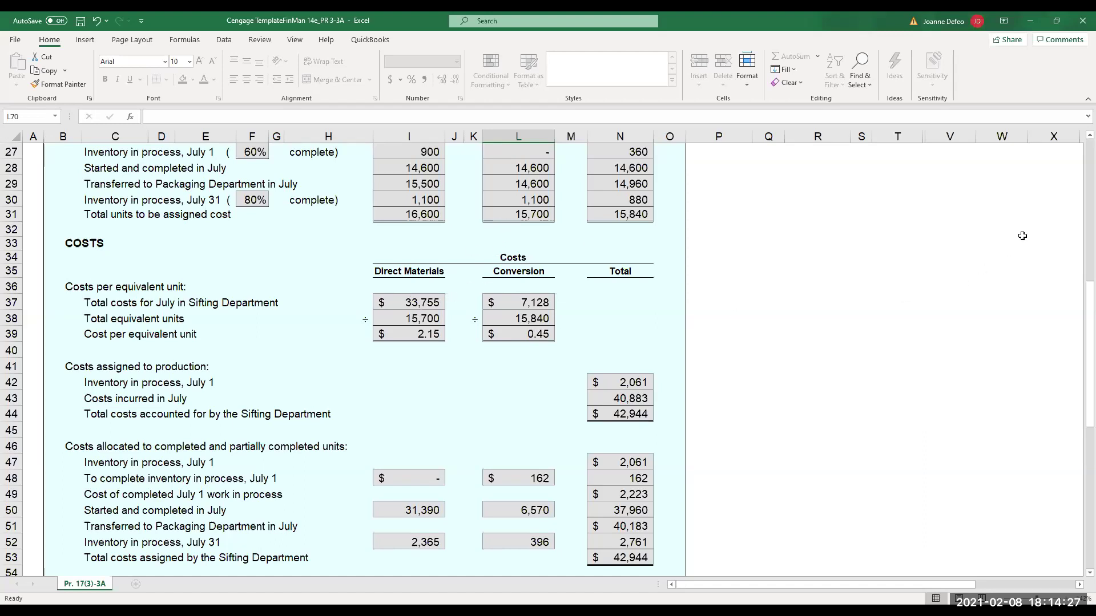
scroll(1077, 136, "up", 3)
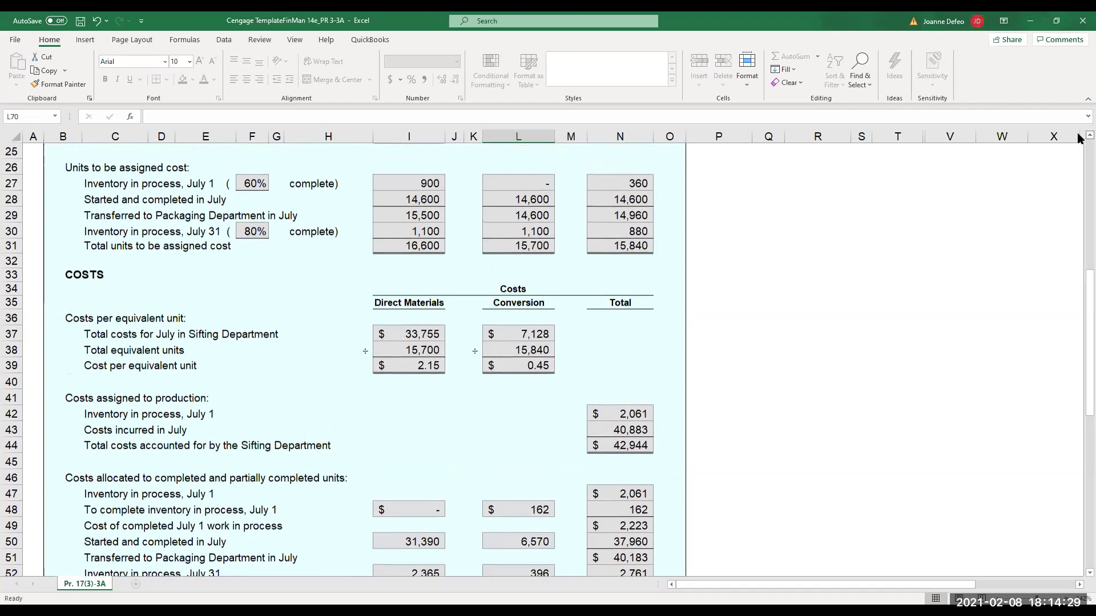
scroll(1078, 137, "up", 1)
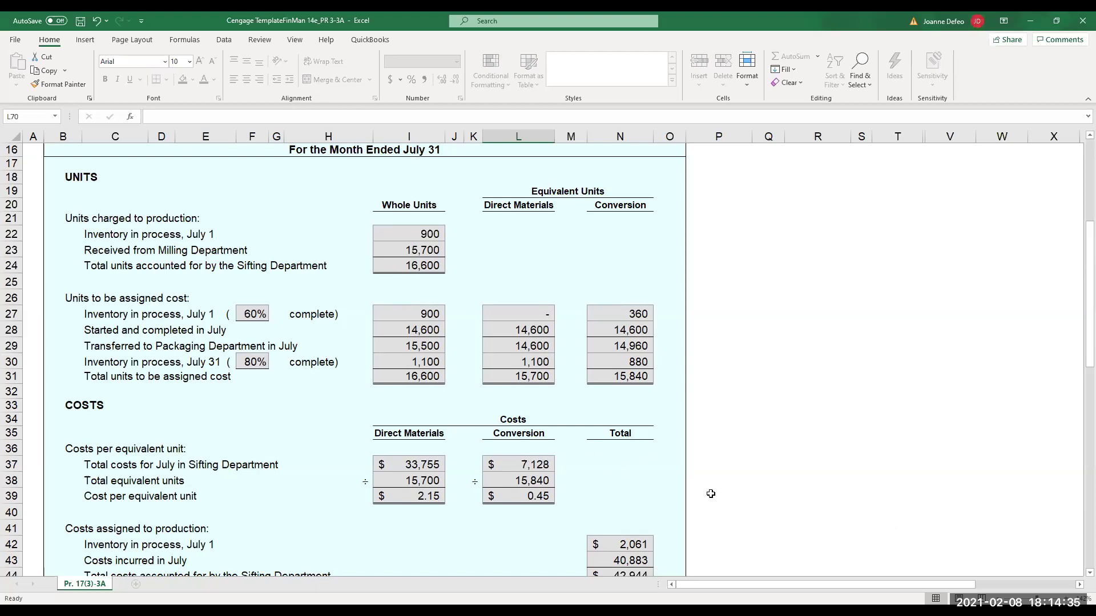
left_click(1090, 573)
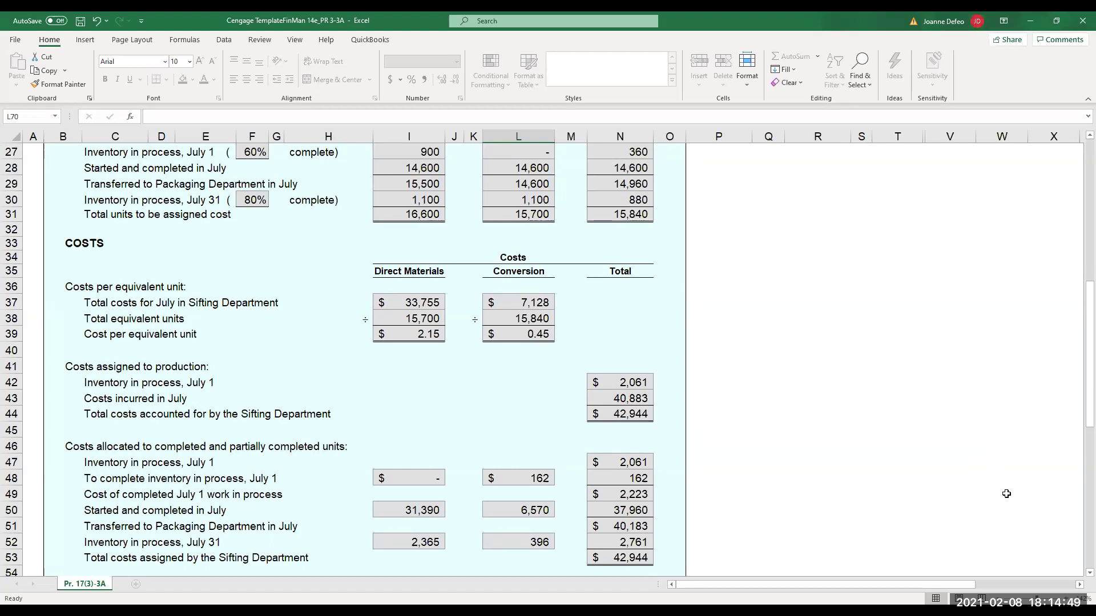
left_click(1087, 573)
left_click(1088, 573)
left_click(1088, 573)
scroll(561, 422, "down", 6)
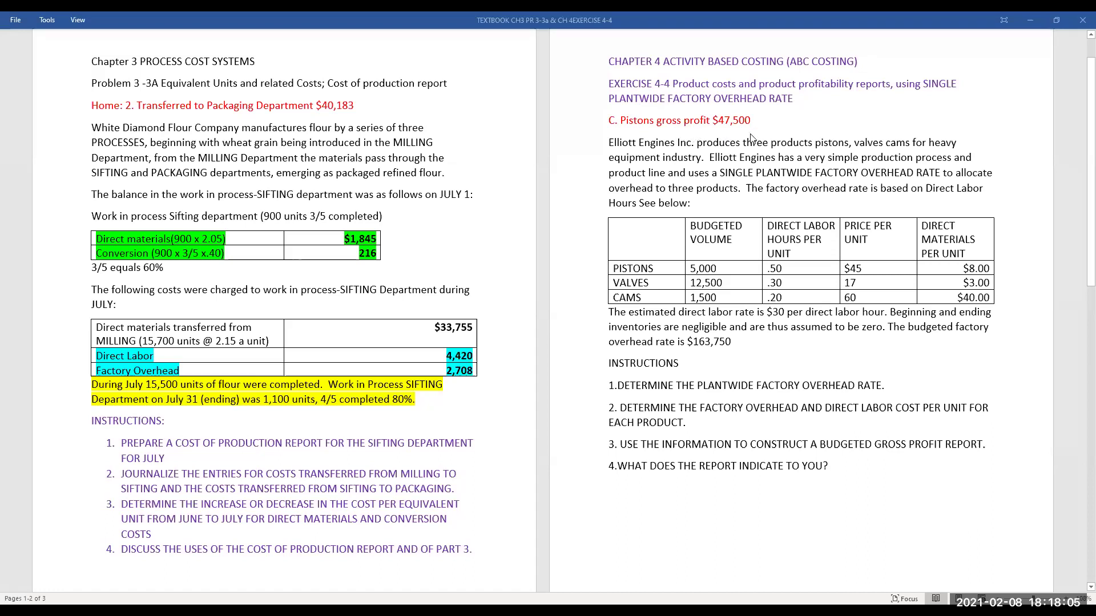
Switch from the textbook to the Exercise 18(4)-4 workbook in Excel and enter the volumes: 5000 pistons, 12500 valves and 1500 cams.
left_click(1032, 22)
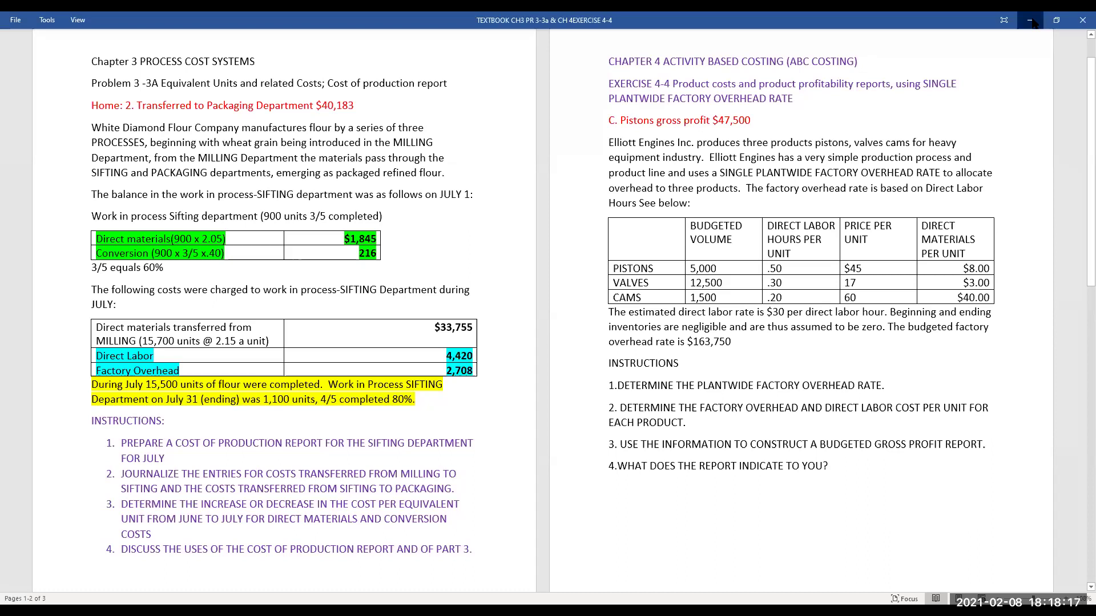
left_click(1030, 21)
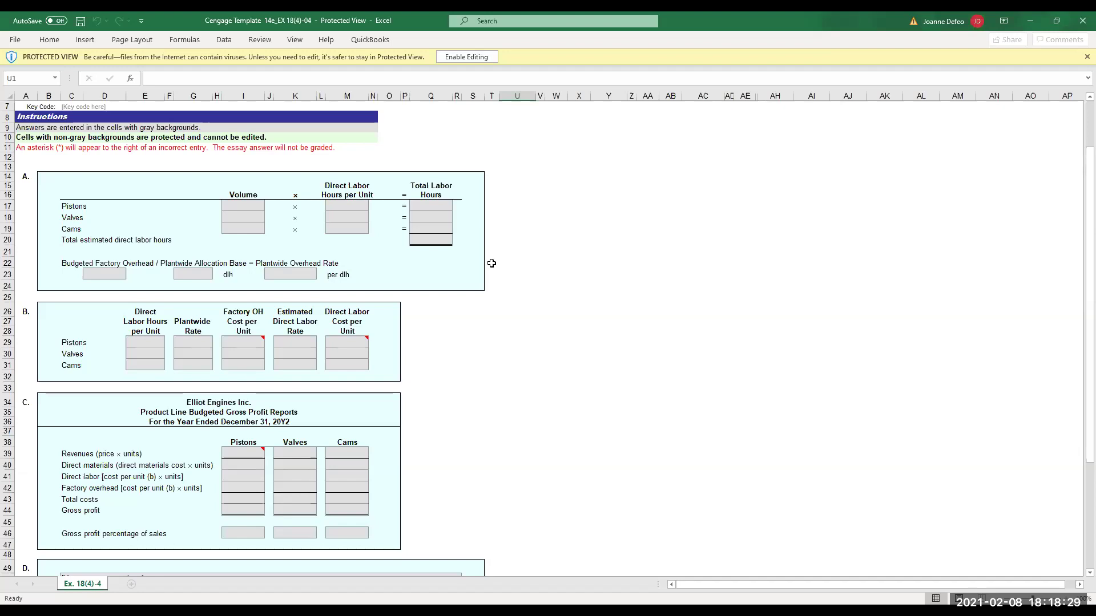
left_click(227, 205)
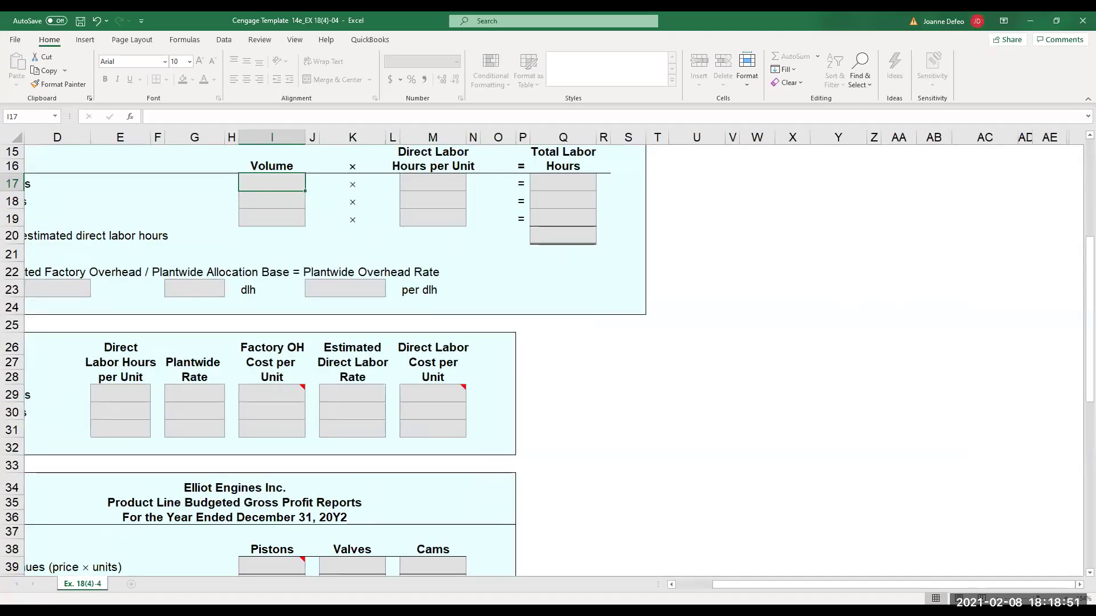
scroll(1079, 263, "up", 5)
left_click_drag(779, 584, 641, 576)
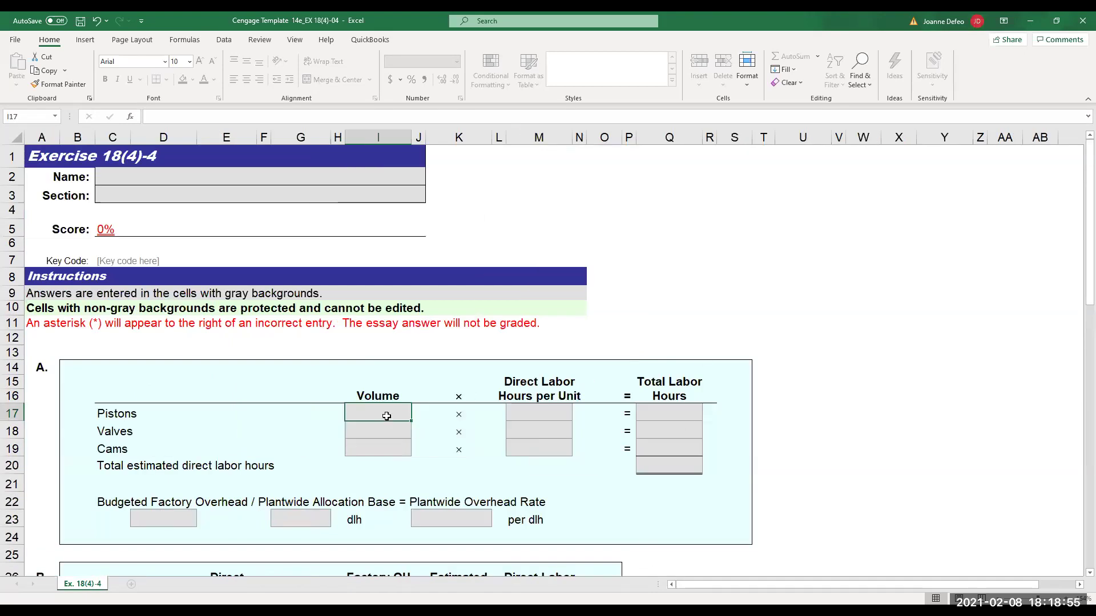
type("5000")
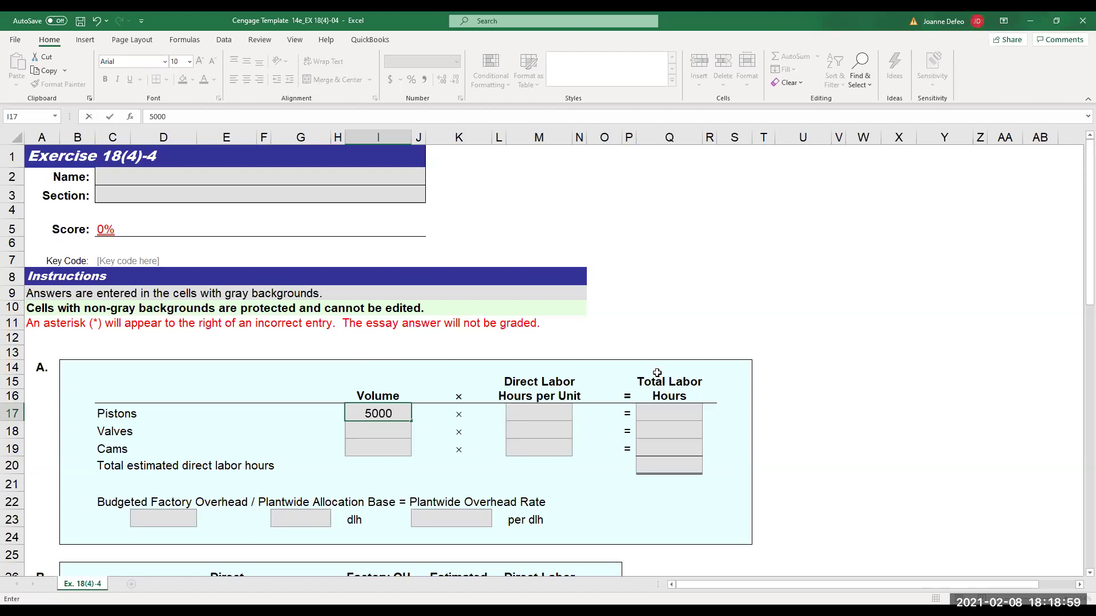
key("Return")
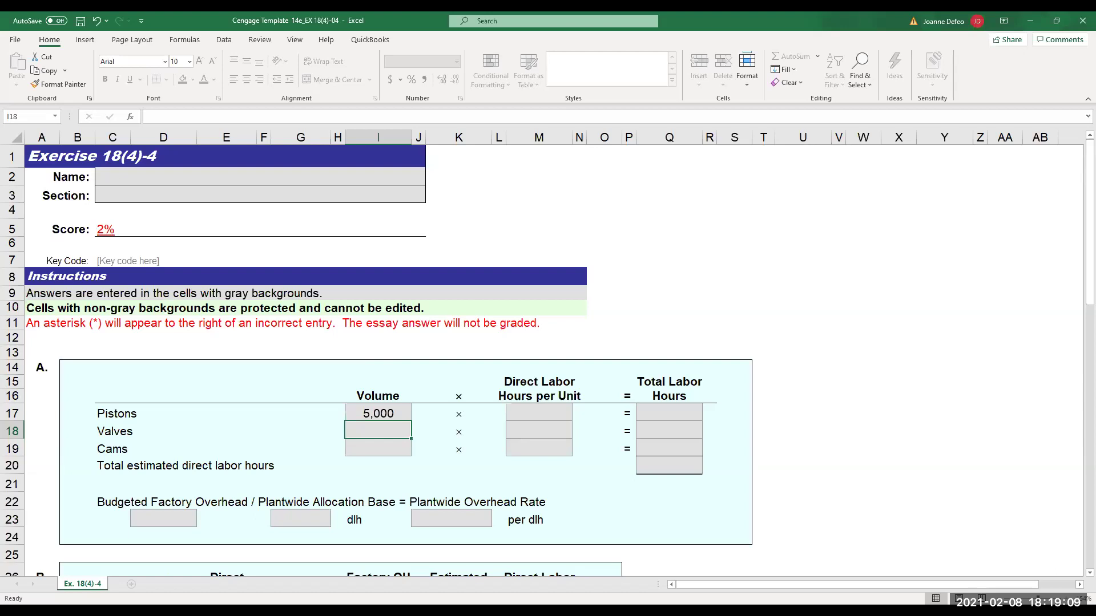
type("12500")
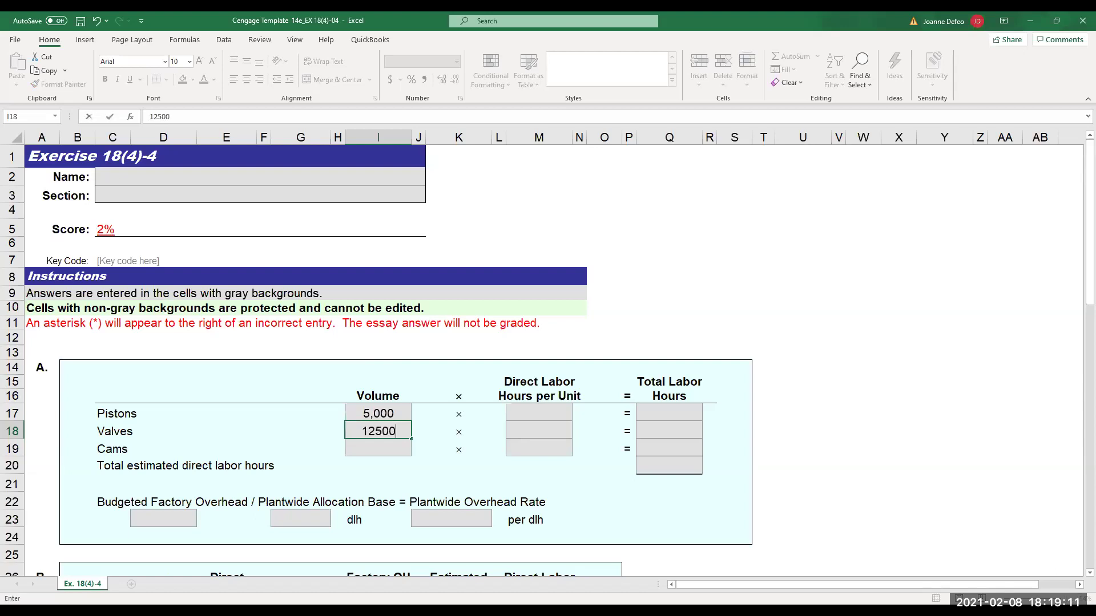
key("Return")
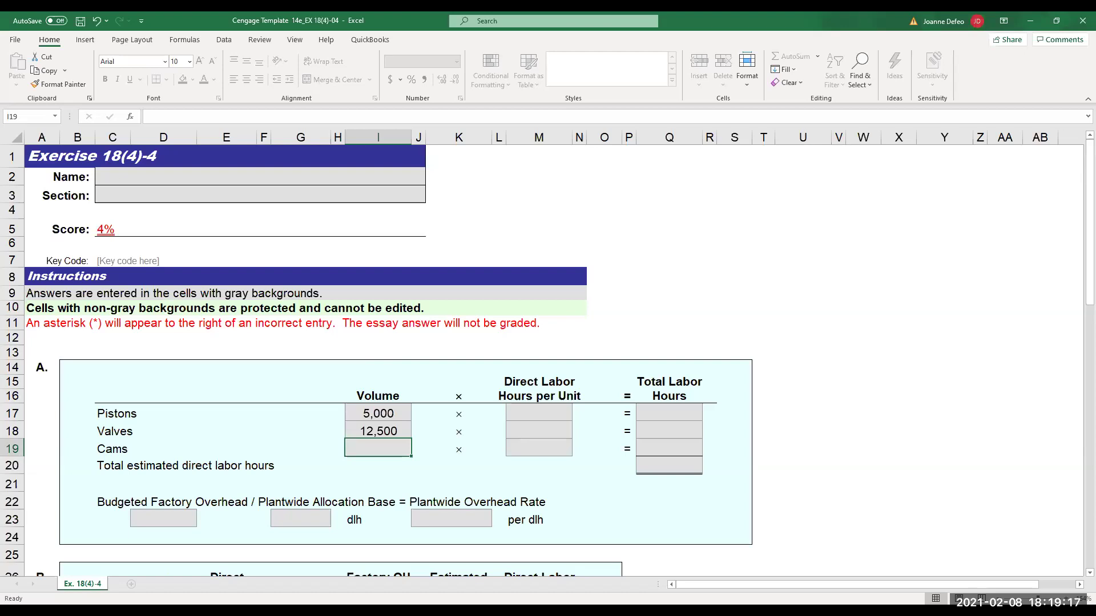
type("1500")
key("Return")
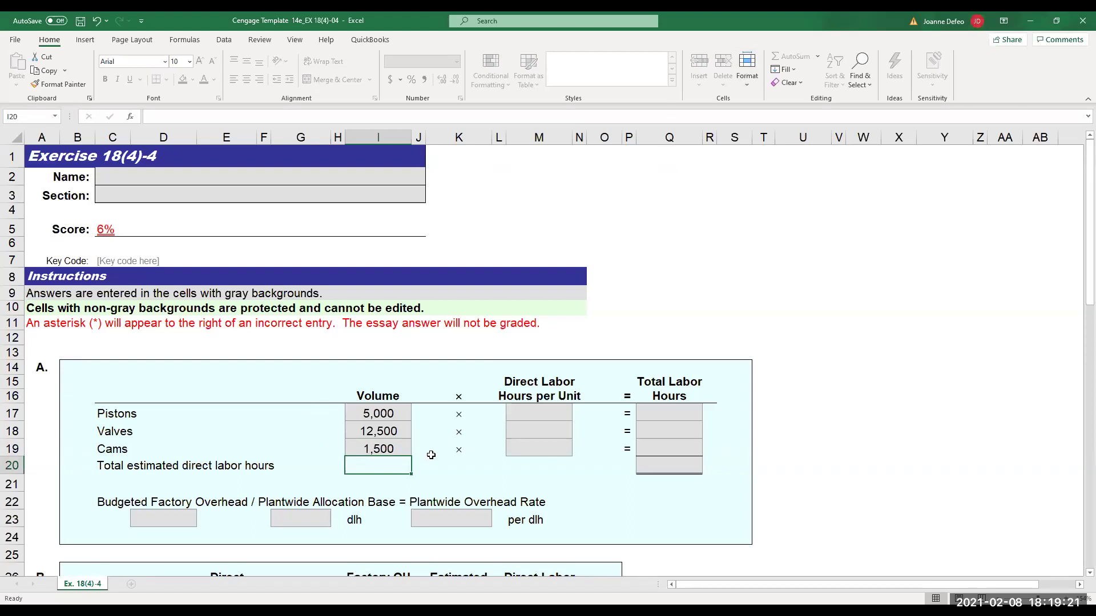
Enter the direct labor hours per unit in part A: .50 for pistons, .30 for valves and .20 for cams.
left_click(1090, 572)
scroll(1078, 576, "down", 1)
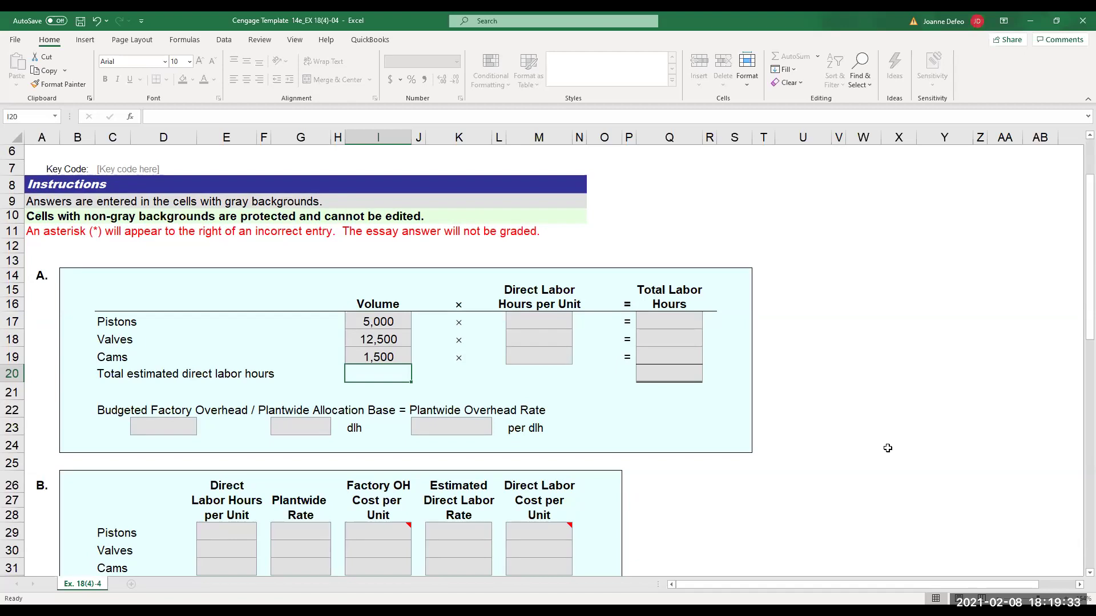
left_click(544, 326)
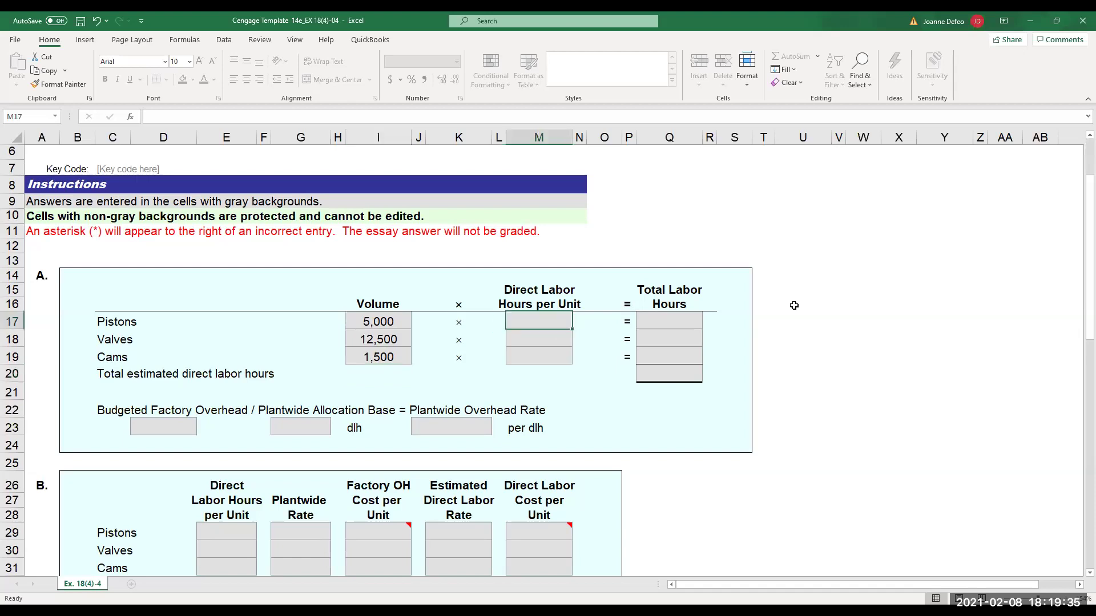
type(".50")
key("Return")
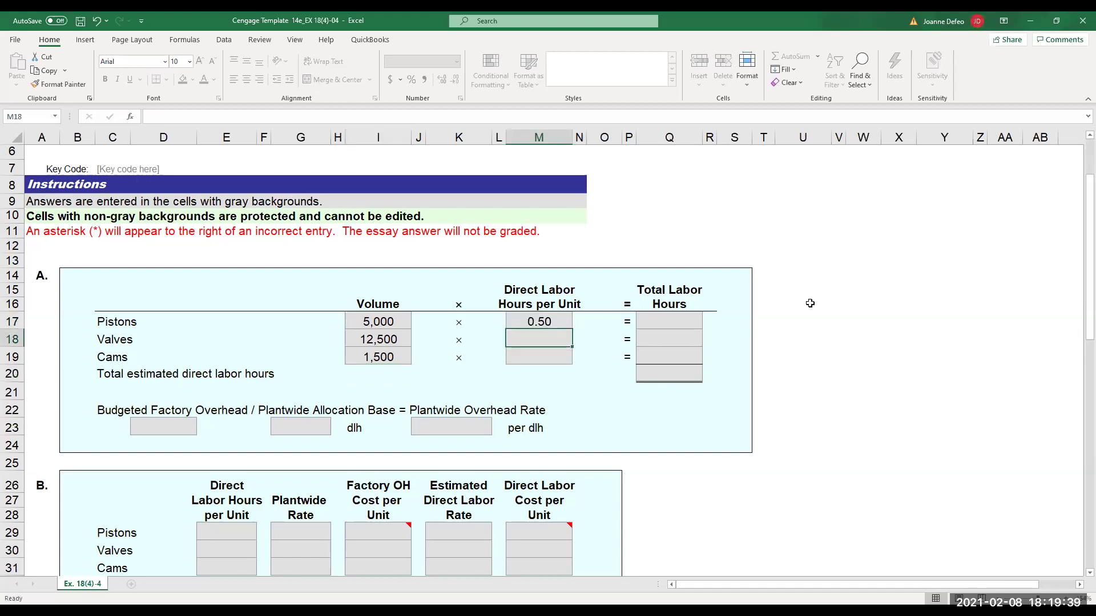
type(".30")
key("Return")
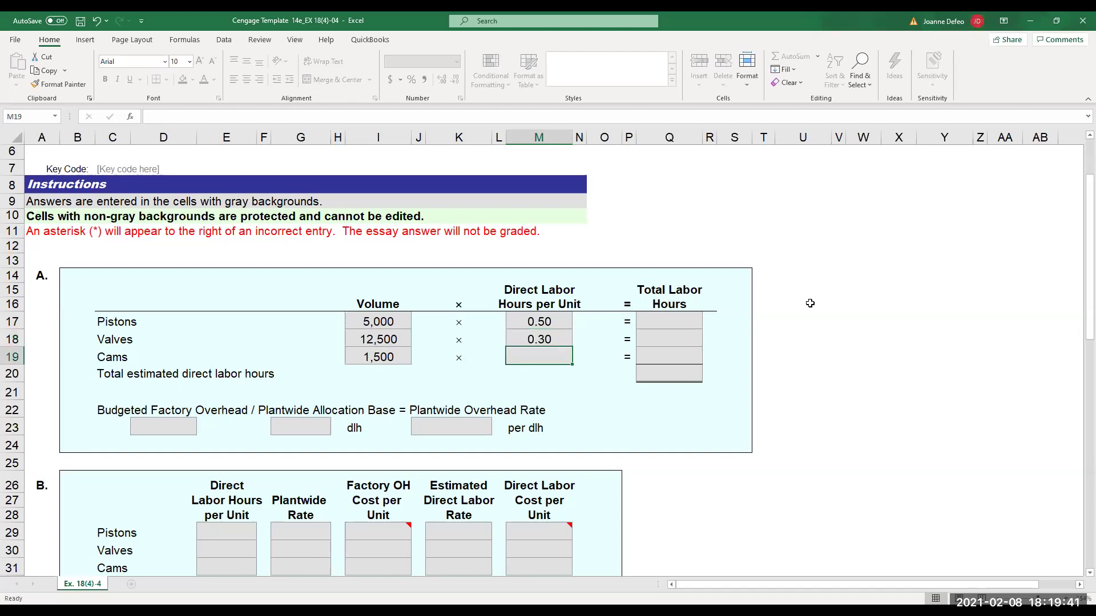
type(".23")
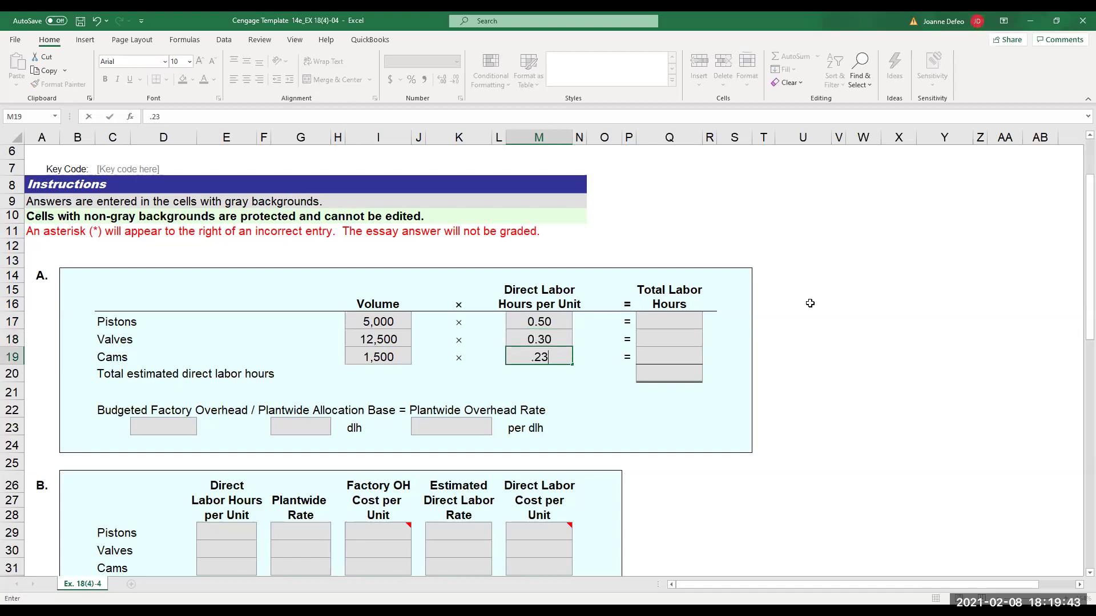
key("BackSpace")
type("0")
key("Return")
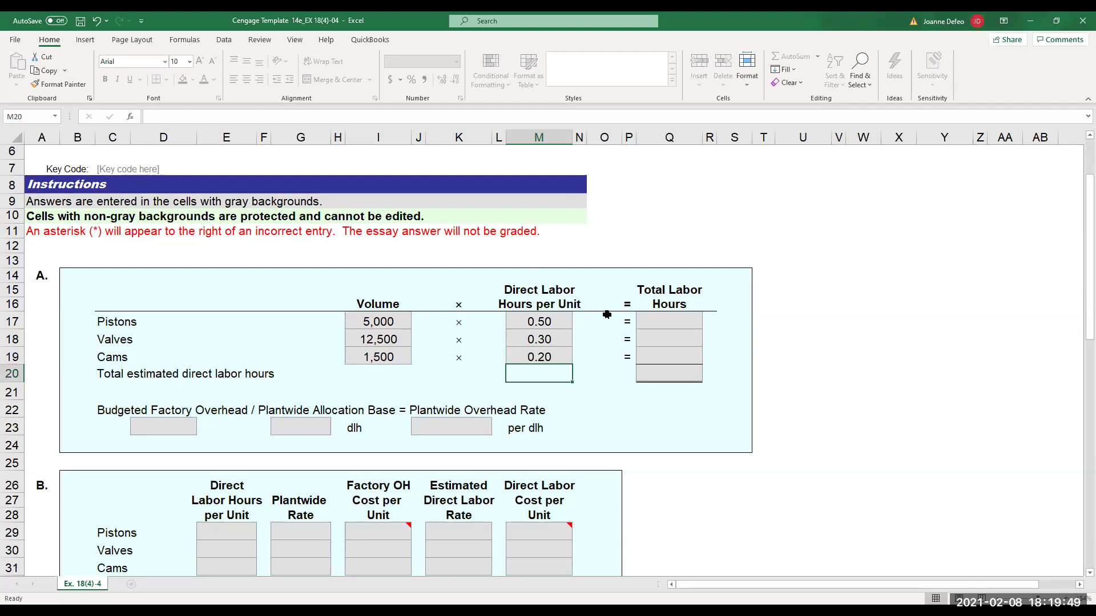
Calculate the pistons' total labor hours in Q17 with the formula =+I17*M17.
left_click(659, 320)
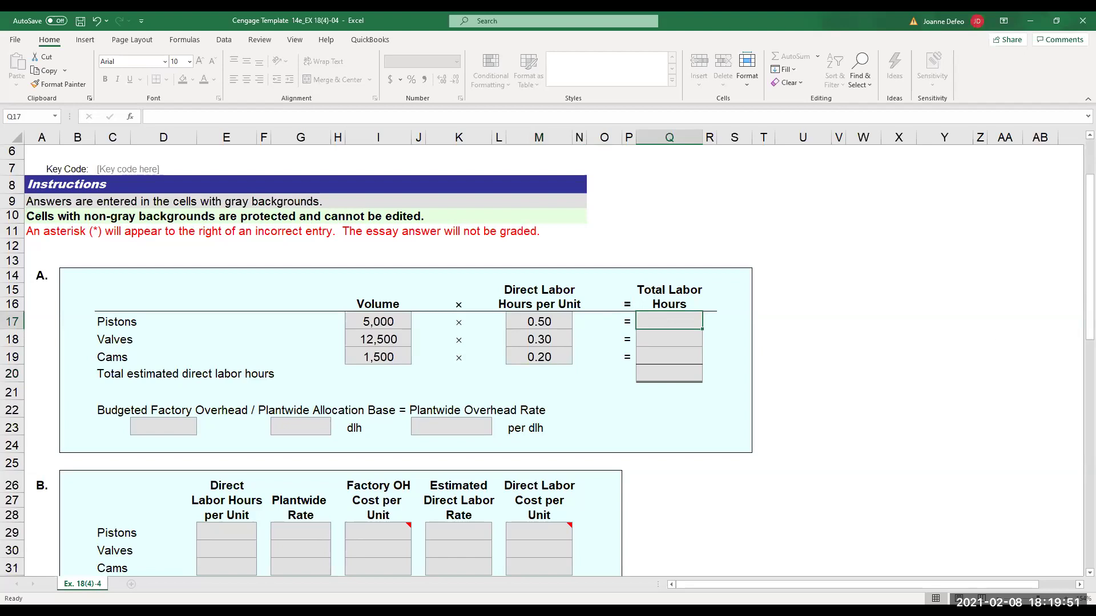
type("=+")
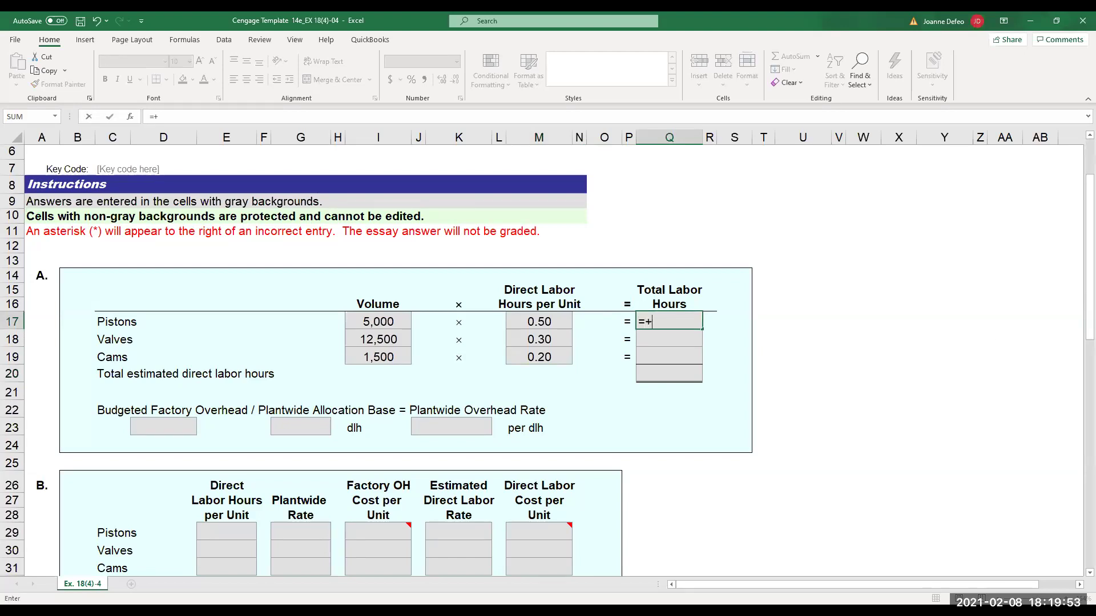
left_click(383, 320)
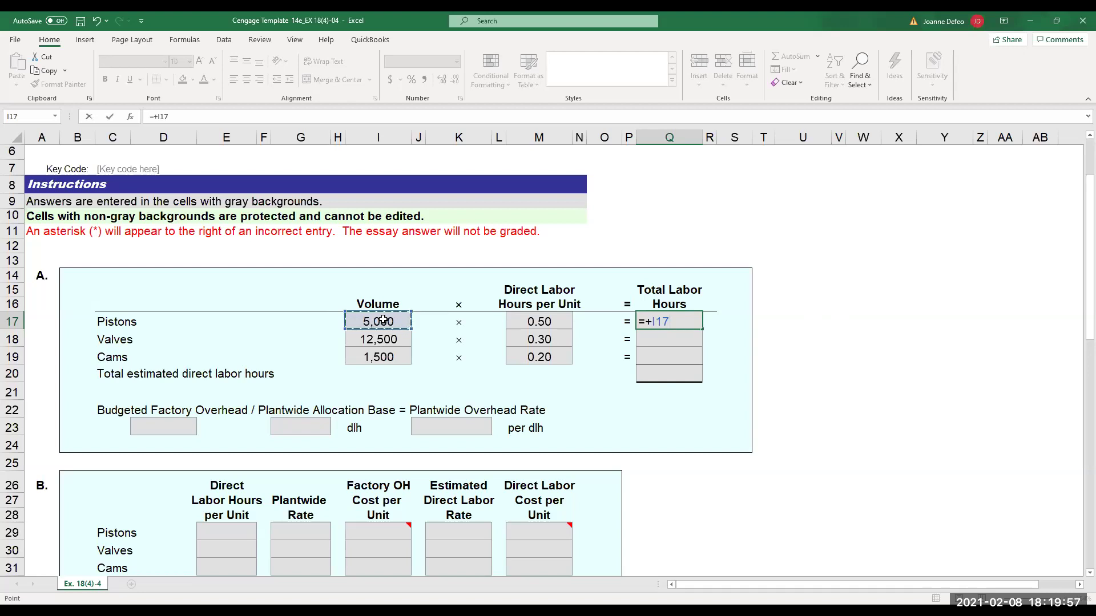
type("*")
left_click(539, 317)
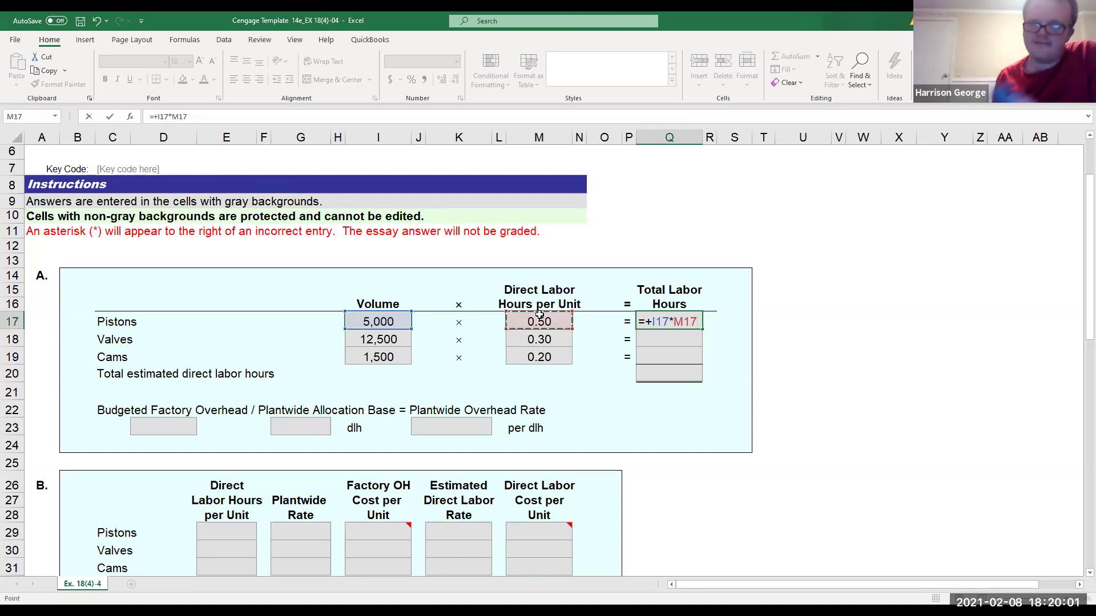
key("Return")
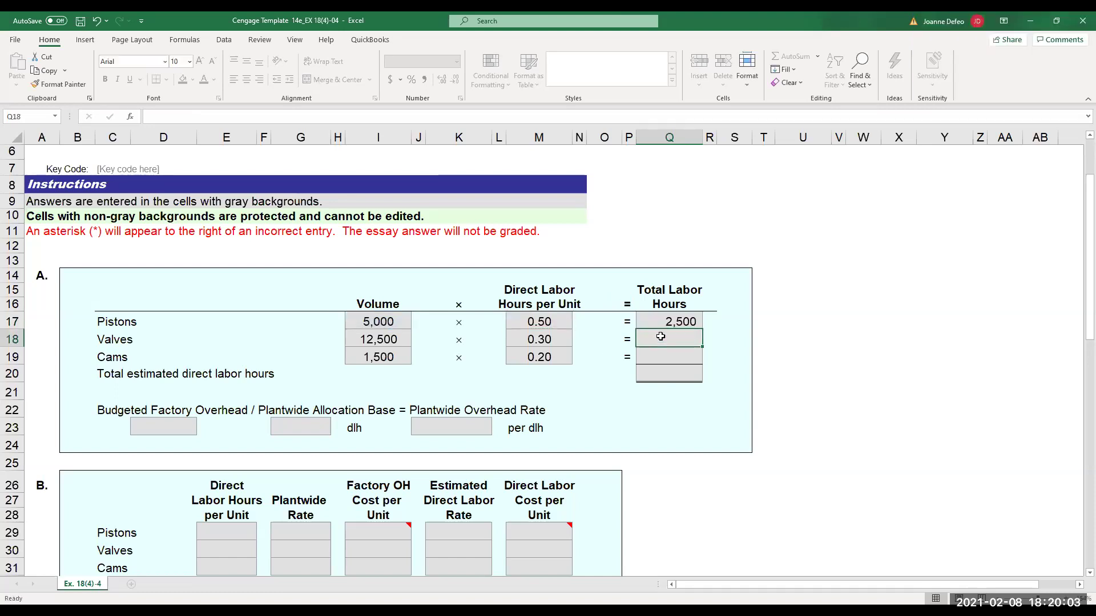
left_click(677, 319)
right_click(678, 319)
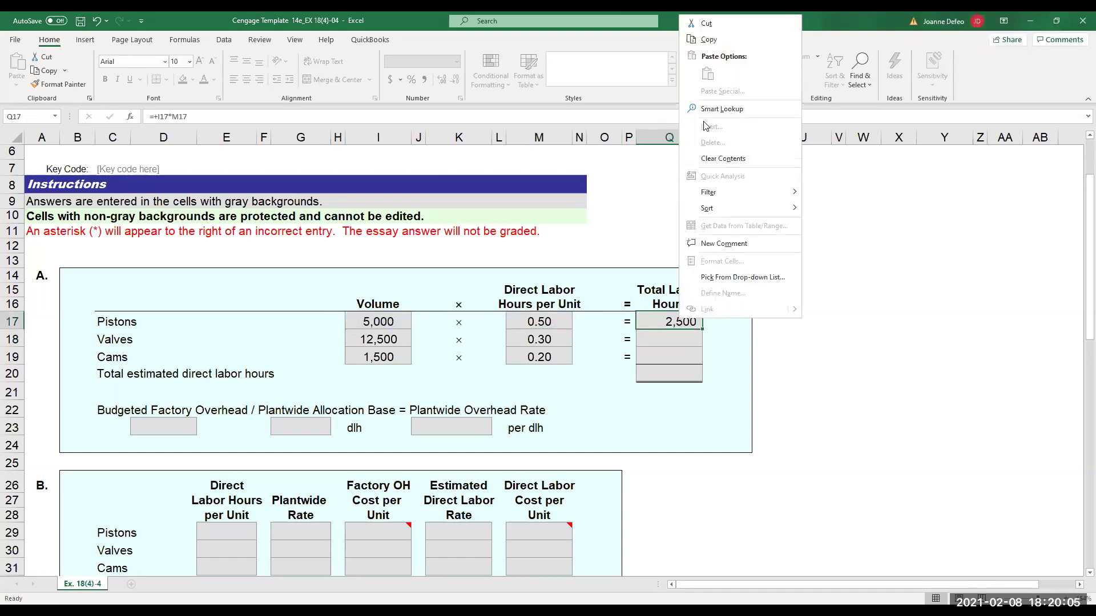
left_click(655, 337)
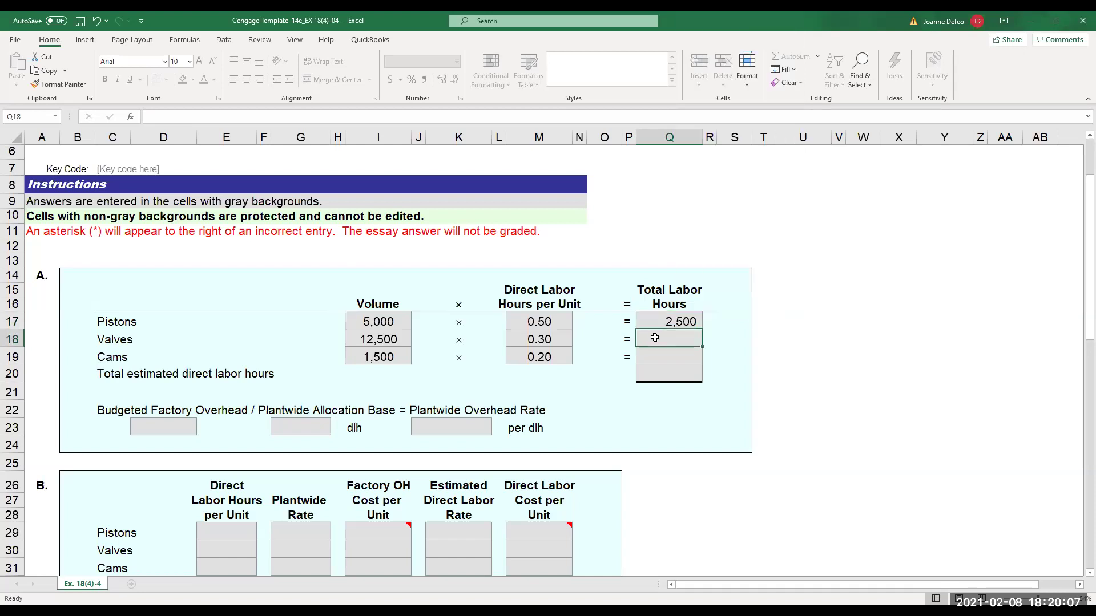
Calculate the valves' total labor hours in Q18 with the formula =+I18*M18.
type("=+")
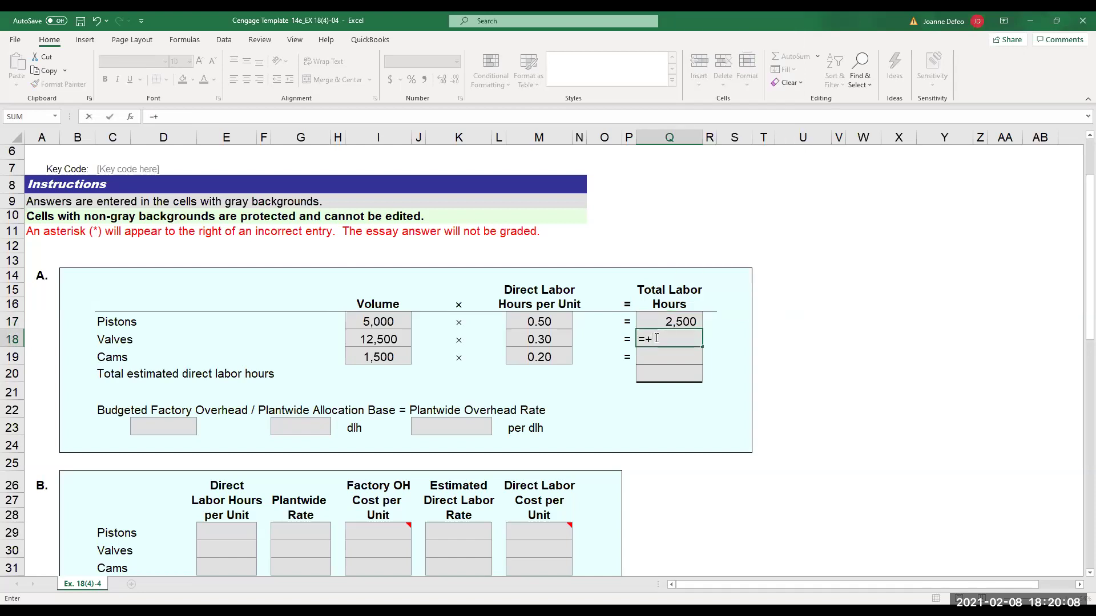
left_click(397, 337)
type("*")
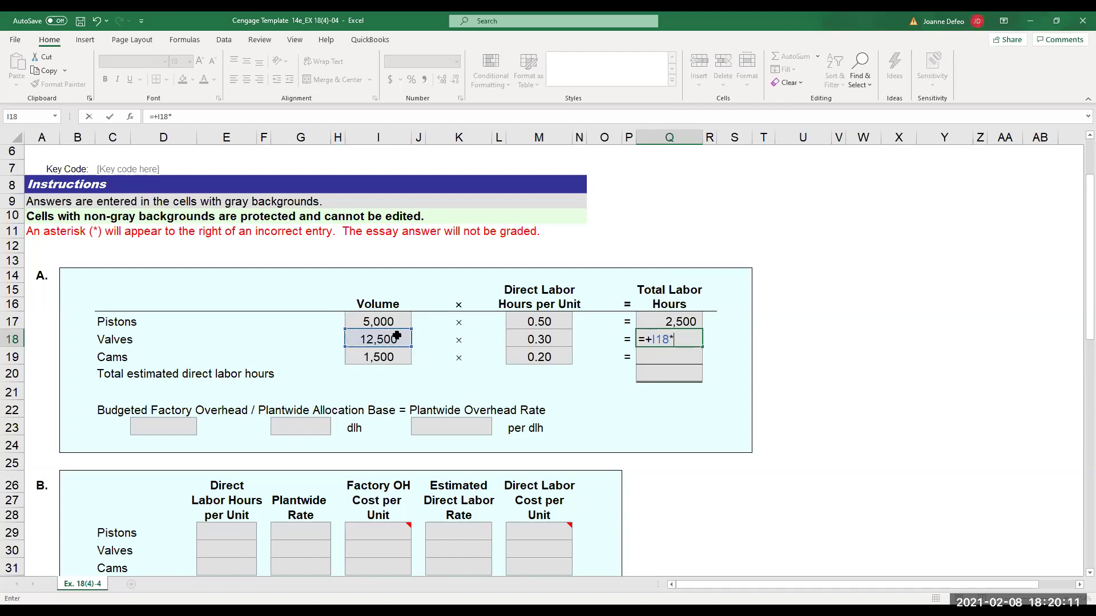
left_click(545, 339)
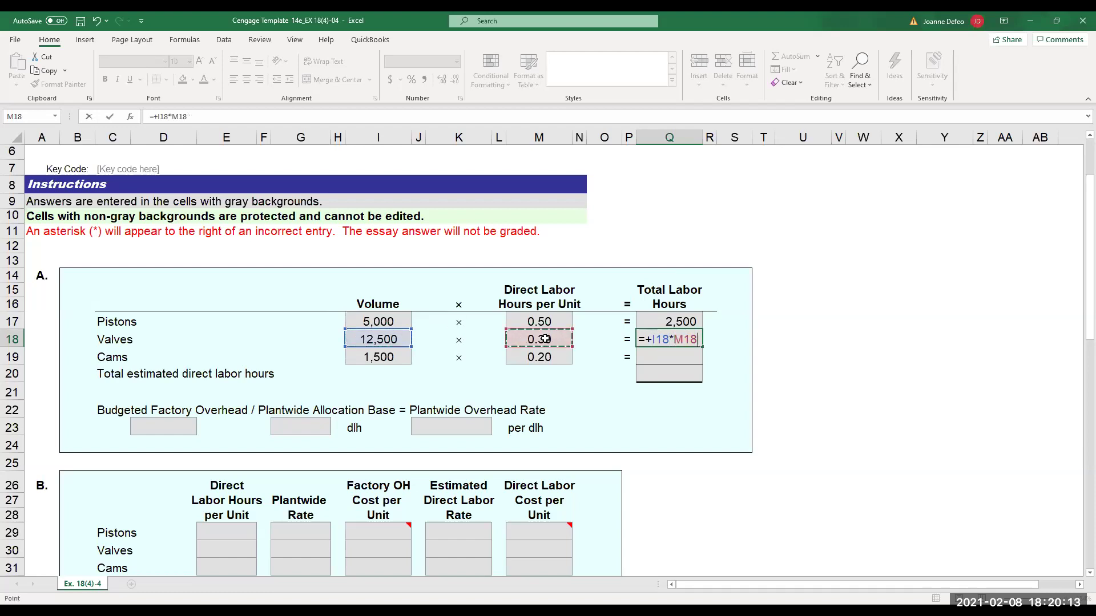
key("Return")
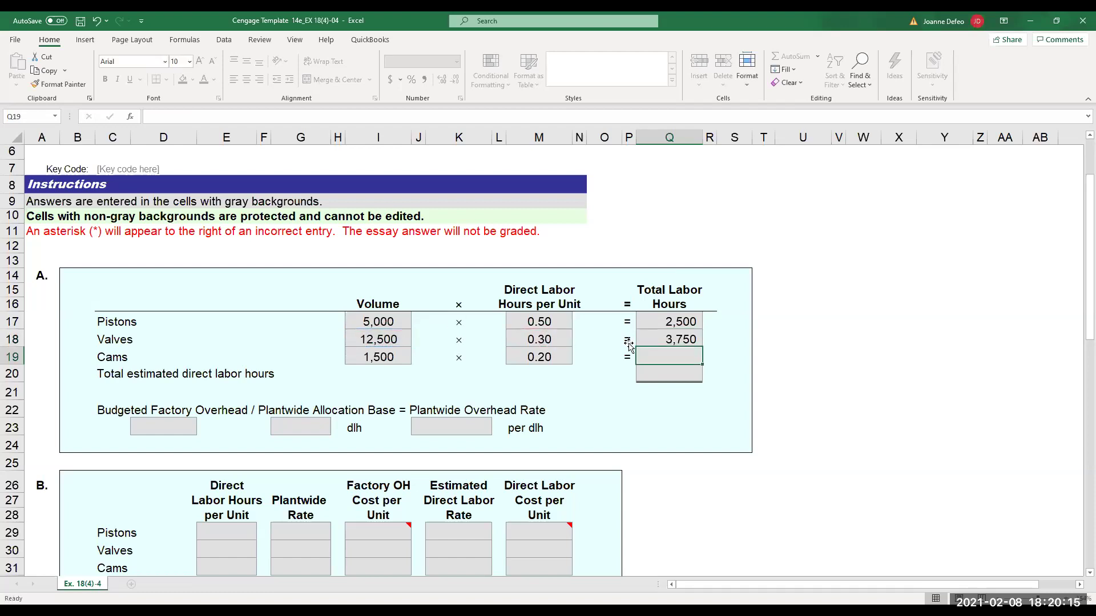
Calculate the cams' total labor hours in Q19 with the formula =+I19*M19.
type("=+")
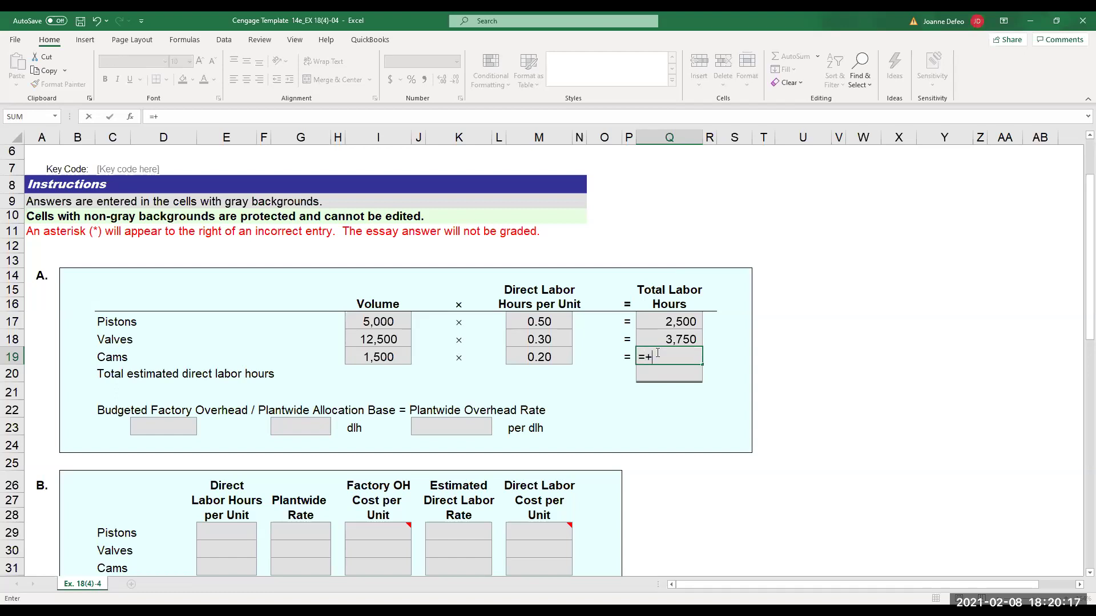
left_click(394, 354)
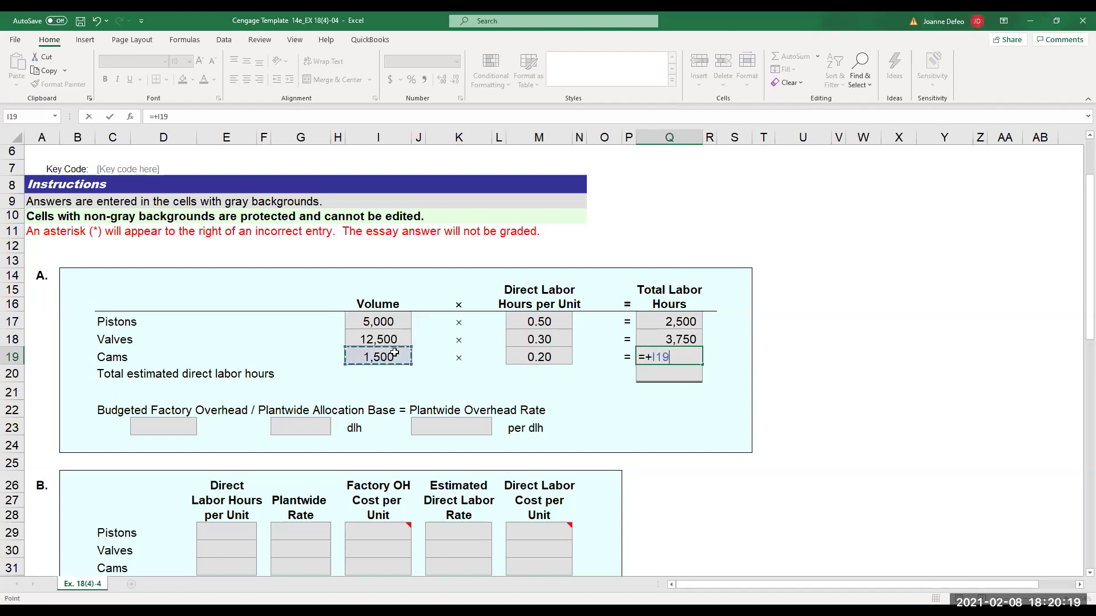
type("*")
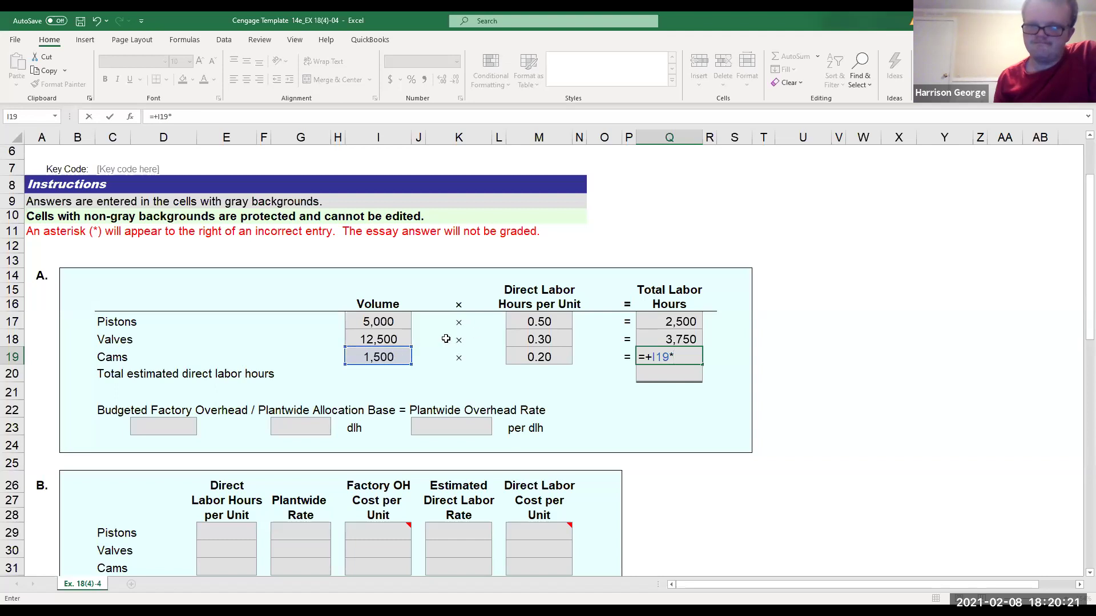
left_click(520, 354)
key("Return")
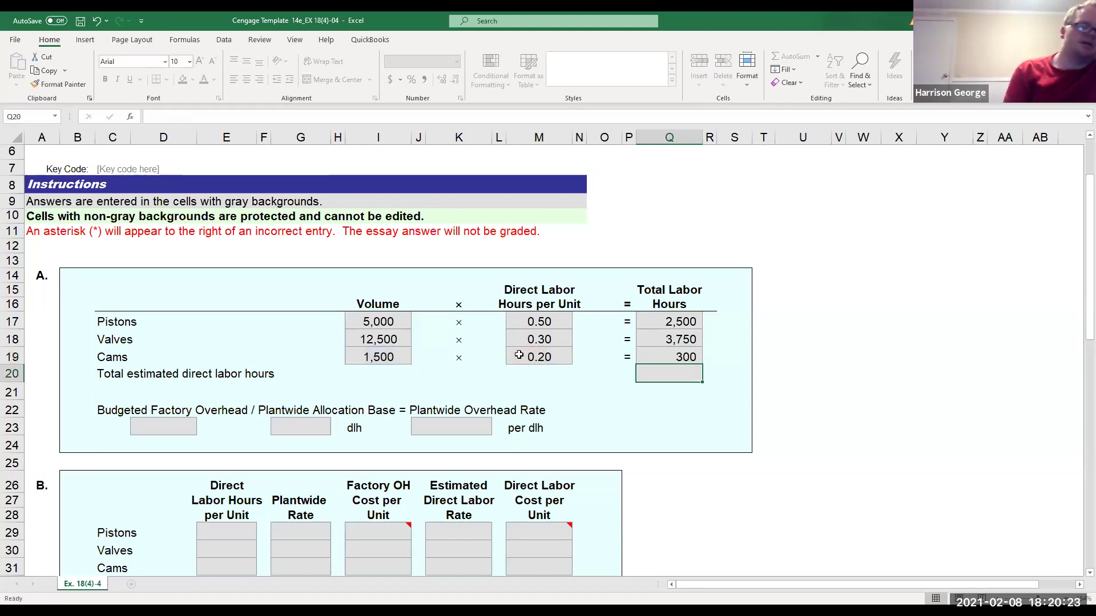
Calculate the total estimated direct labor hours in Q20 with the formula =+2500+3750+300.
type("=+")
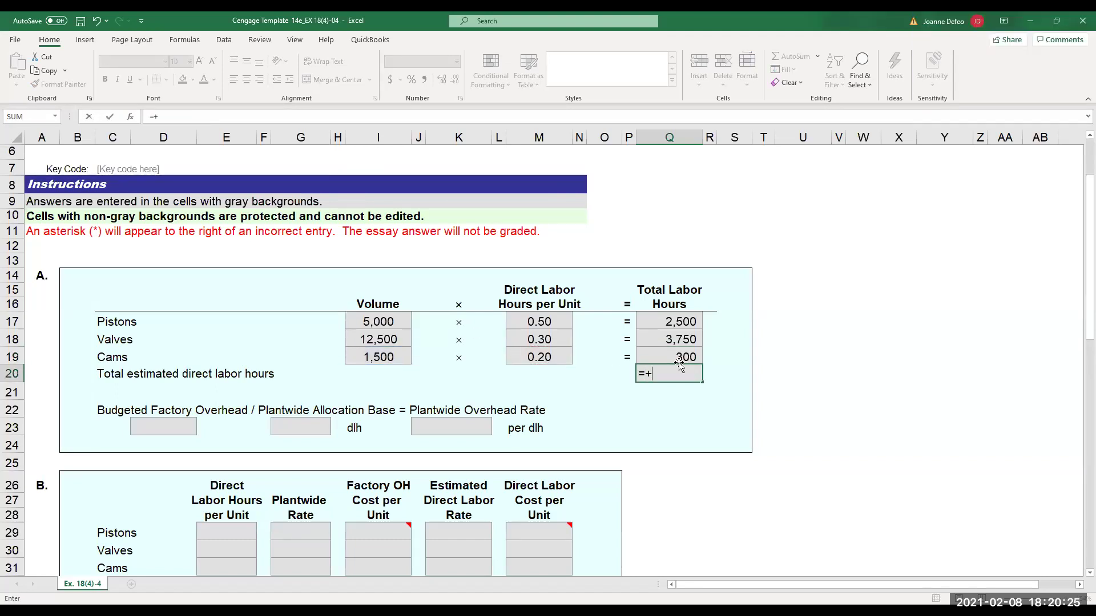
type("2500+3750+300")
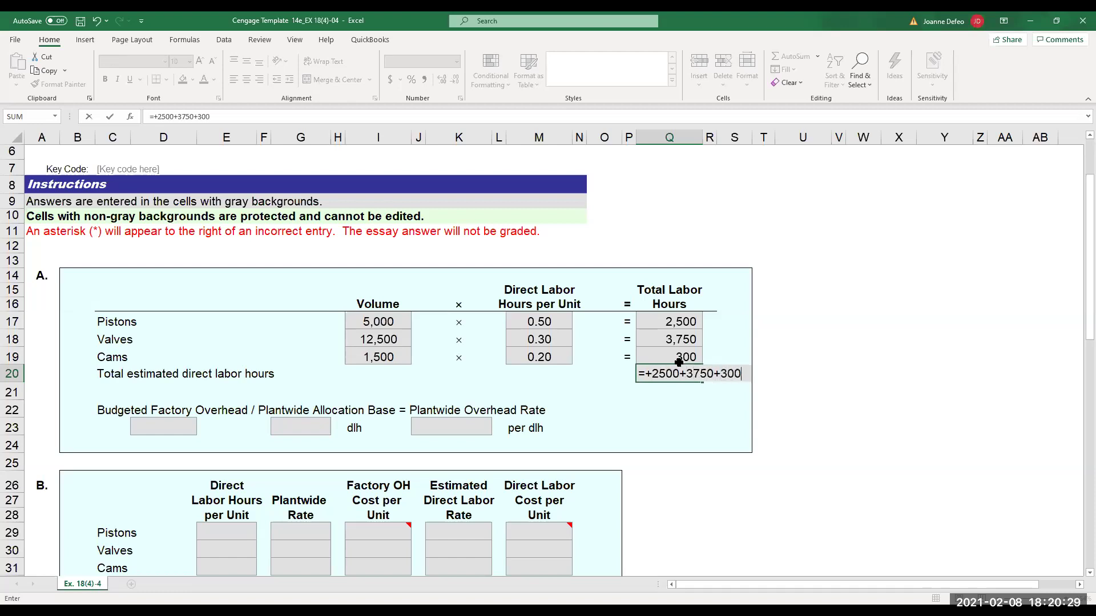
key("Return")
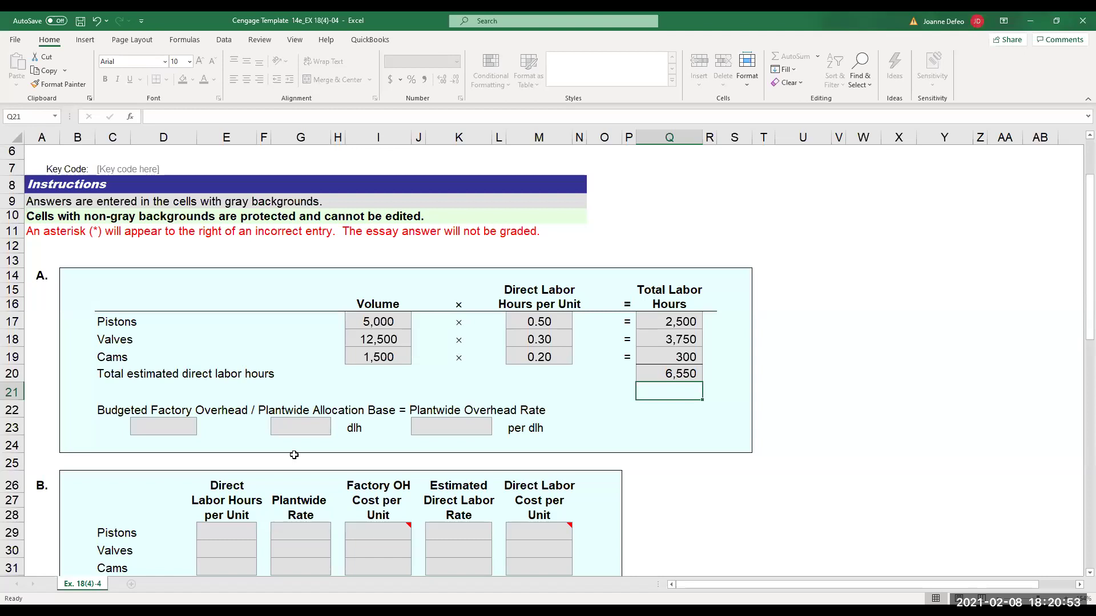
Enter 163750 as the budgeted factory overhead in D23.
left_click(175, 431)
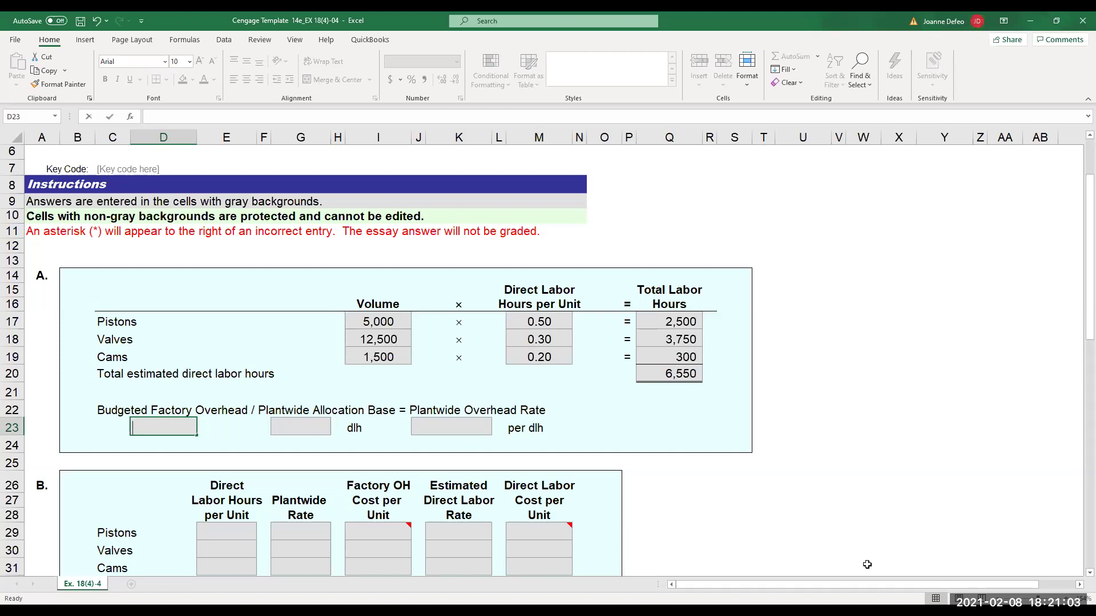
type("163,750")
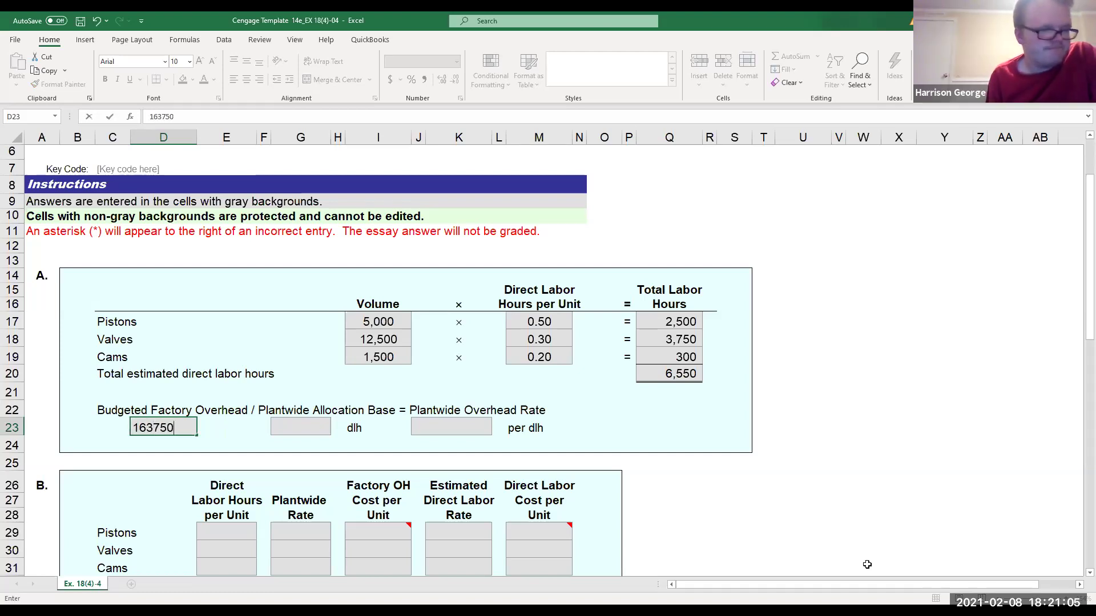
key("Return")
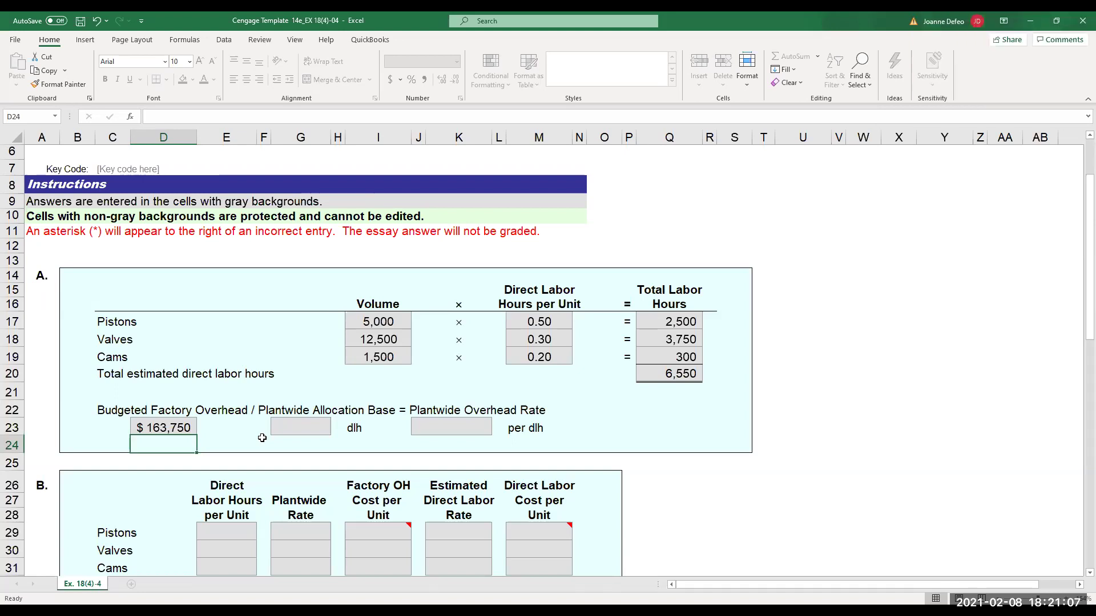
Link the plantwide allocation base in G23 to the total estimated direct labor hours with =+Q20.
left_click(284, 428)
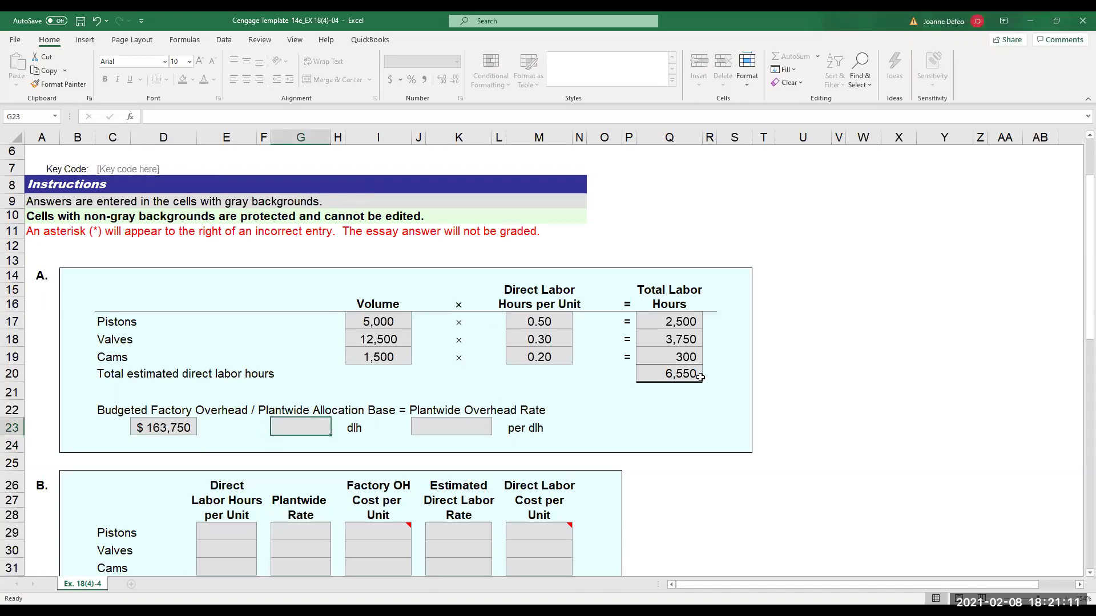
left_click(683, 374)
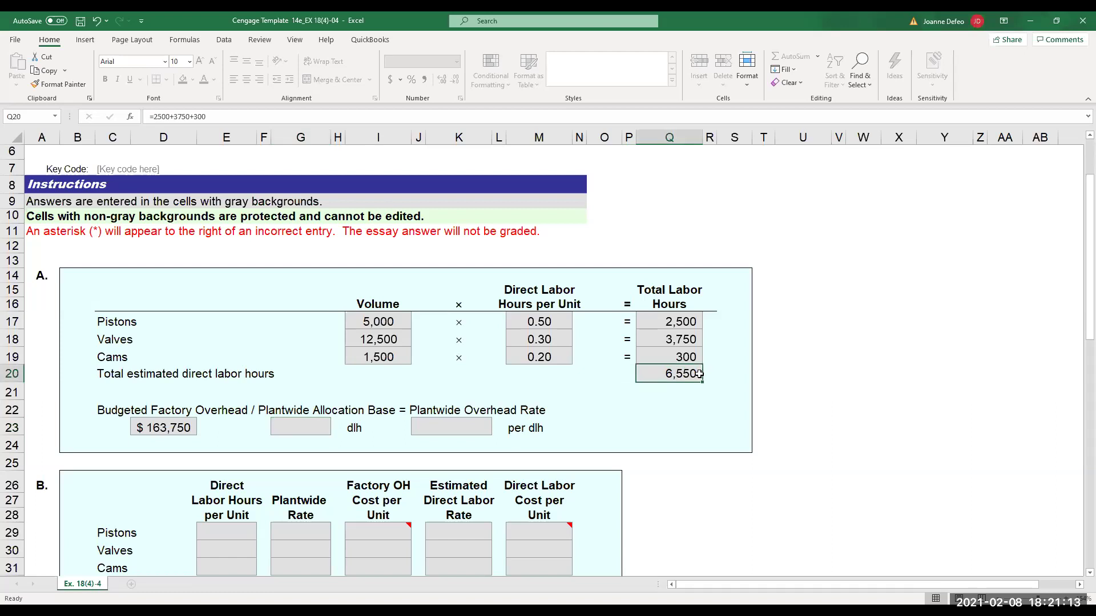
left_click(321, 428)
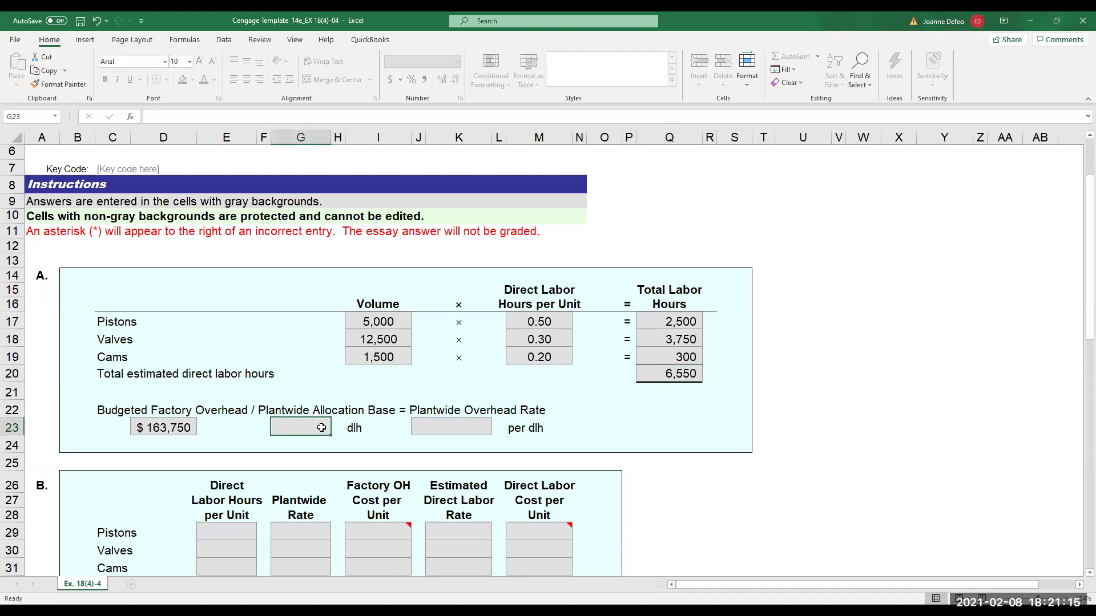
type("=+")
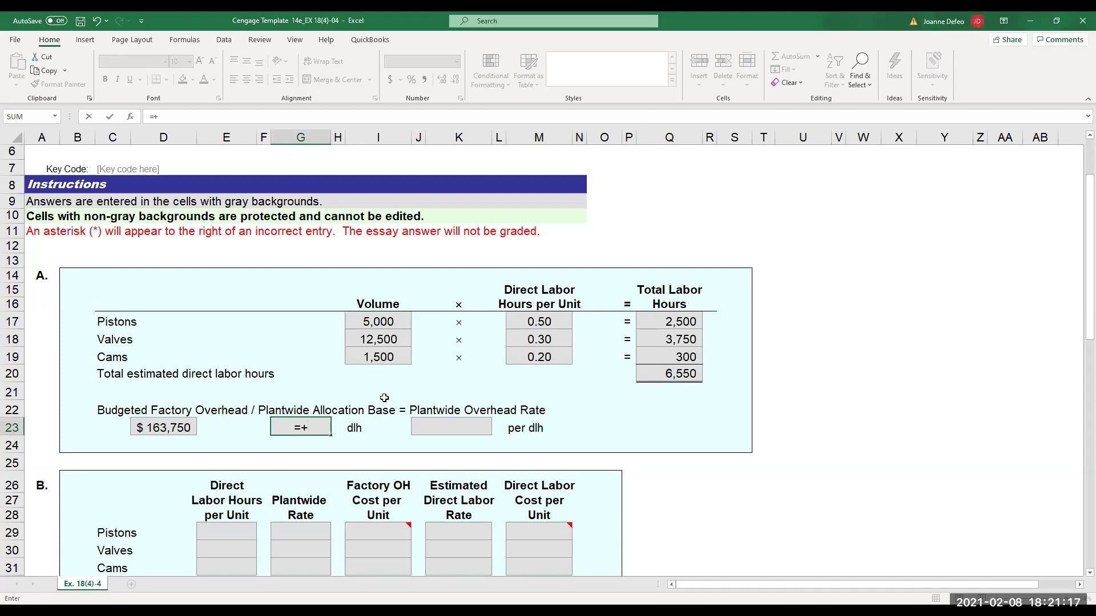
left_click(682, 373)
key("Return")
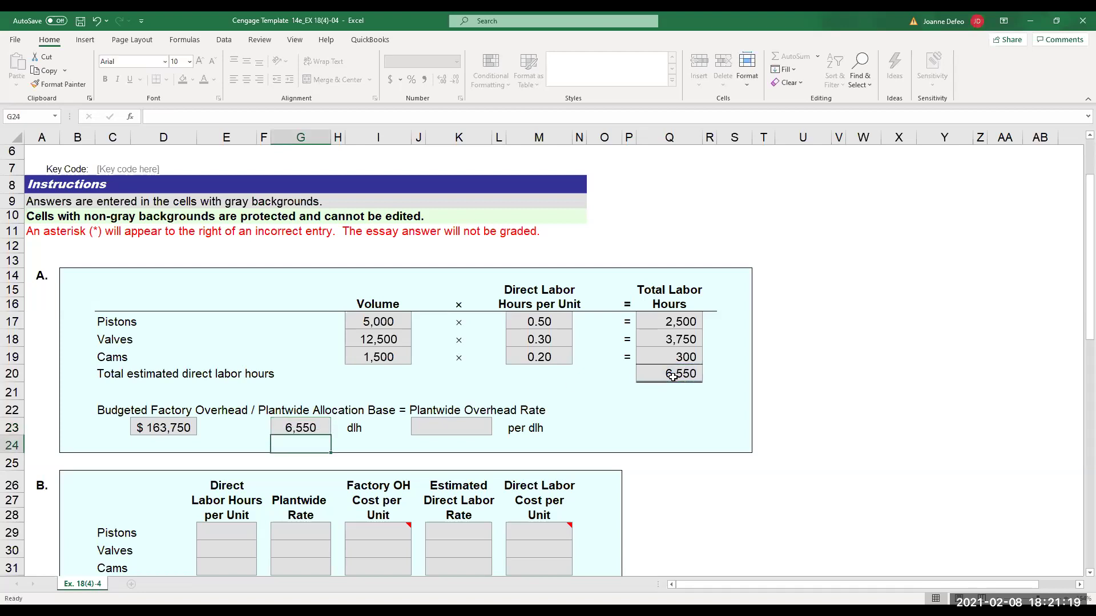
Calculate the plantwide overhead rate per direct labor hour in J23 with the formula =163750/6550.
left_click(471, 429)
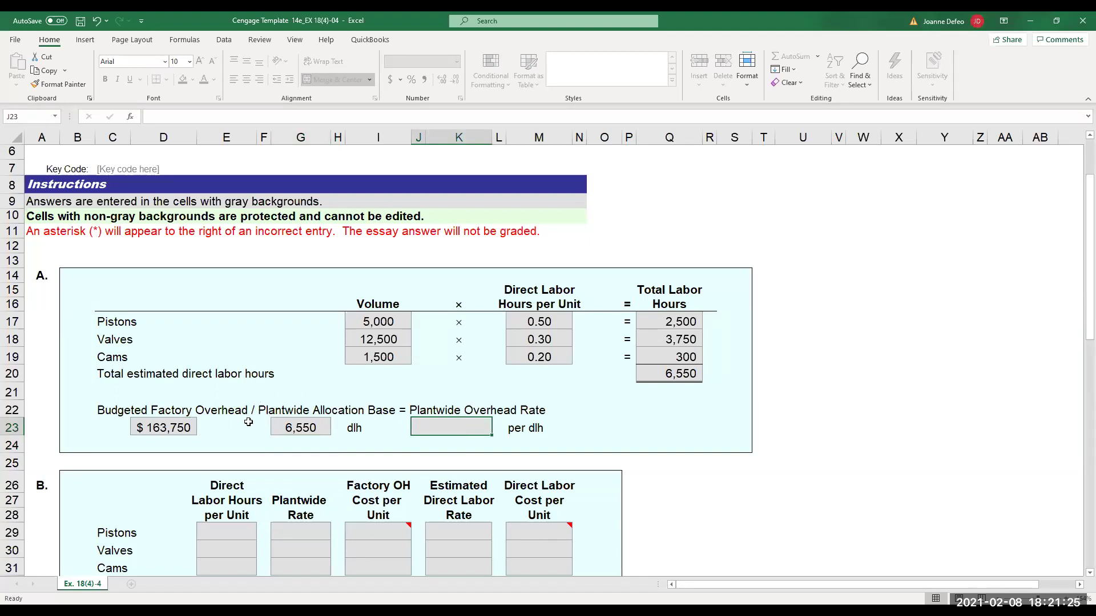
type("=")
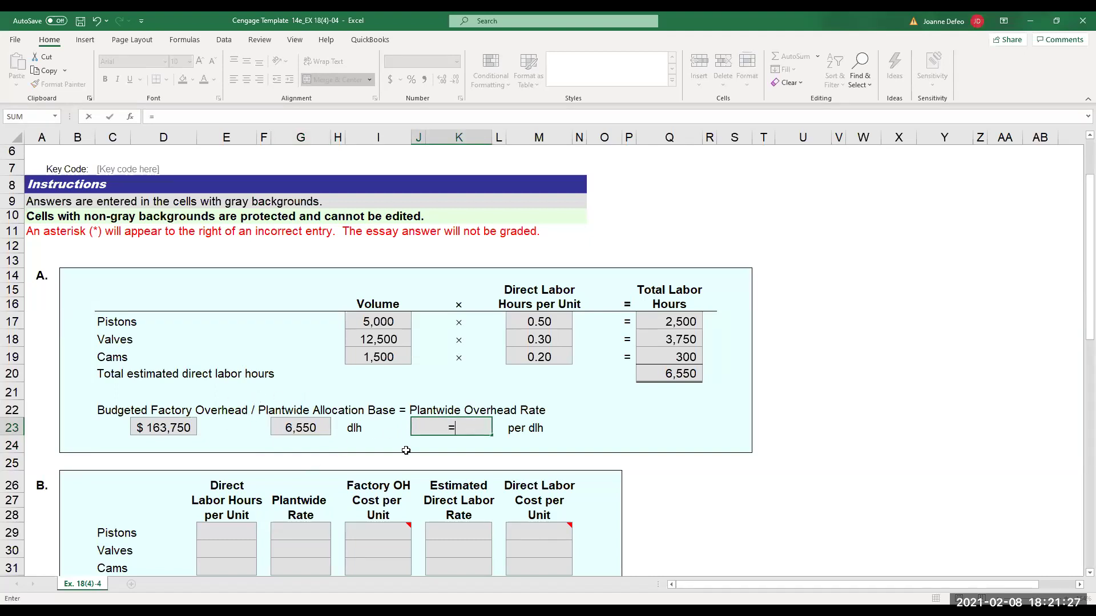
type("163750/6550")
key("Return")
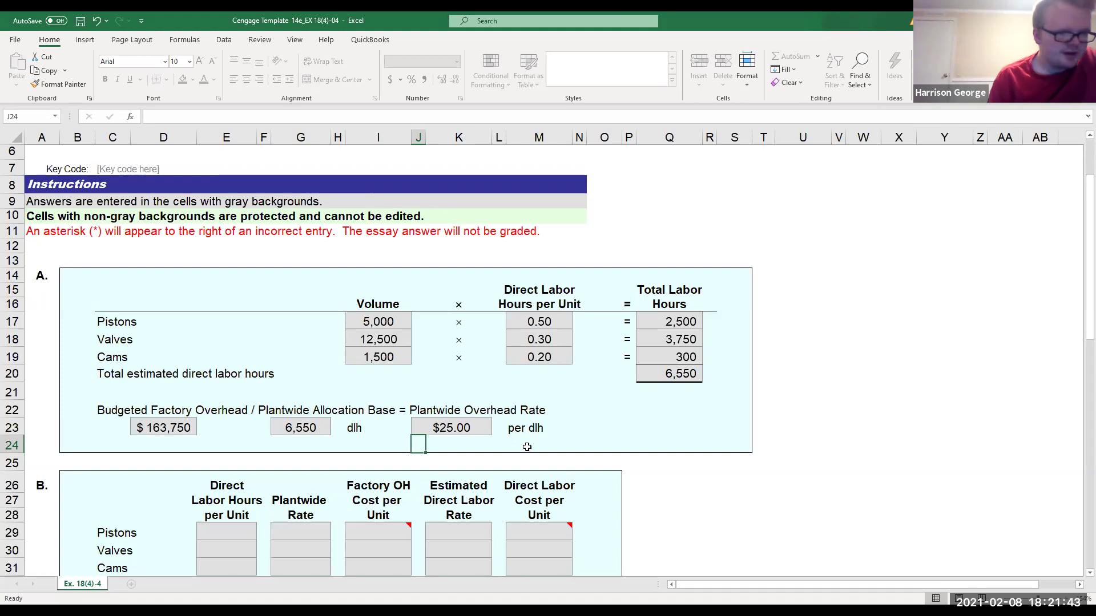
Enter the direct labor hours per unit in part B: 0.5 for pistons, .3 for valves and .10 for cams.
scroll(1078, 575, "down", 1)
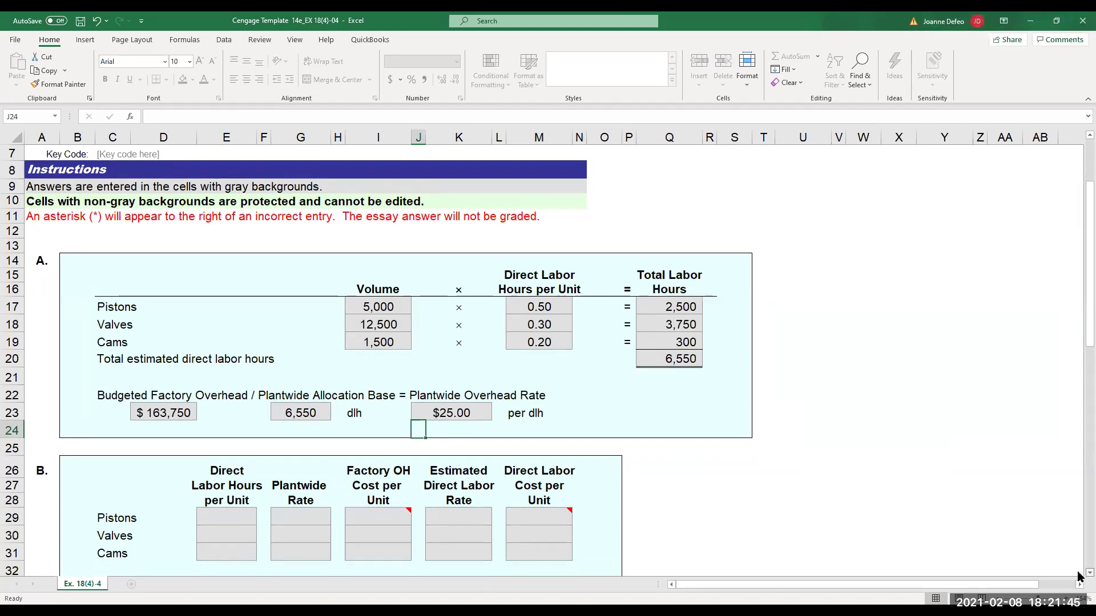
scroll(1078, 575, "down", 3)
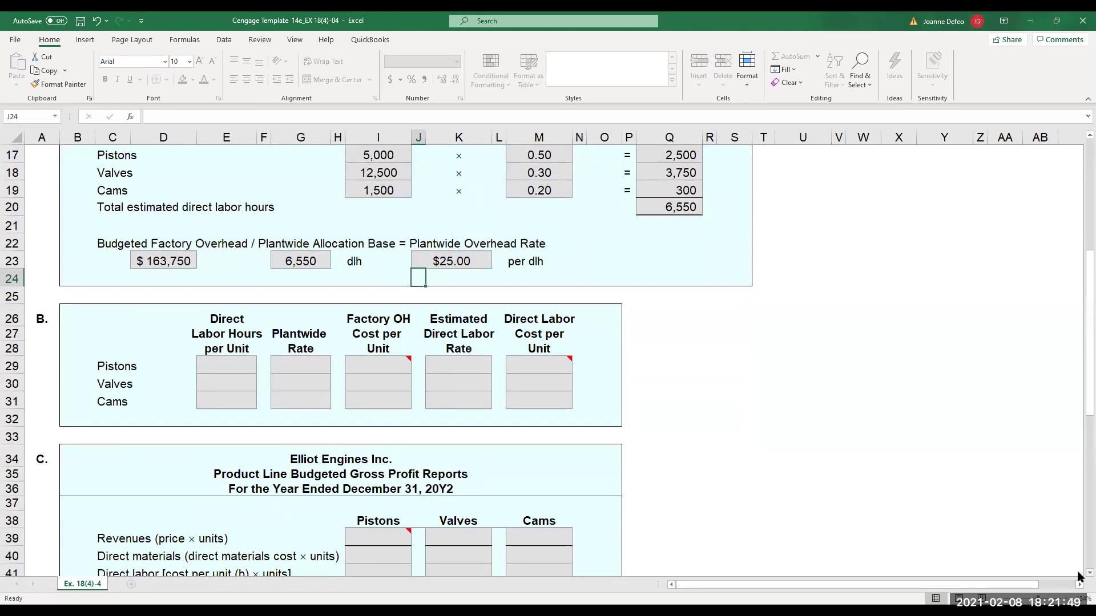
left_click(229, 365)
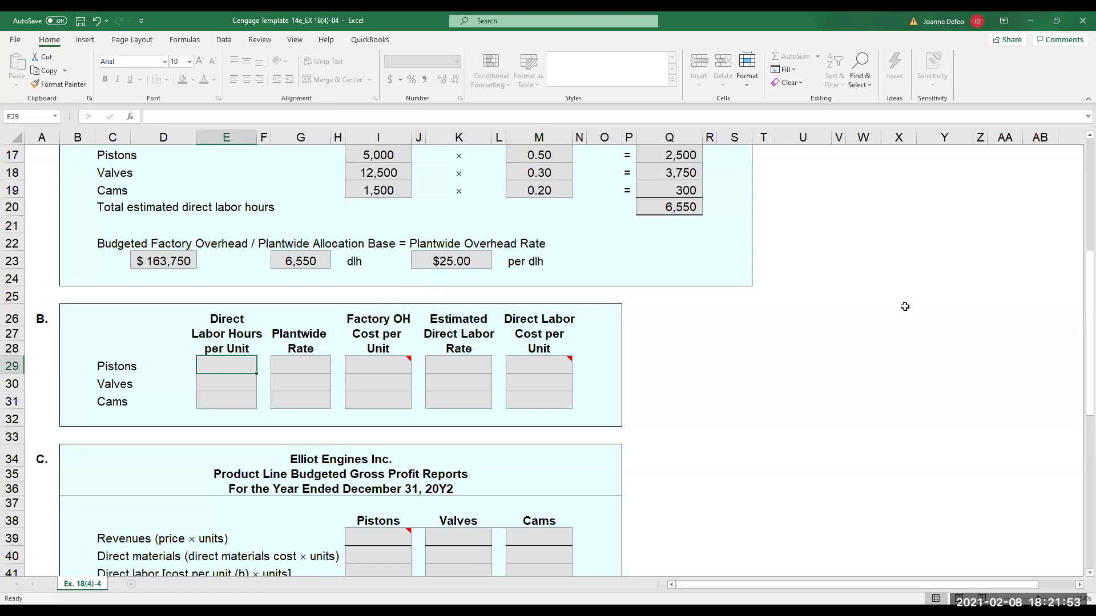
type("0.5")
key("Return")
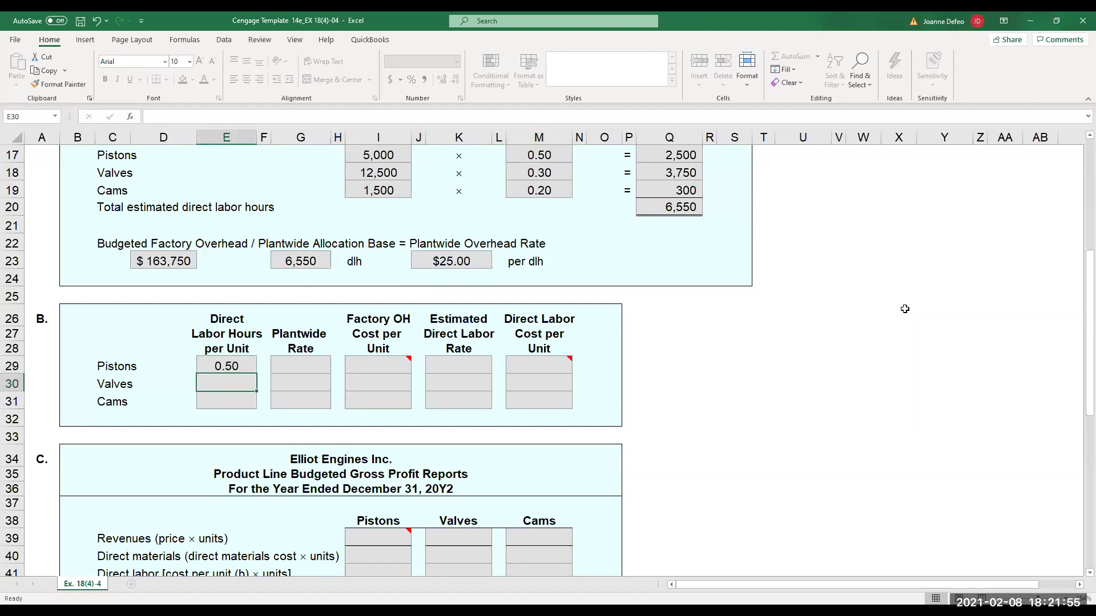
type(".3")
key("Return")
type(".10")
key("Return")
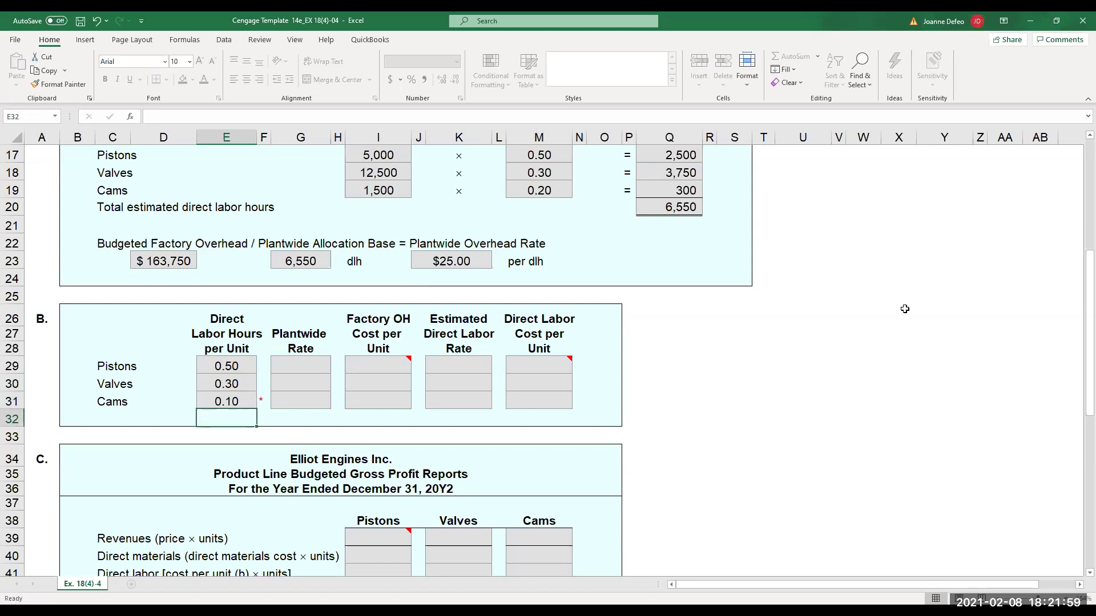
Correct the cams' direct labor hours per unit in part B to .20.
left_click(240, 400)
type(".2")
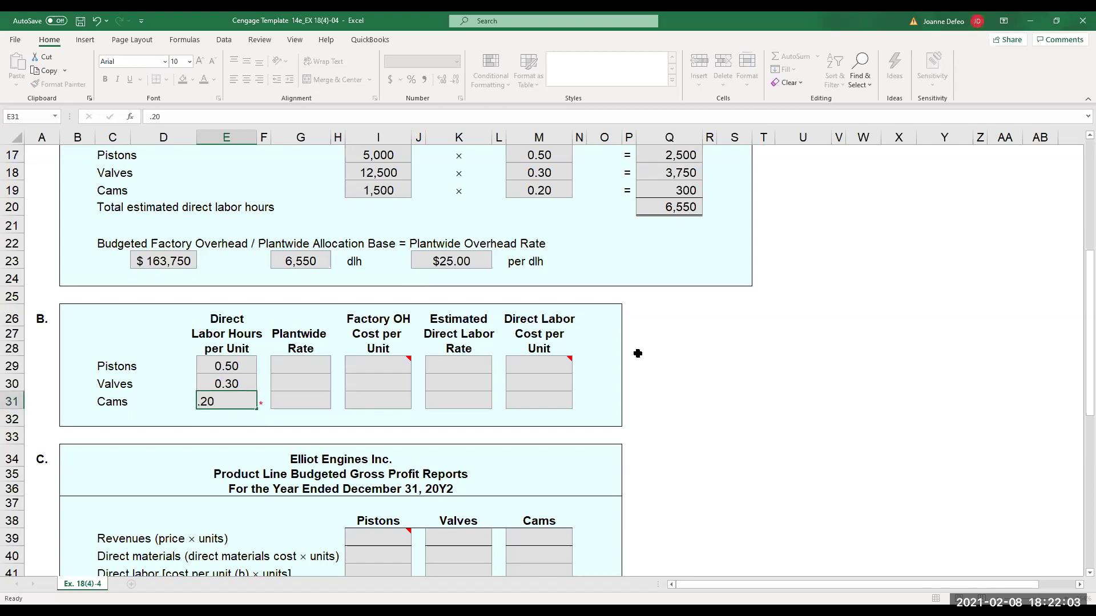
key("Return")
Enter the formula =+J23*E29 as the pistons' plantwide rate in G29.
mouse_move(1081, 257)
left_mouse_down()
mouse_move(1077, 145)
mouse_move(1079, 237)
left_mouse_up()
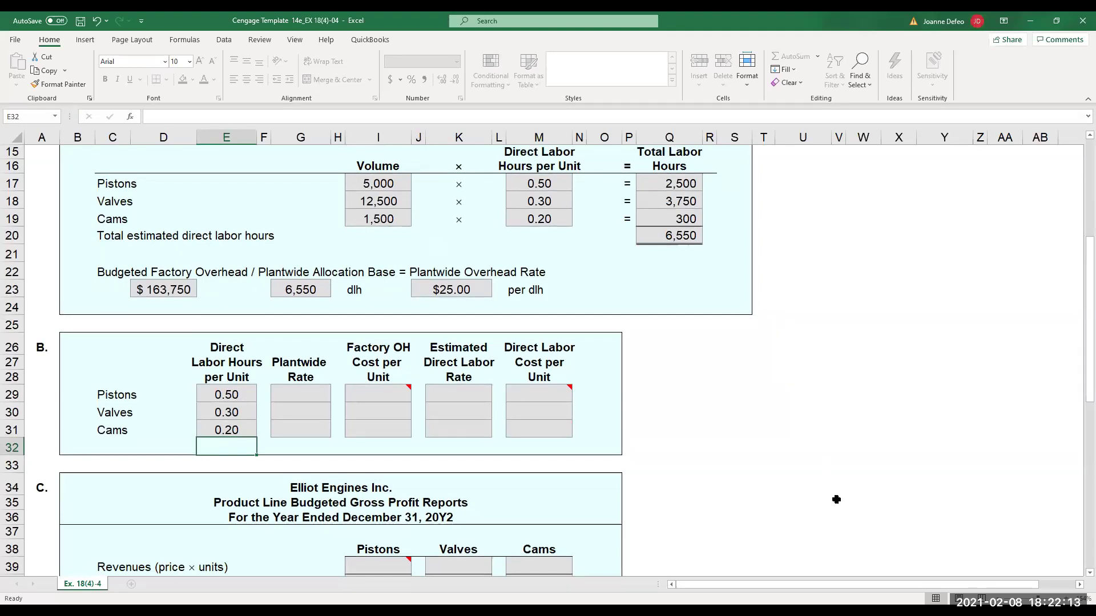
left_click(460, 287)
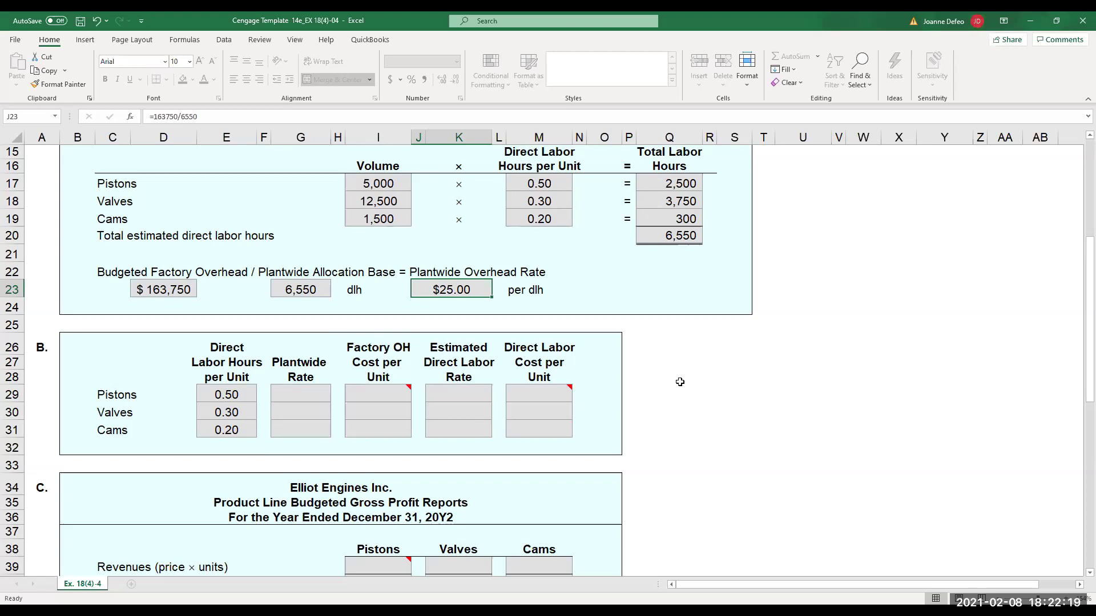
left_click(238, 397)
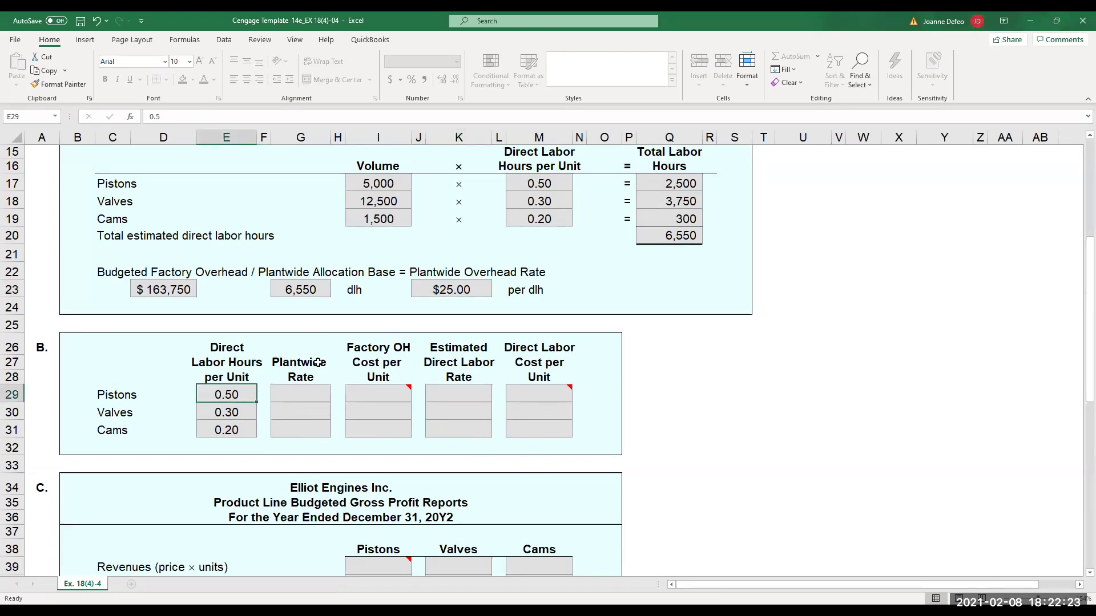
left_click(302, 372)
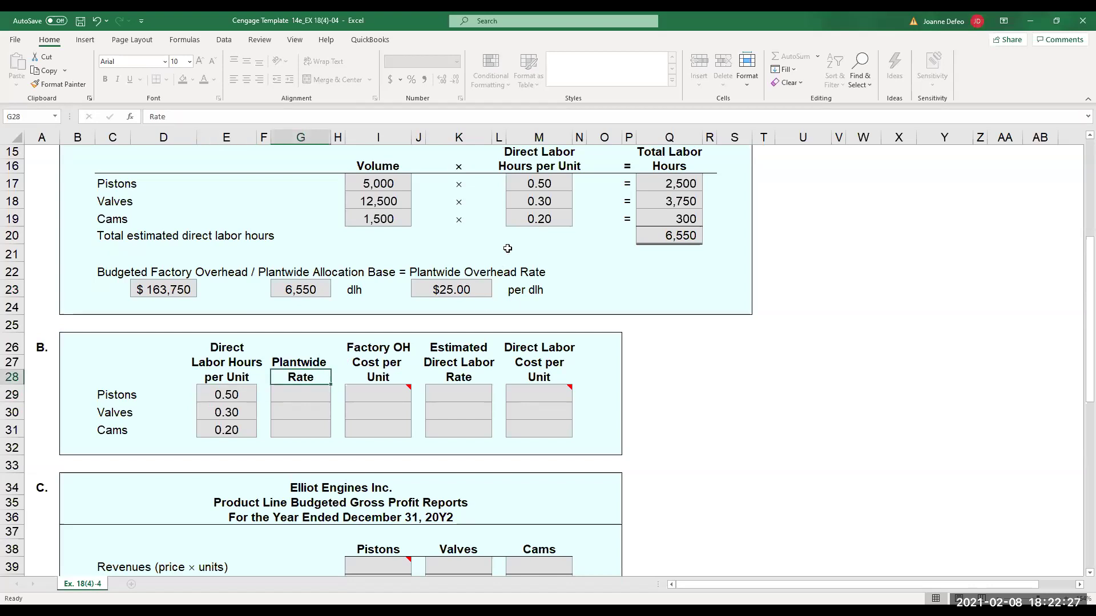
left_click(328, 389)
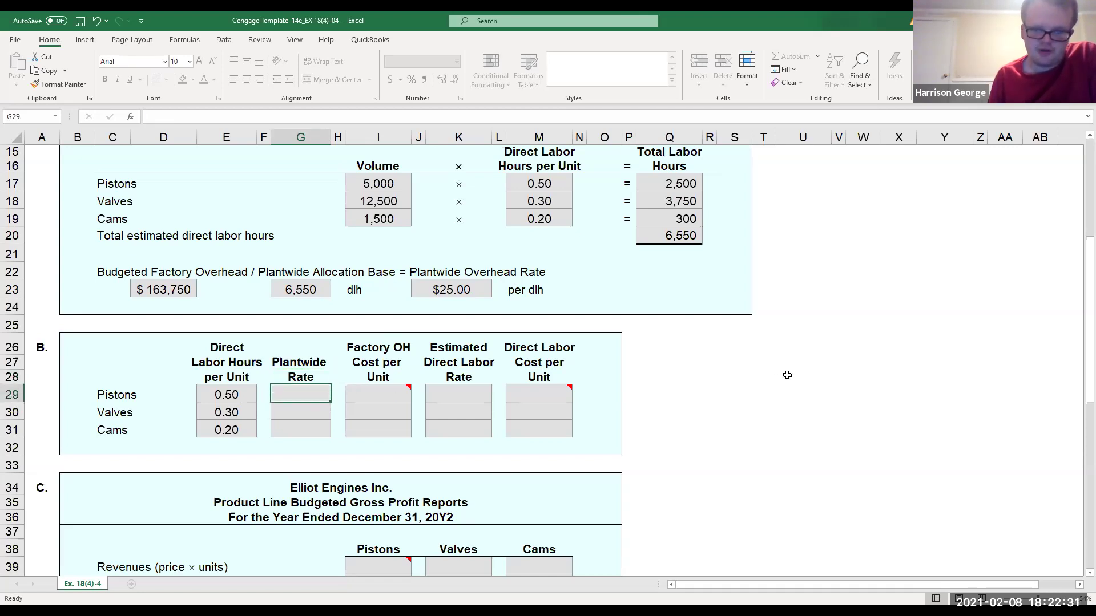
type("=+")
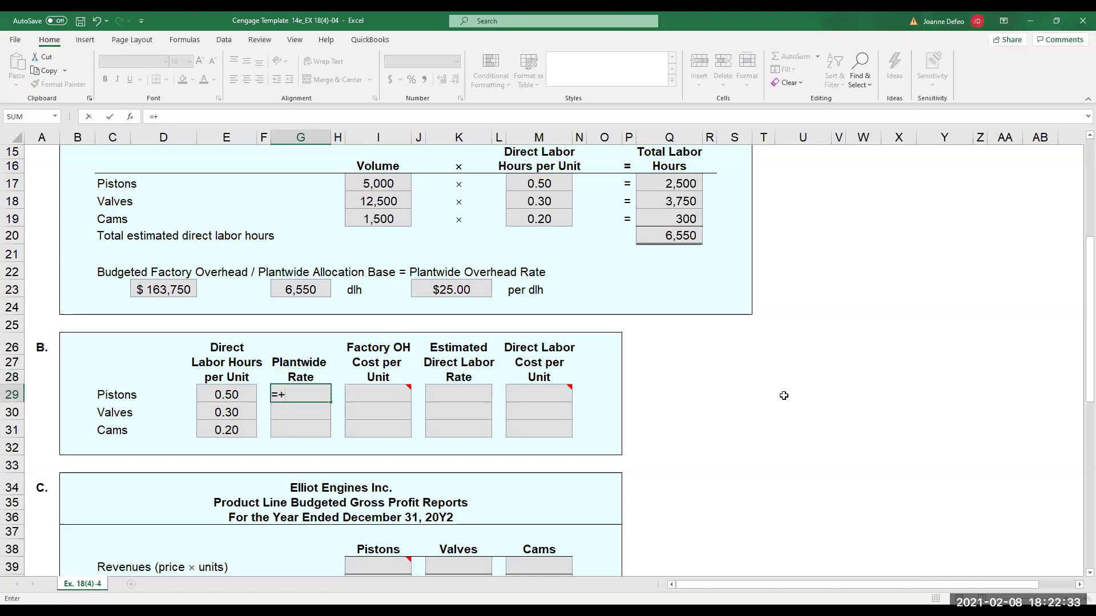
left_click(473, 288)
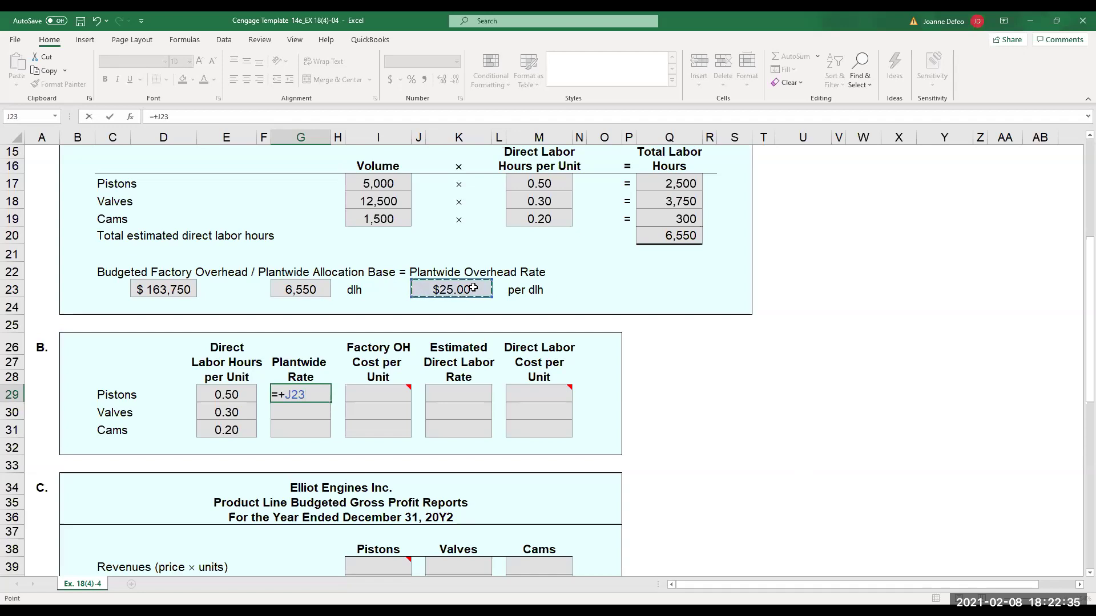
type("*")
left_click(235, 388)
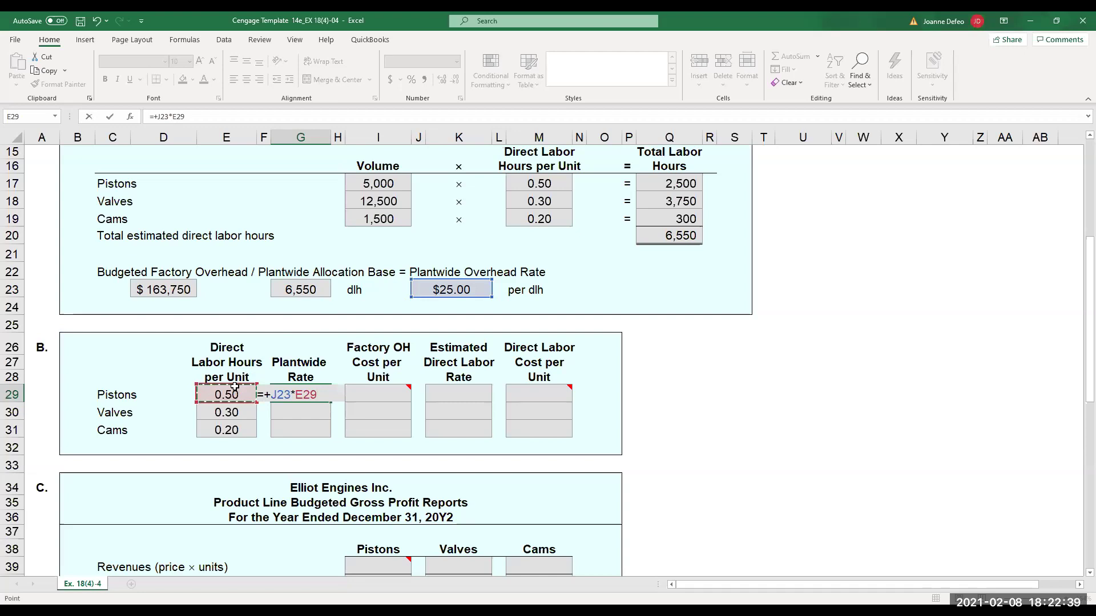
key("Return")
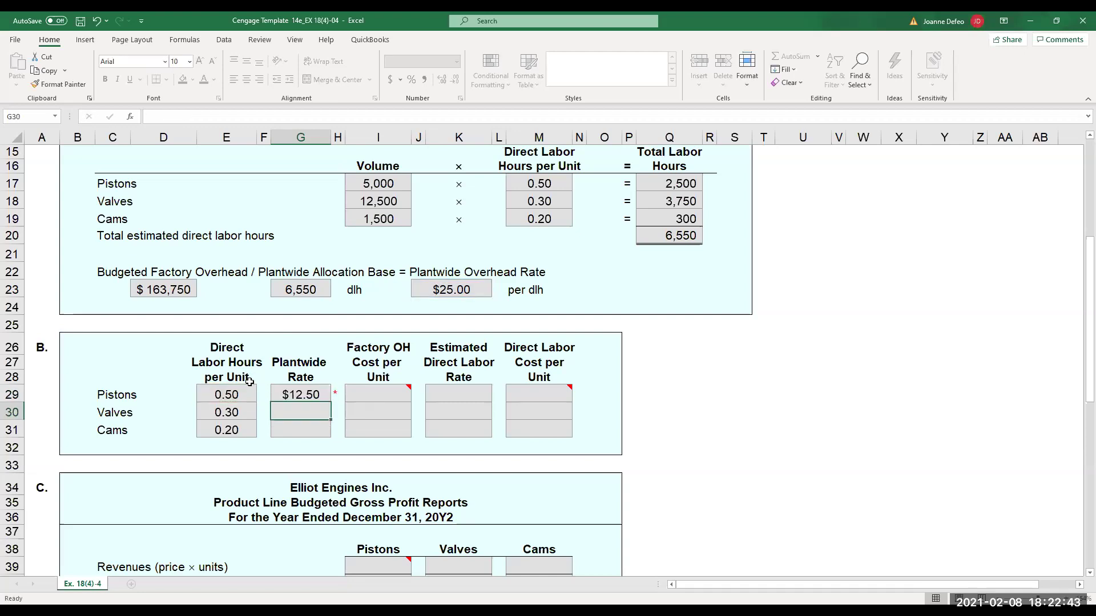
Set the part B plantwide rate to 25 for pistons, valves and cams in G29 to G31, replacing the pistons' formula.
left_click(297, 393)
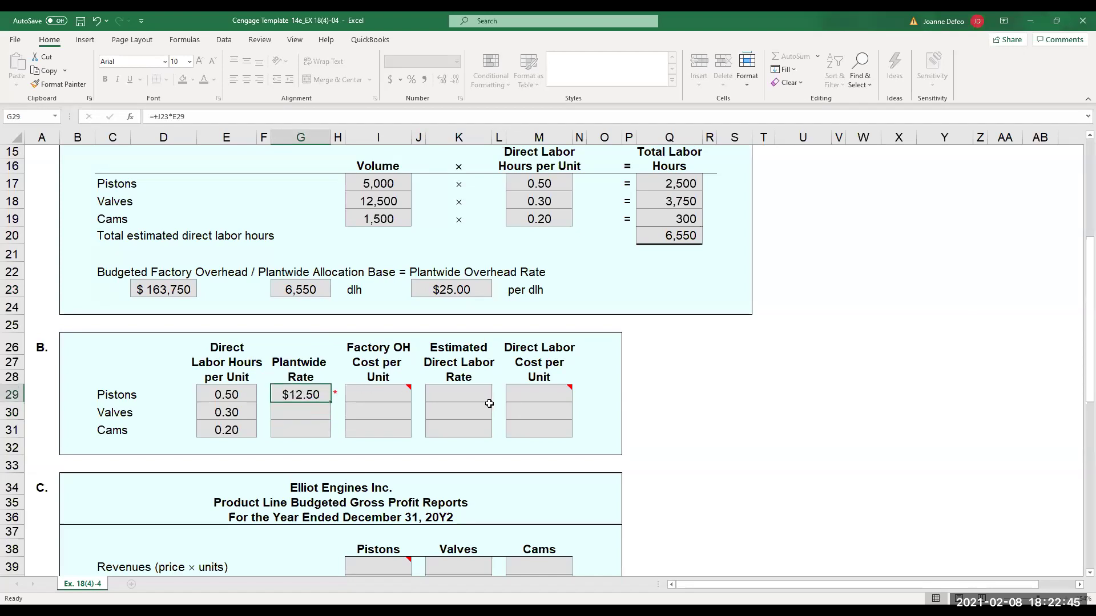
key("Delete")
type("25")
key("Return")
type("25")
key("Return")
type("25")
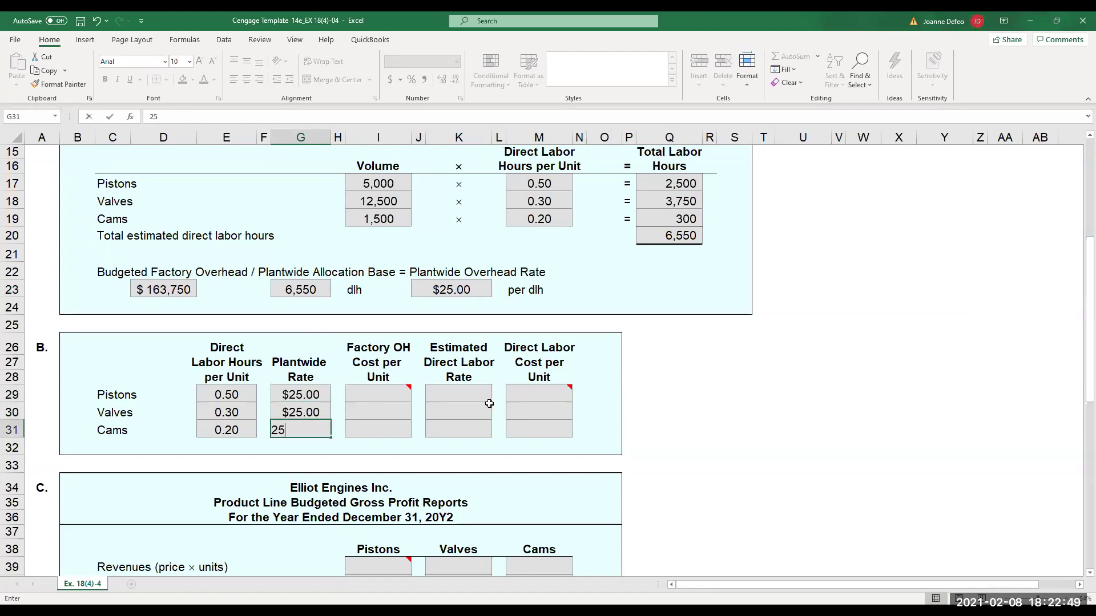
key("Return")
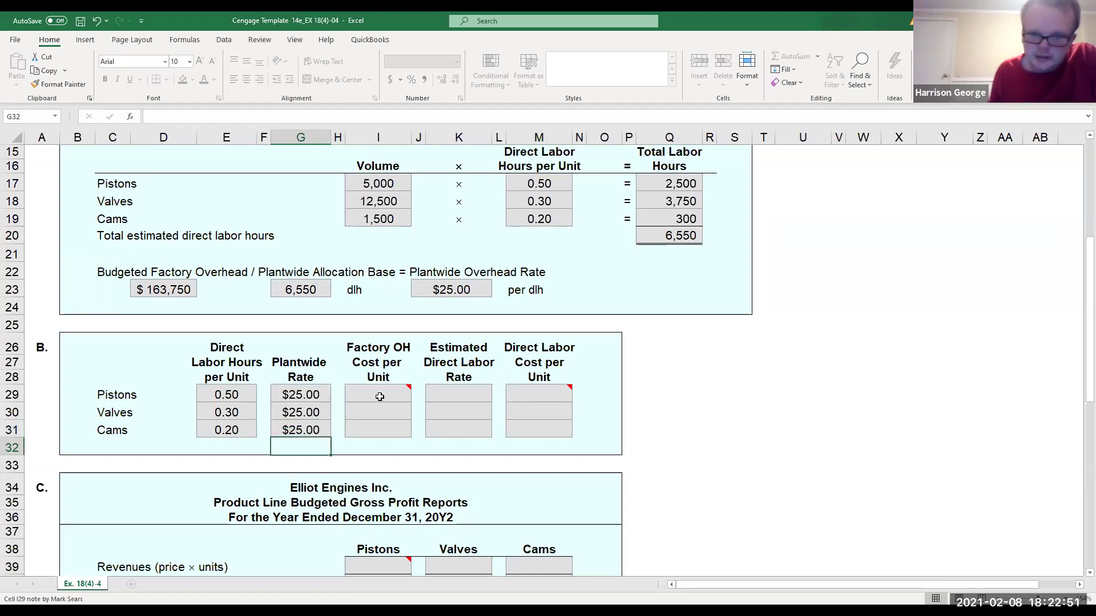
Calculate the pistons' factory overhead cost per unit in I29 with the formula =+E29*G29.
left_click(400, 394)
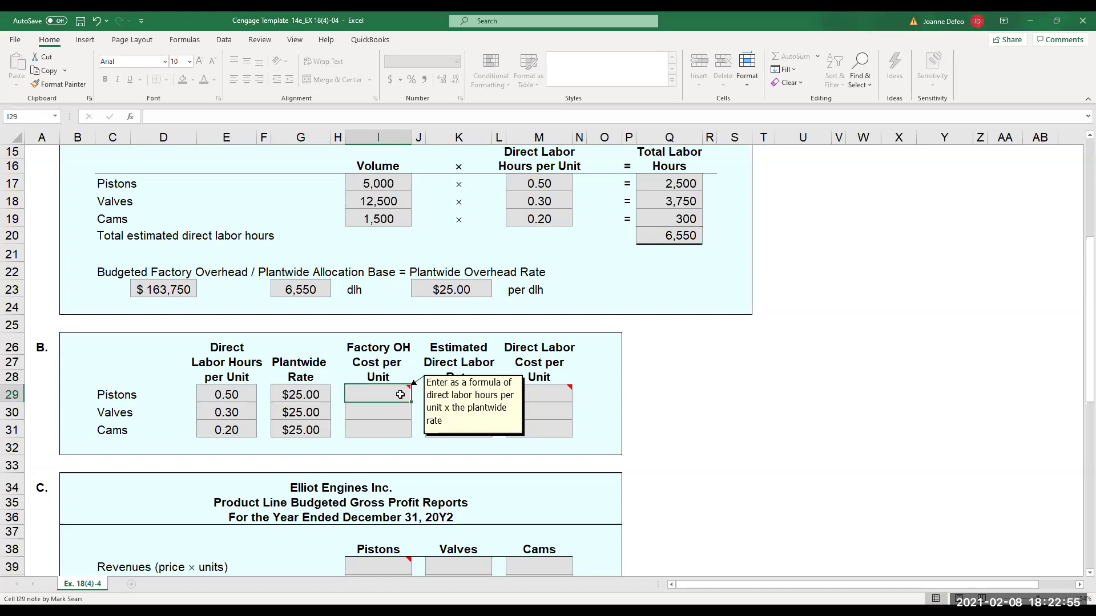
type("=+")
left_click(237, 394)
type("*")
left_click(291, 395)
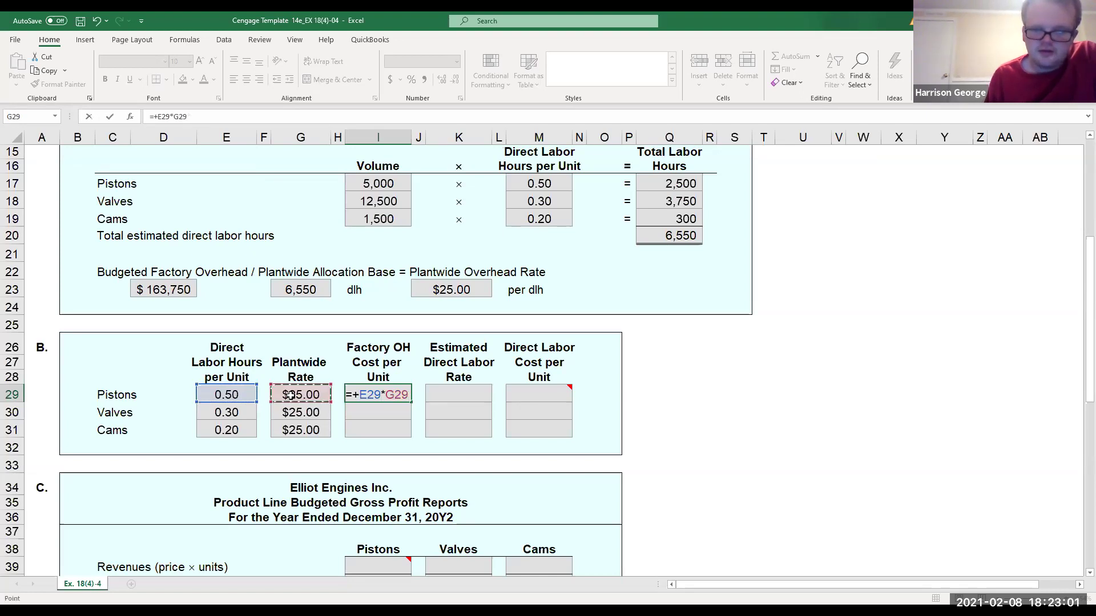
key("Return")
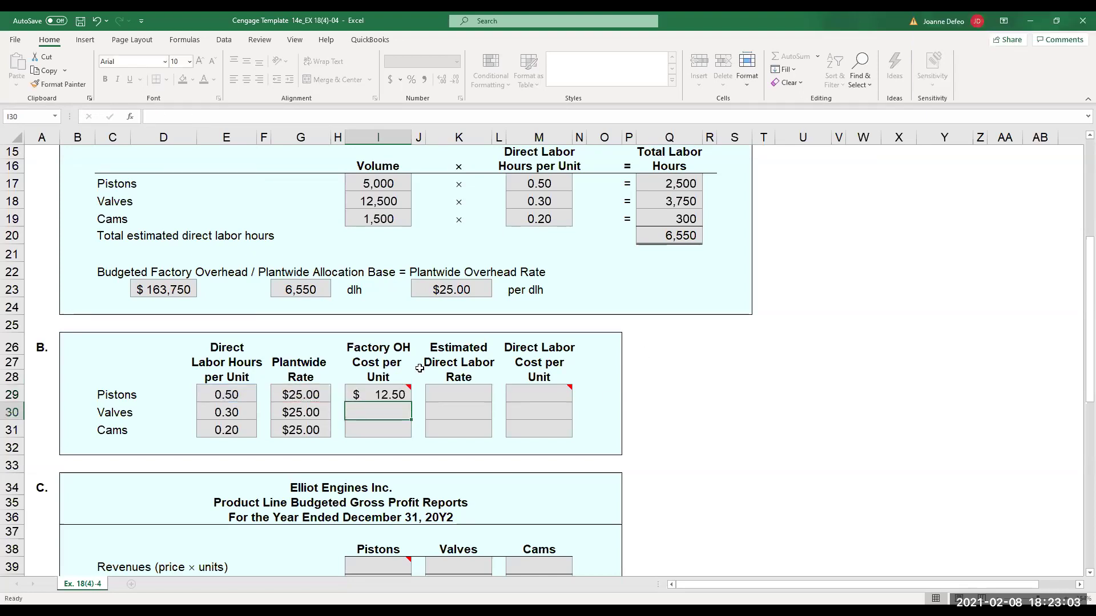
mouse_move(407, 386)
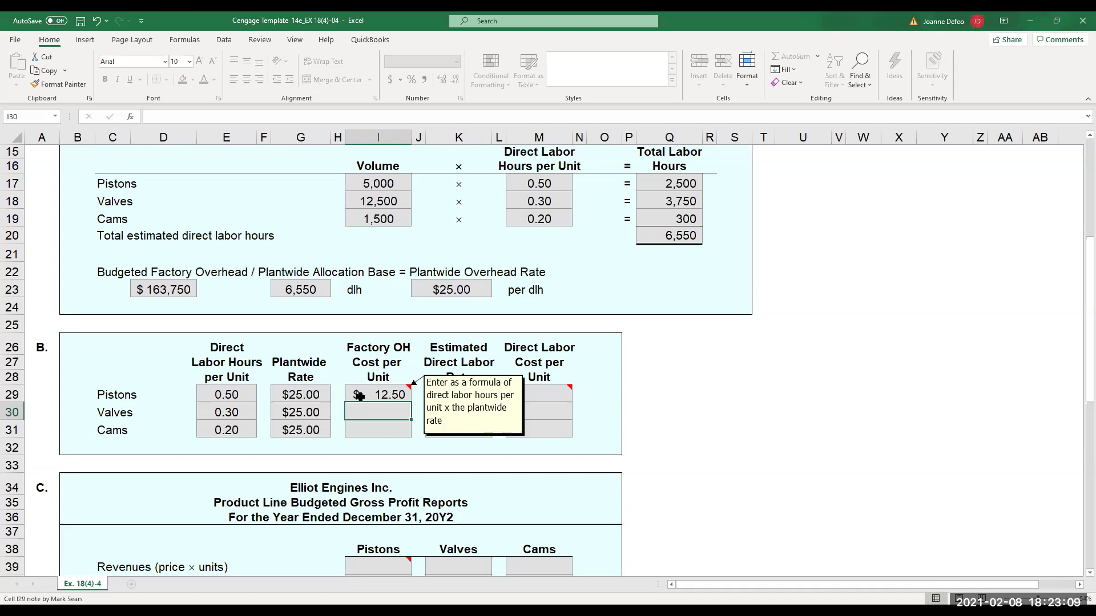
Enter an estimated direct labor rate of 30 for pistons, valves and cams in K29 to K31.
left_click(480, 397)
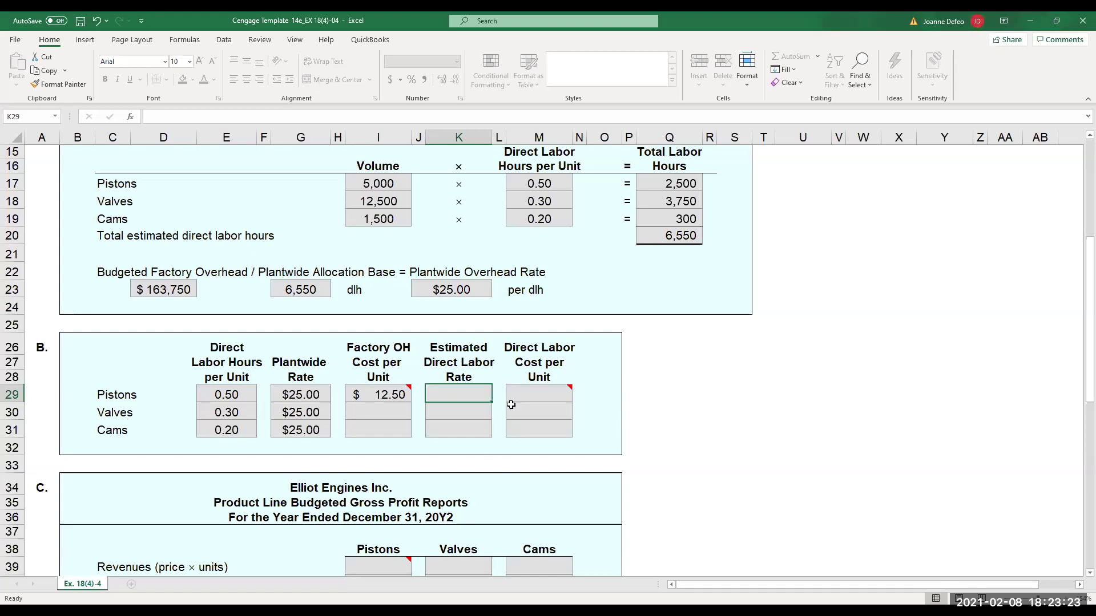
mouse_move(566, 389)
type("30")
key("Return")
type("30")
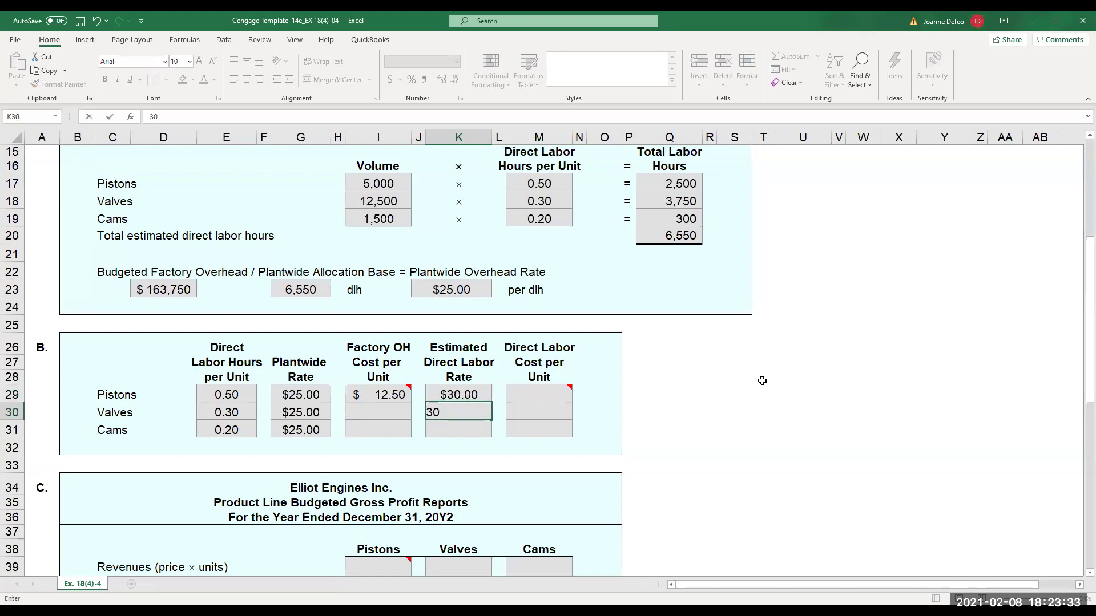
key("Return")
type("30")
key("Return")
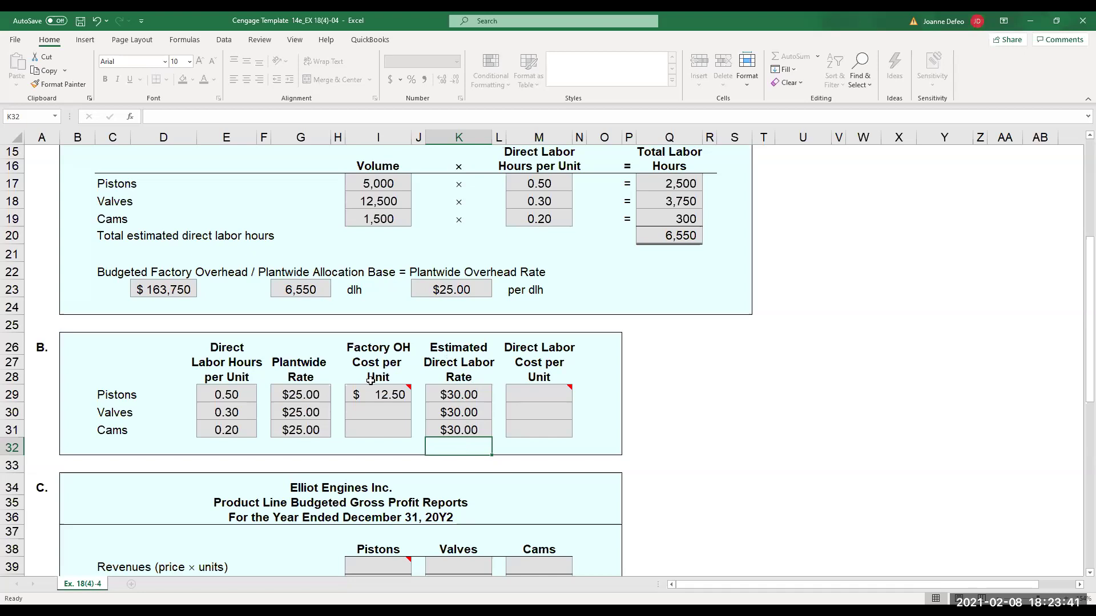
Calculate the valves' factory overhead cost per unit in I30 with the formula =+E30*G30.
left_click(387, 410)
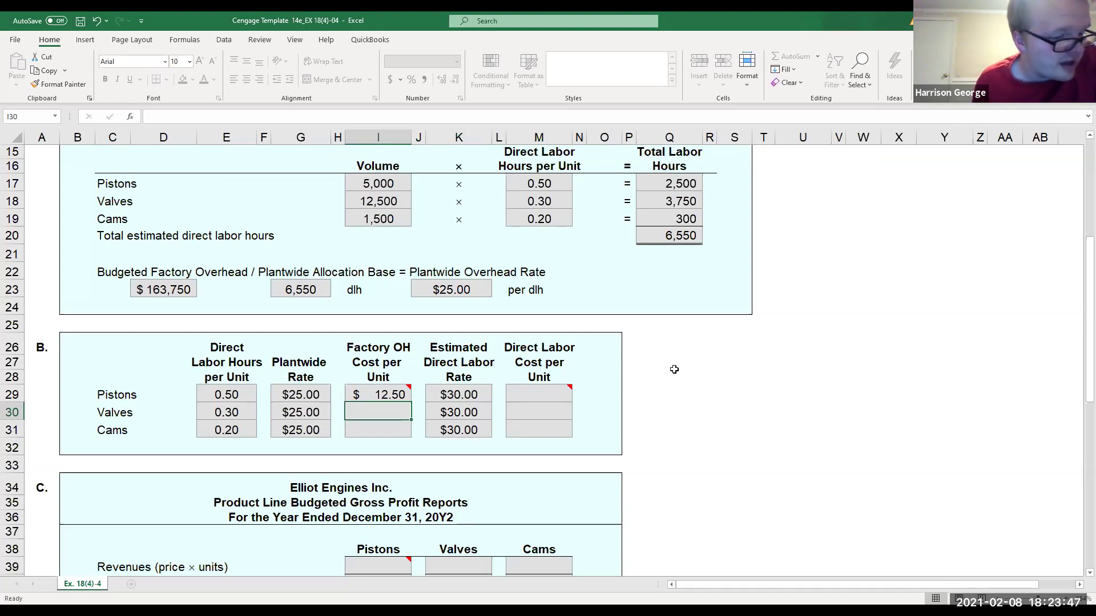
type("+")
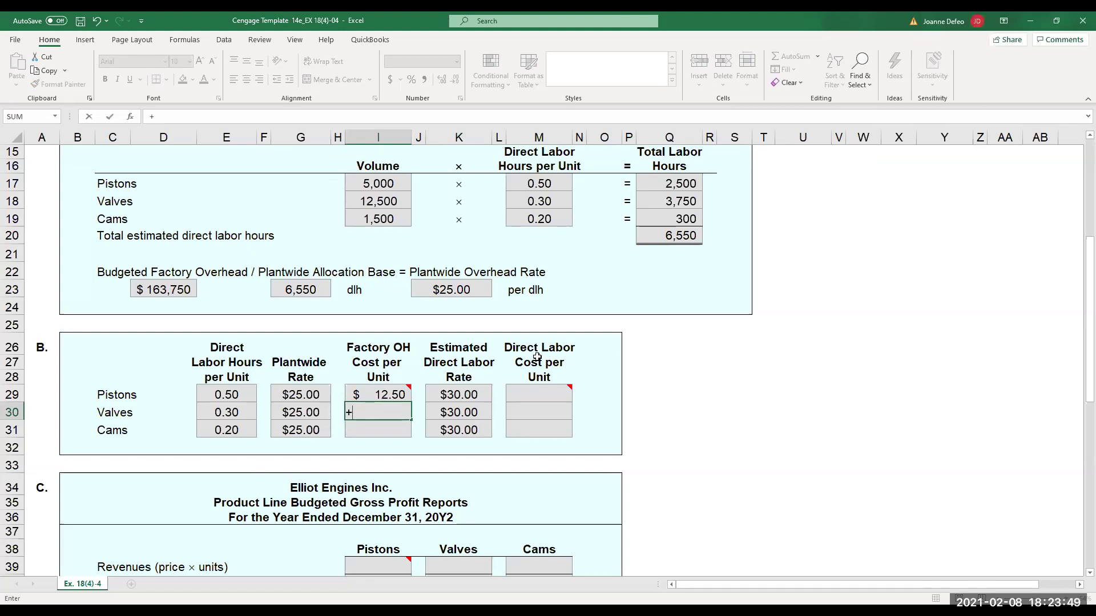
left_click(238, 412)
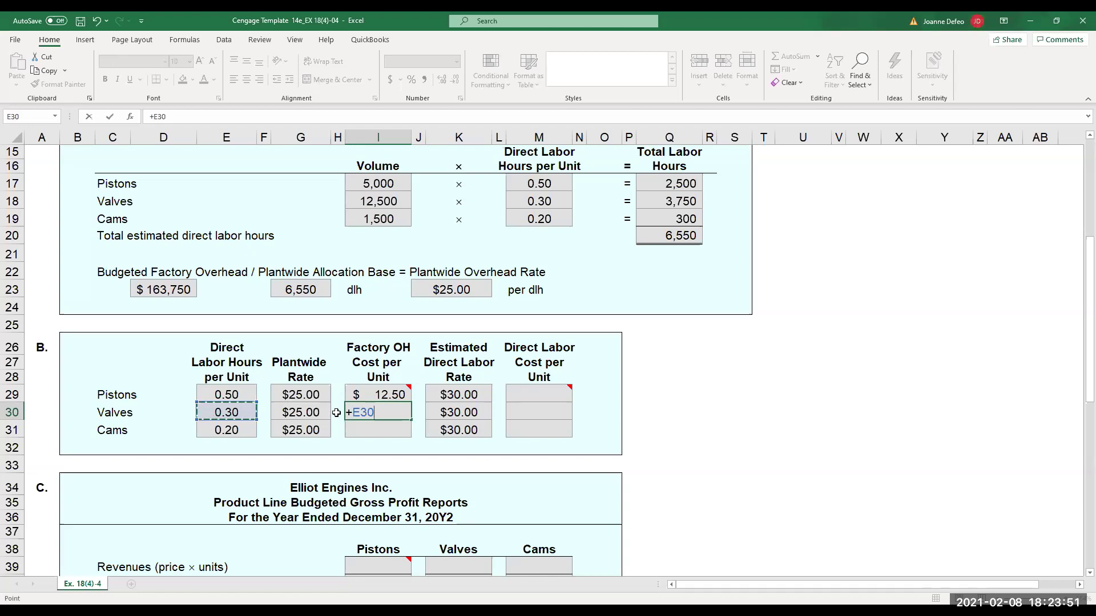
key("BackSpace")
key("BackSpace")
key("BackSpace")
key("BackSpace")
type("=+")
left_click(218, 412)
type("*")
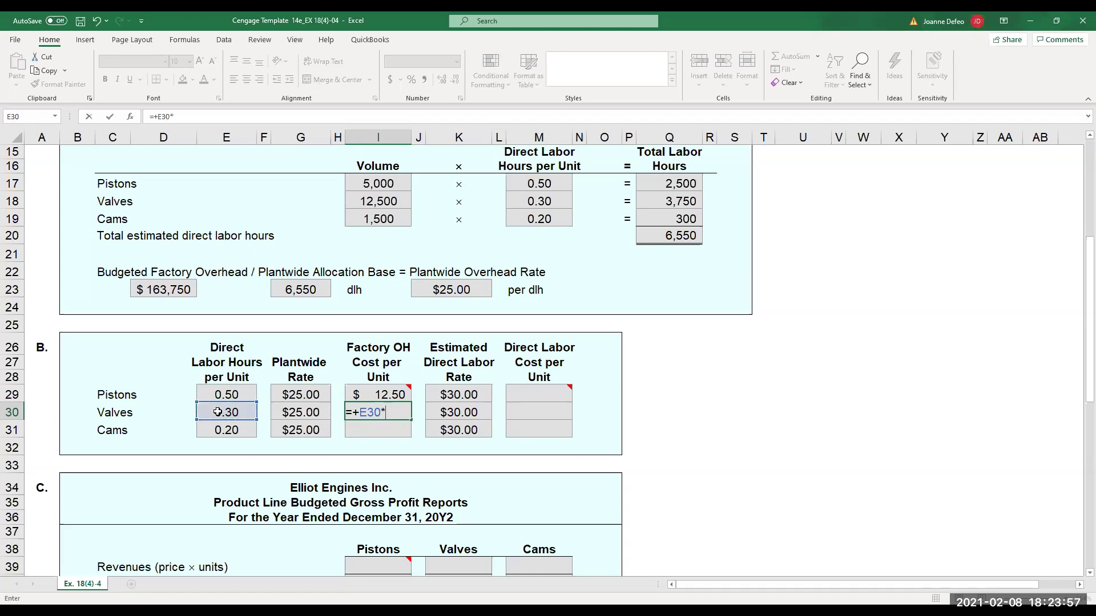
left_click(287, 409)
key("Return")
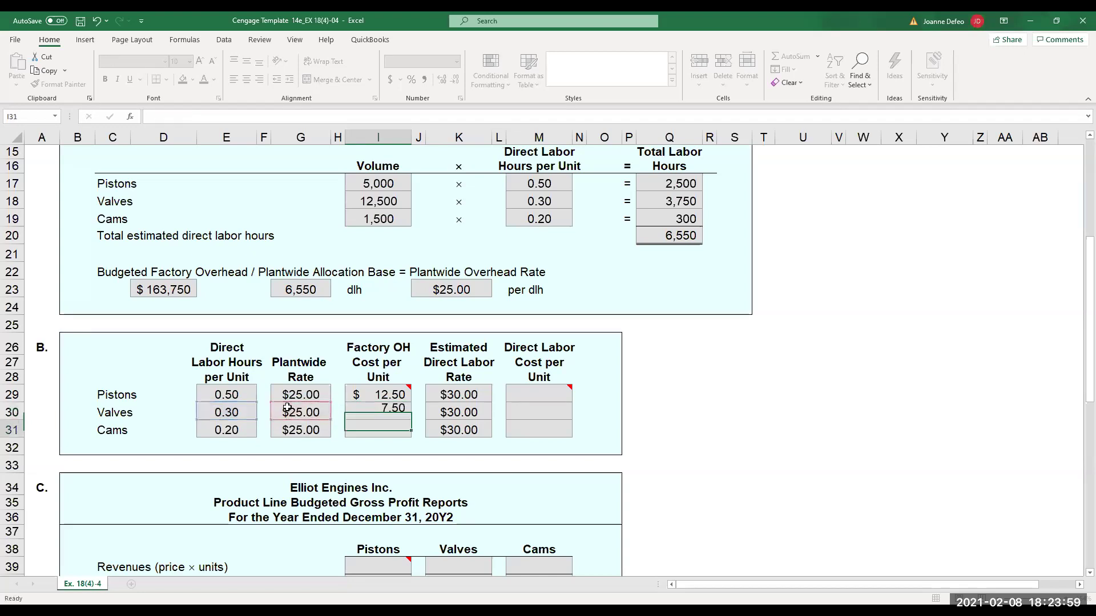
Calculate the cams' factory overhead cost per unit in I31 with the formula =+E31*G31.
type("=+")
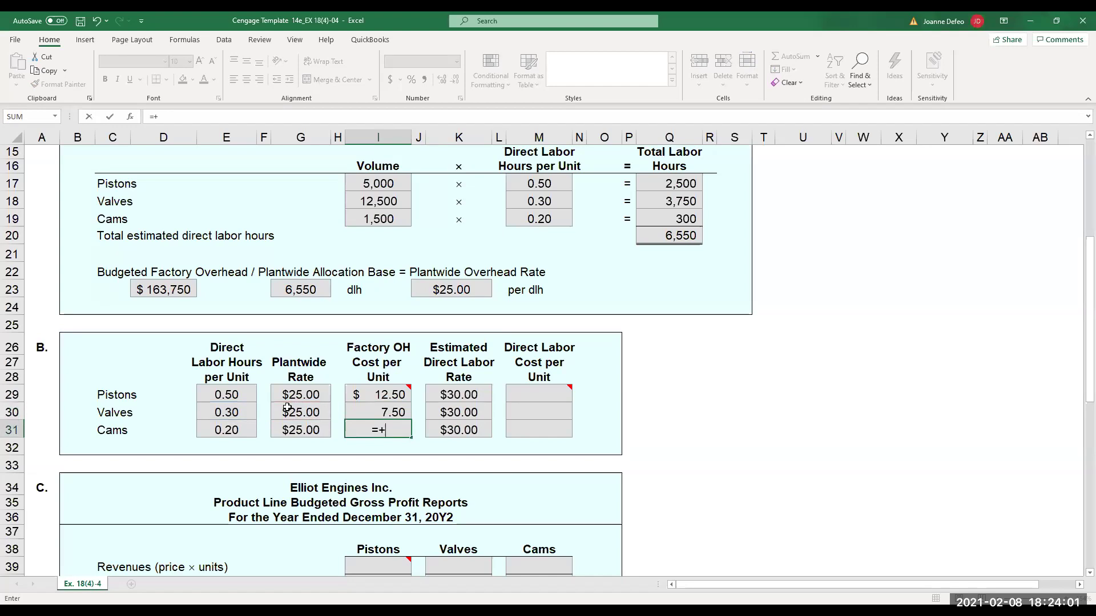
left_click(219, 430)
type("*")
left_click(307, 435)
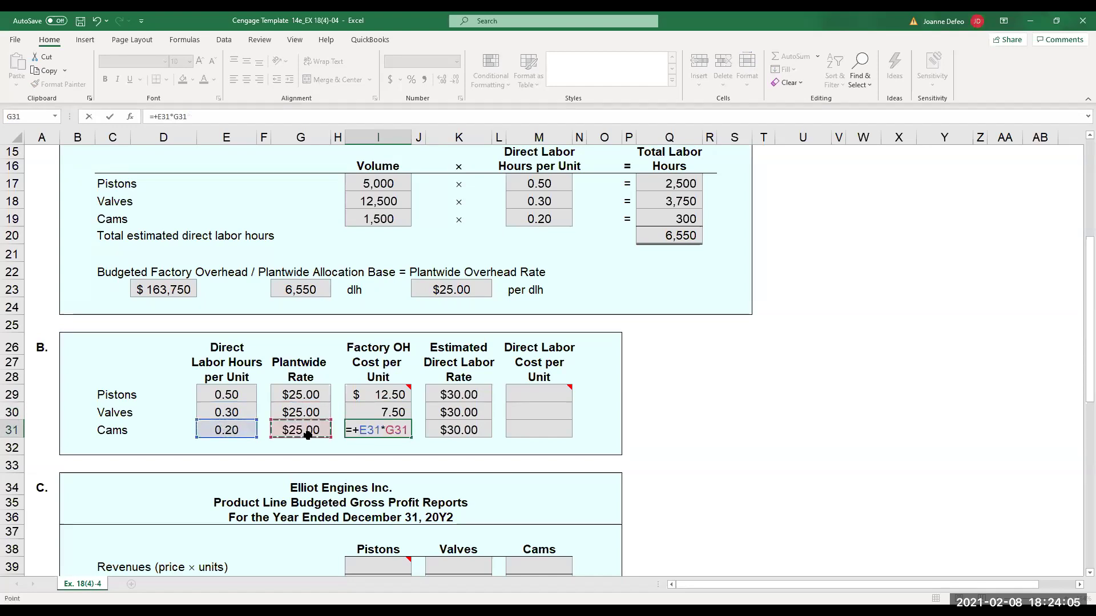
key("Return")
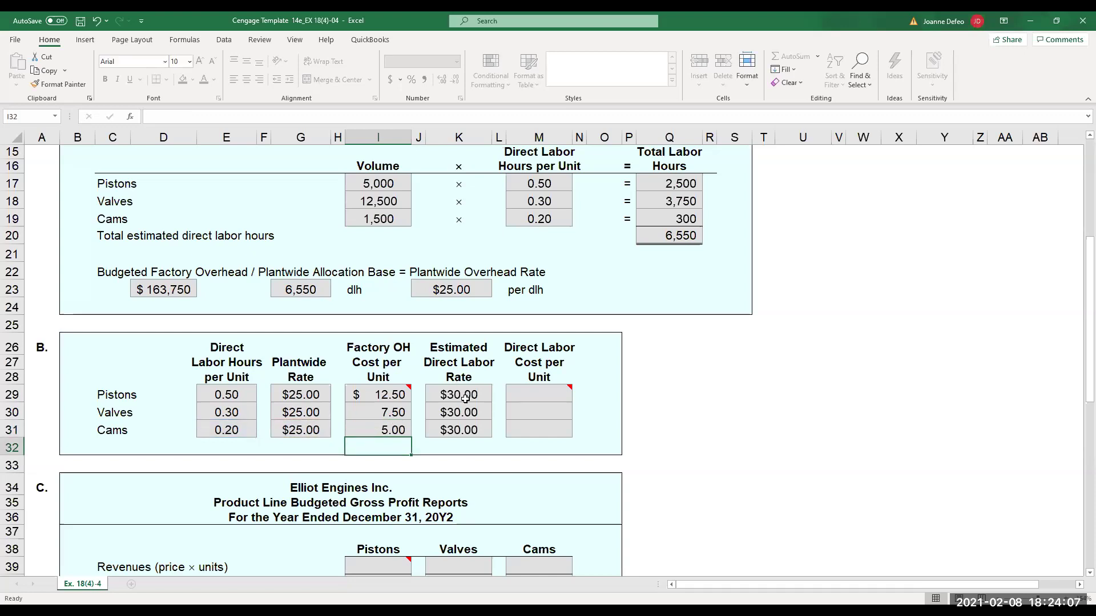
Enter 15 as the pistons' direct labor cost per unit in M29.
left_click(555, 396)
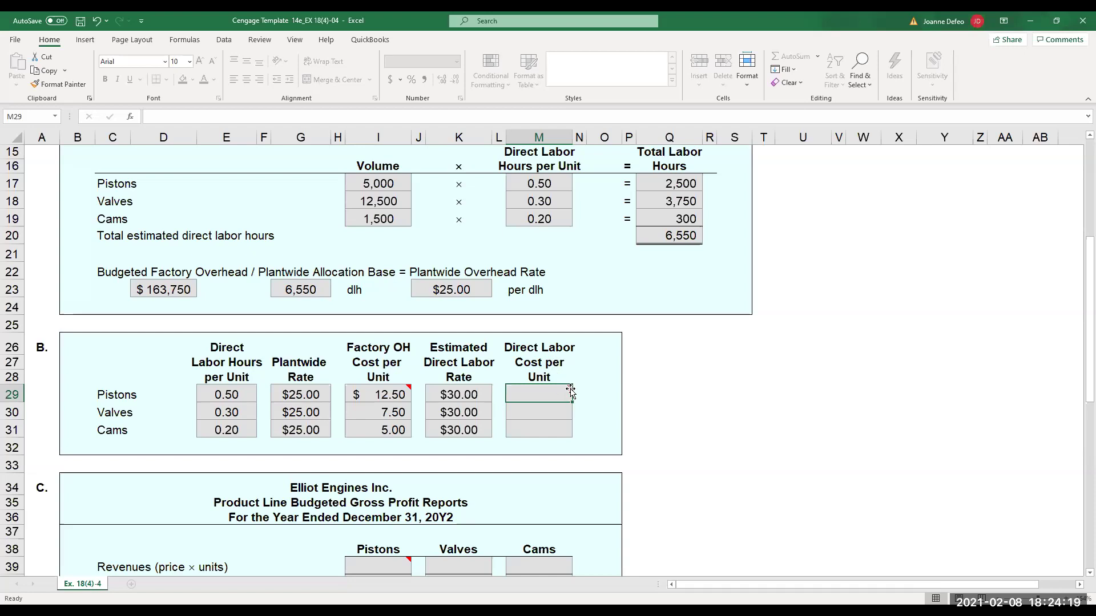
mouse_move(556, 396)
type("15")
key("Return")
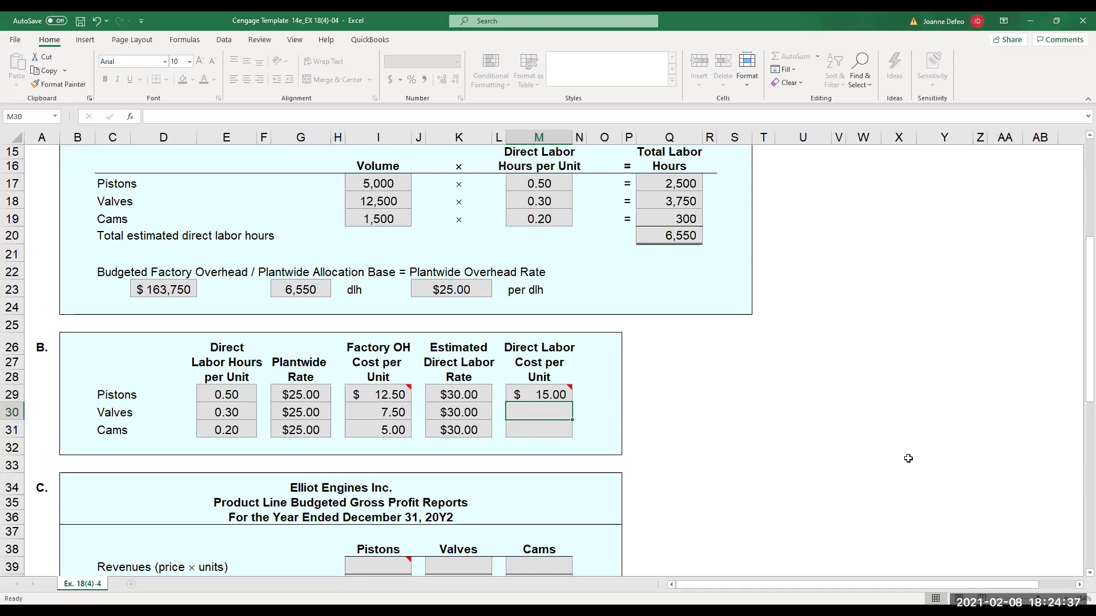
Replace the pistons' direct labor cost per unit in M29 with the formula =+E29*K29.
left_click(562, 390)
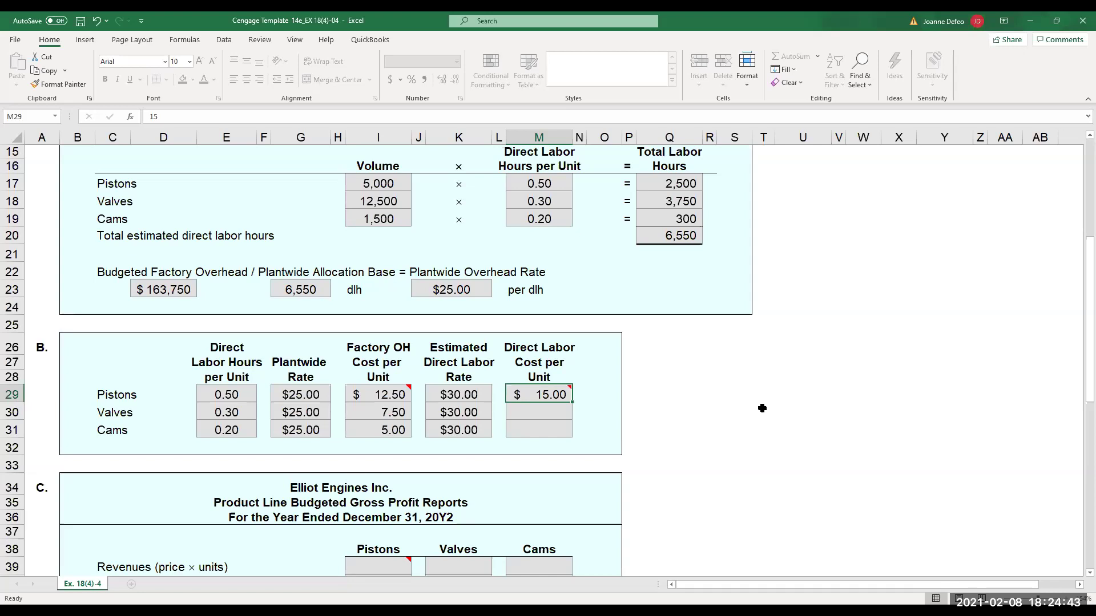
mouse_move(540, 394)
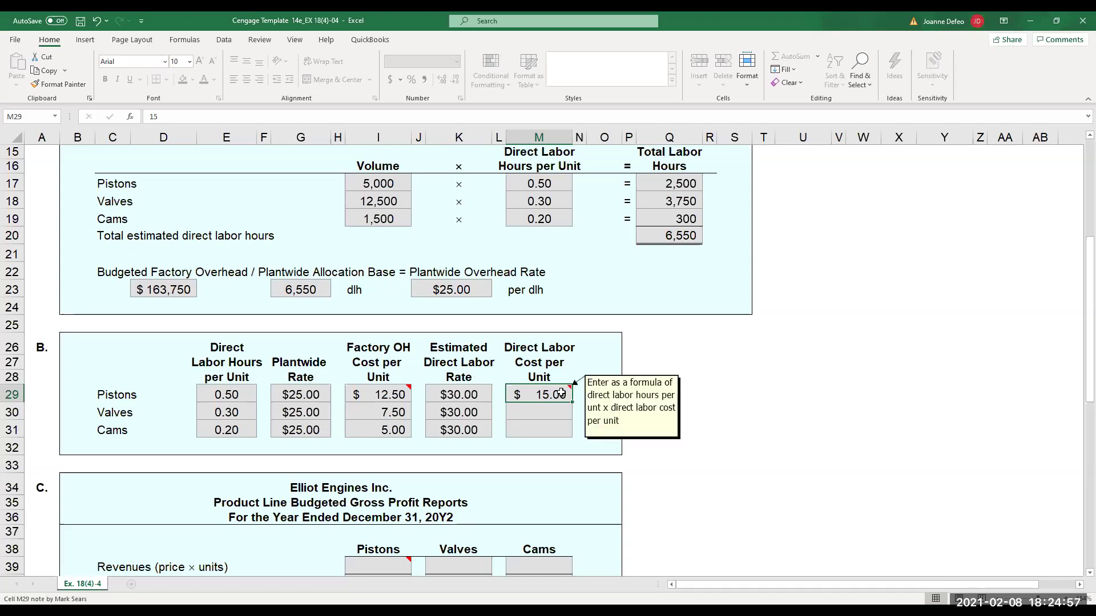
type("=+")
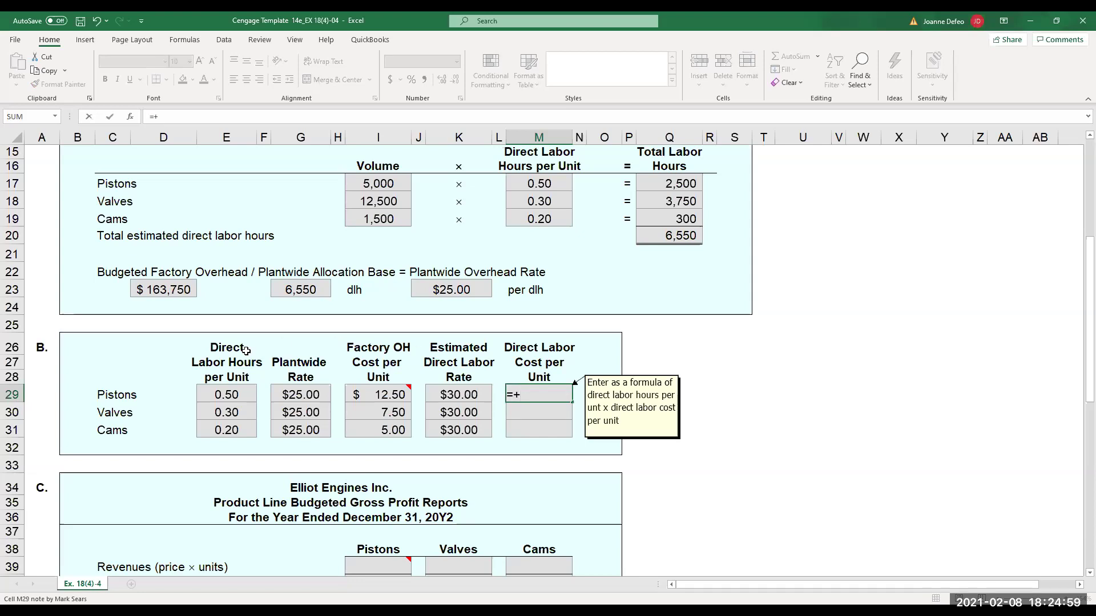
left_click(246, 391)
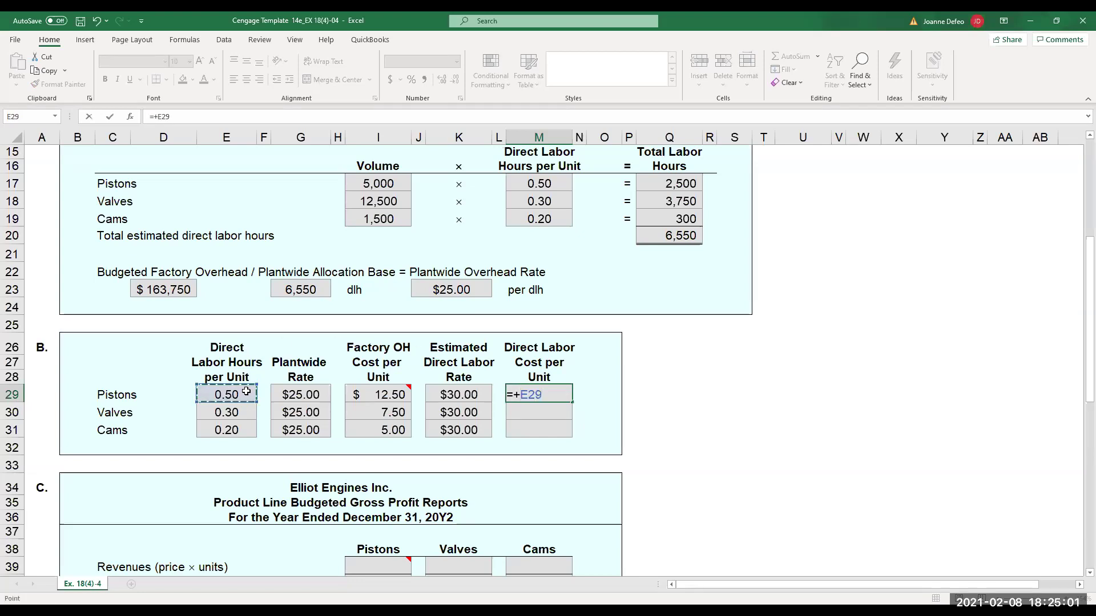
type("*")
left_click(454, 391)
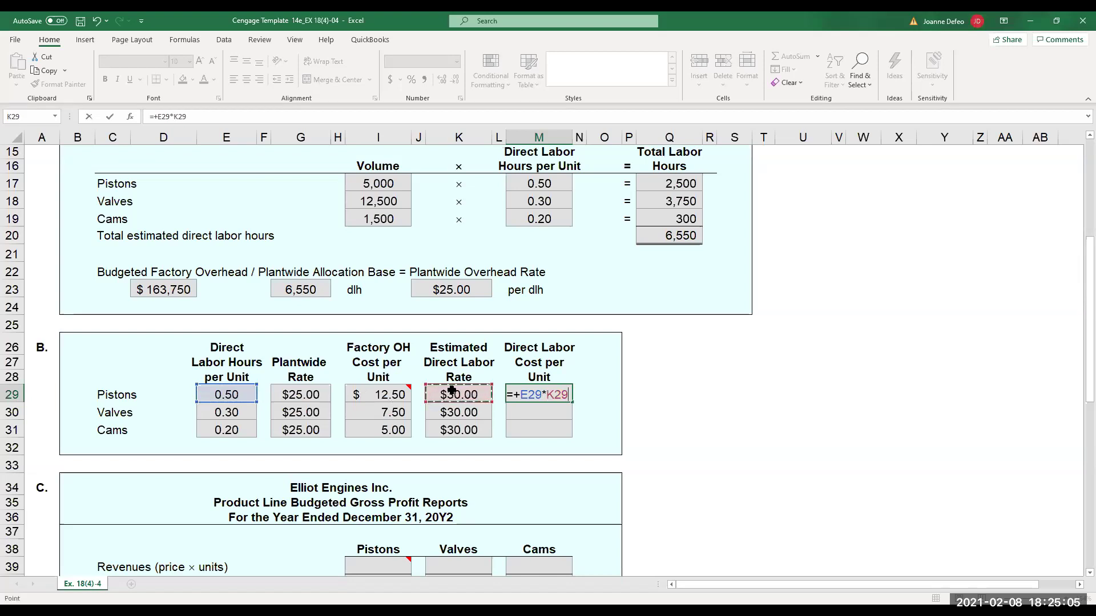
key("Return")
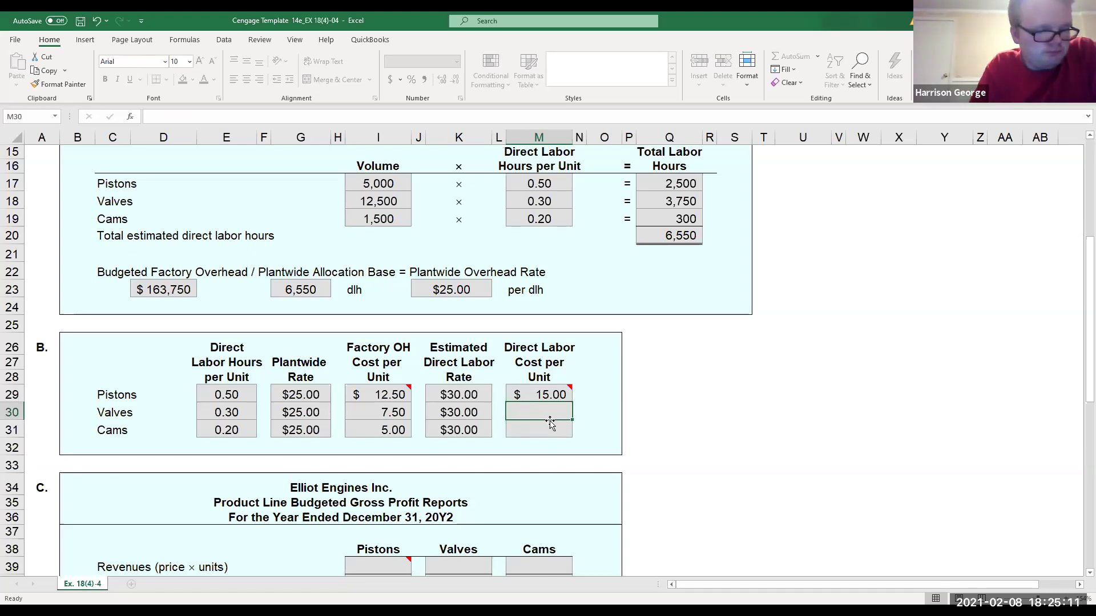
Calculate the valves' direct labor cost per unit in M30 with the formula =+E30*K30.
type("=+")
left_click(240, 410)
type("*")
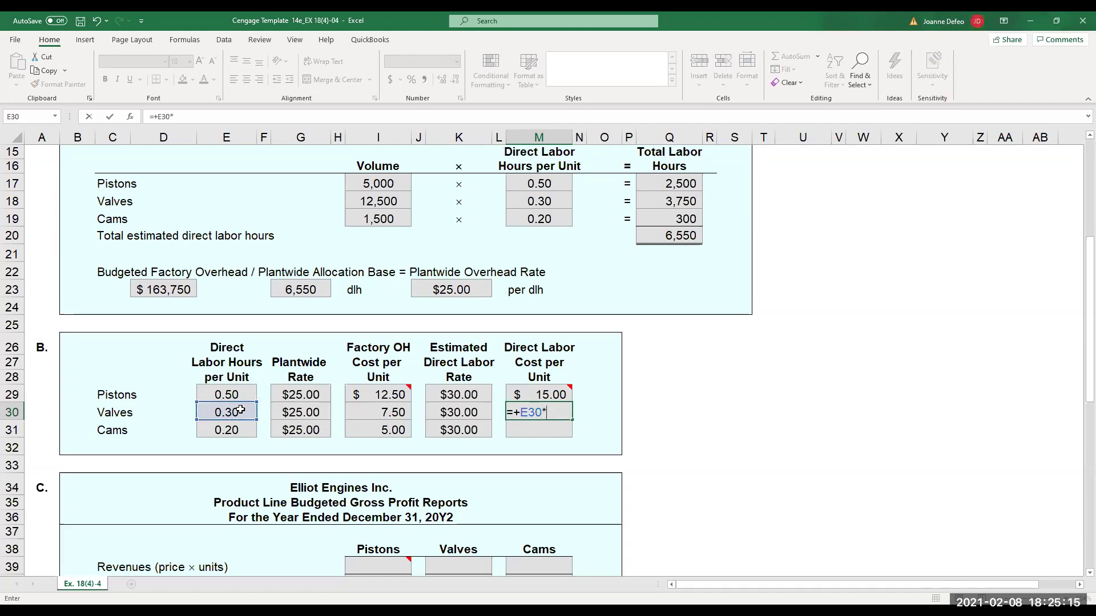
left_click(442, 412)
key("Return")
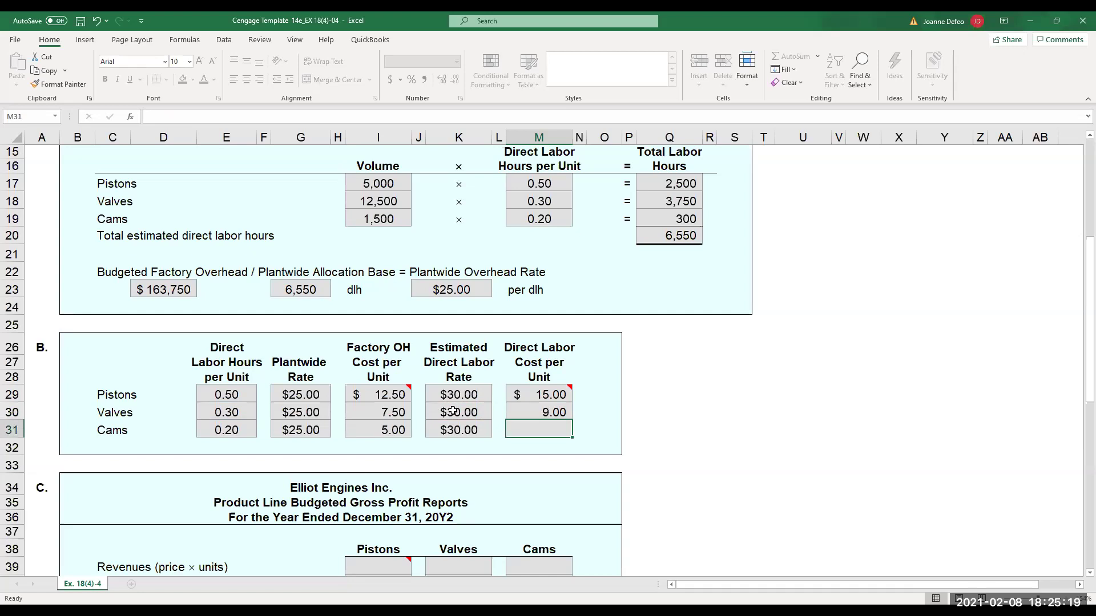
Calculate the cams' direct labor cost per unit in M31 with the formula =+E31*K31.
type("=+")
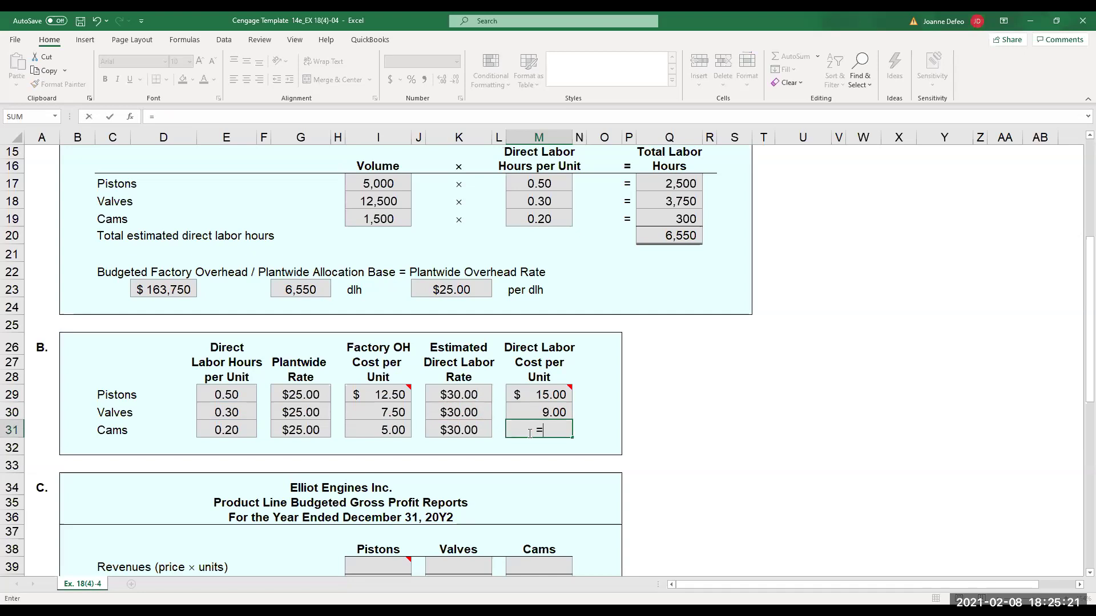
left_click(236, 432)
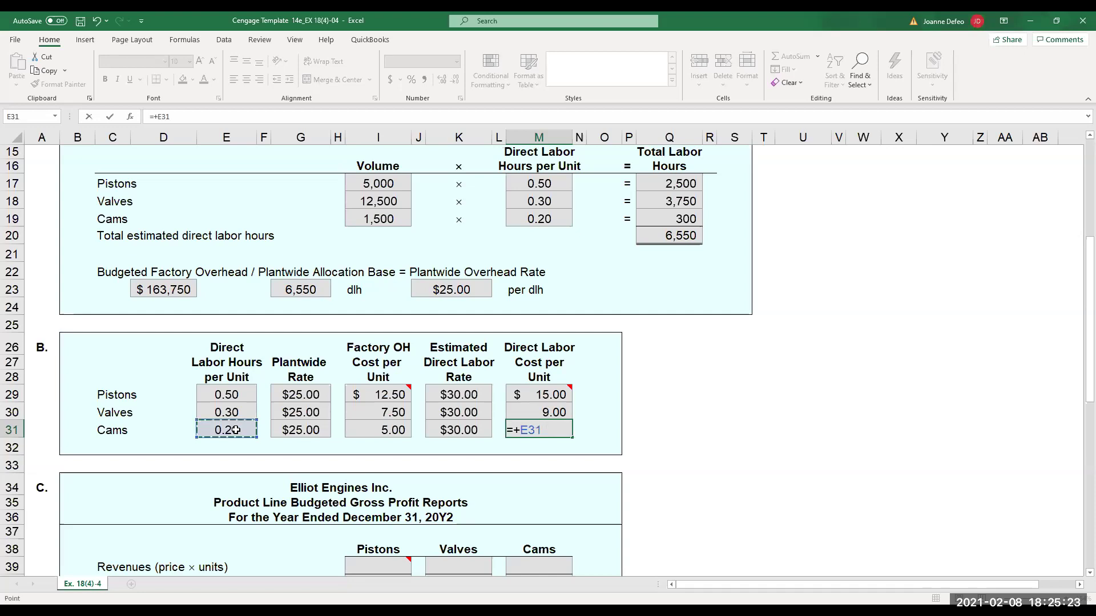
type("*")
left_click(442, 429)
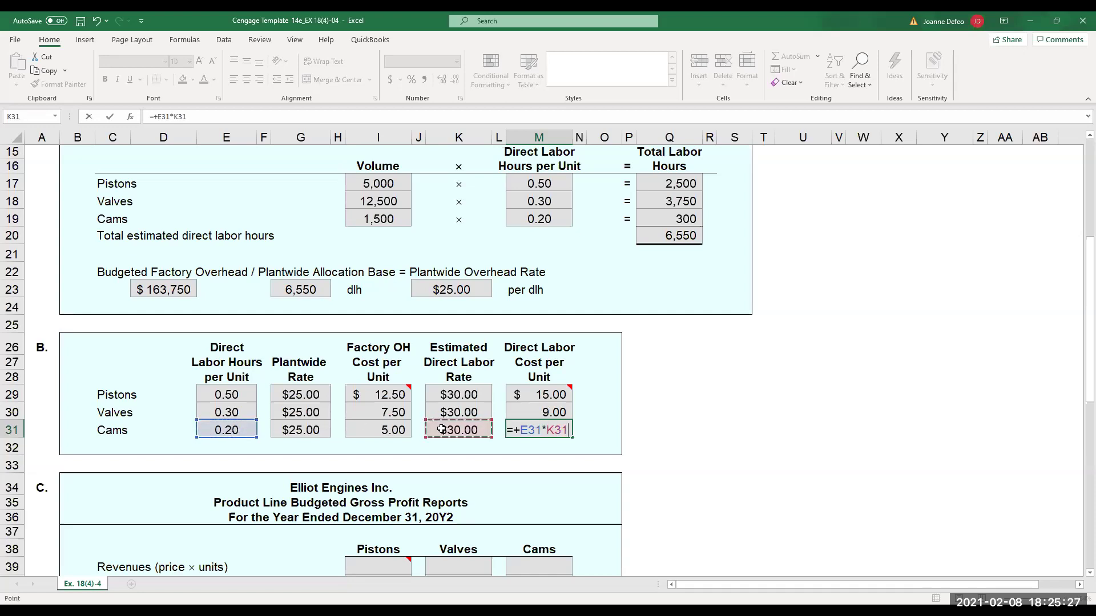
key("Return")
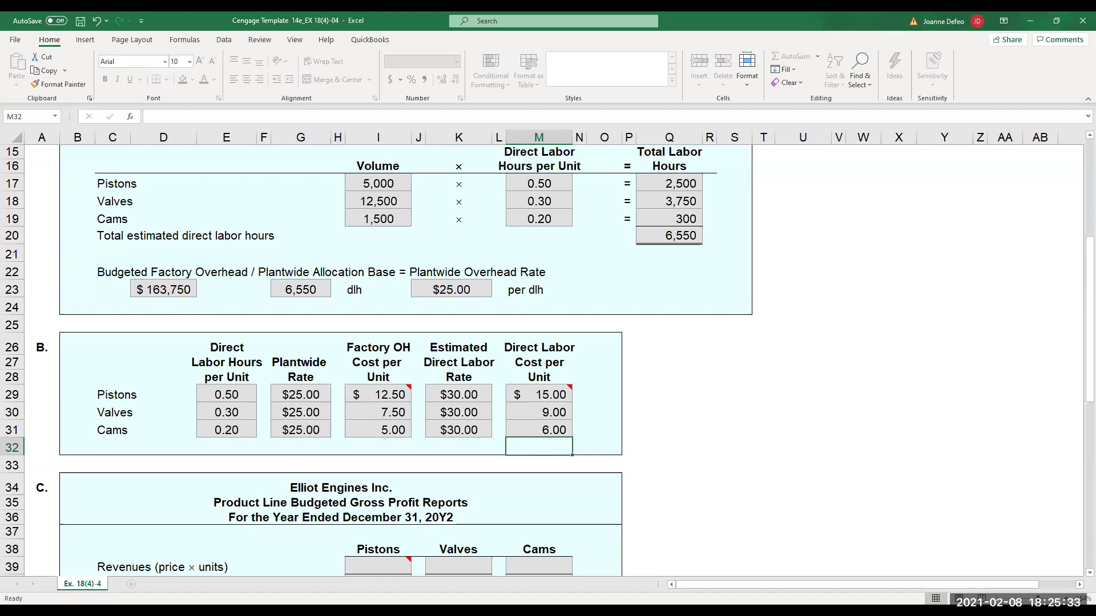
Review the score, parts A and B, and the part C gross profit report layout, selecting the pistons' revenues cell I39.
scroll(1078, 162, "up", 5)
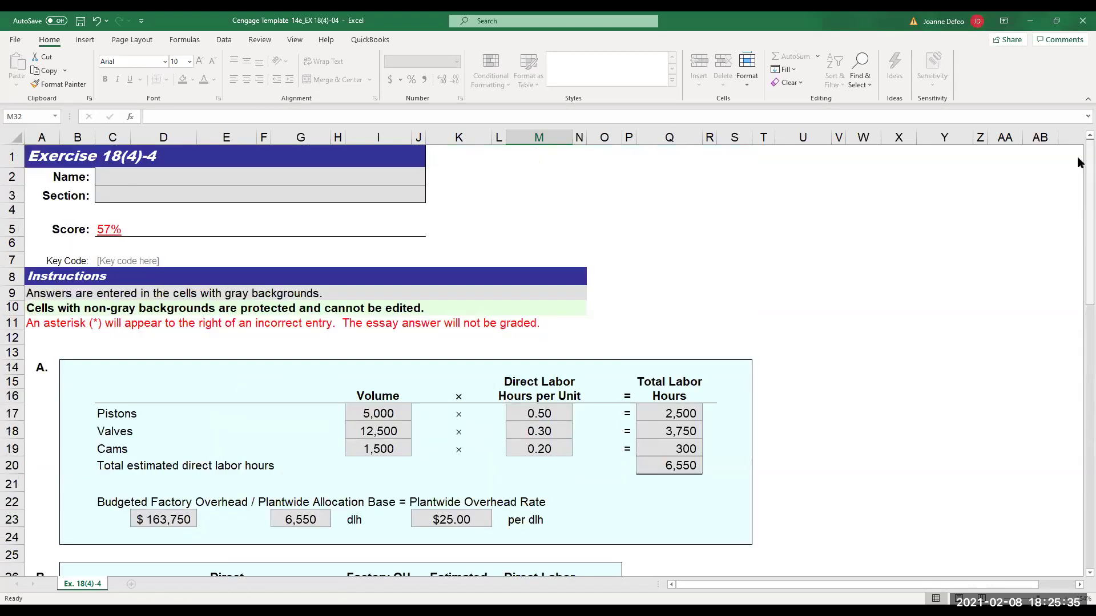
scroll(1078, 353, "down", 6)
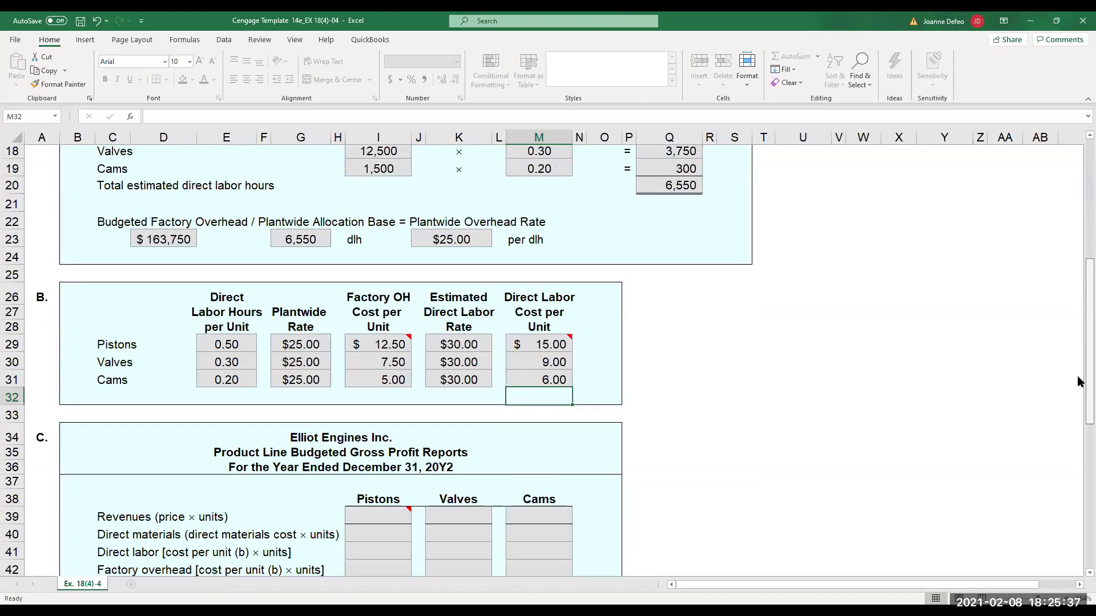
scroll(1077, 381, "down", 2)
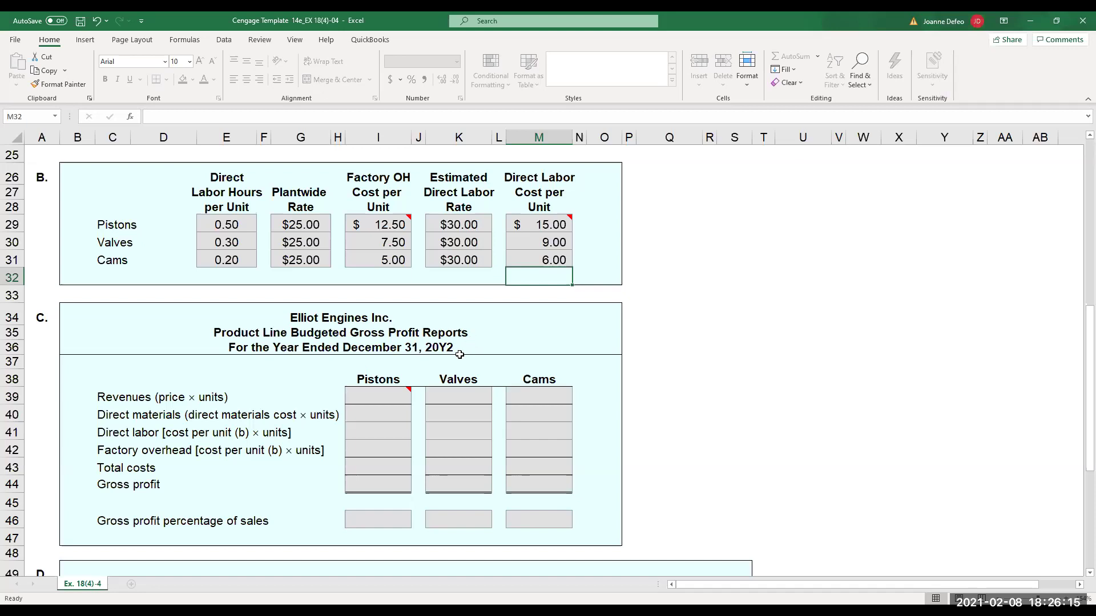
mouse_move(360, 394)
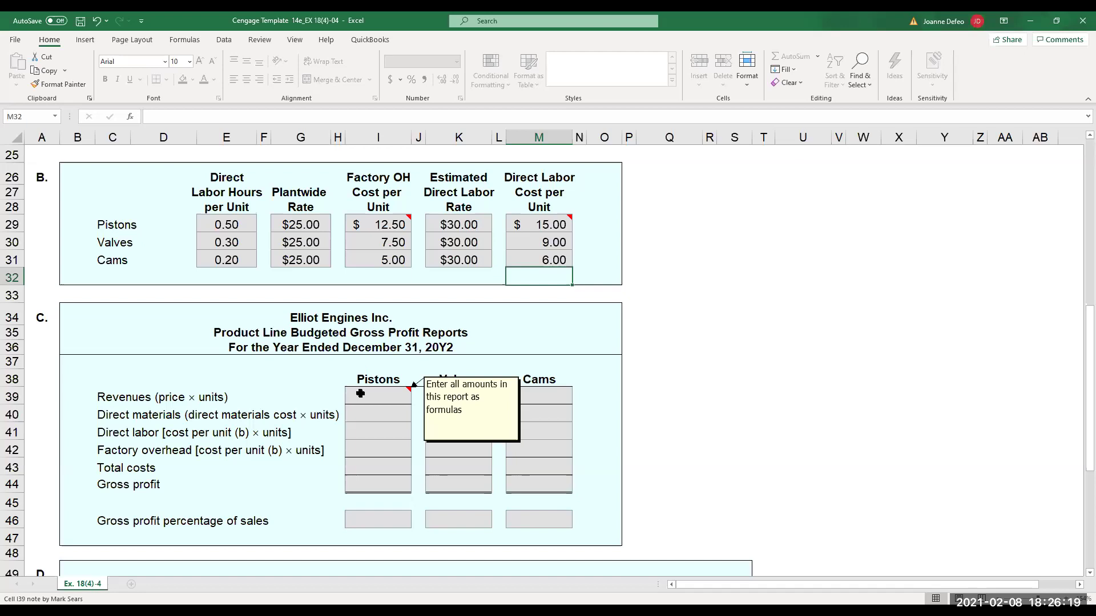
left_click(362, 397)
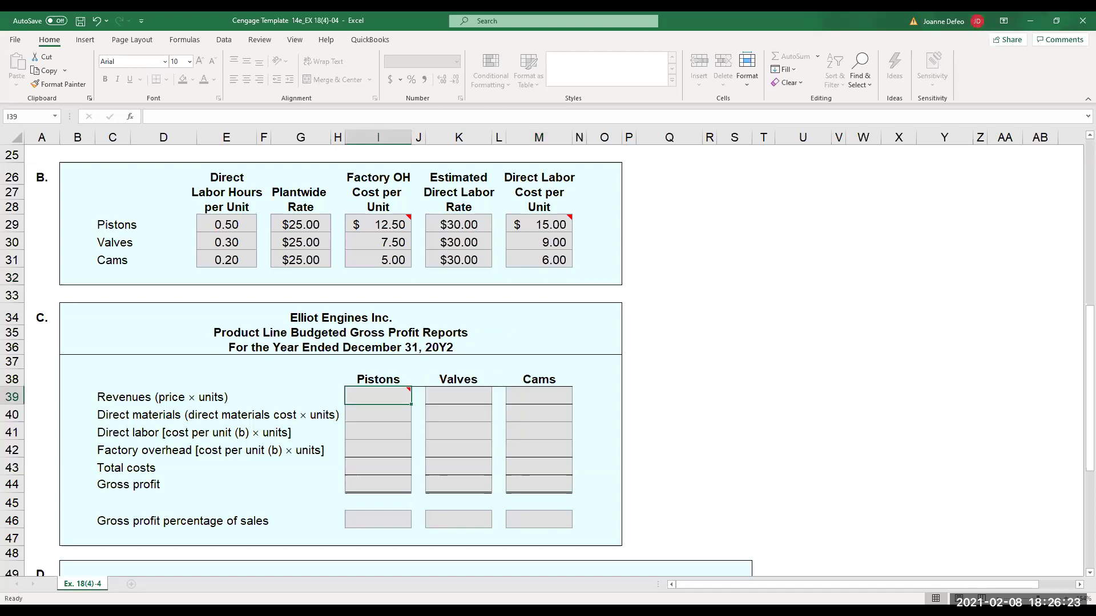
scroll(1080, 320, "up", 5)
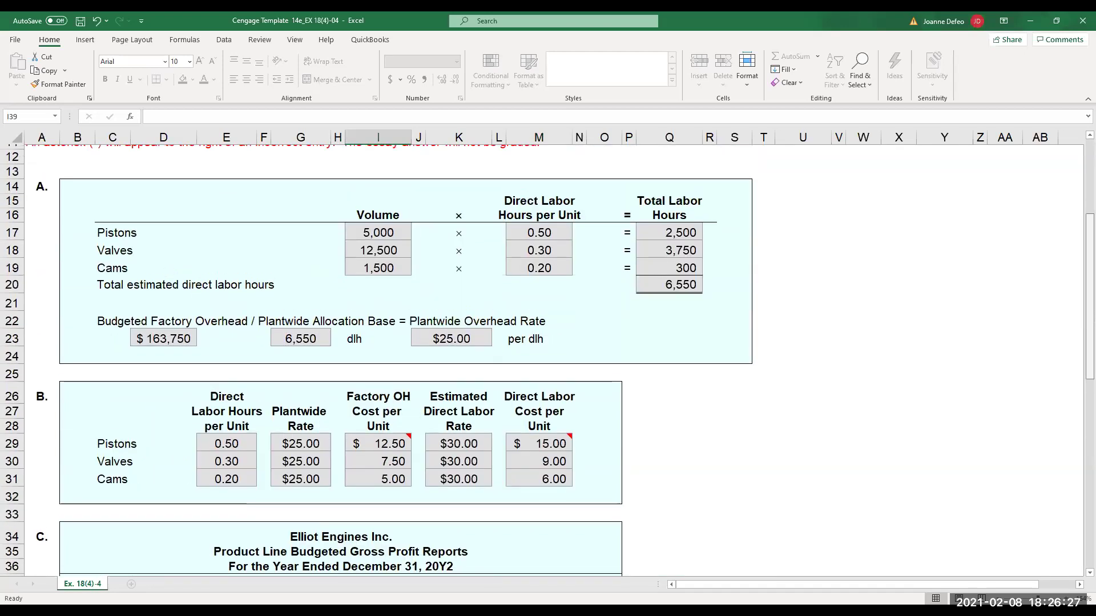
scroll(548, 359, "down", 5)
scroll(548, 360, "down", 1)
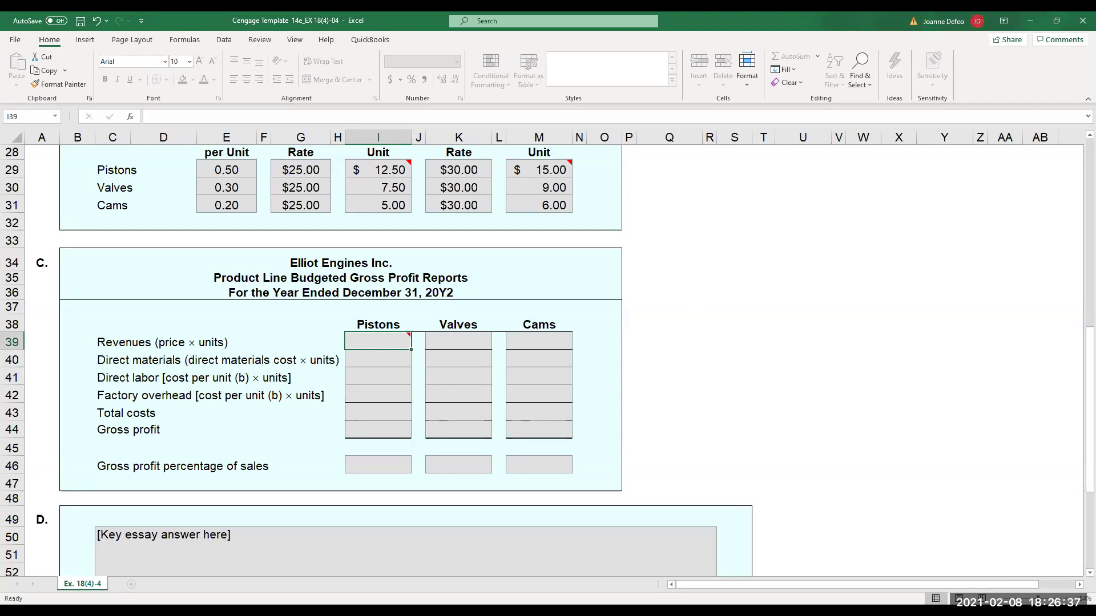
scroll(1077, 140, "up", 3)
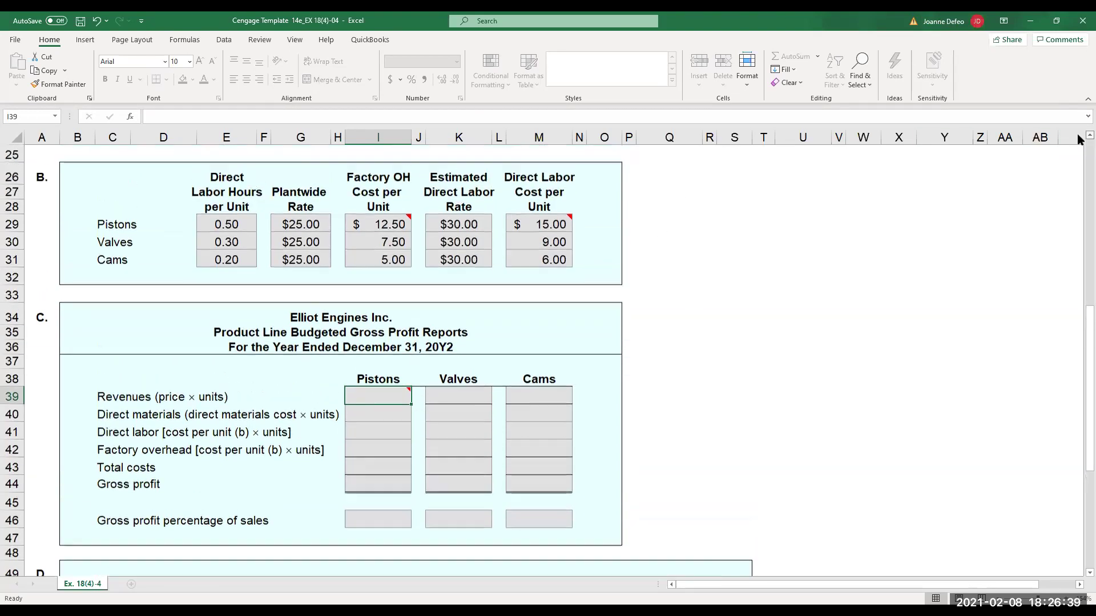
scroll(1078, 140, "up", 2)
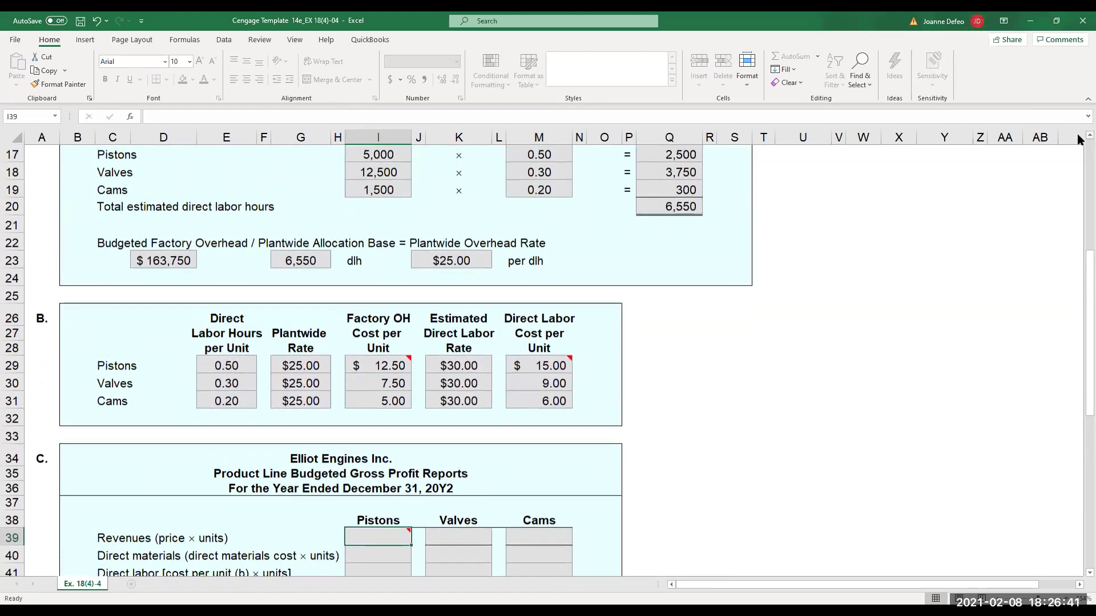
scroll(1077, 140, "up", 1)
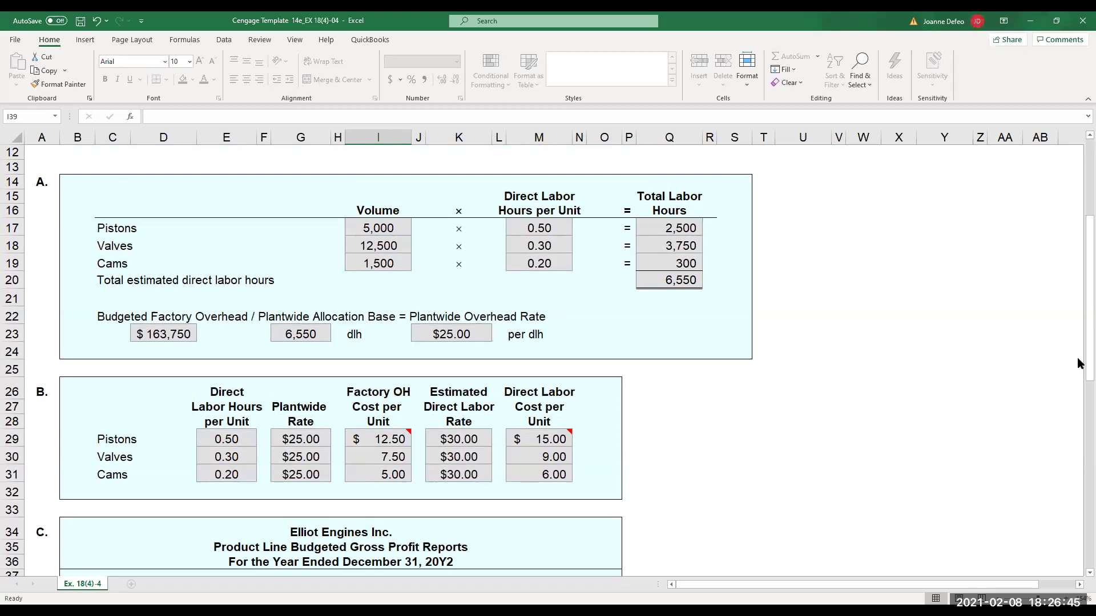
scroll(1081, 374, "up", 1)
scroll(1078, 440, "down", 5)
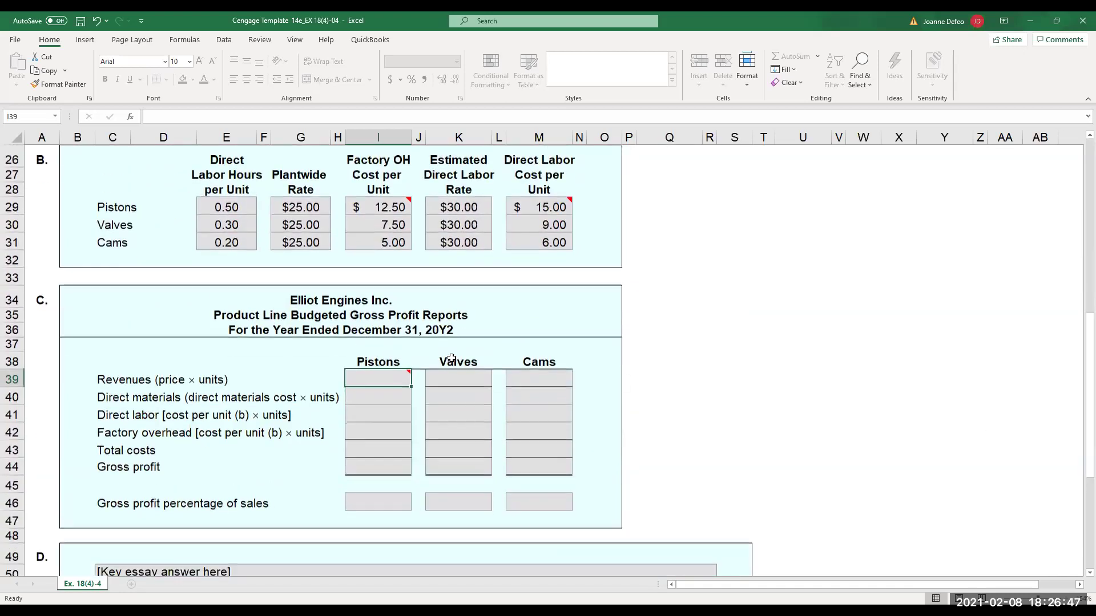
Calculate the pistons' revenues in I39 with a formula multiplying the volume in I17 by the pistons' unit price.
type("=+")
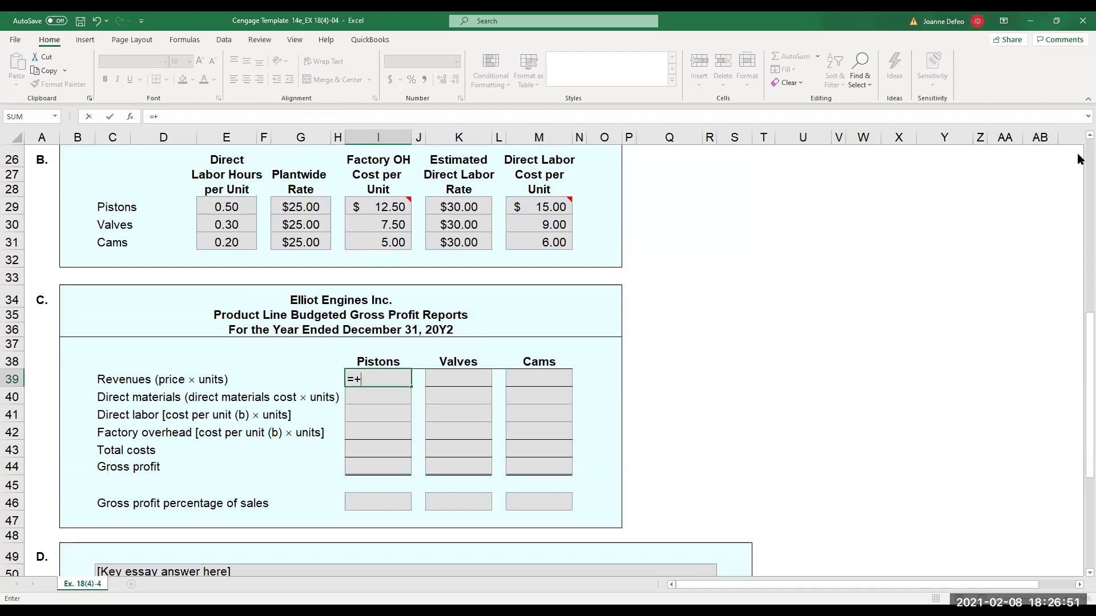
scroll(695, 237, "up", 8)
left_click(362, 408)
type("*")
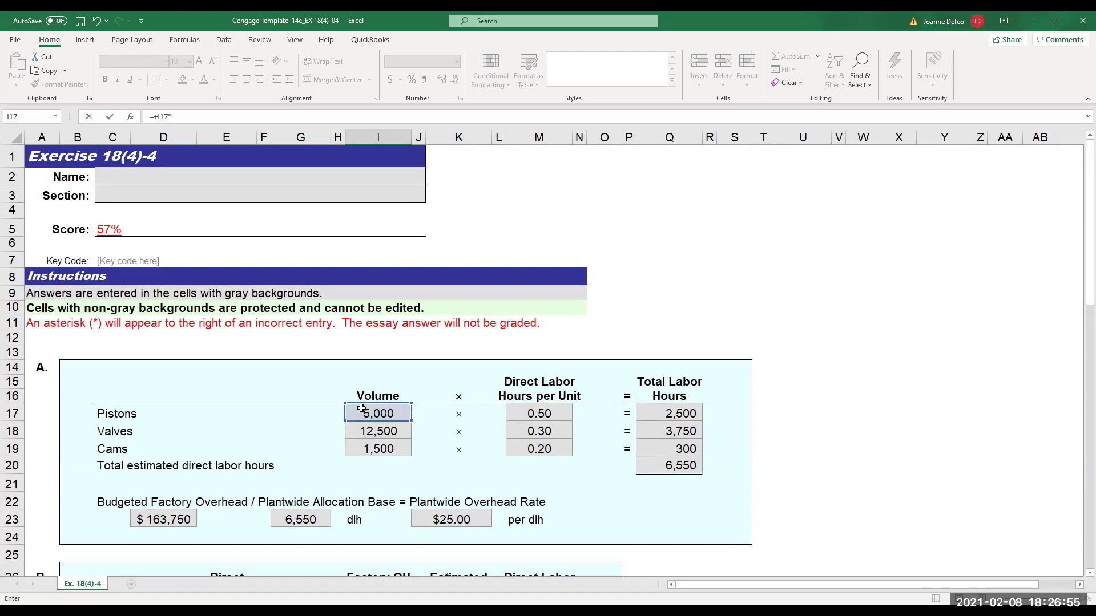
key("Return")
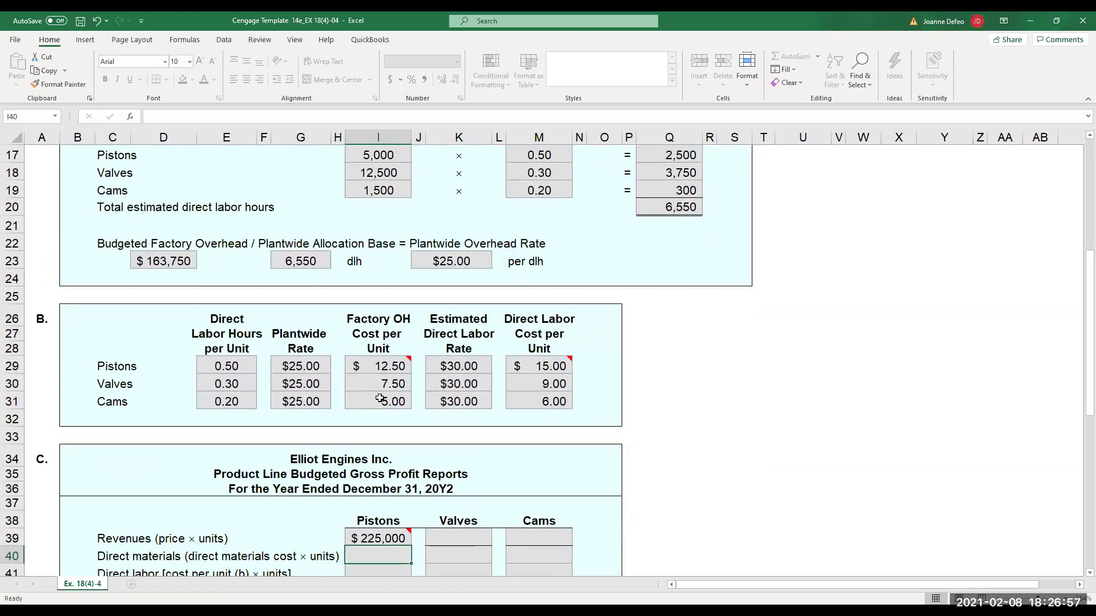
Calculate the valves' revenues in K39 with a formula multiplying the volume in I18 by the valves' unit price.
scroll(1081, 479, "down", 5)
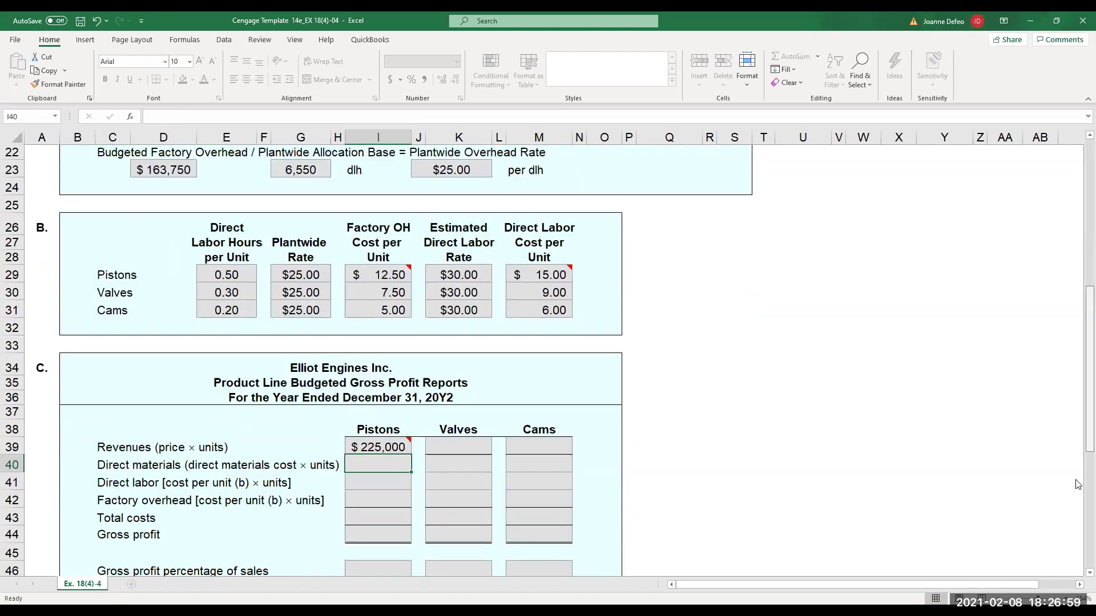
left_click(470, 294)
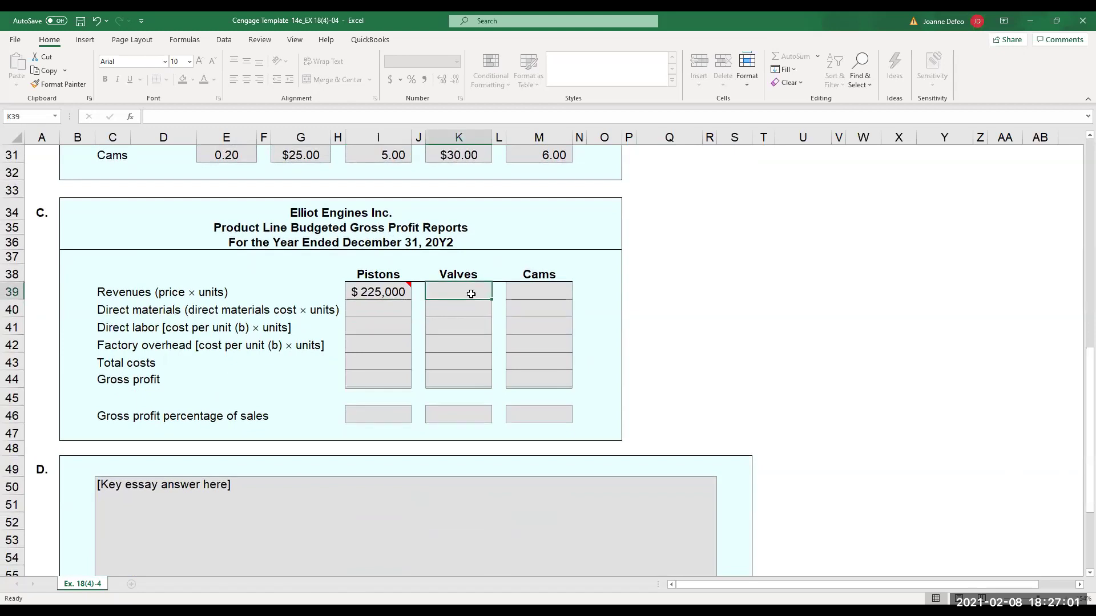
type("=+")
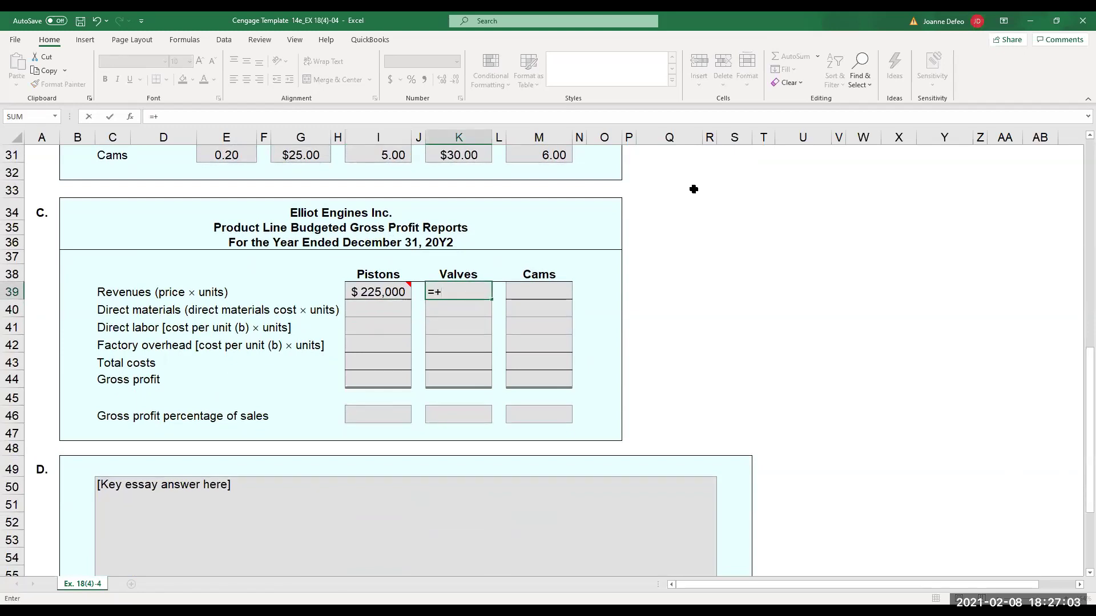
scroll(1077, 159, "up", 9)
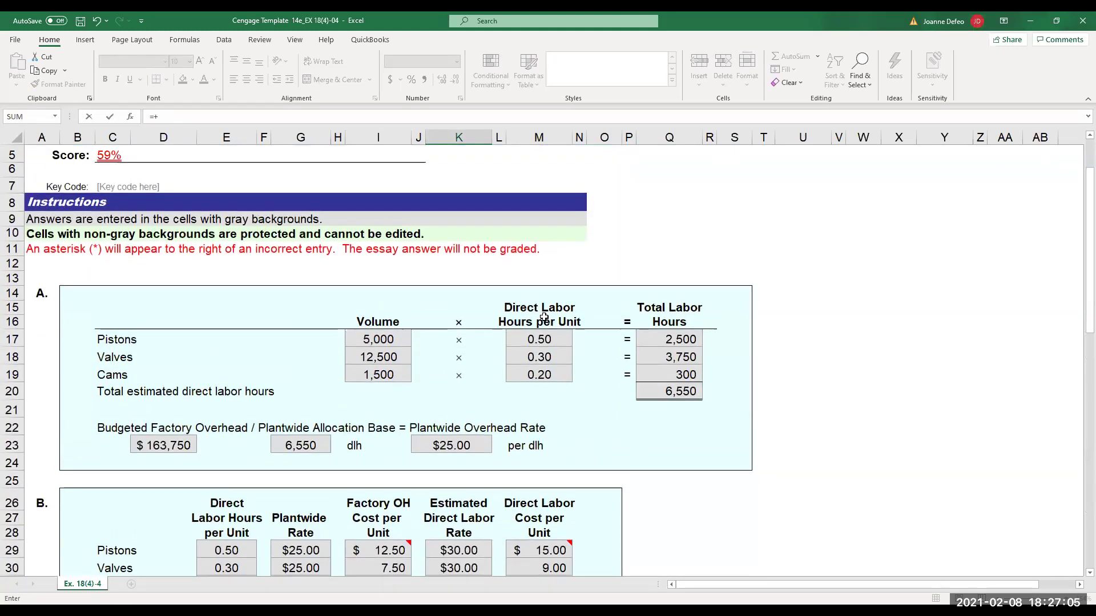
left_click(363, 352)
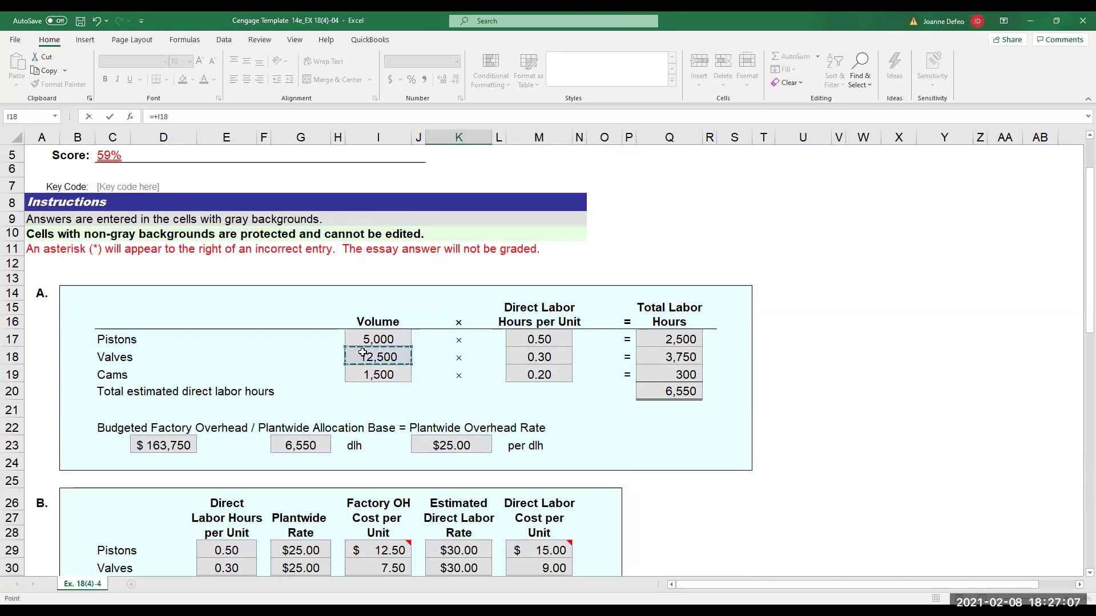
type("*")
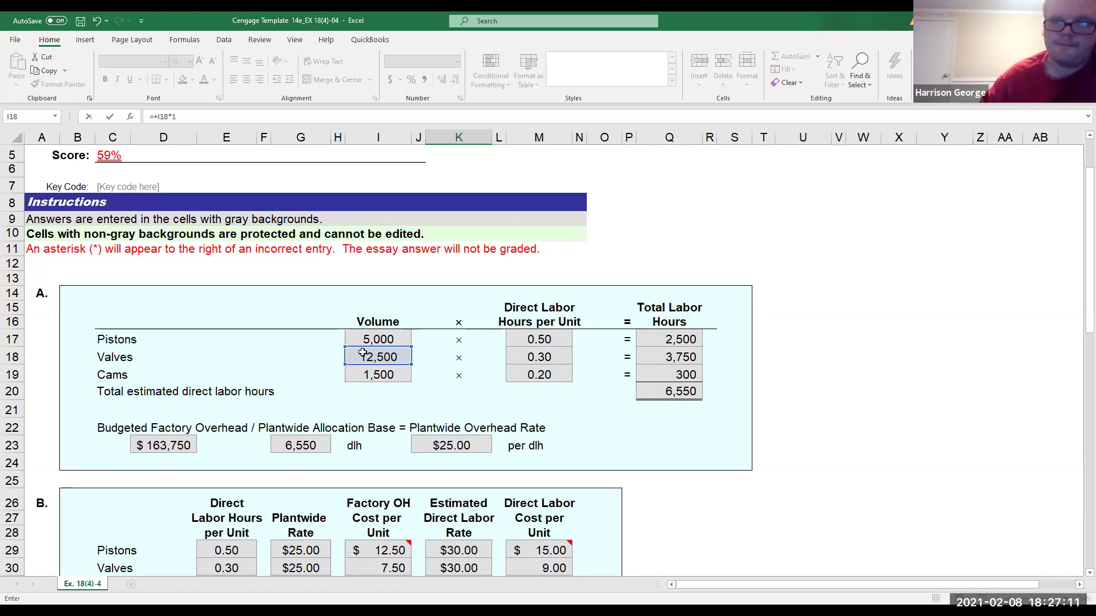
key("Escape")
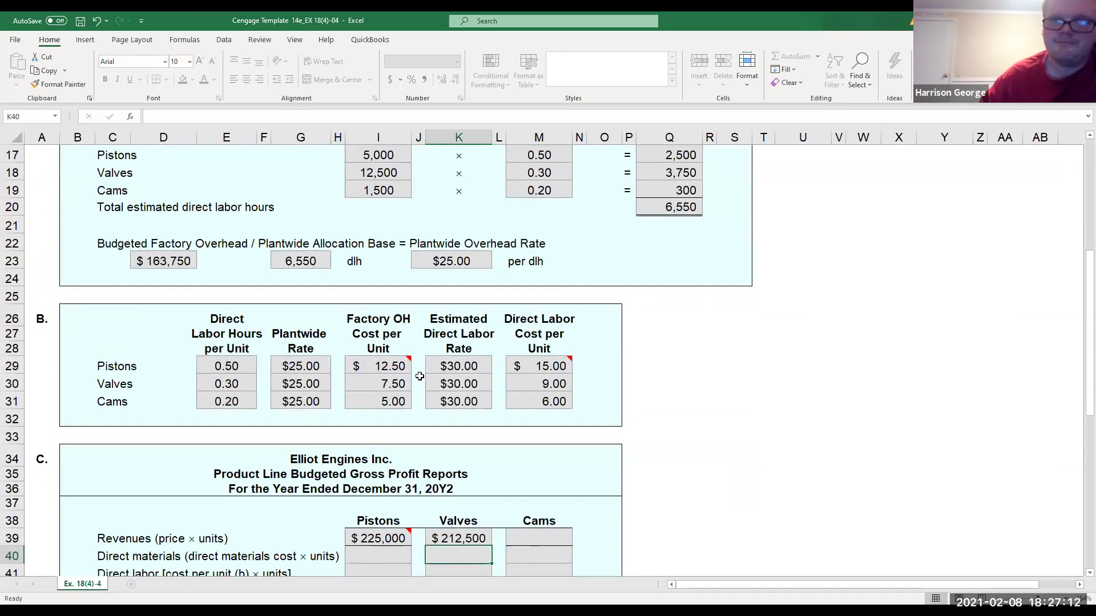
Calculate the cams' revenues in M39 with the formula =+I19*60.
left_click(539, 538)
type("=+")
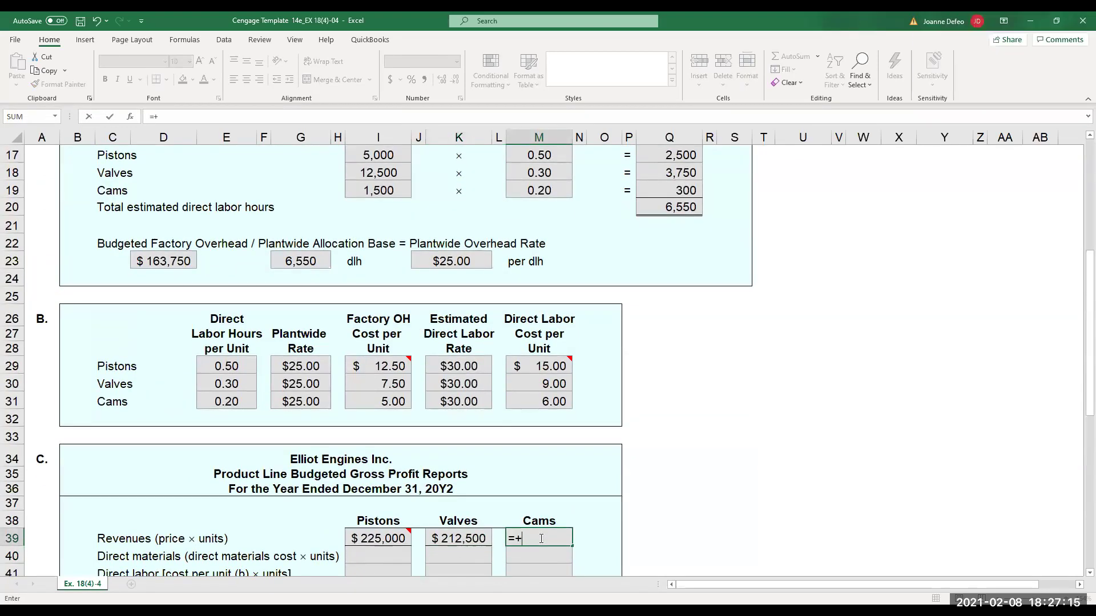
left_click(374, 192)
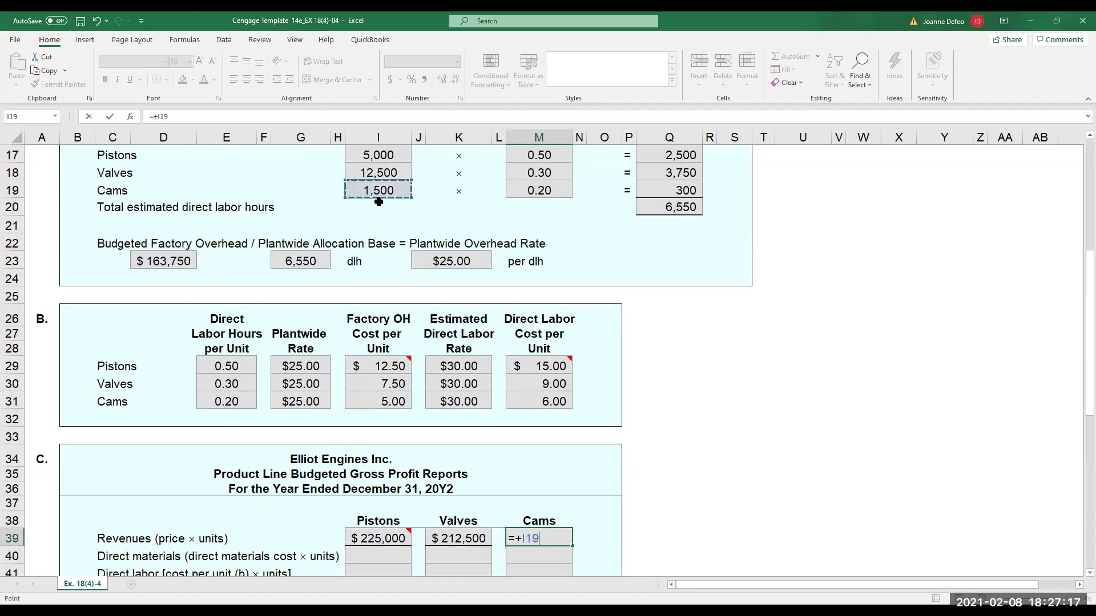
type("*60")
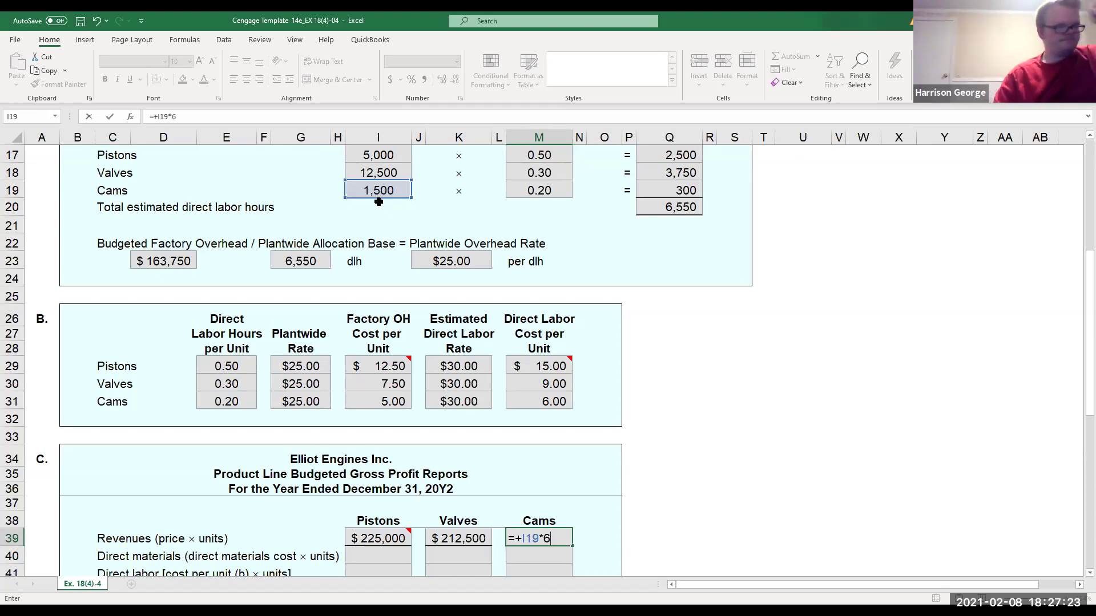
key("Return")
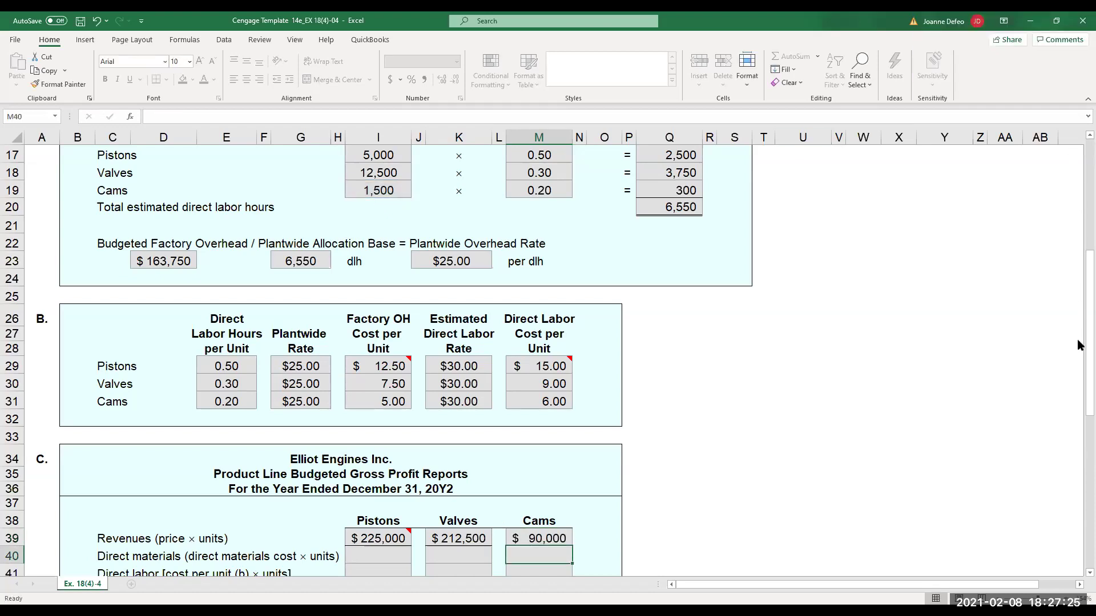
Calculate the pistons' direct materials cost in I40 of the gross profit report with the formula =5000*8.
scroll(1077, 395, "down", 1)
scroll(1067, 468, "down", 6)
scroll(1066, 457, "up", 1)
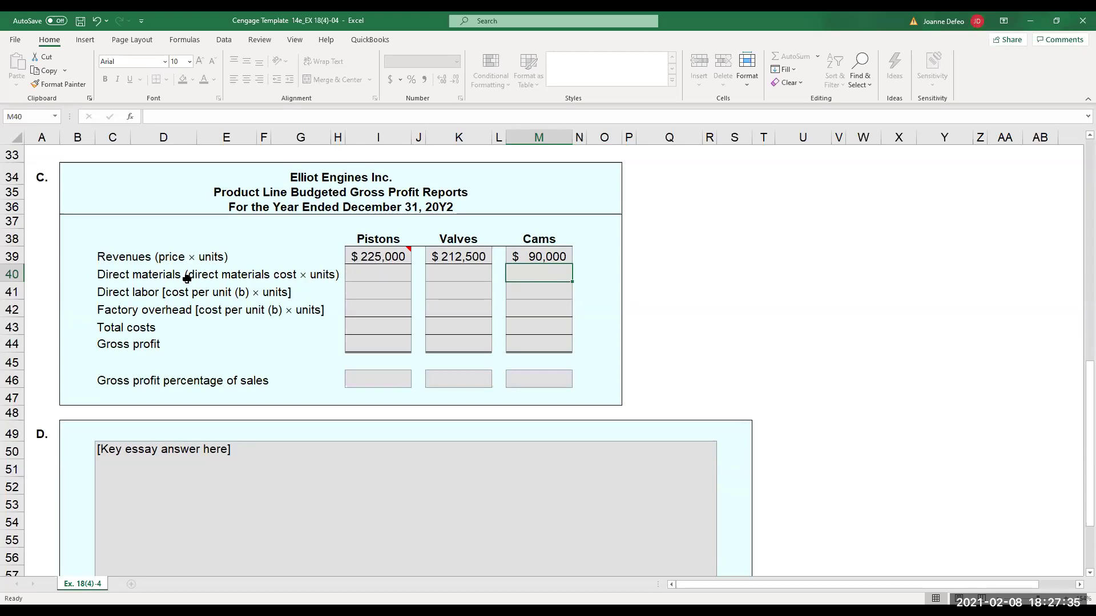
left_click(381, 272)
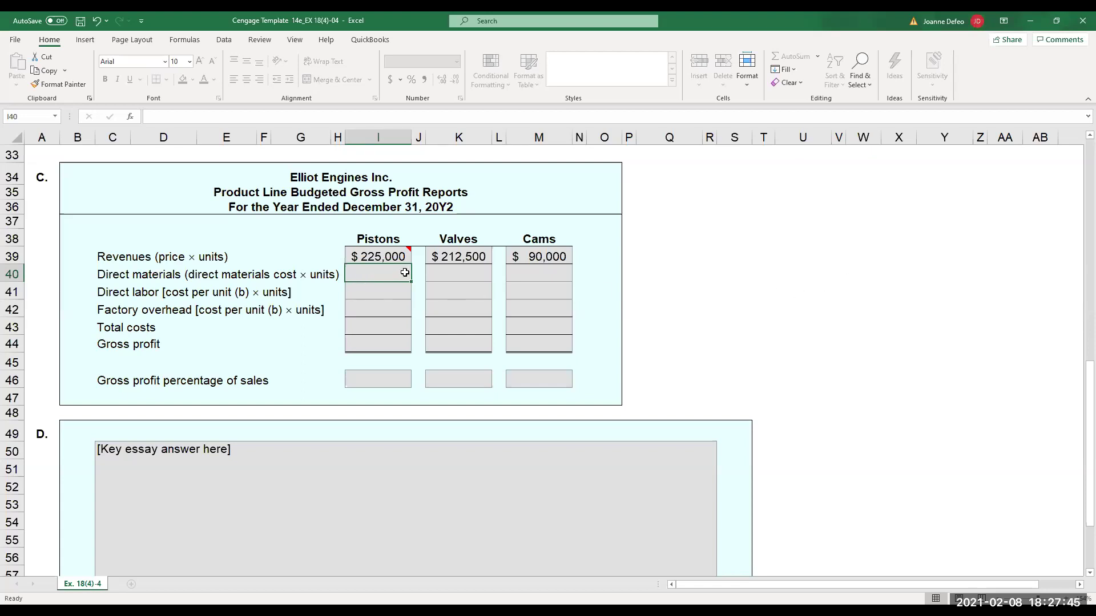
type("=5000")
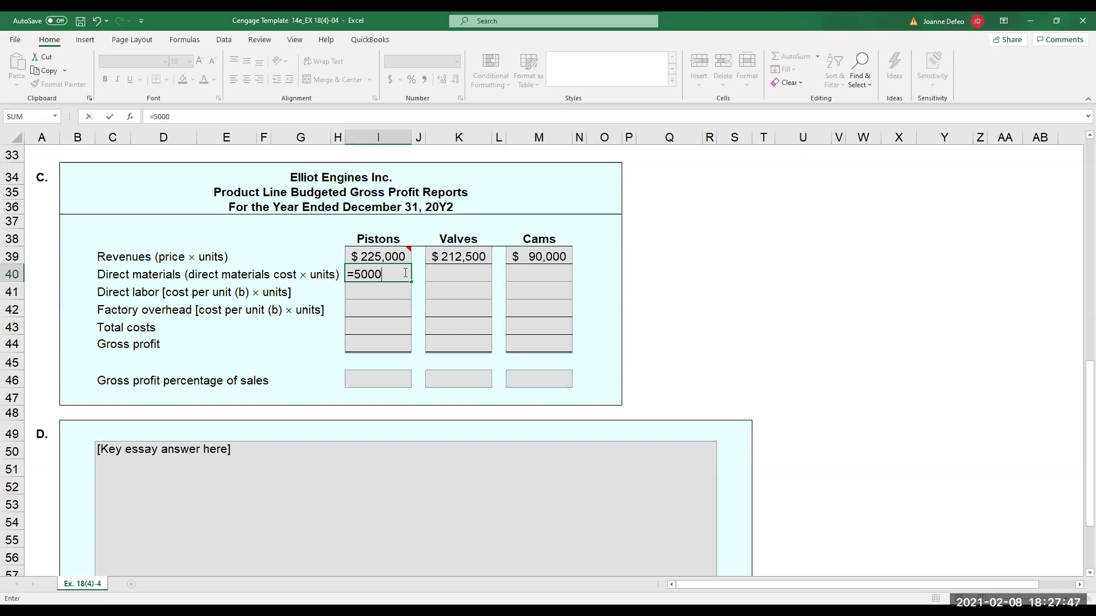
type("*8")
key("Return")
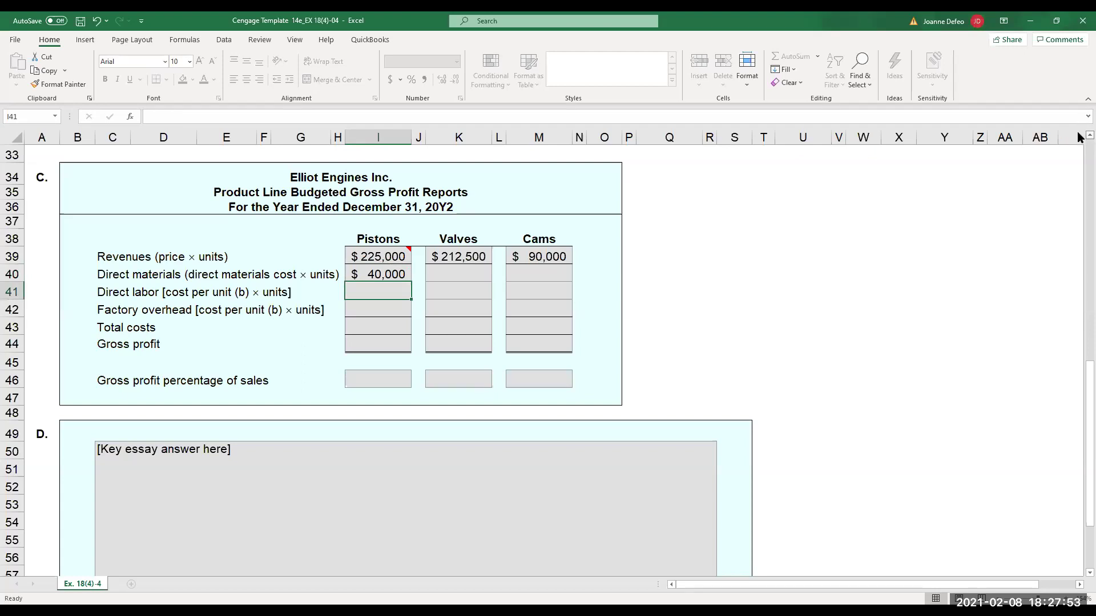
Calculate the valves' direct materials cost in K40 of the gross profit report with the formula =3*12500.
scroll(1078, 137, "up", 3)
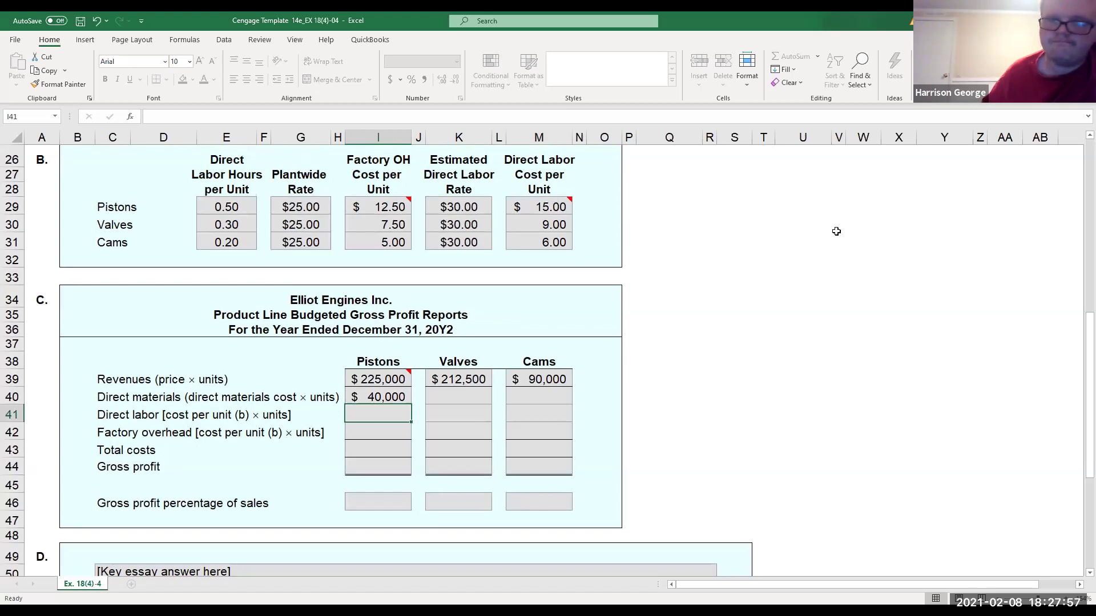
scroll(1077, 139, "up", 1)
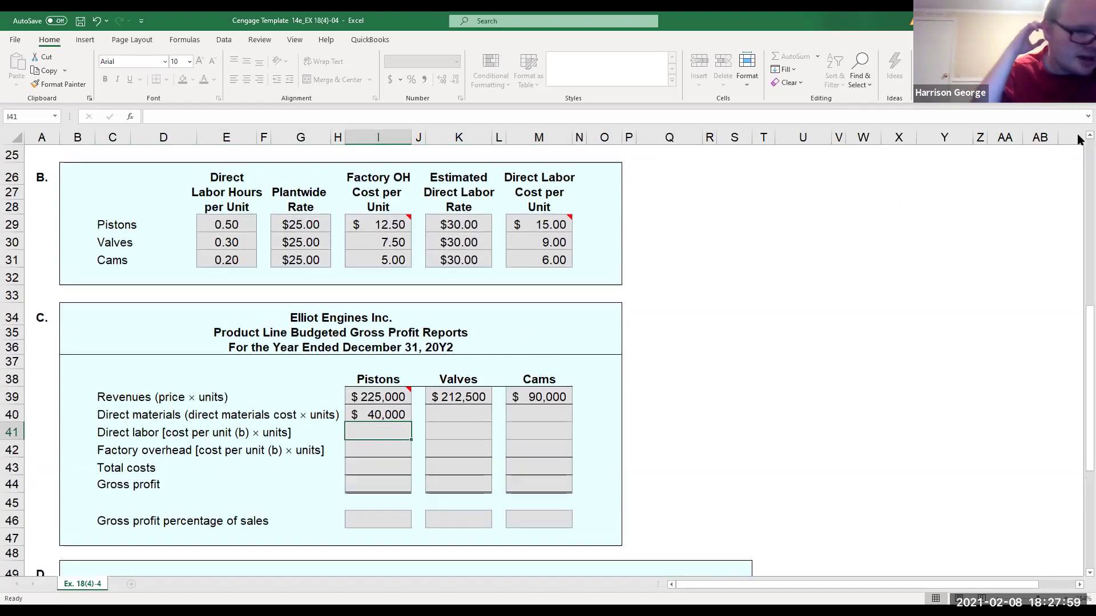
scroll(1078, 140, "up", 3)
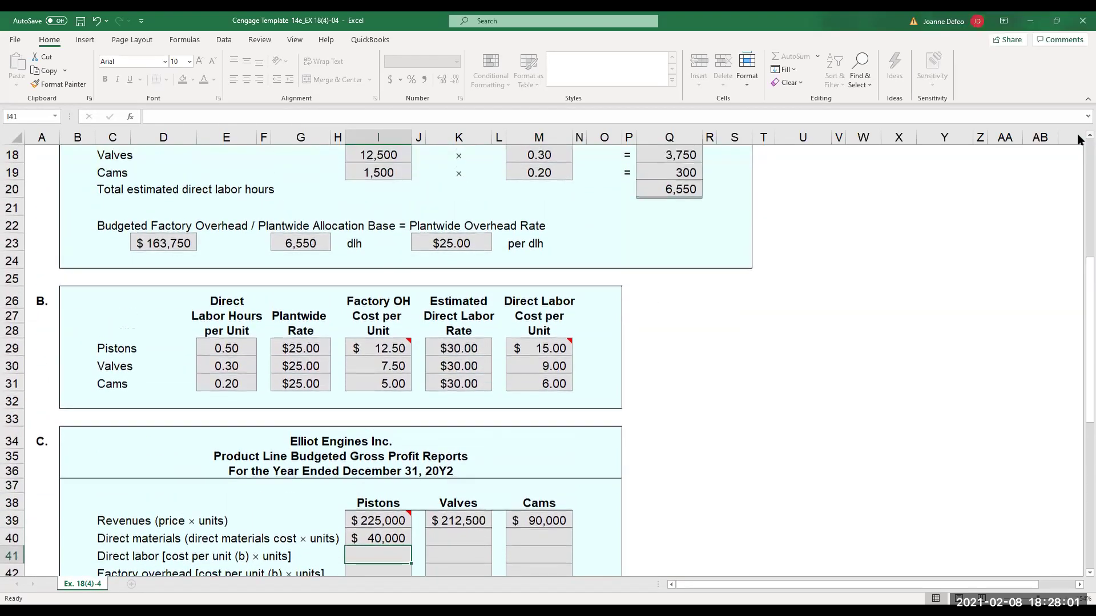
scroll(1078, 140, "up", 1)
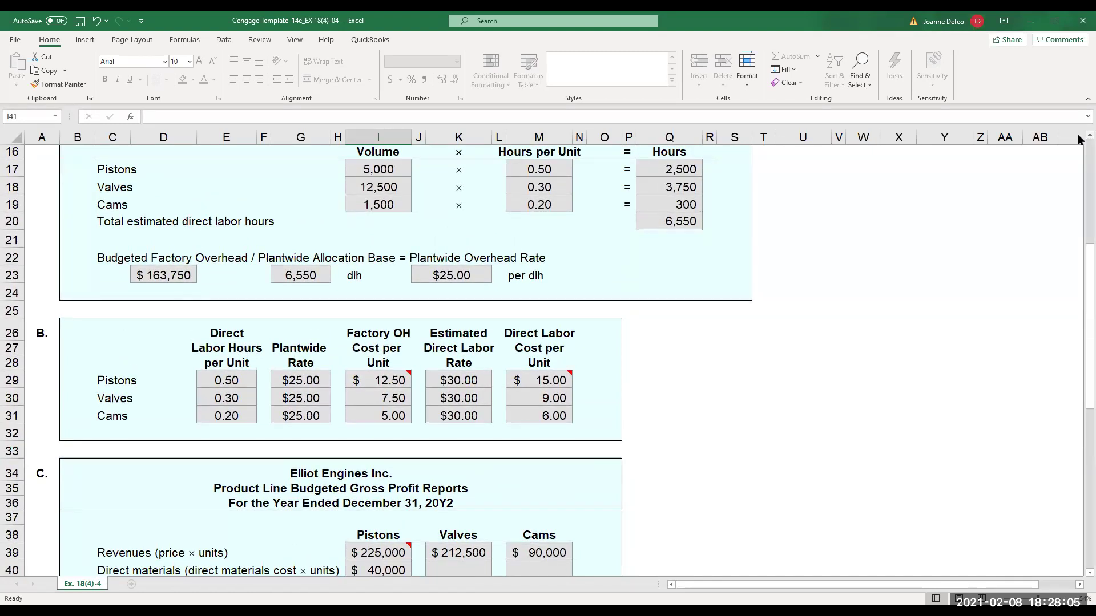
scroll(1078, 139, "up", 2)
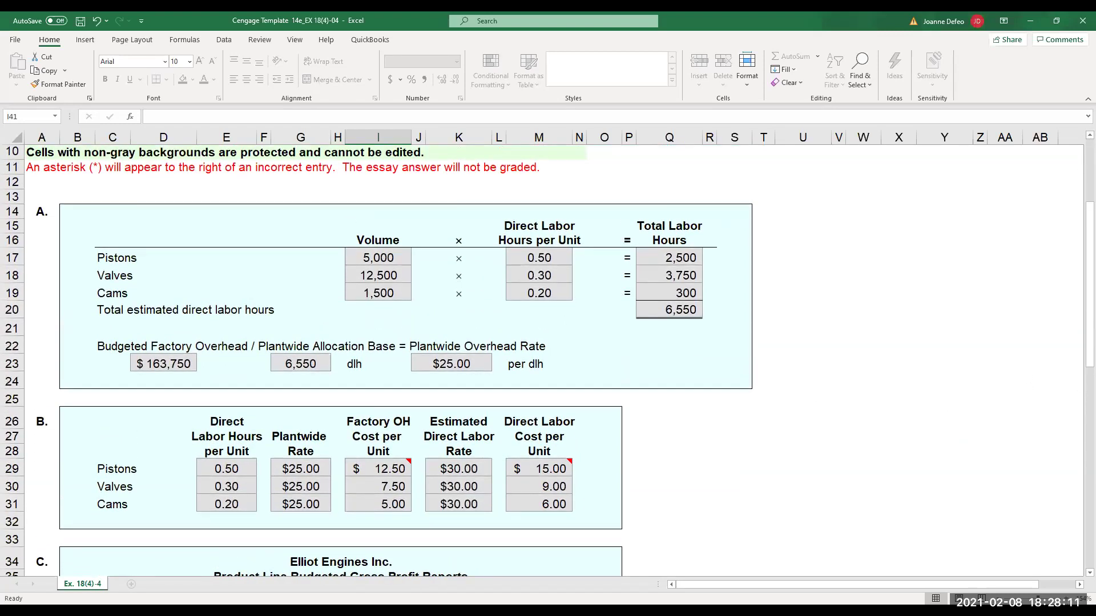
scroll(1079, 577, "down", 5)
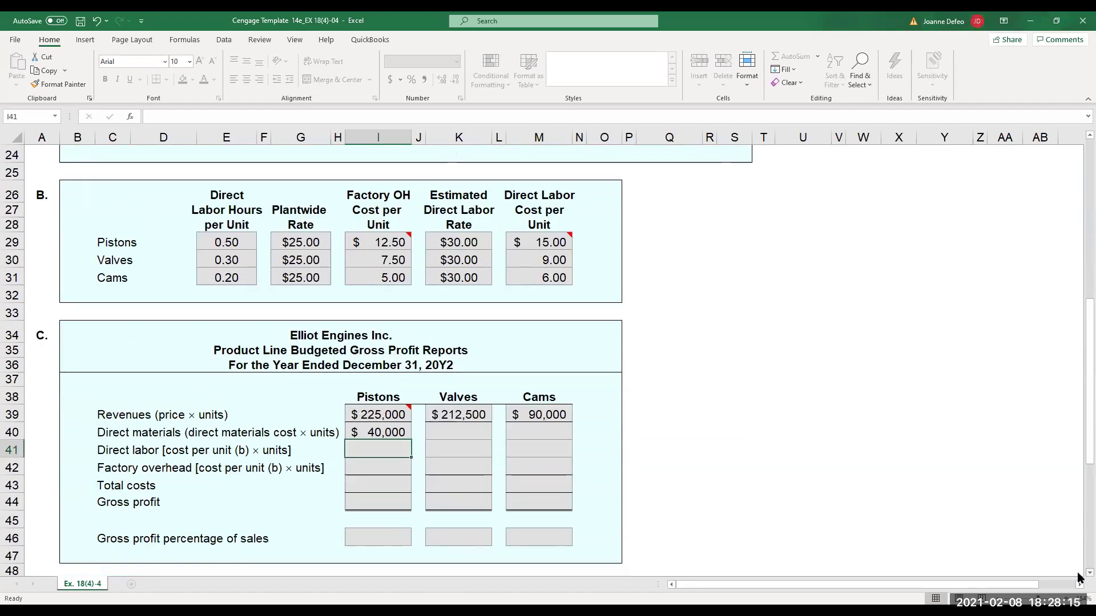
left_click(436, 430)
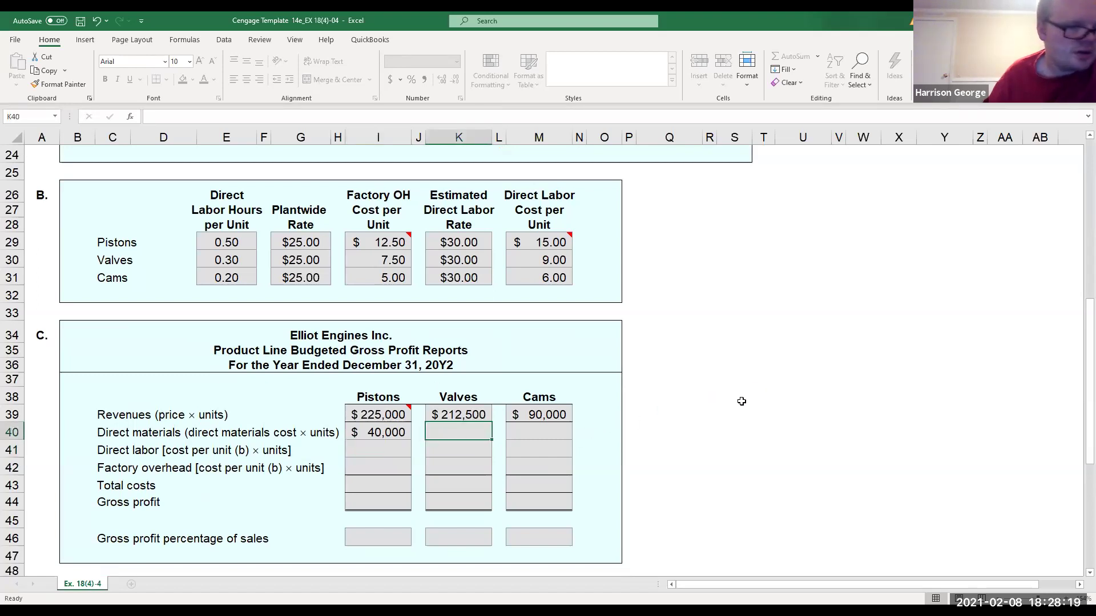
left_click(381, 430)
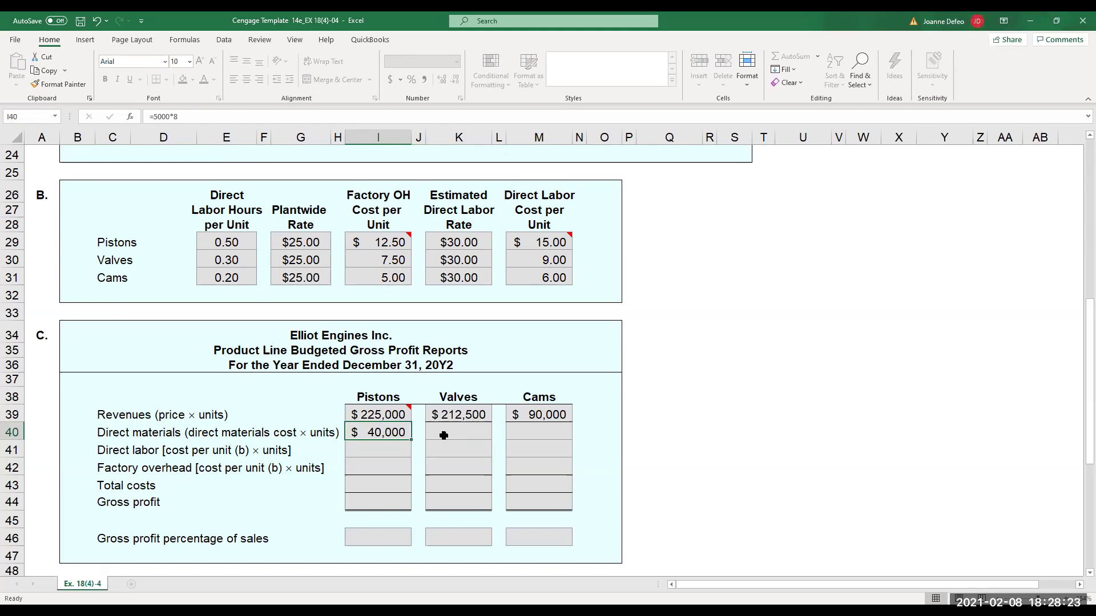
left_click(443, 435)
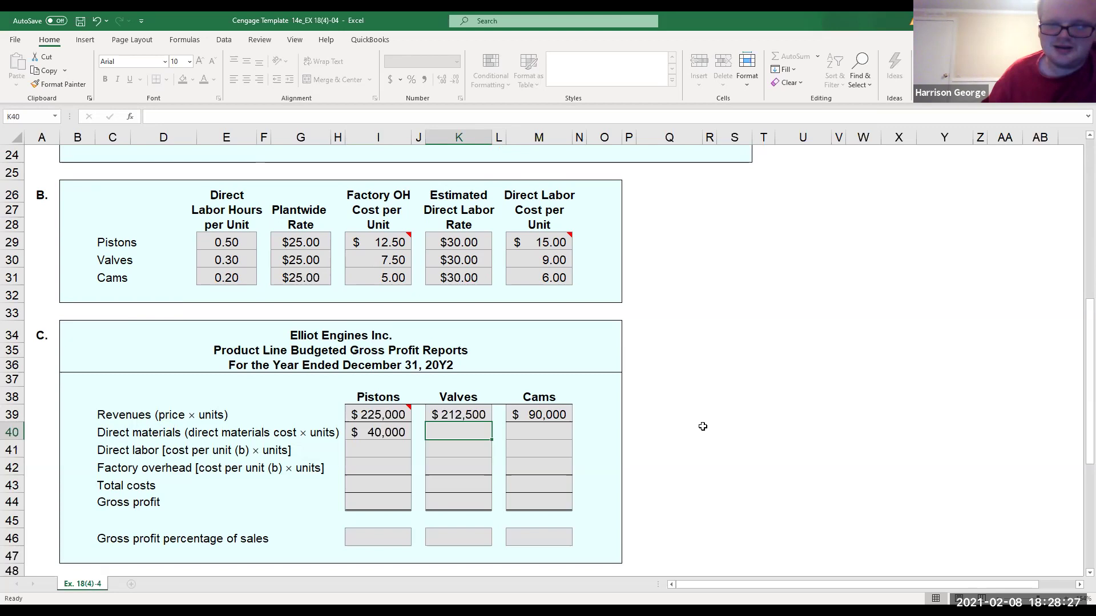
type("=")
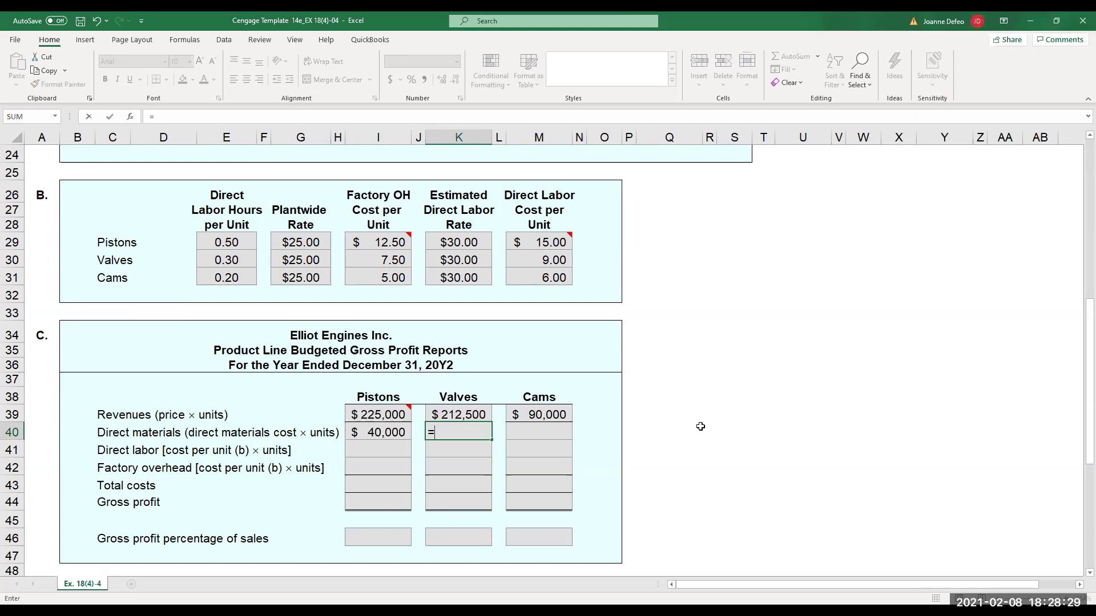
type("3*12500")
key("Return")
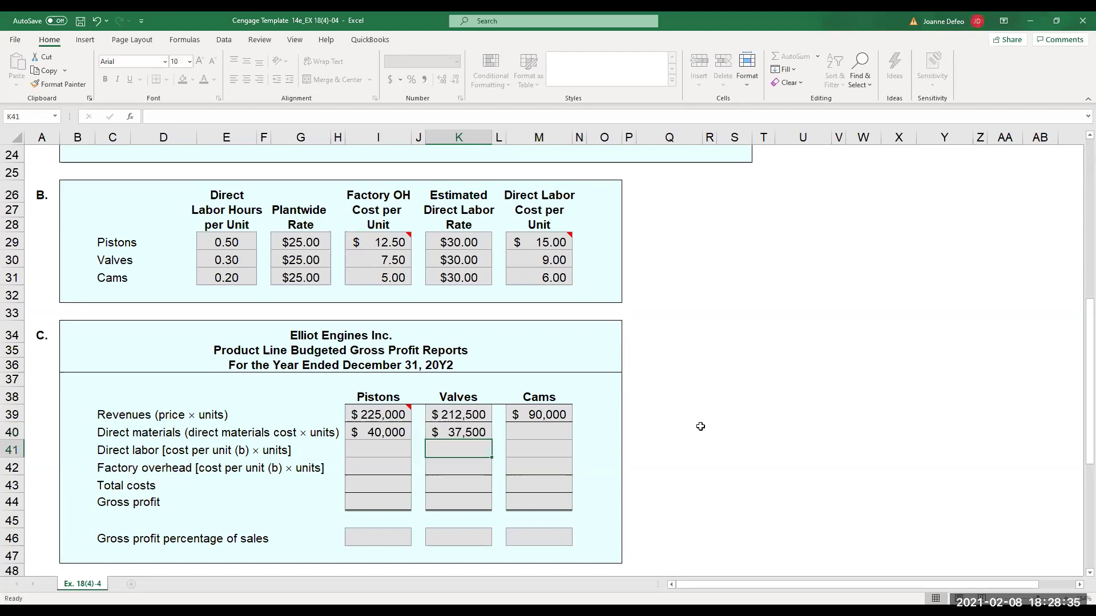
Calculate the cams' direct materials cost in M40 with the formula =+40*1500.
left_click(564, 432)
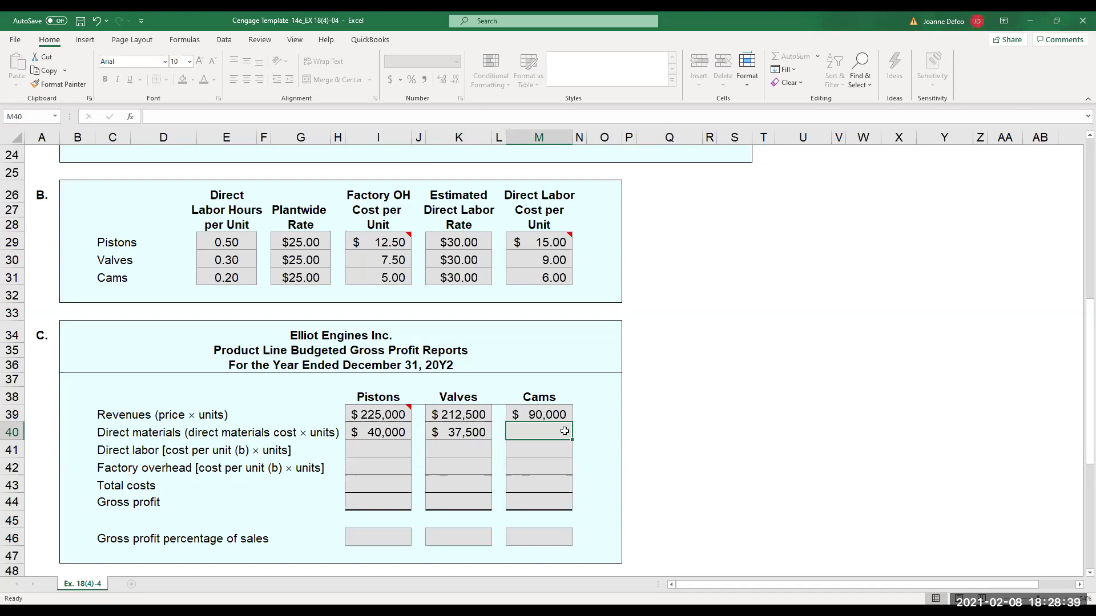
type("=+40")
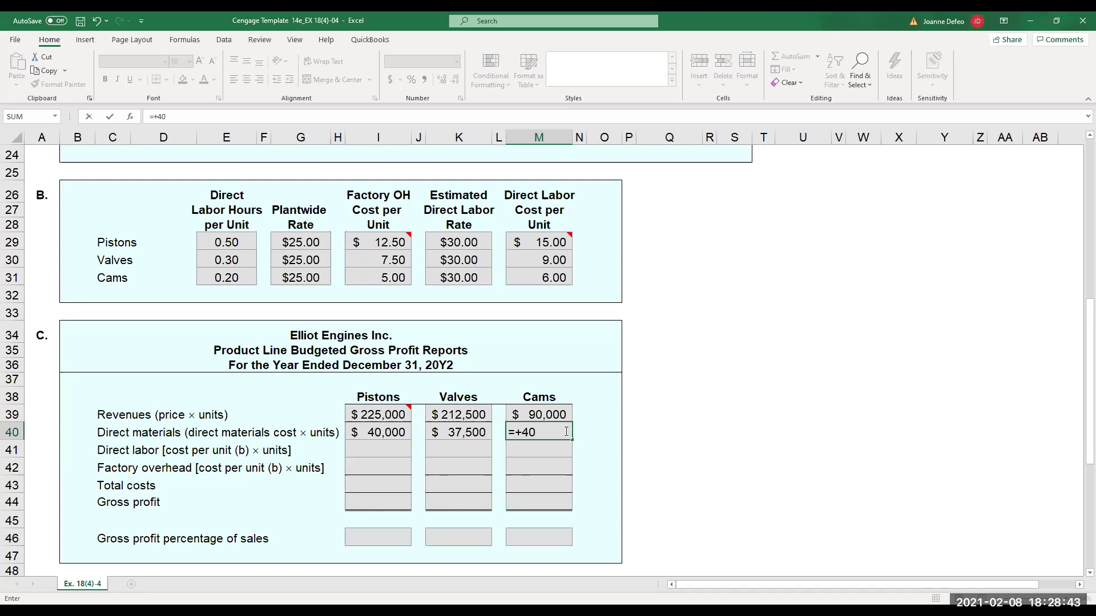
type("*1500")
key("Return")
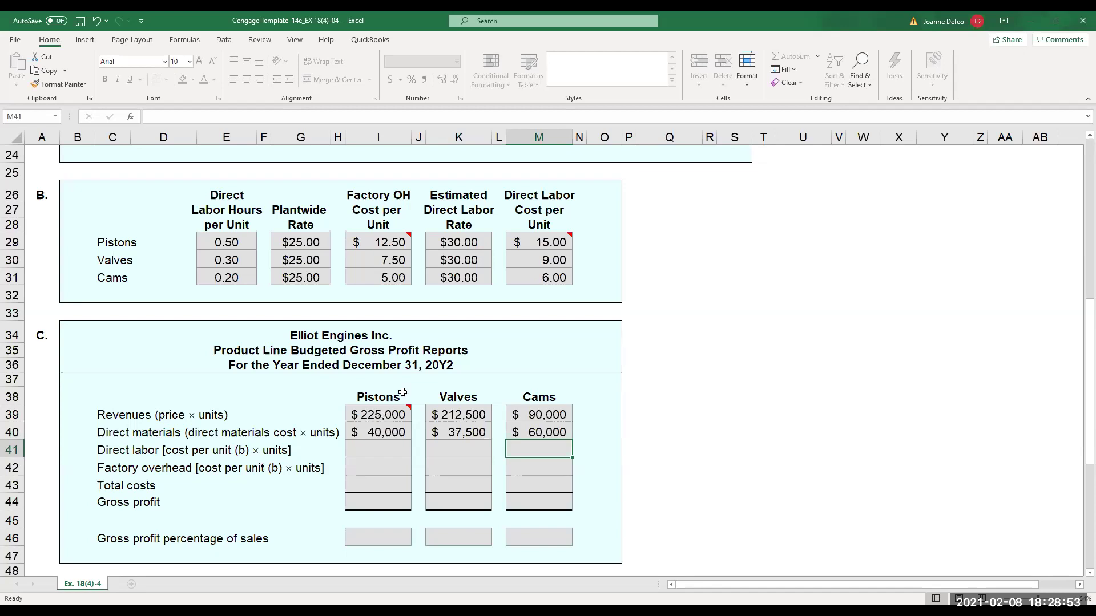
Calculate the pistons' direct labor in I41 by multiplying 5000 units by their direct labor cost per unit in M29.
mouse_move(552, 244)
left_click(361, 446)
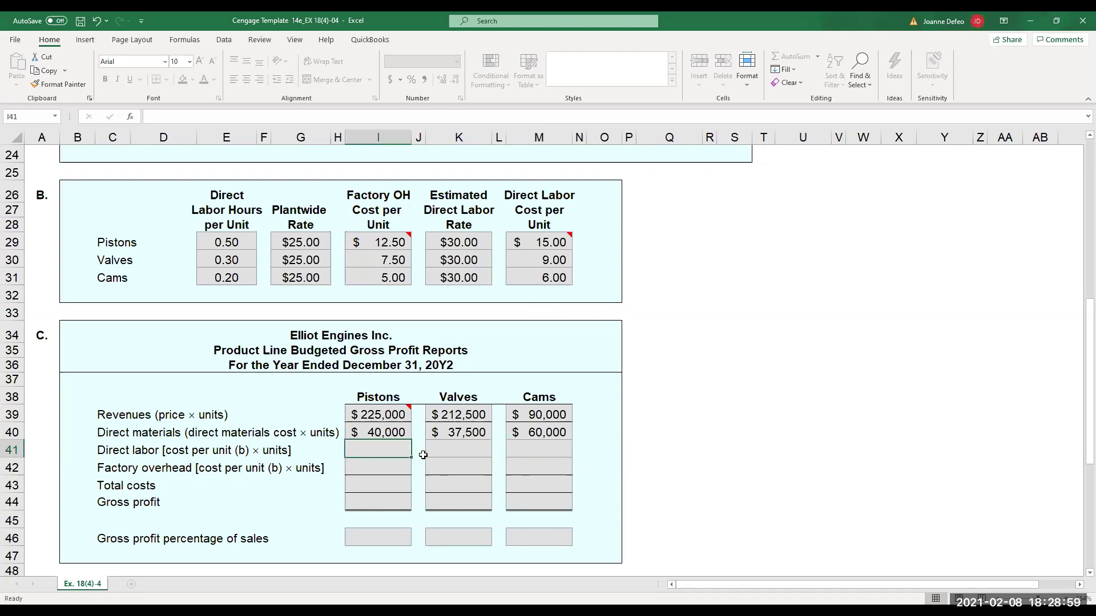
type("=+5000")
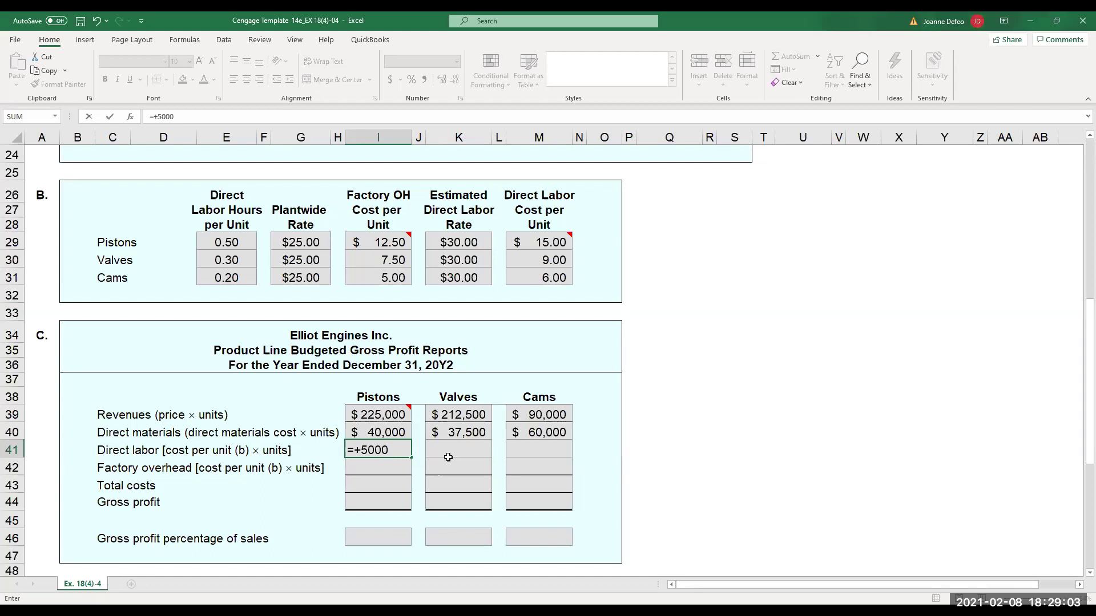
type("*")
left_click(541, 239)
key("Return")
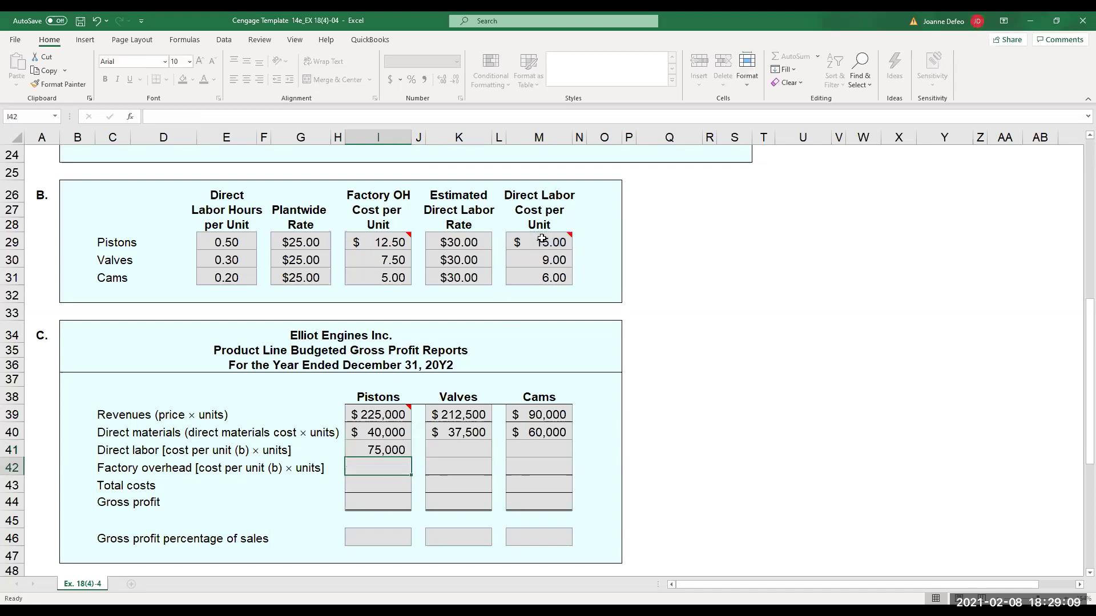
Calculate the valves' direct labor in K41 with the formula =+12500*M30.
left_click(464, 450)
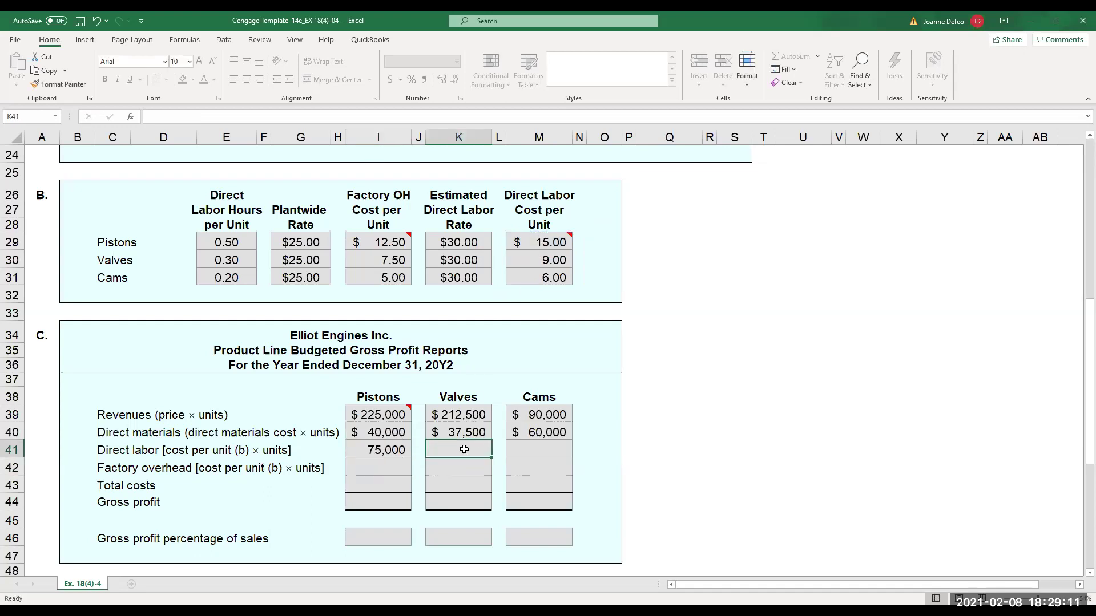
type("=")
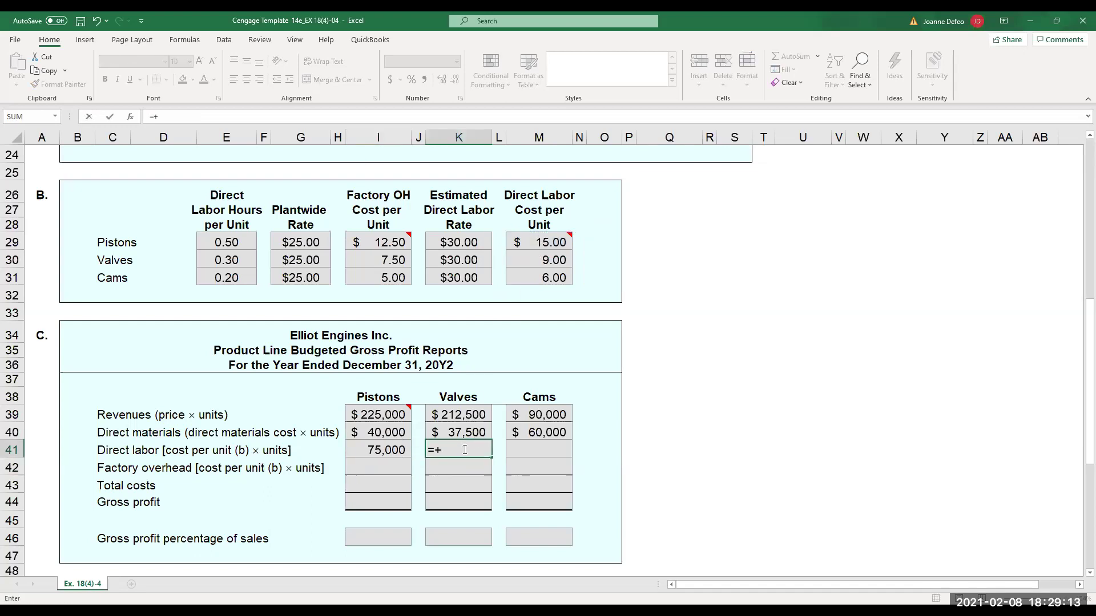
type("+12500*")
left_click(545, 259)
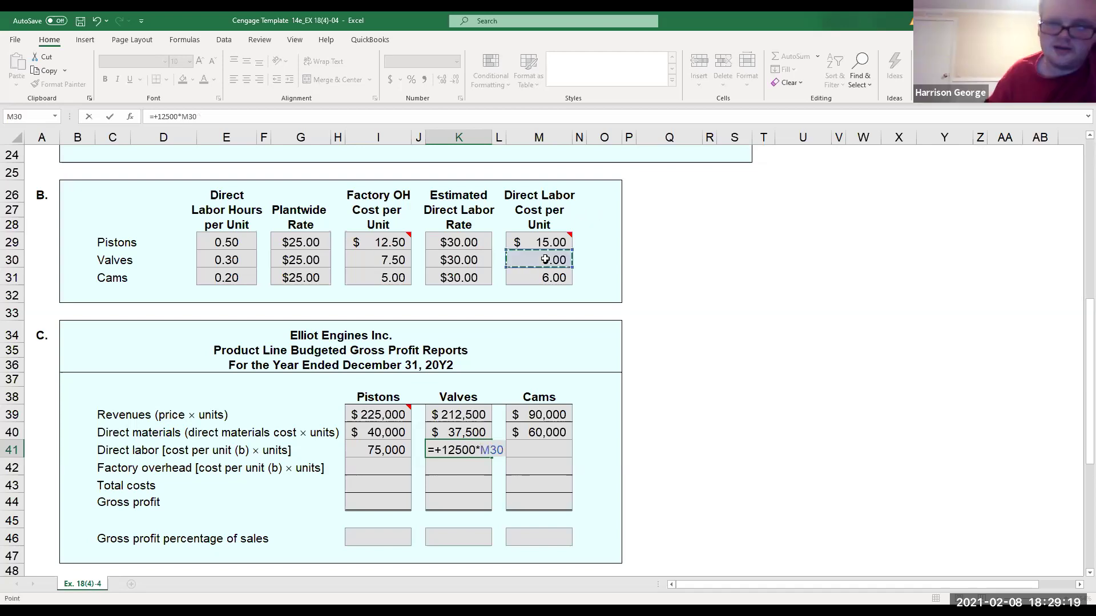
key("Return")
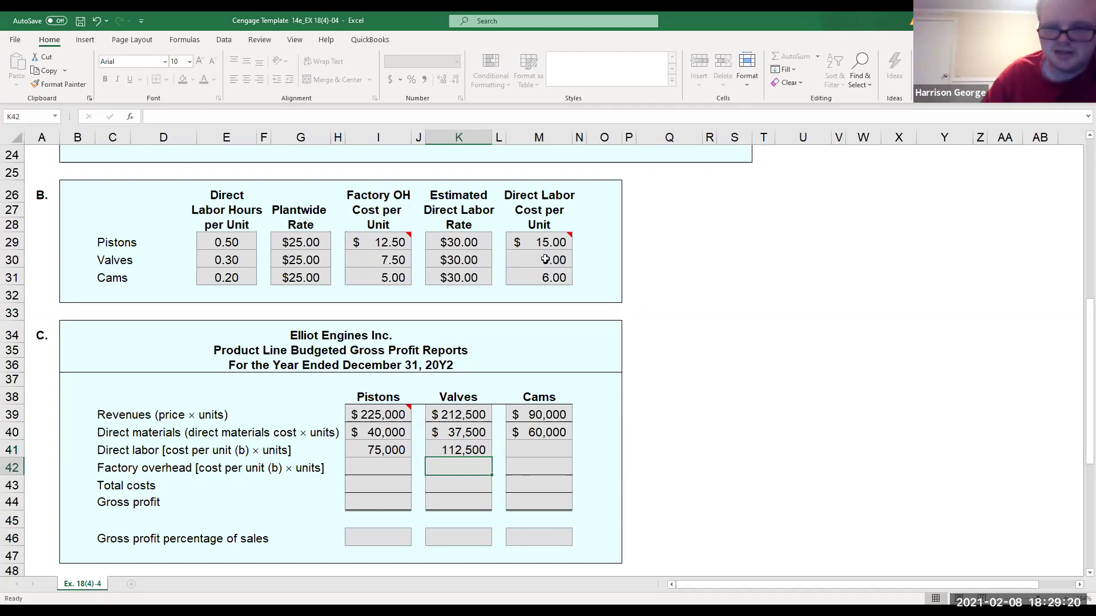
Calculate the cams' direct labor in M41 by multiplying 1500 units by their direct labor cost per unit in M31.
left_click(539, 448)
type("=+")
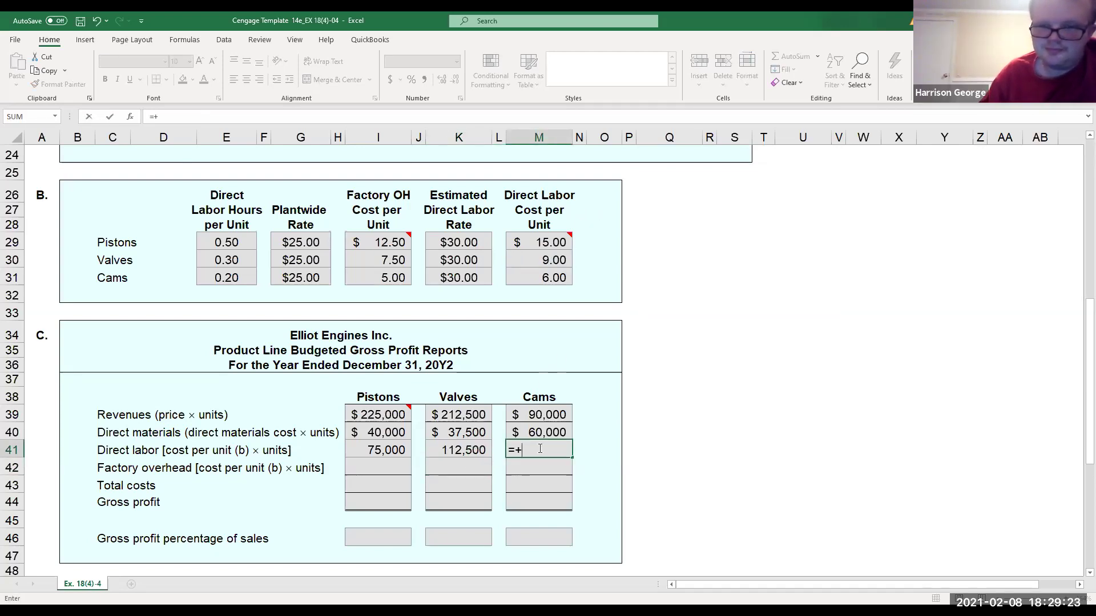
type("1500")
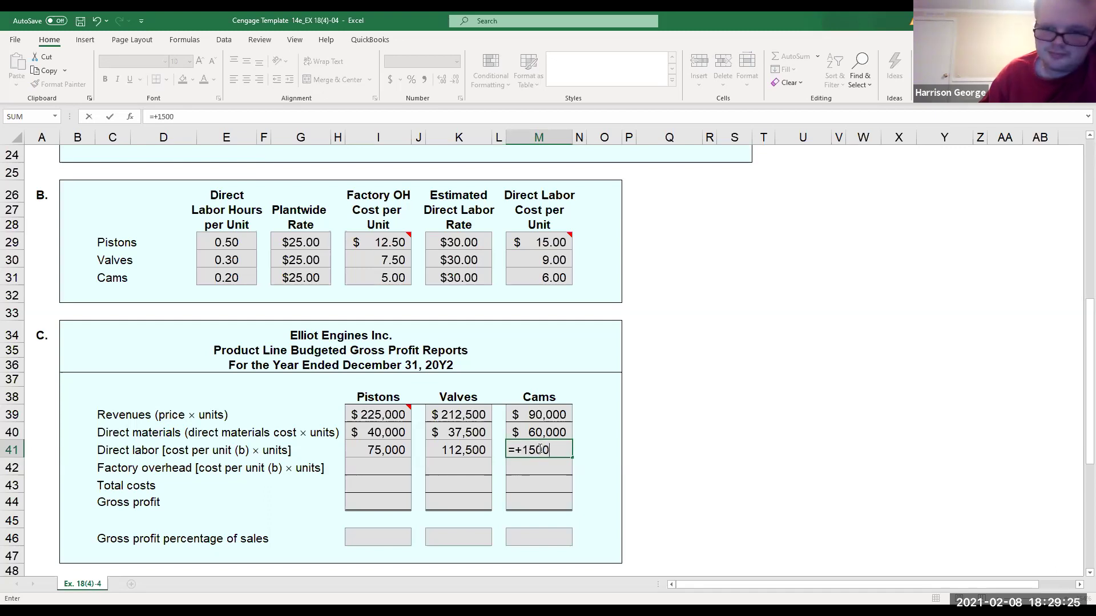
type("*")
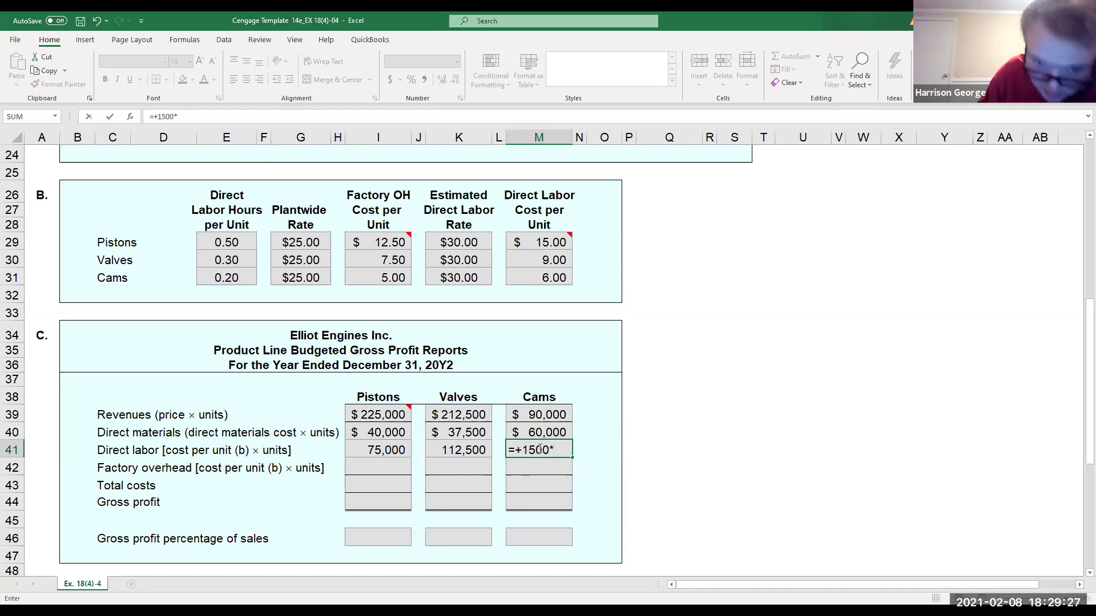
left_click(564, 273)
key("Return")
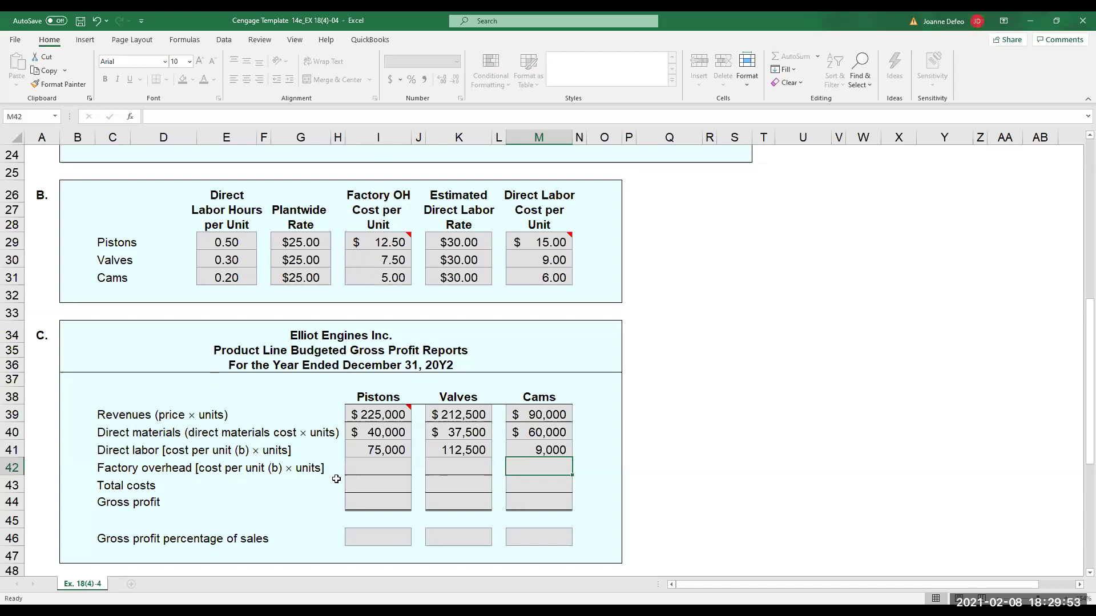
Calculate the pistons' factory overhead in I42 with the formula =5000*12.5.
left_click(350, 467)
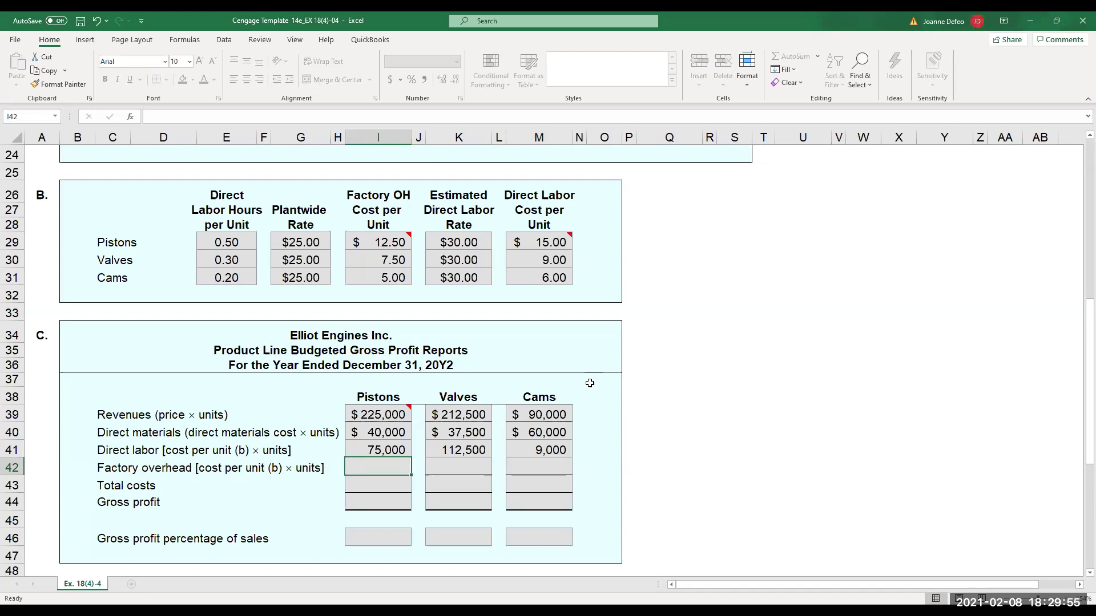
type("=5000*")
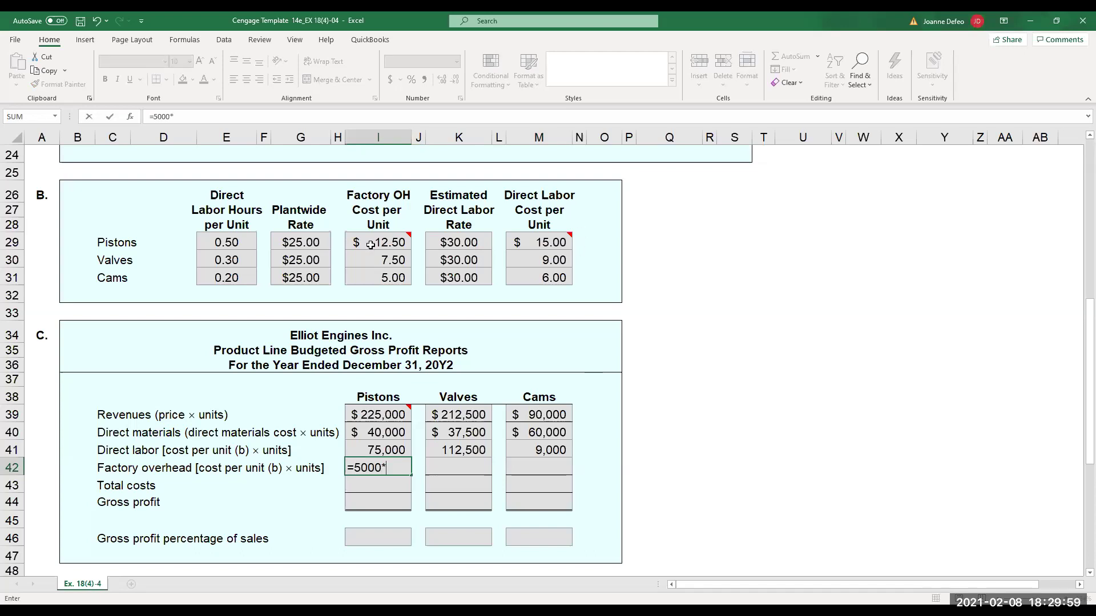
mouse_move(353, 245)
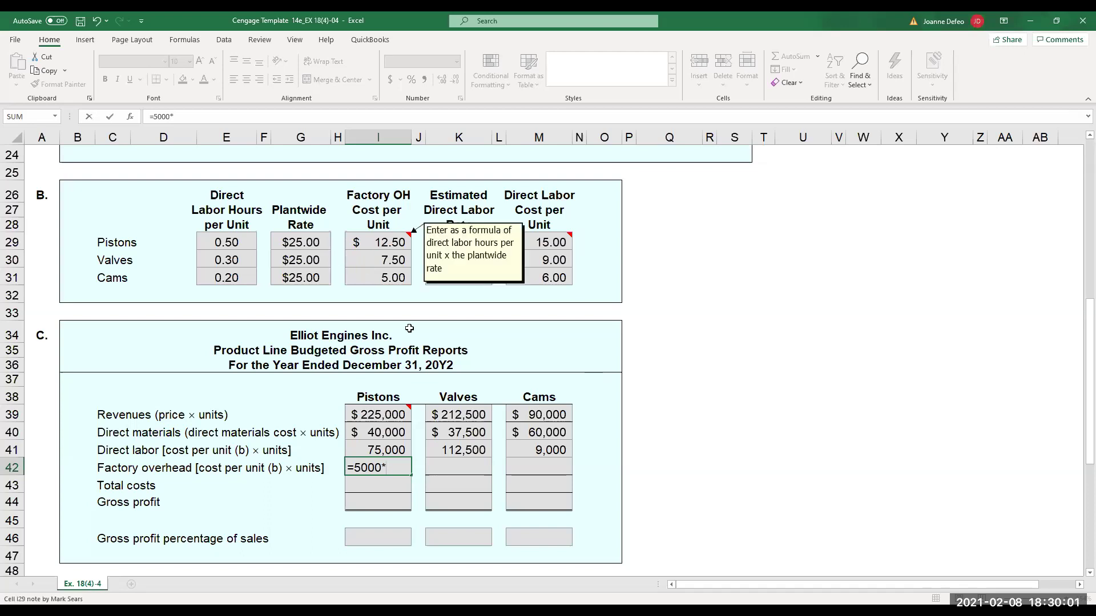
type("12.5")
key("Return")
Calculate the valves' factory overhead in K42 with the formula =+I18*I30, multiplying their volume by the overhead cost per unit.
left_click(448, 468)
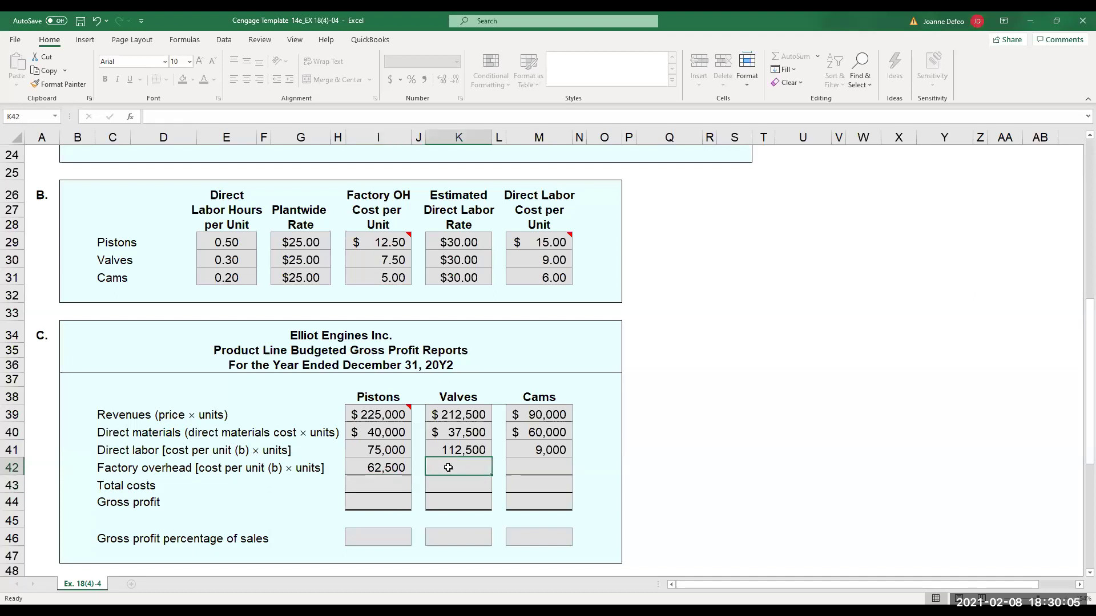
type("=+")
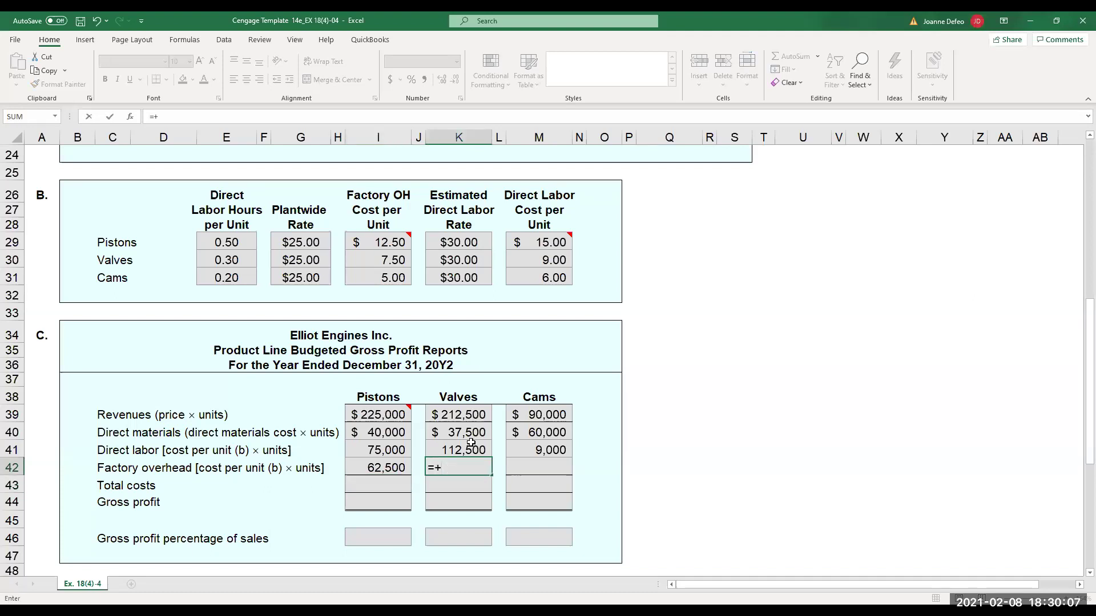
scroll(383, 411, "up", 8)
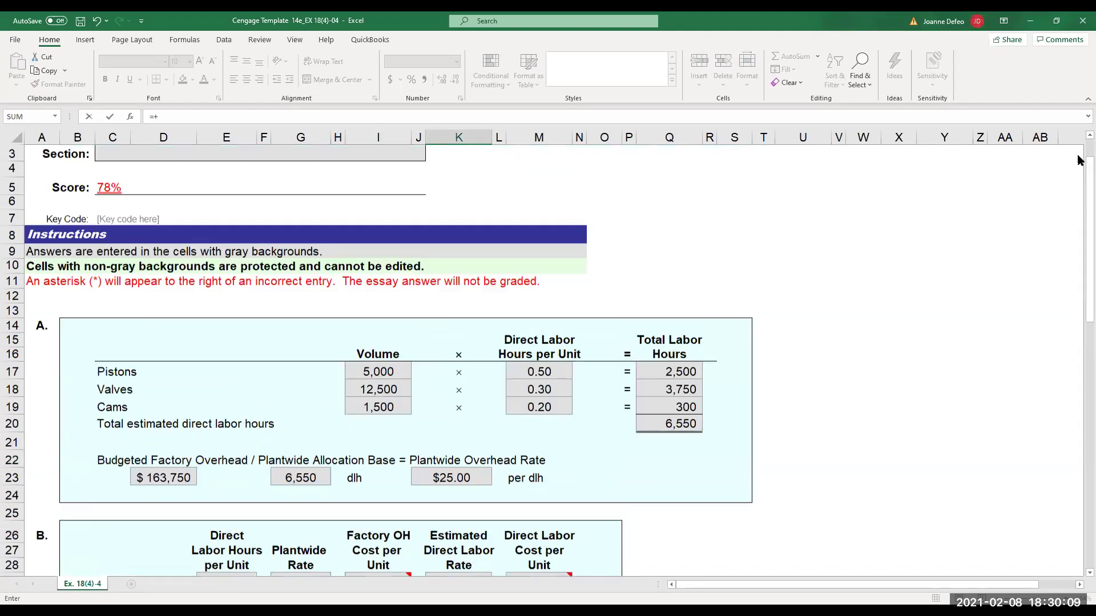
left_click(367, 433)
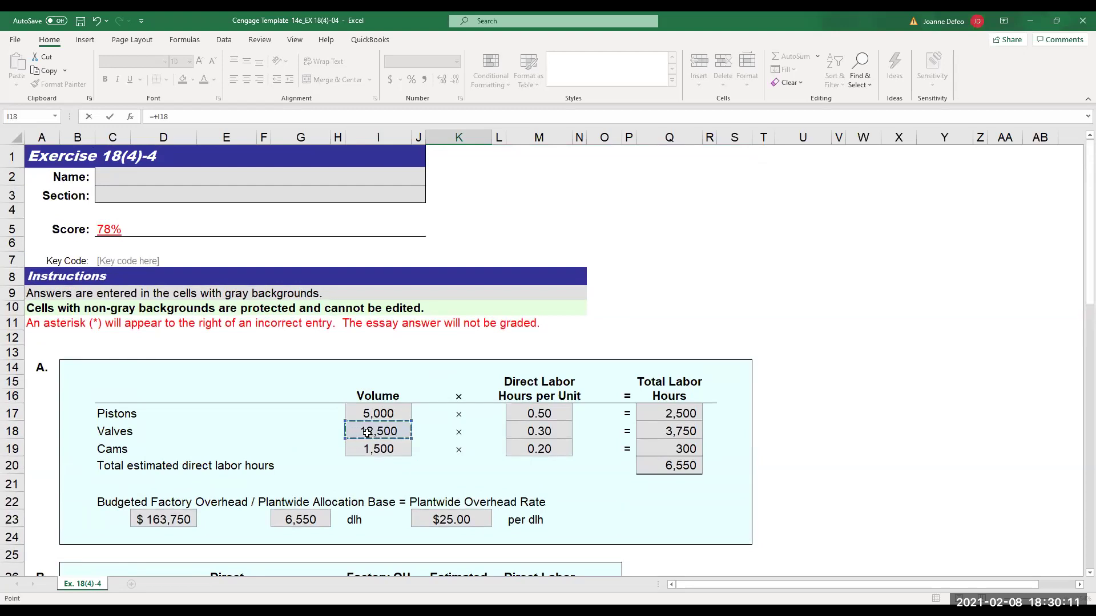
type("*")
left_click(1089, 526)
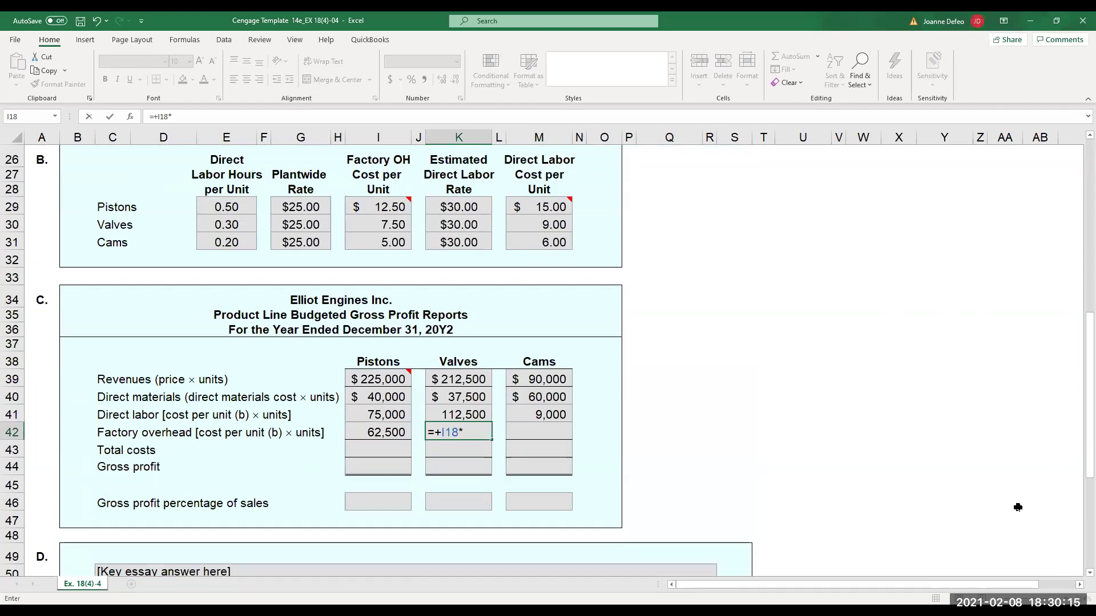
left_click(390, 226)
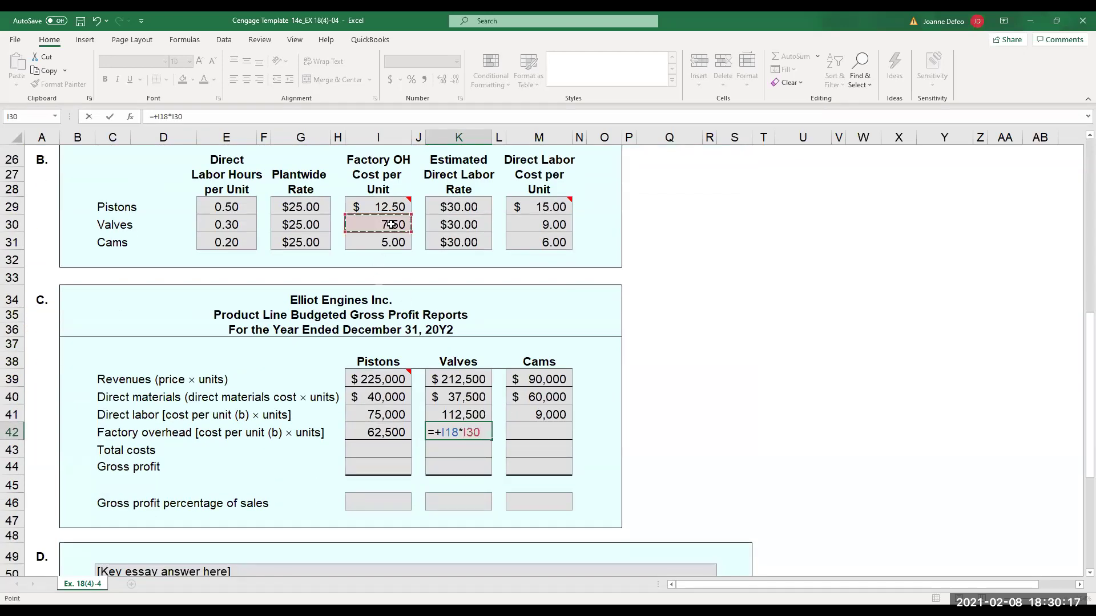
key("Return")
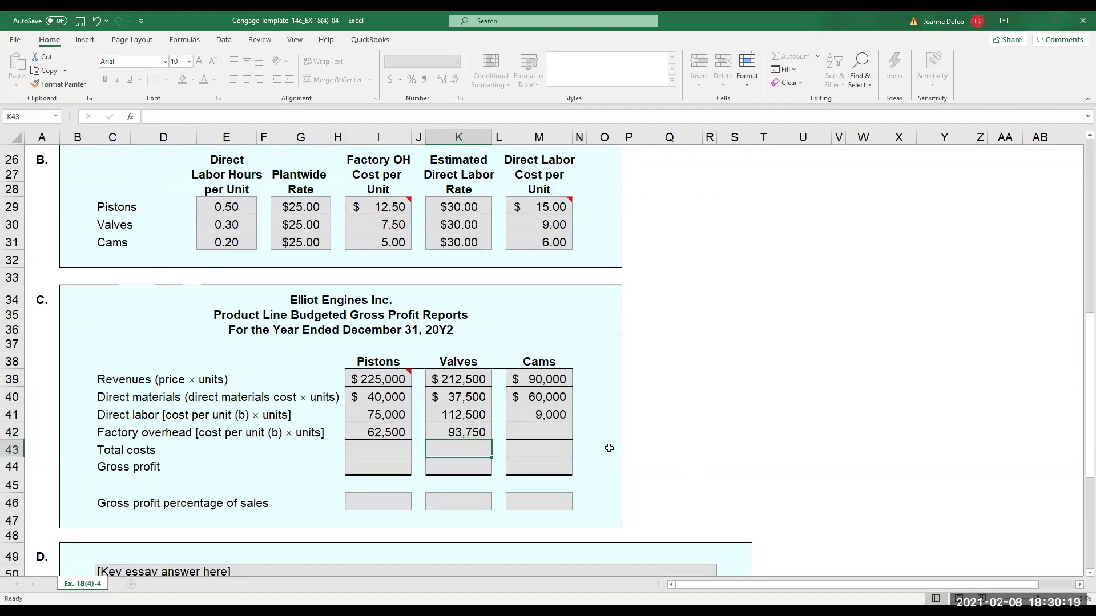
Calculate the cams' factory overhead in M42 with the formula =+1500*I31.
left_click(548, 430)
type("=+1500*")
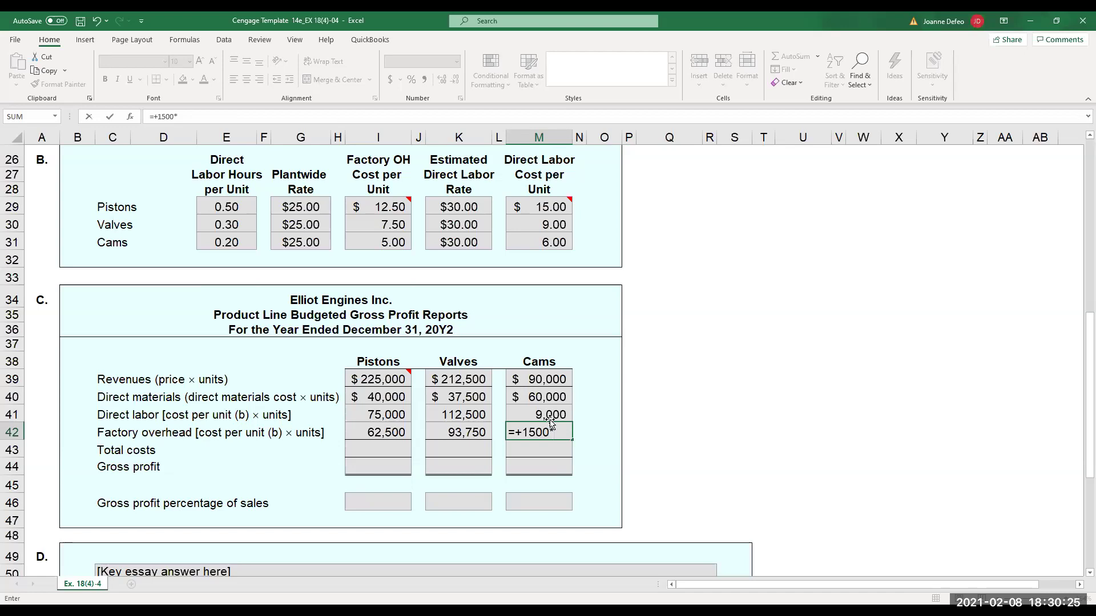
left_click(398, 242)
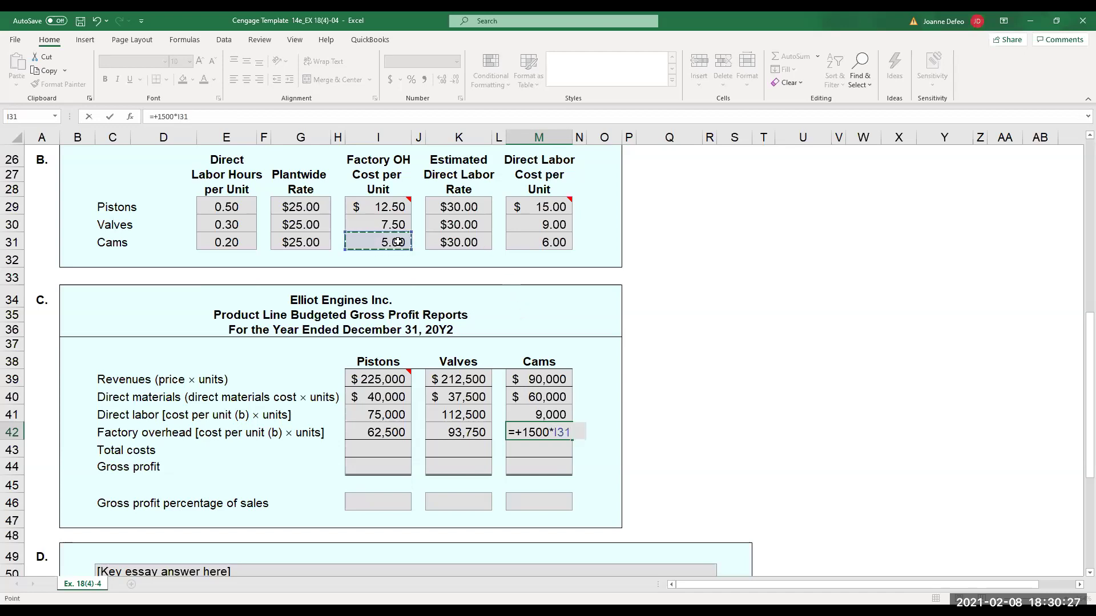
key("Return")
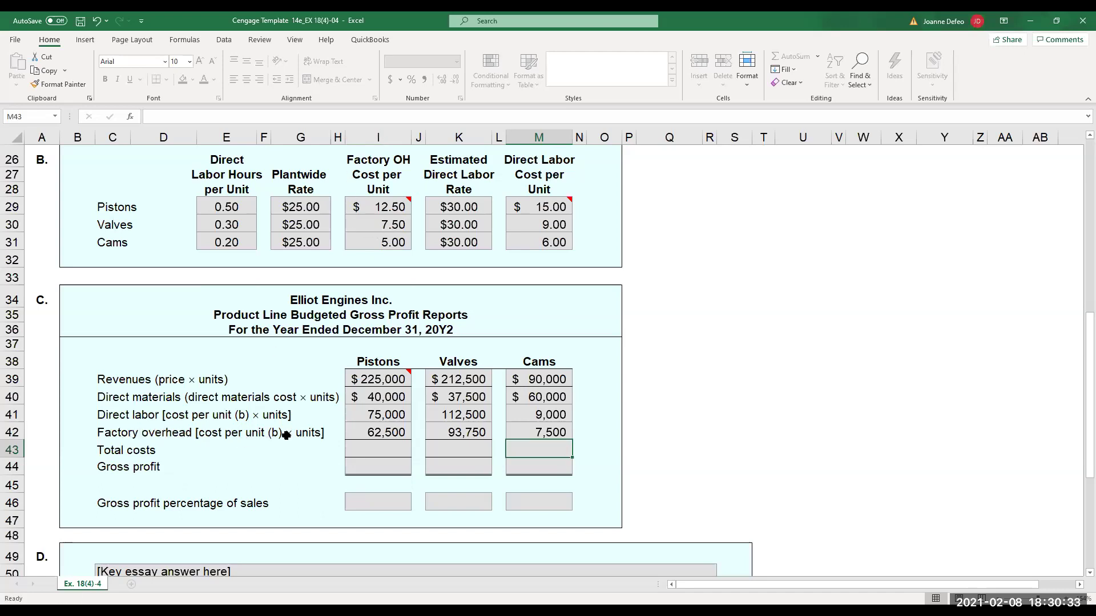
Calculate the pistons' total costs in I43 with the formula =+I40+I41+I42.
left_click(377, 448)
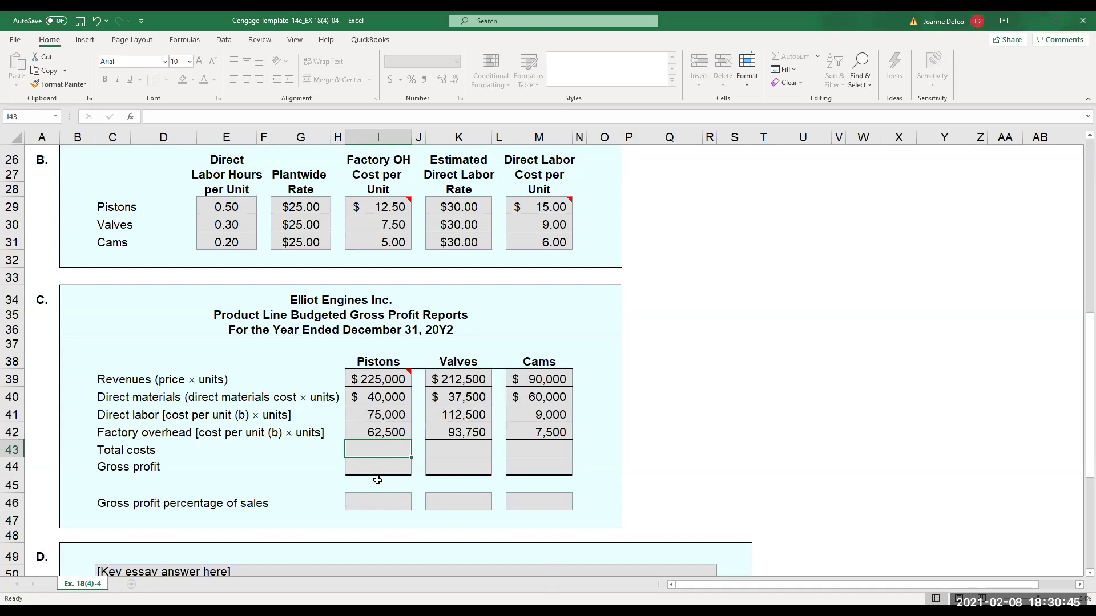
type("=+")
left_click(379, 394)
type("+")
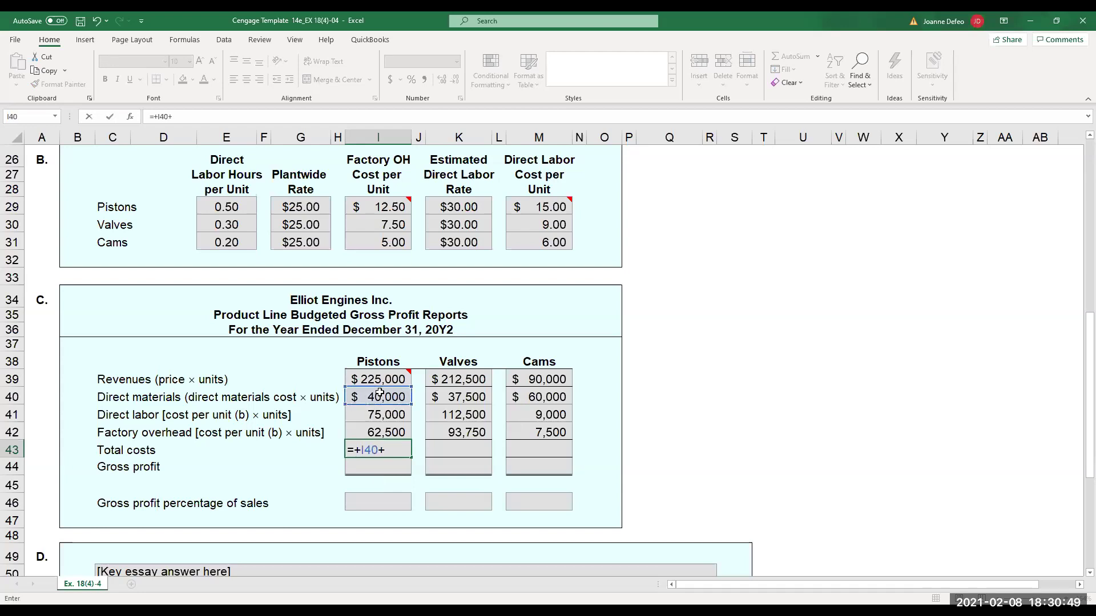
left_click(378, 416)
type("+")
left_click(377, 433)
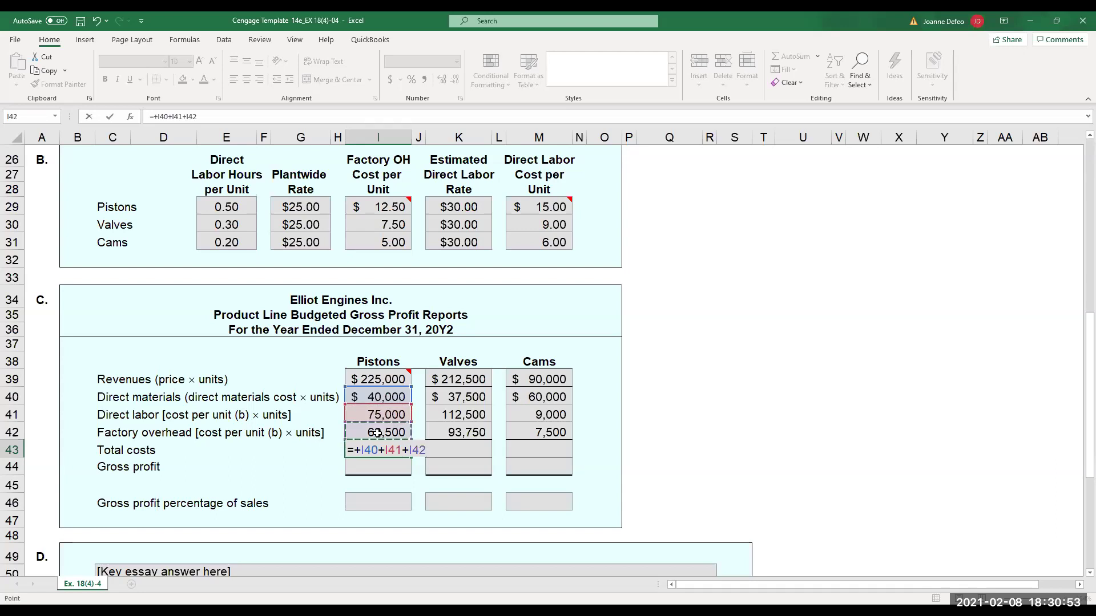
key("Return")
Copy the pistons' total costs formula from I43 to the valves in K43 and the cams in M43.
left_click(371, 443)
right_click(371, 442)
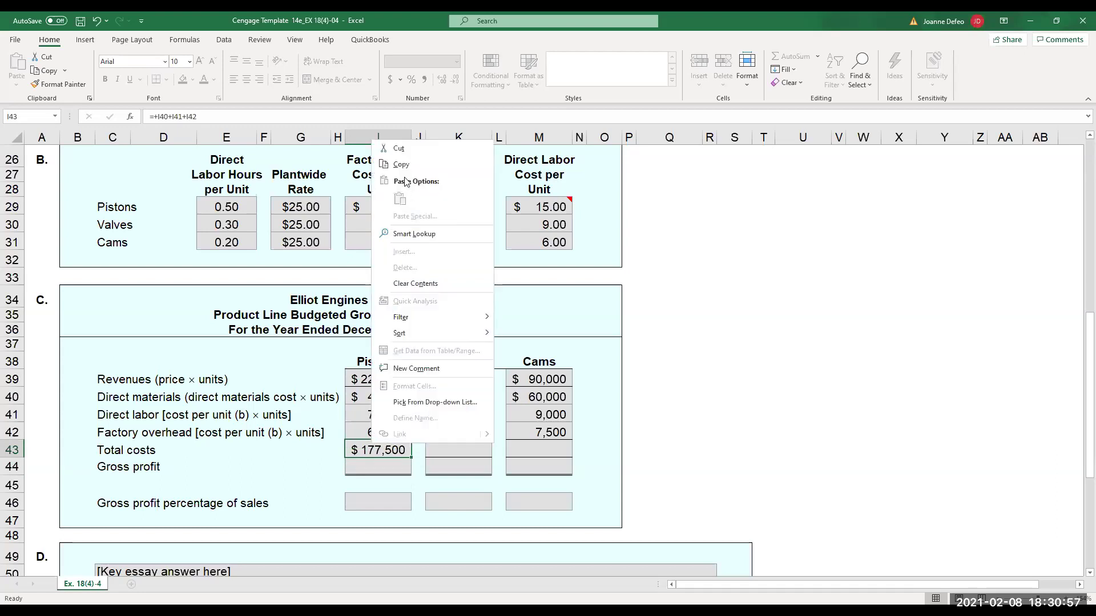
left_click(404, 165)
left_click(467, 445)
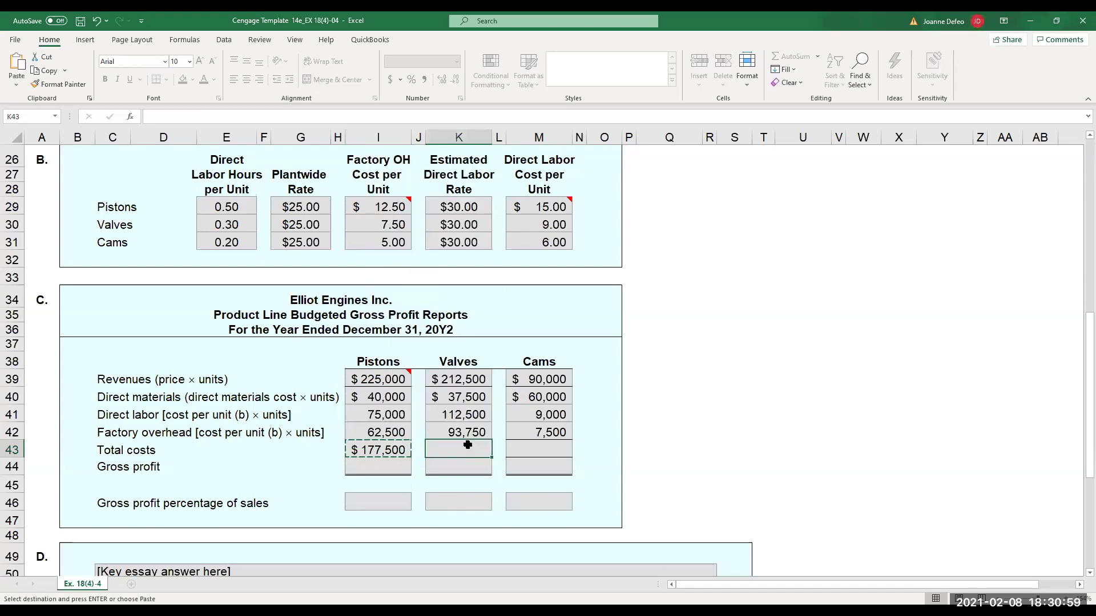
right_click(468, 444)
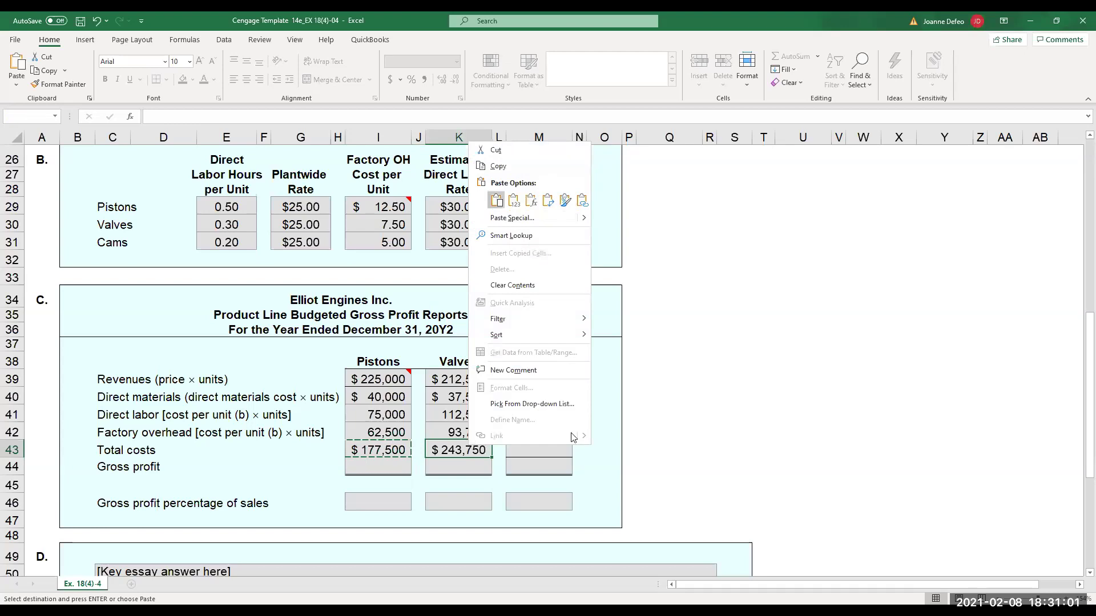
left_click(494, 199)
left_click(556, 444)
left_click(589, 203)
Calculate the pistons' gross profit in I44 with the formula =+I39-I43, subtracting total costs from revenues.
left_click(397, 474)
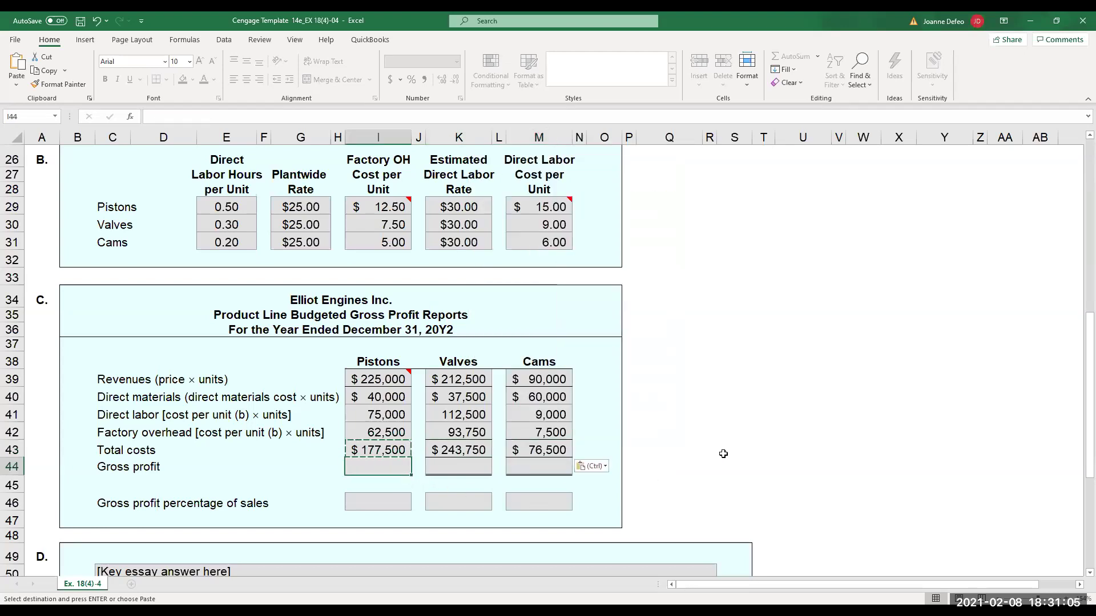
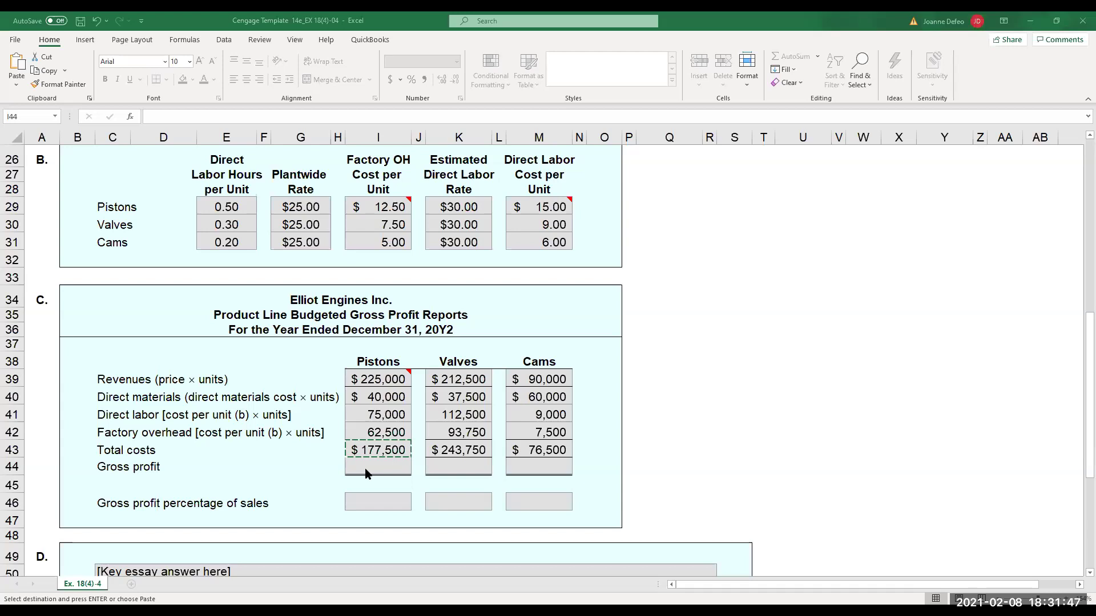
key("ctrl+v")
left_click(379, 380)
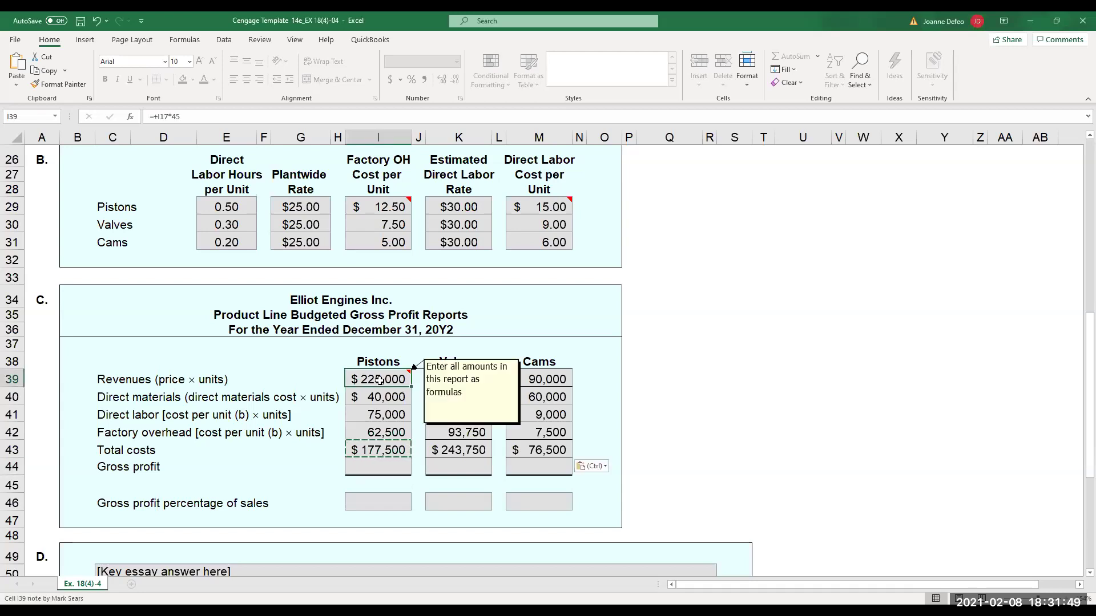
left_click(381, 462)
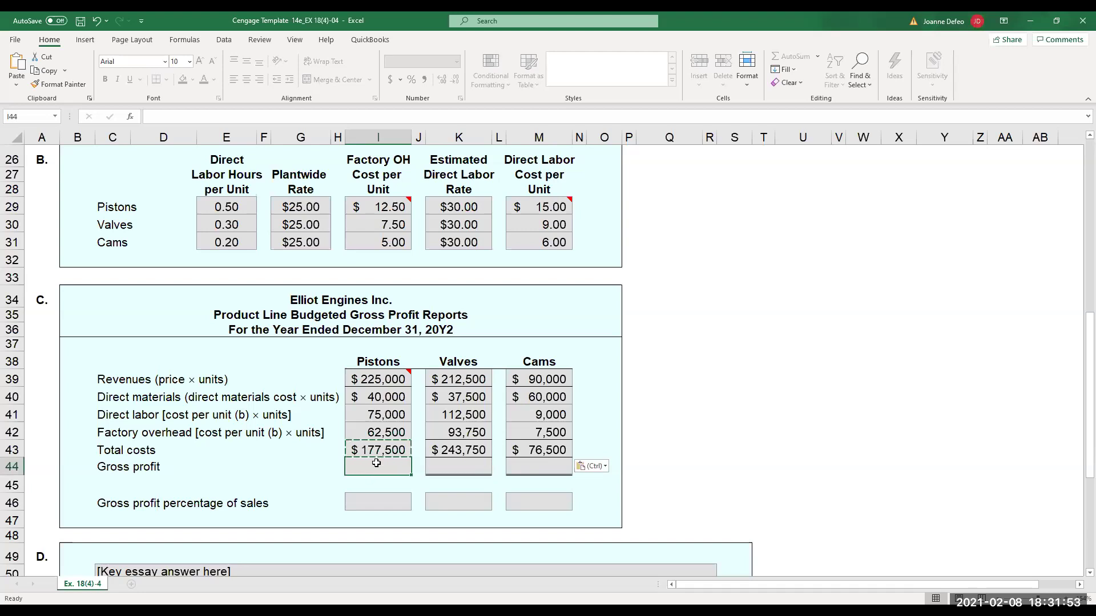
type("=+")
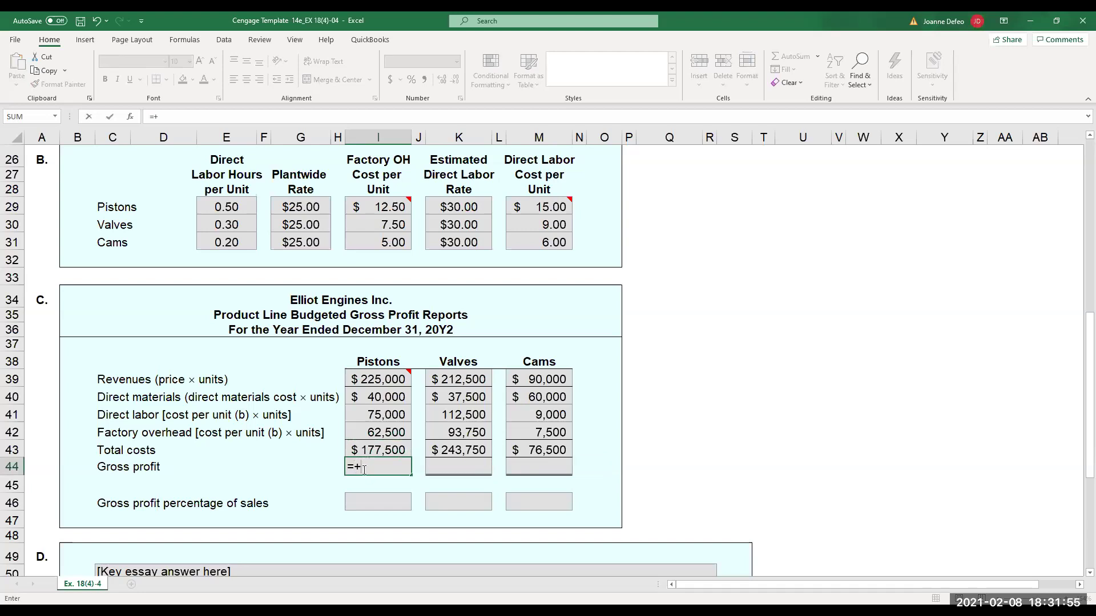
left_click(350, 378)
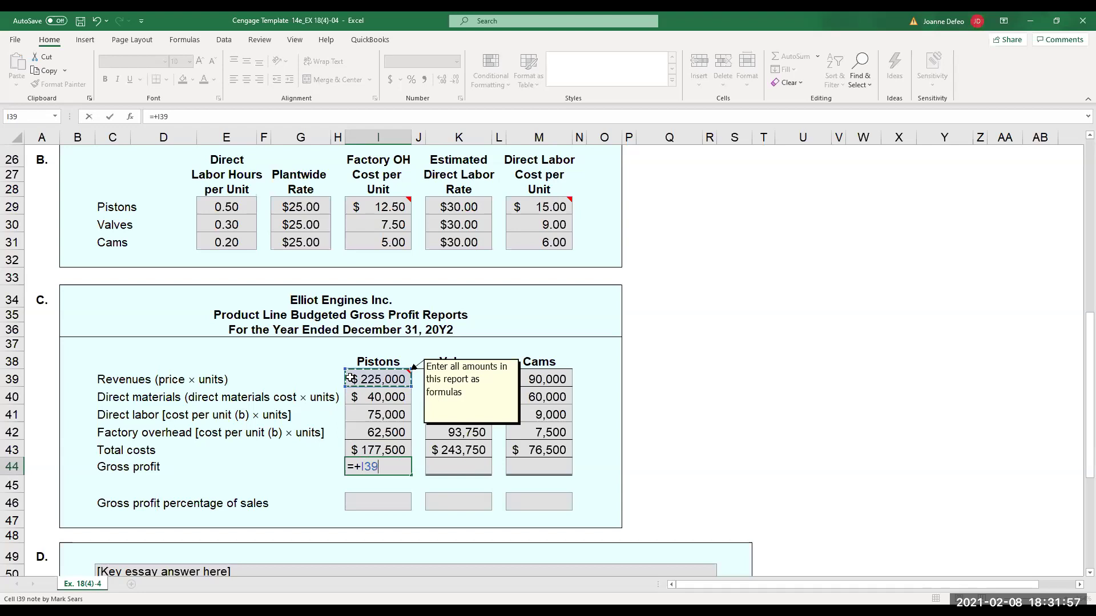
type("-")
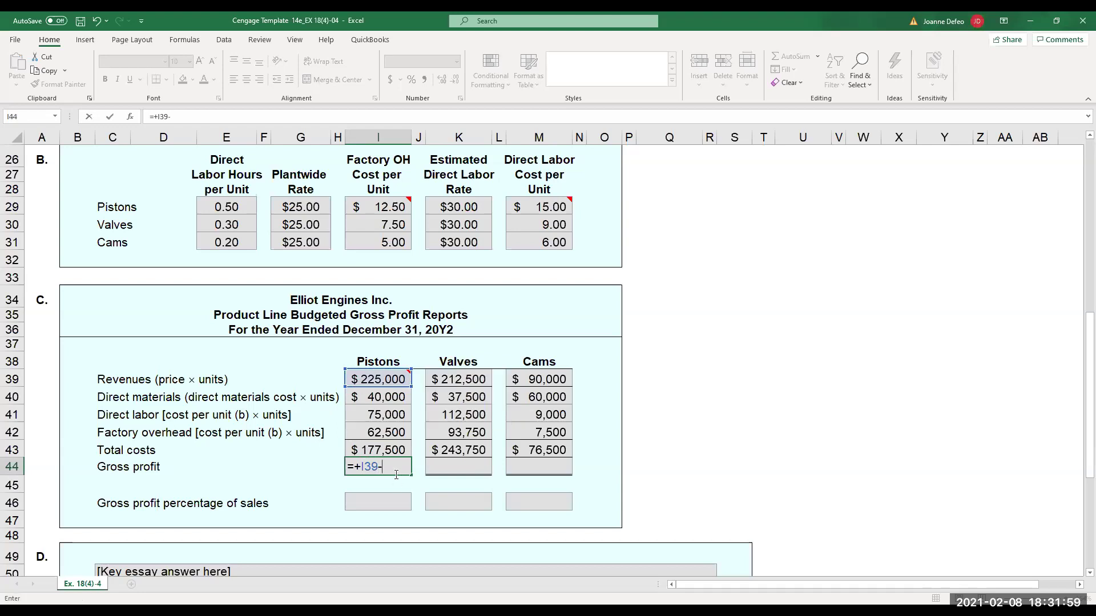
left_click(390, 450)
key("Return")
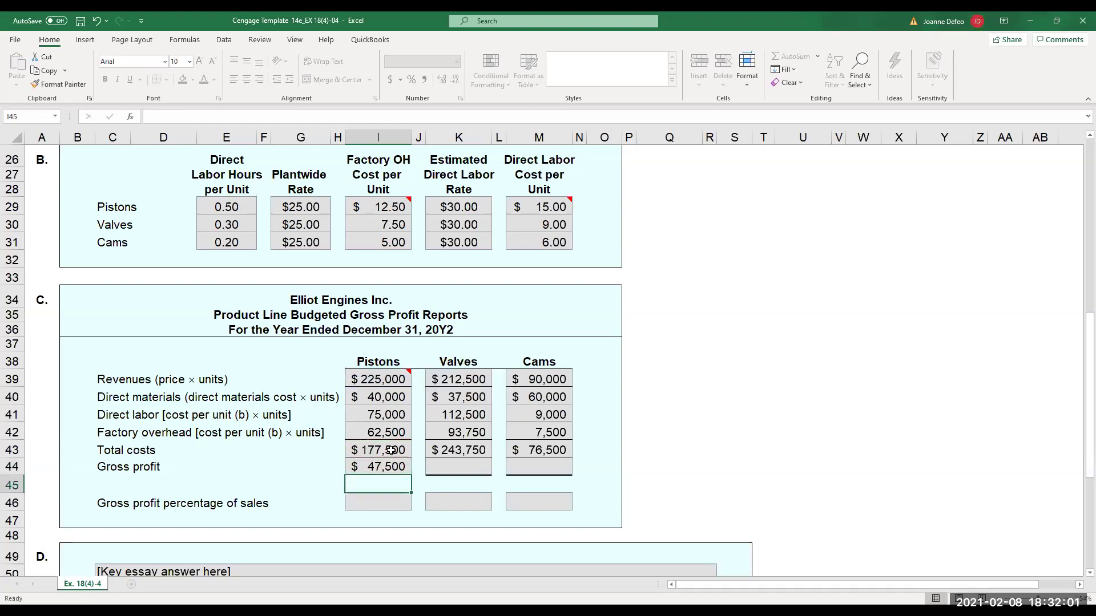
Copy the pistons' gross profit formula from I44 to the valves in K44 and the cams in M44.
left_click(394, 466)
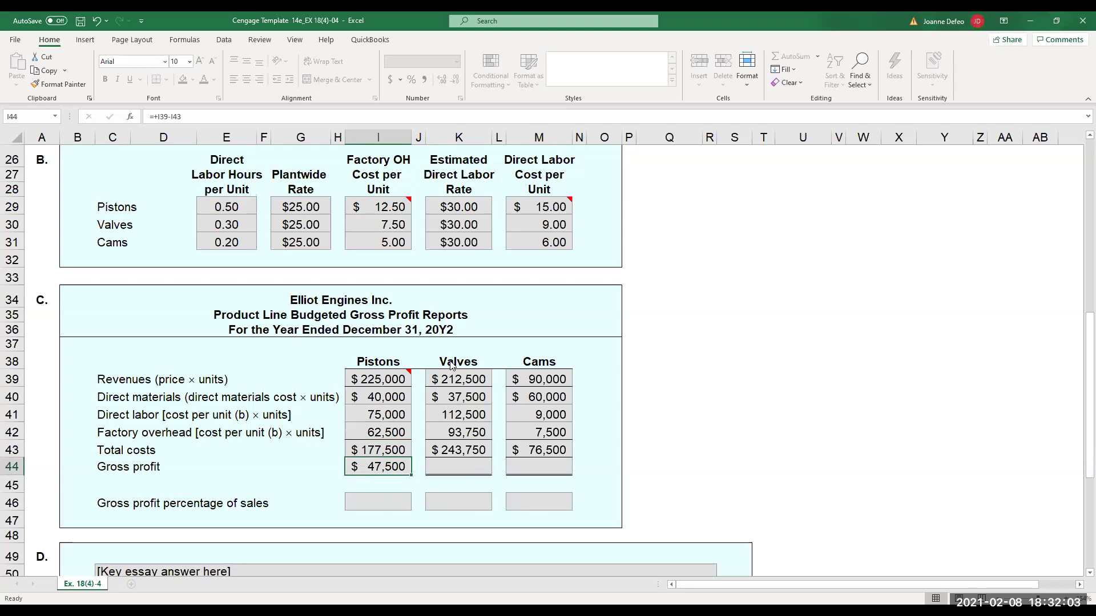
right_click(396, 465)
left_click(427, 191)
left_click(472, 467)
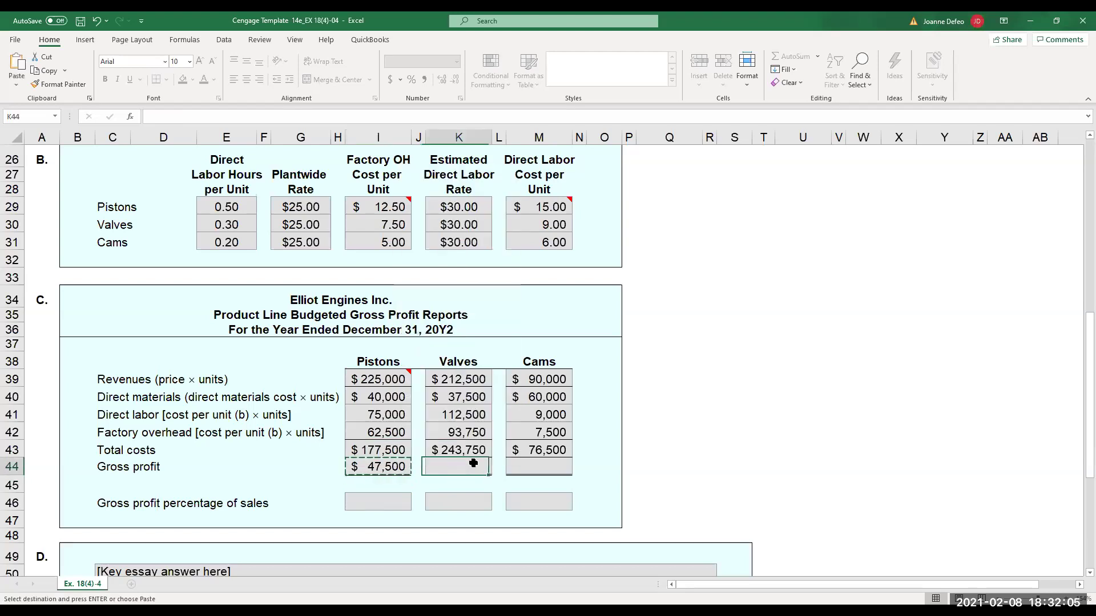
right_click(475, 467)
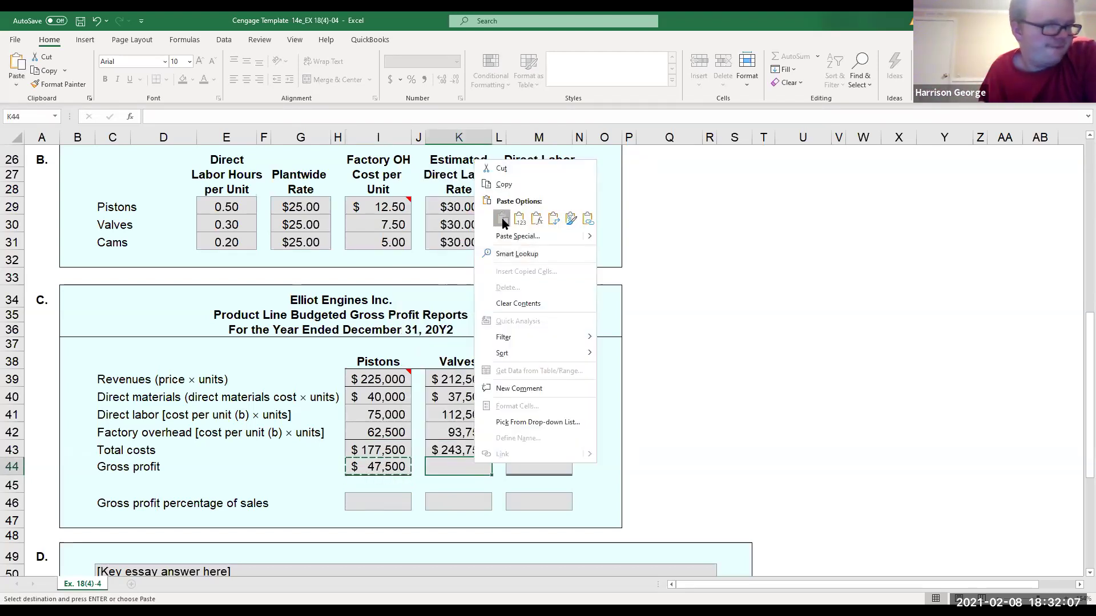
left_click(503, 218)
left_click(555, 466)
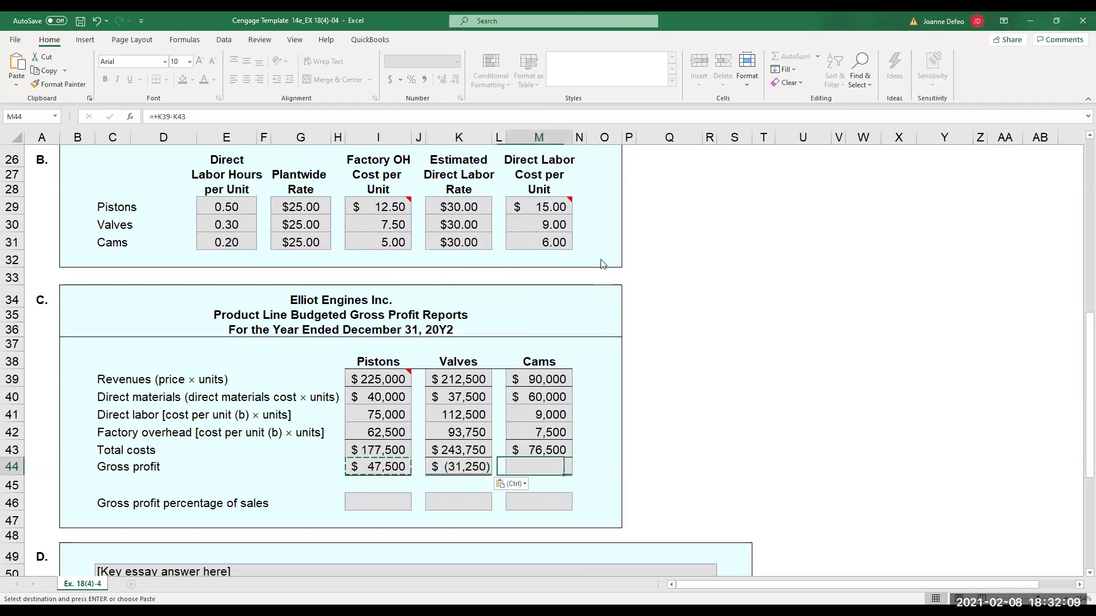
right_click(555, 466)
left_click(582, 220)
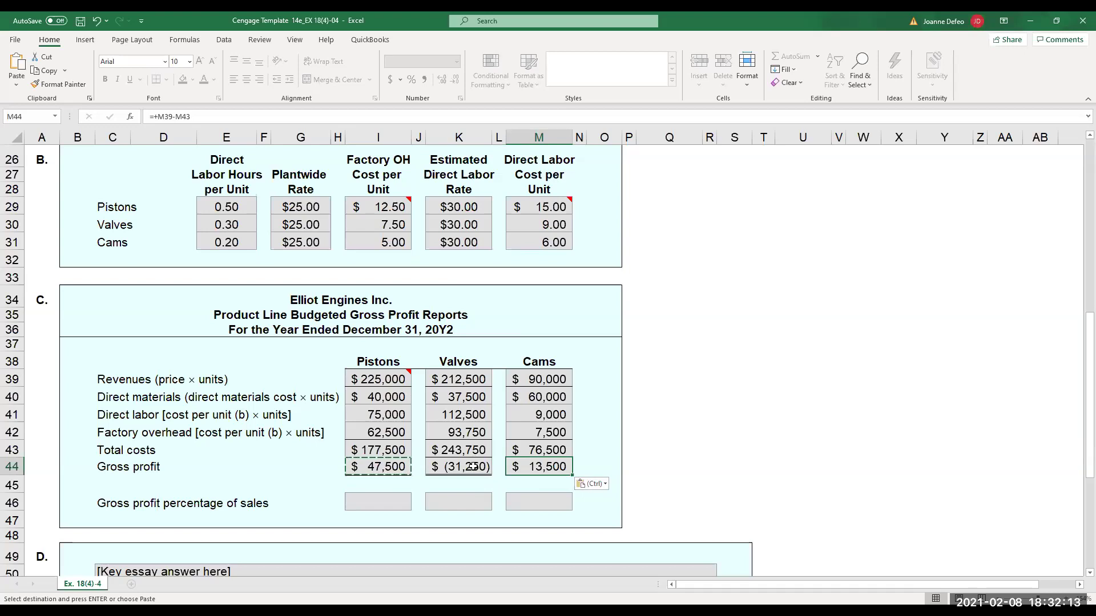
Calculate the pistons' gross profit percentage of sales in I46 with the formula =+47500/225000.
left_click(379, 501)
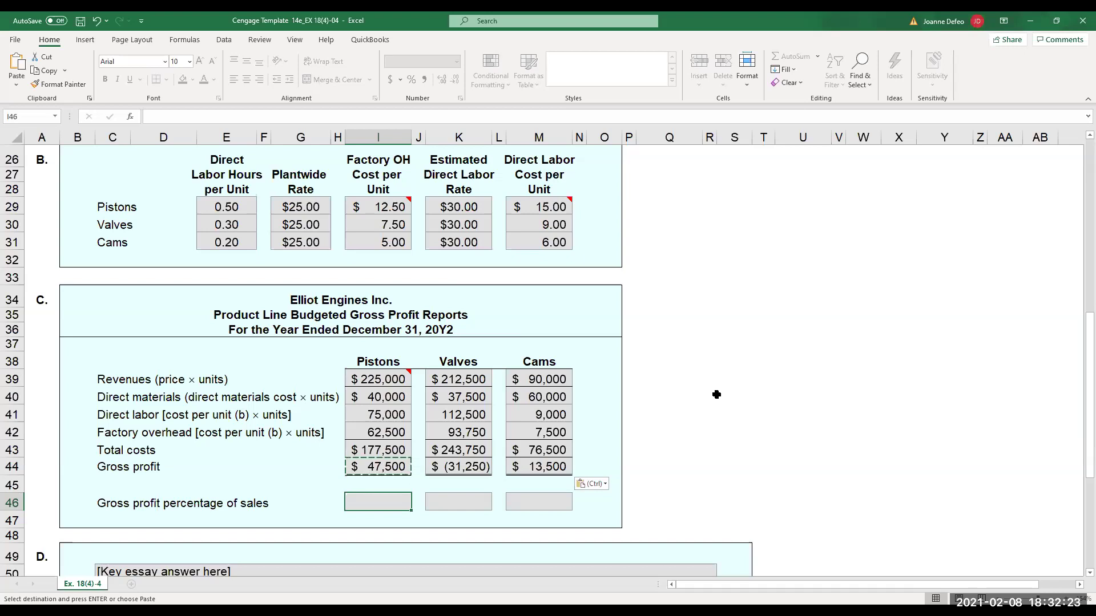
mouse_move(389, 375)
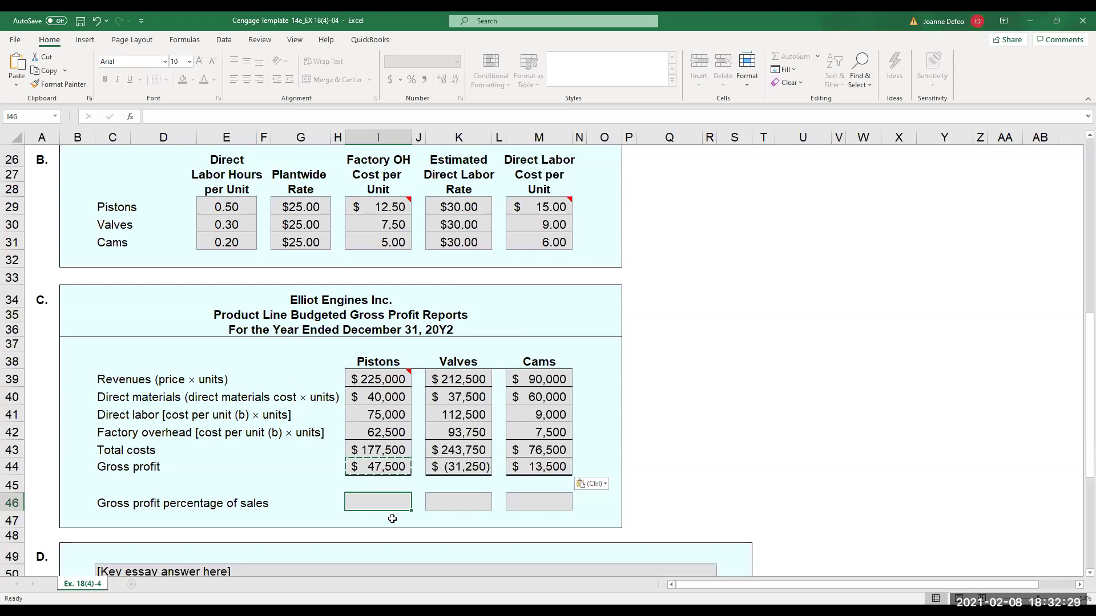
type("=")
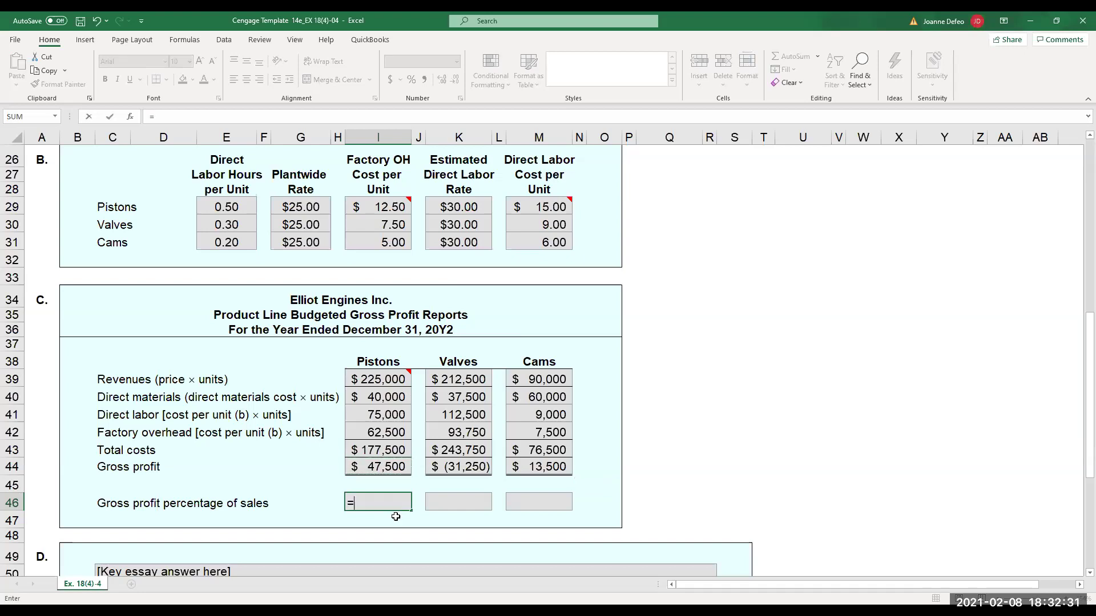
type("+47500/")
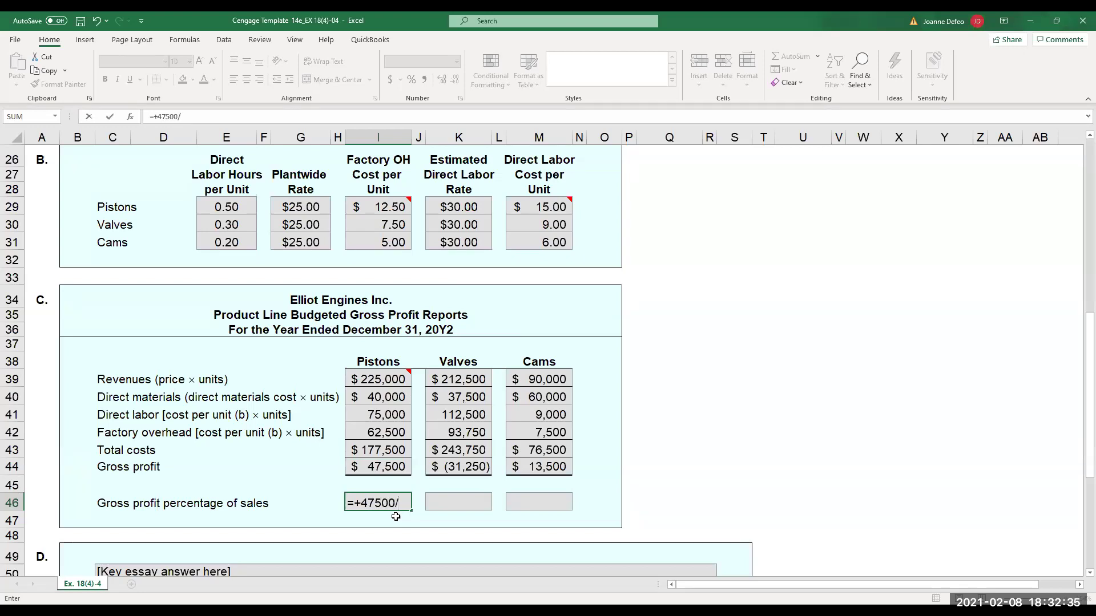
type("225000")
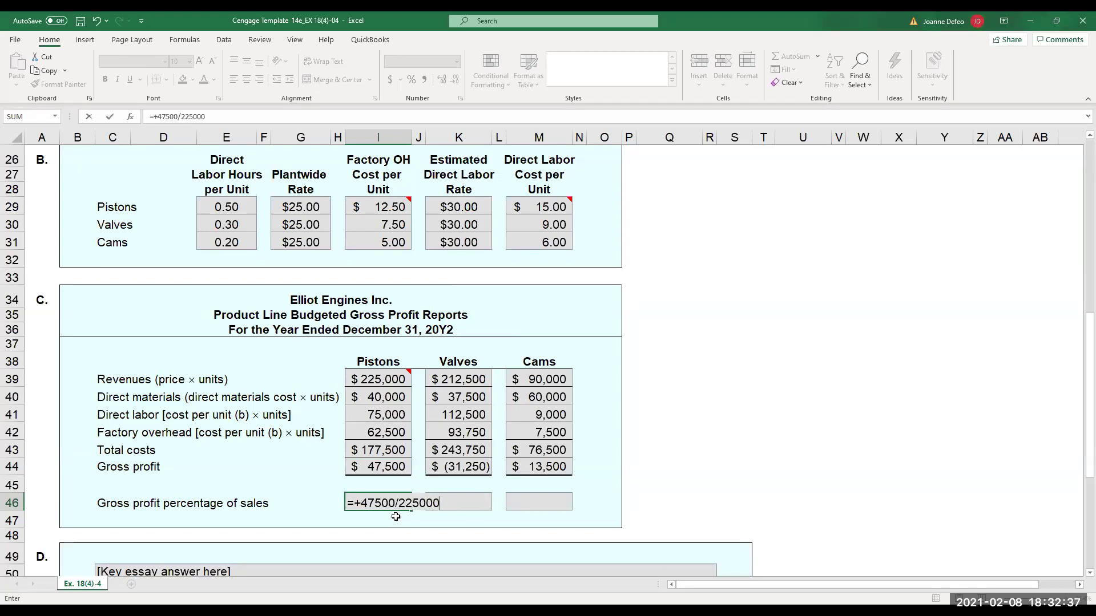
key("Return")
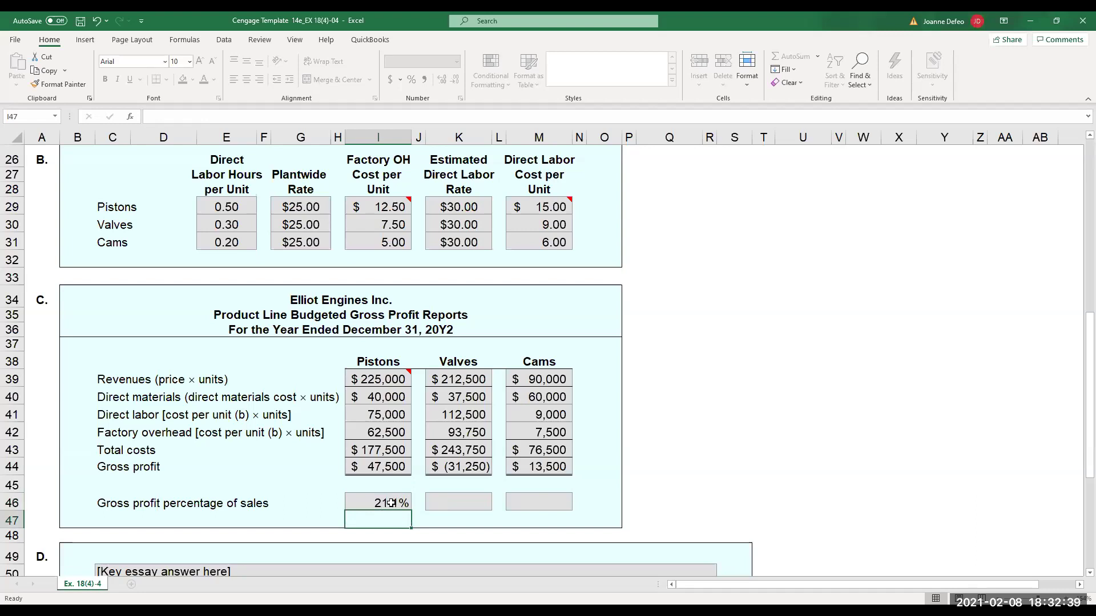
Try to calculate the valves' gross profit percentage of sales in K46 with the formula =+K39/K44.
left_click(479, 506)
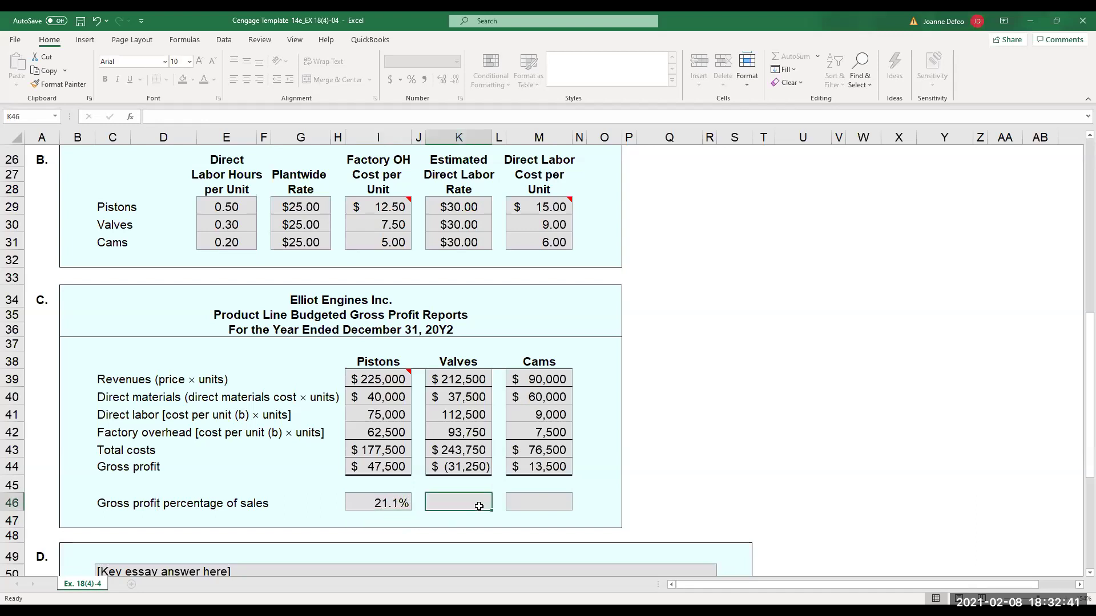
type("=+")
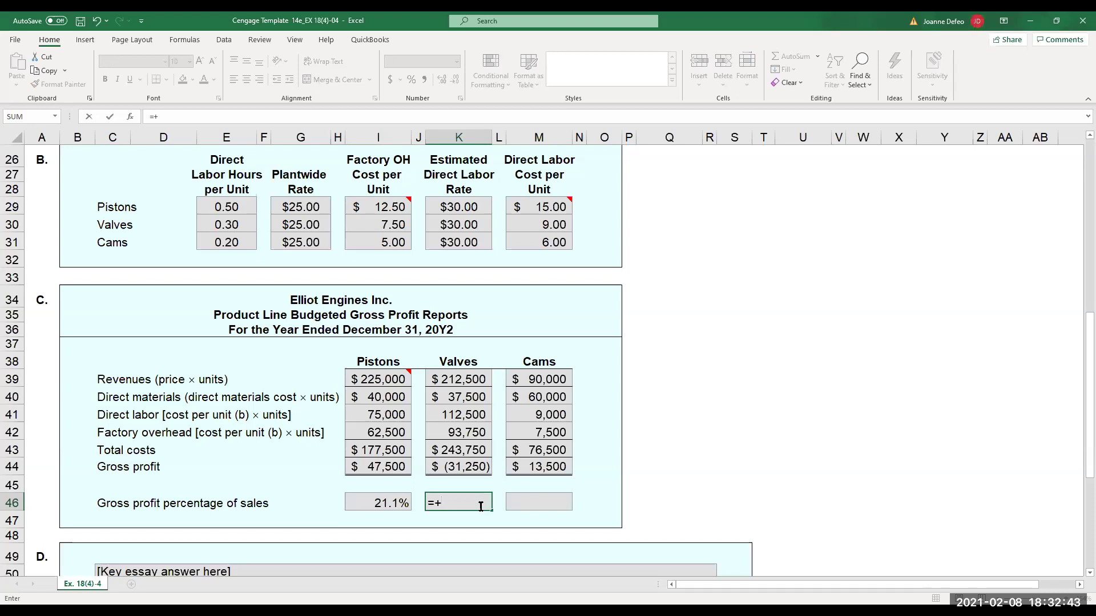
left_click(474, 376)
type("/")
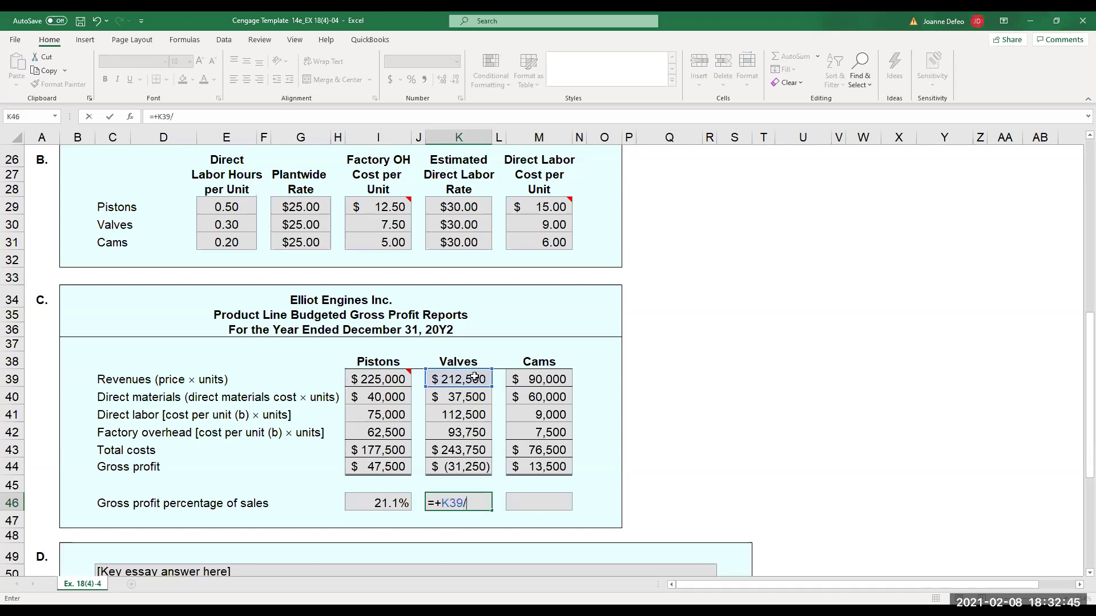
left_click(472, 464)
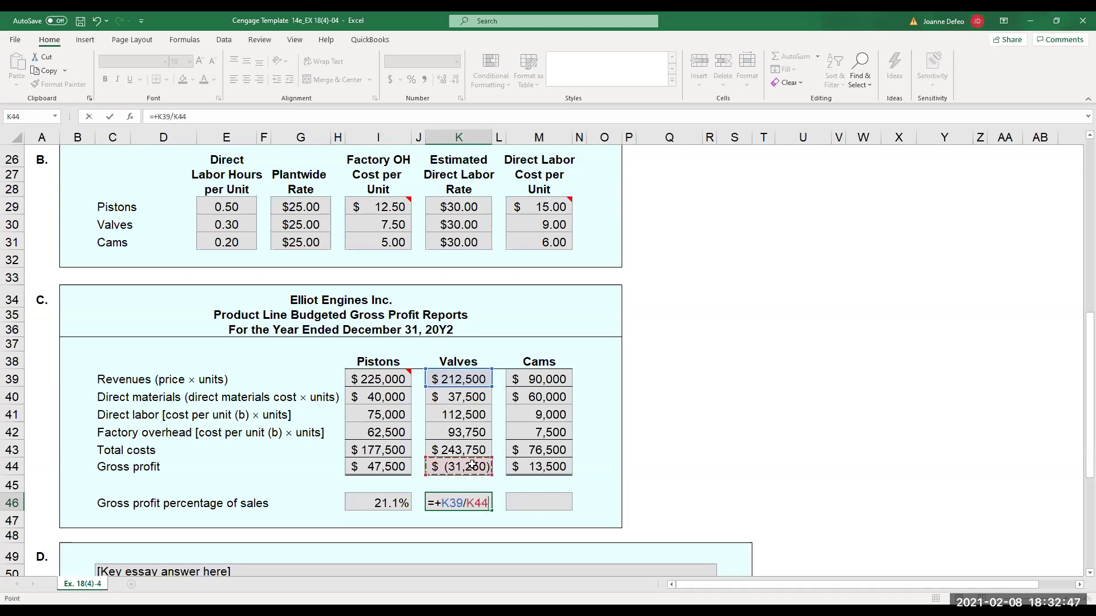
key("Return")
Recalculate the valves' gross profit percentage of sales in K46 with the formula =+K44/K39, dividing gross profit by revenues.
left_click(454, 500)
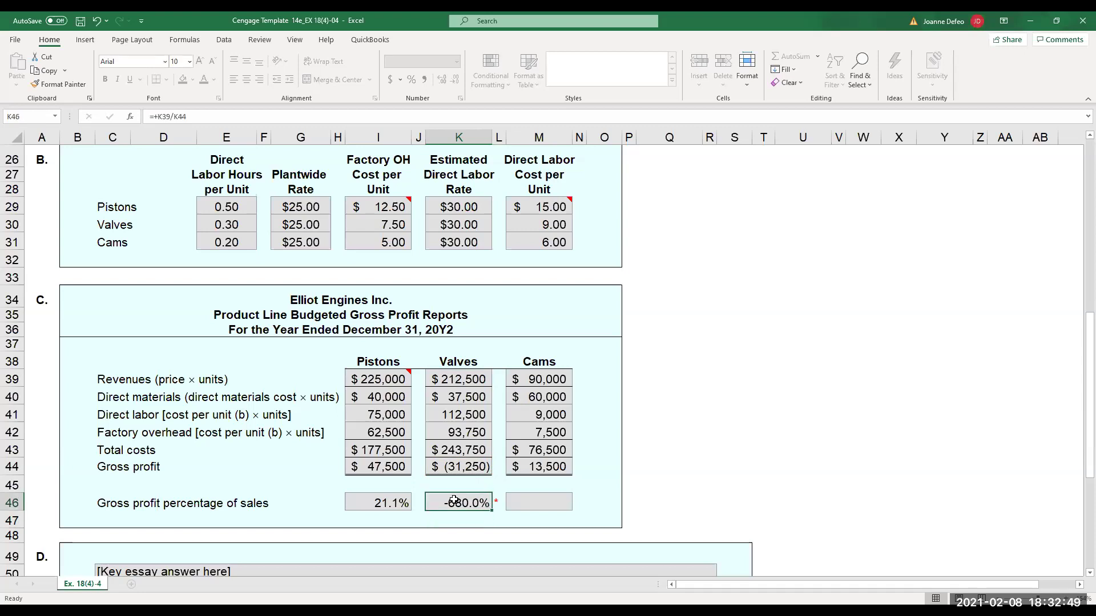
type("=+")
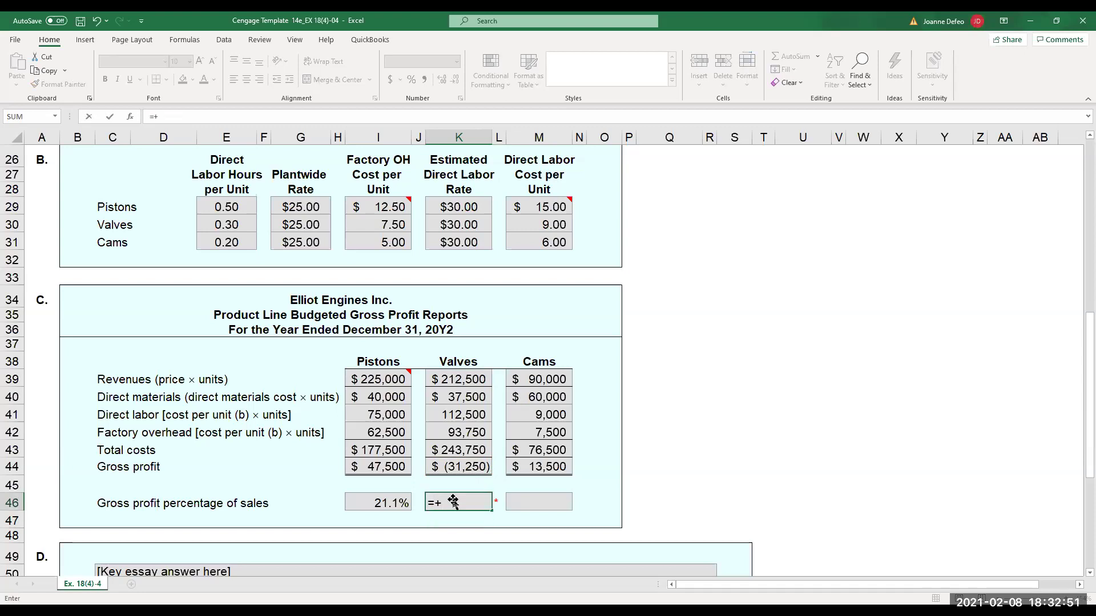
left_click(466, 469)
type("/")
left_click(462, 375)
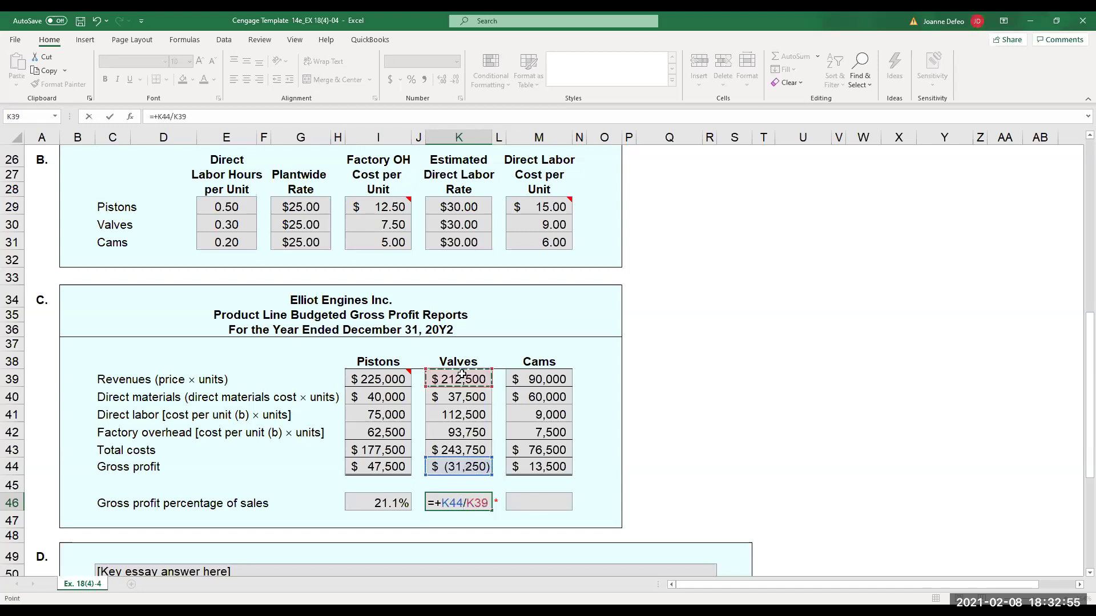
key("Return")
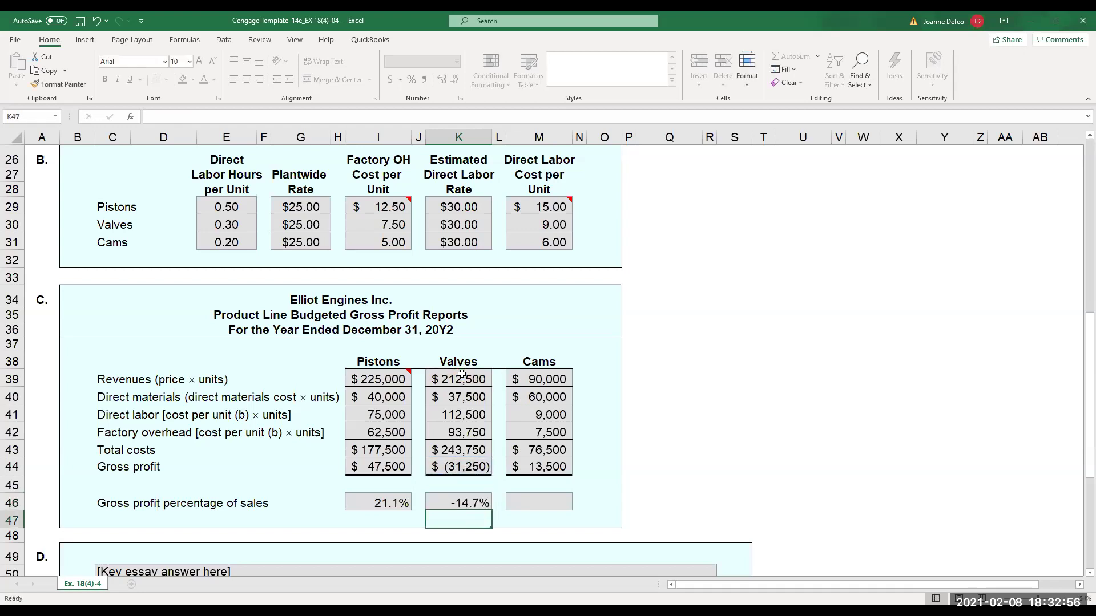
Calculate the cams' gross profit percentage of sales in M46 by dividing gross profit M44 by revenues M39.
left_click(530, 501)
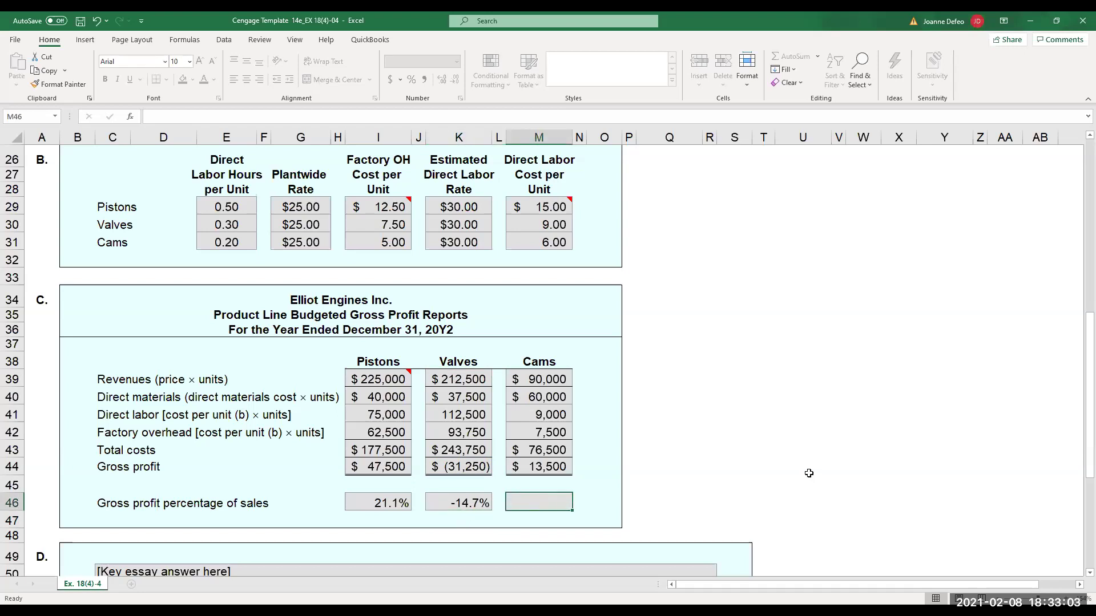
type("=+")
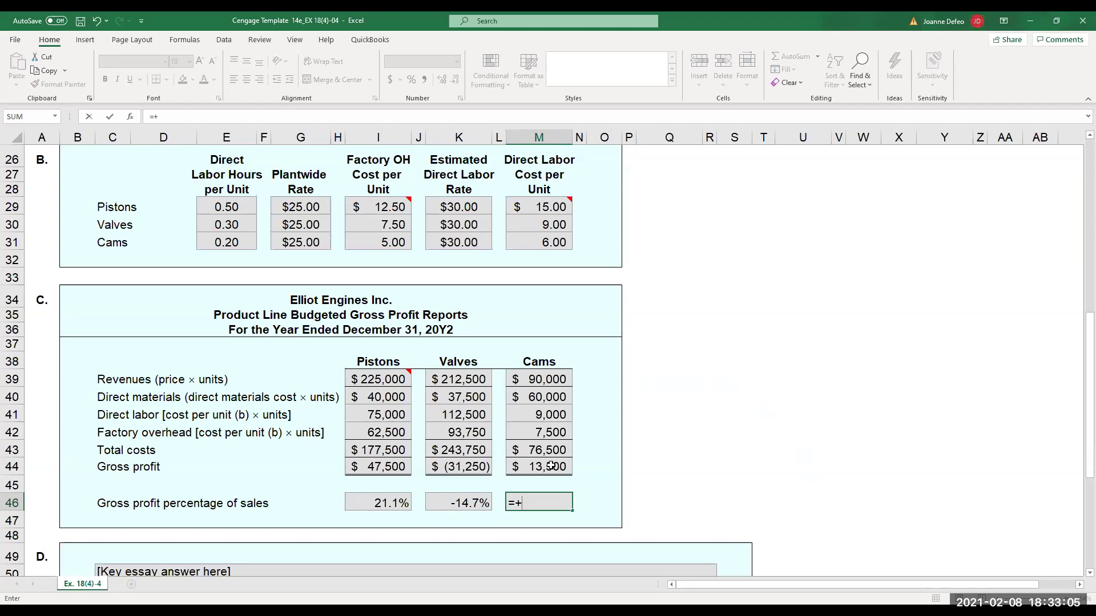
left_click(542, 467)
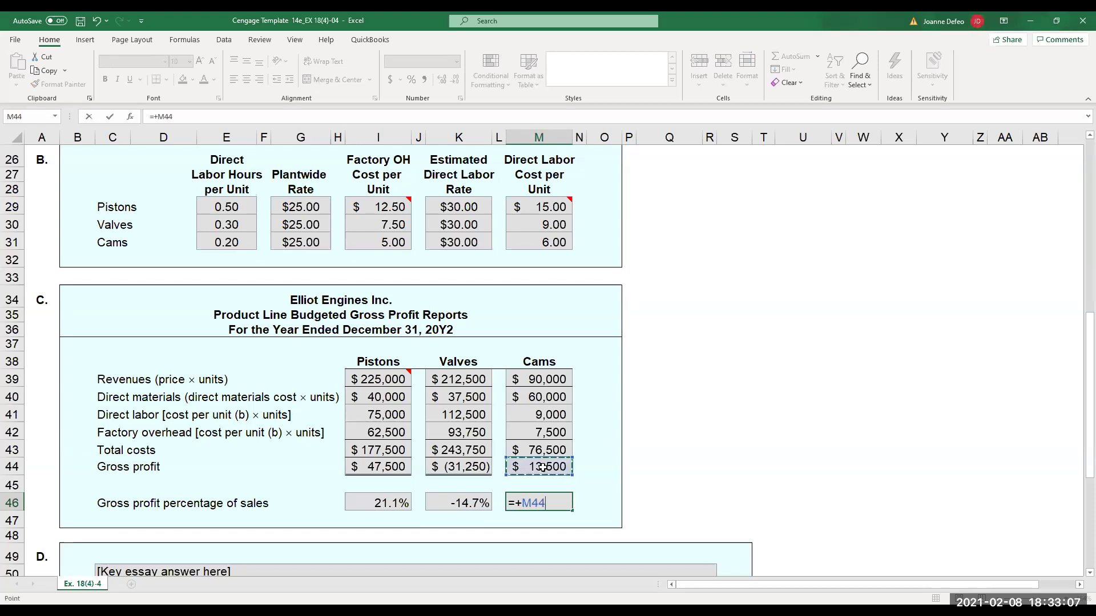
type("/")
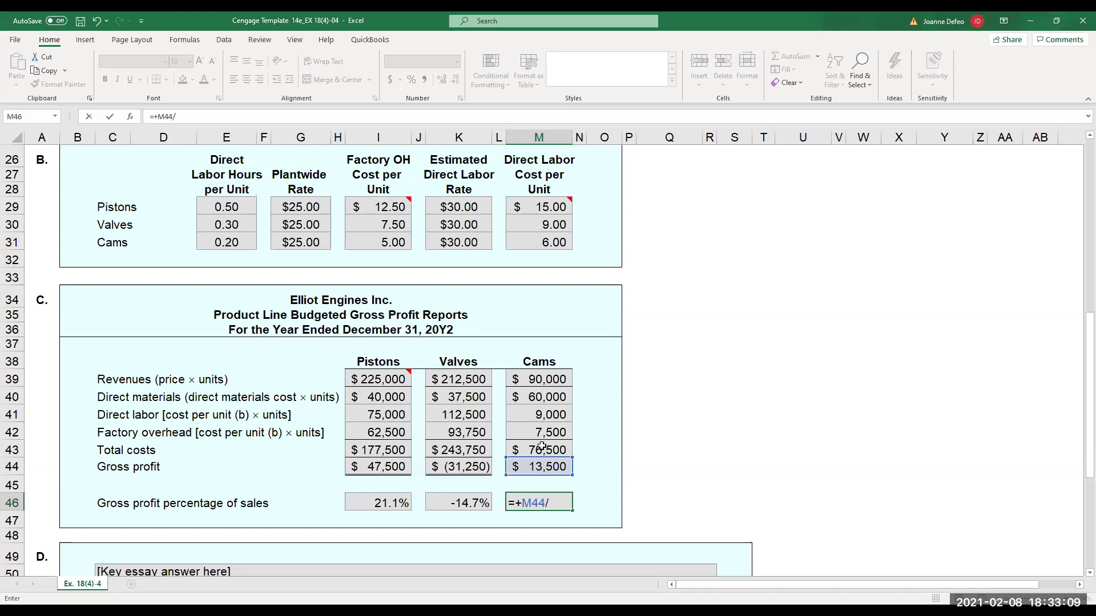
left_click(551, 373)
key("Return")
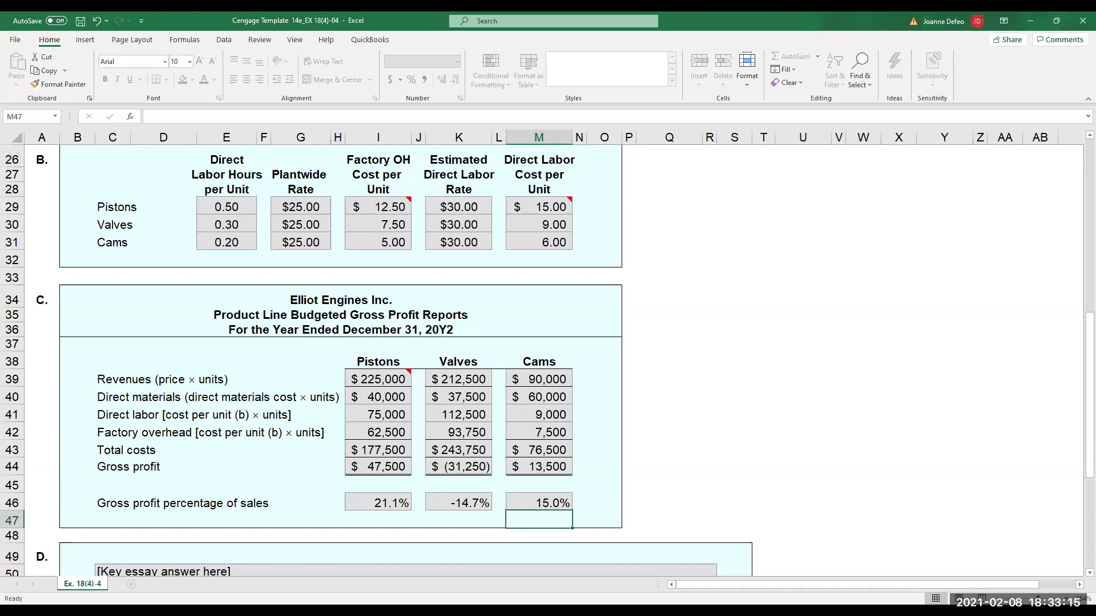
Select the essay answer area C50 in part D and review the gross profit report for the three product lines.
left_click_drag(1079, 459, 1079, 583)
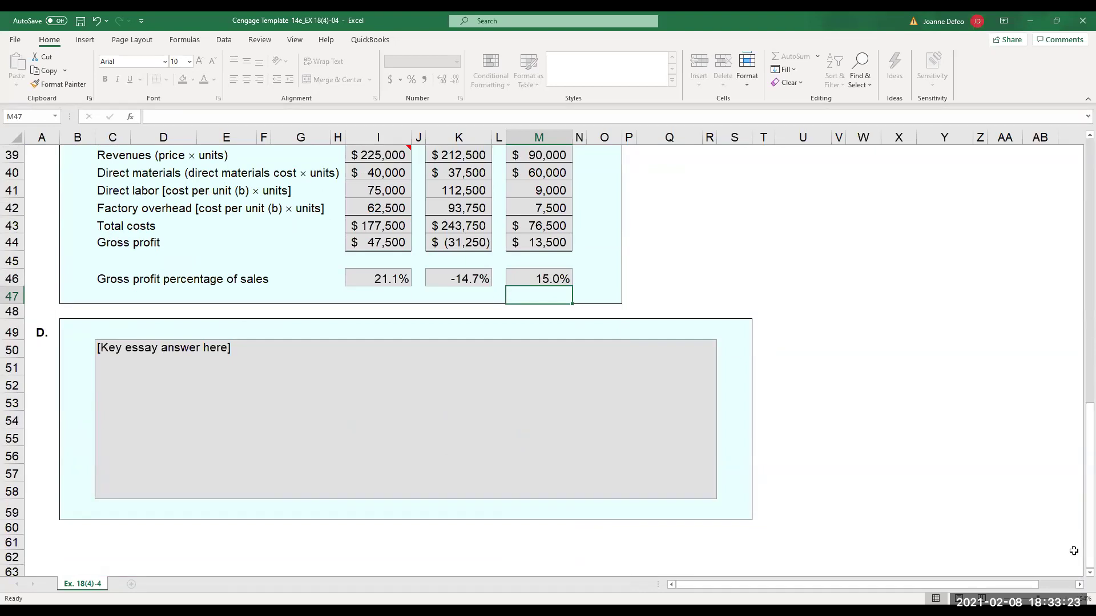
left_click(254, 367)
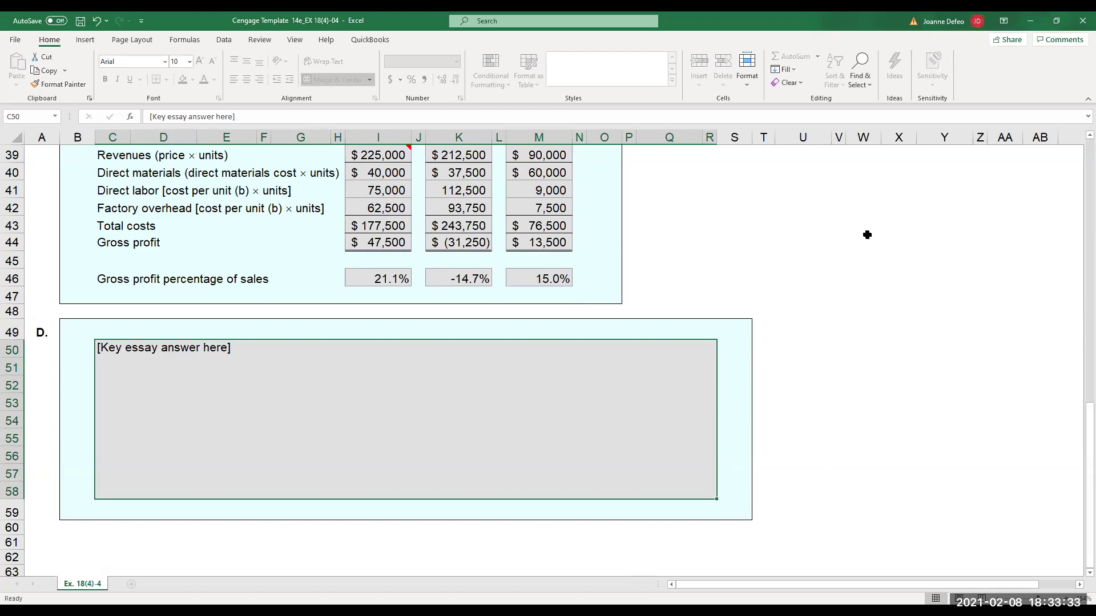
left_click(1089, 135)
scroll(506, 238, "up", 2)
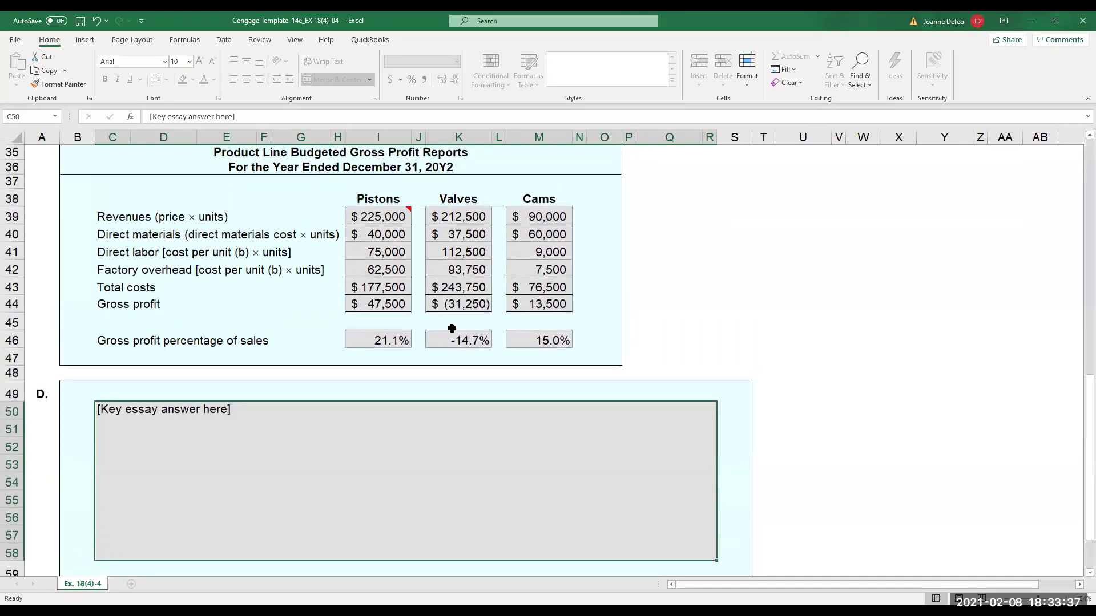